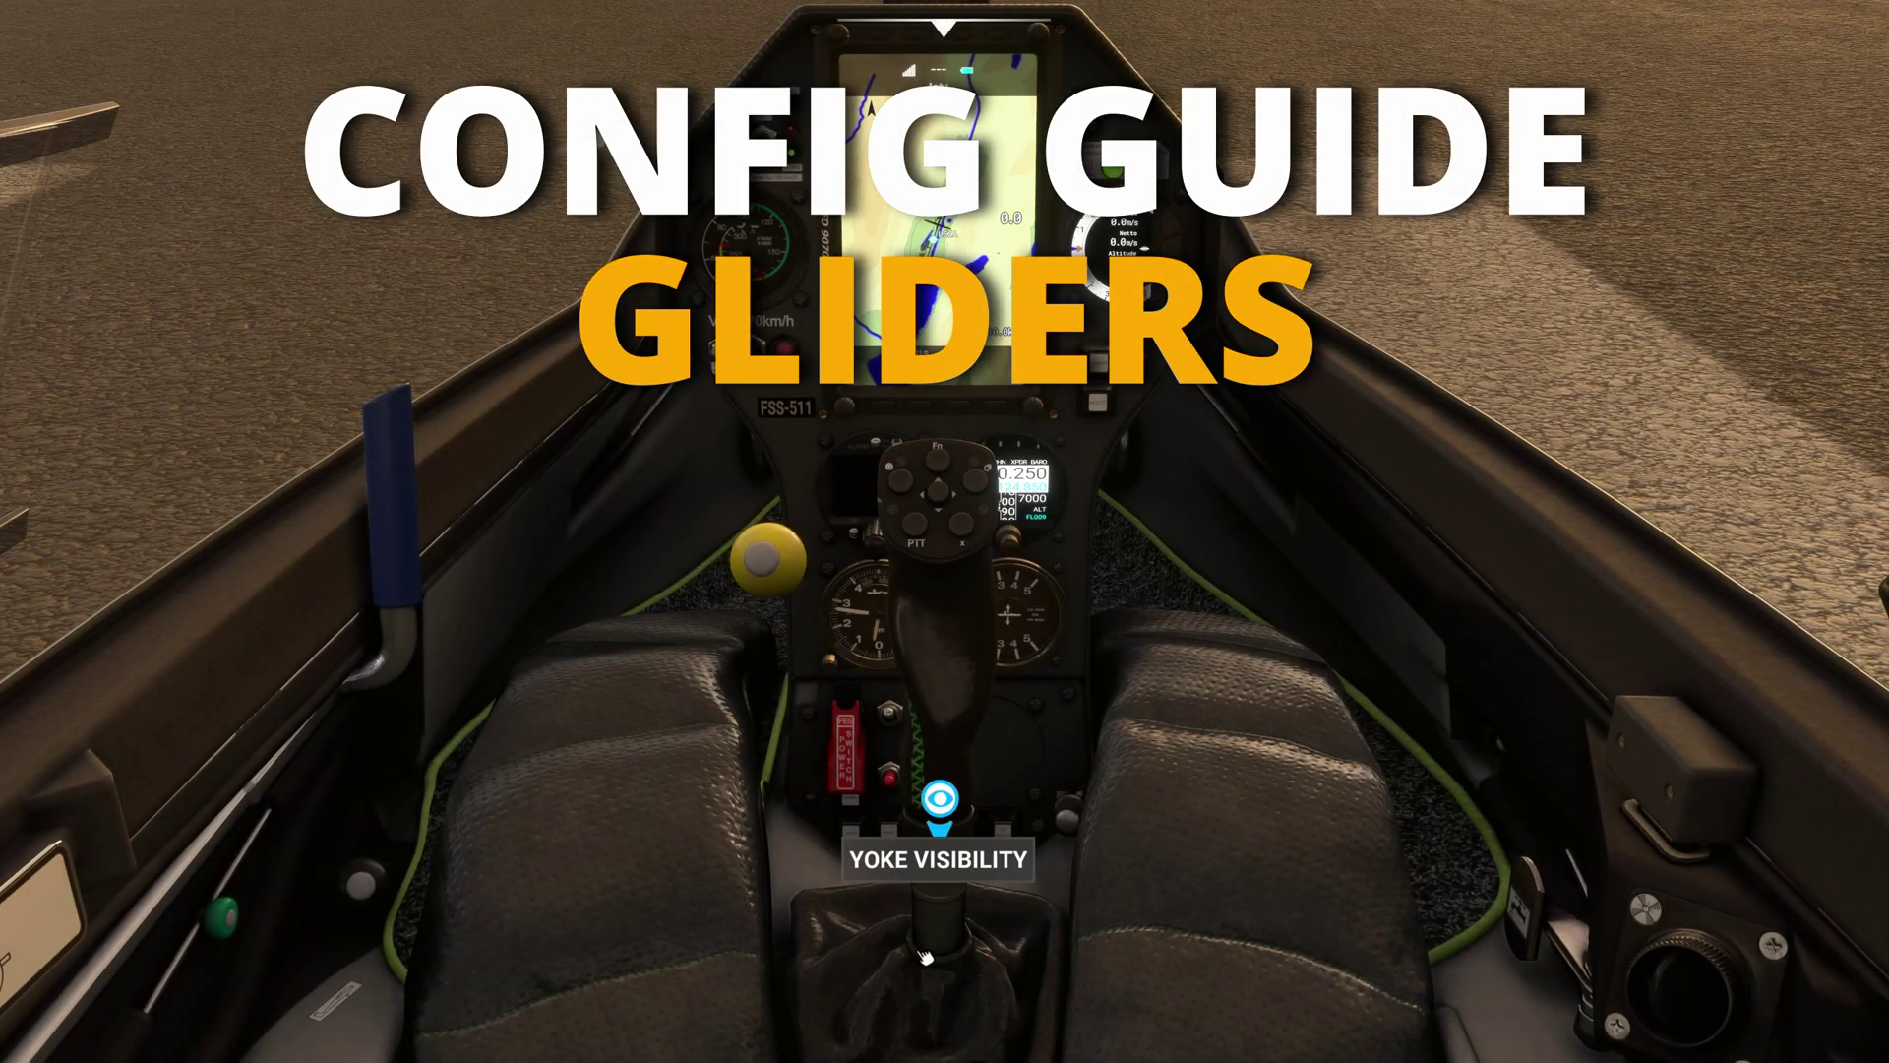
# Hide the glider's control stick and switch on the small round display below the main navigation screen
pyautogui.click(931, 953)
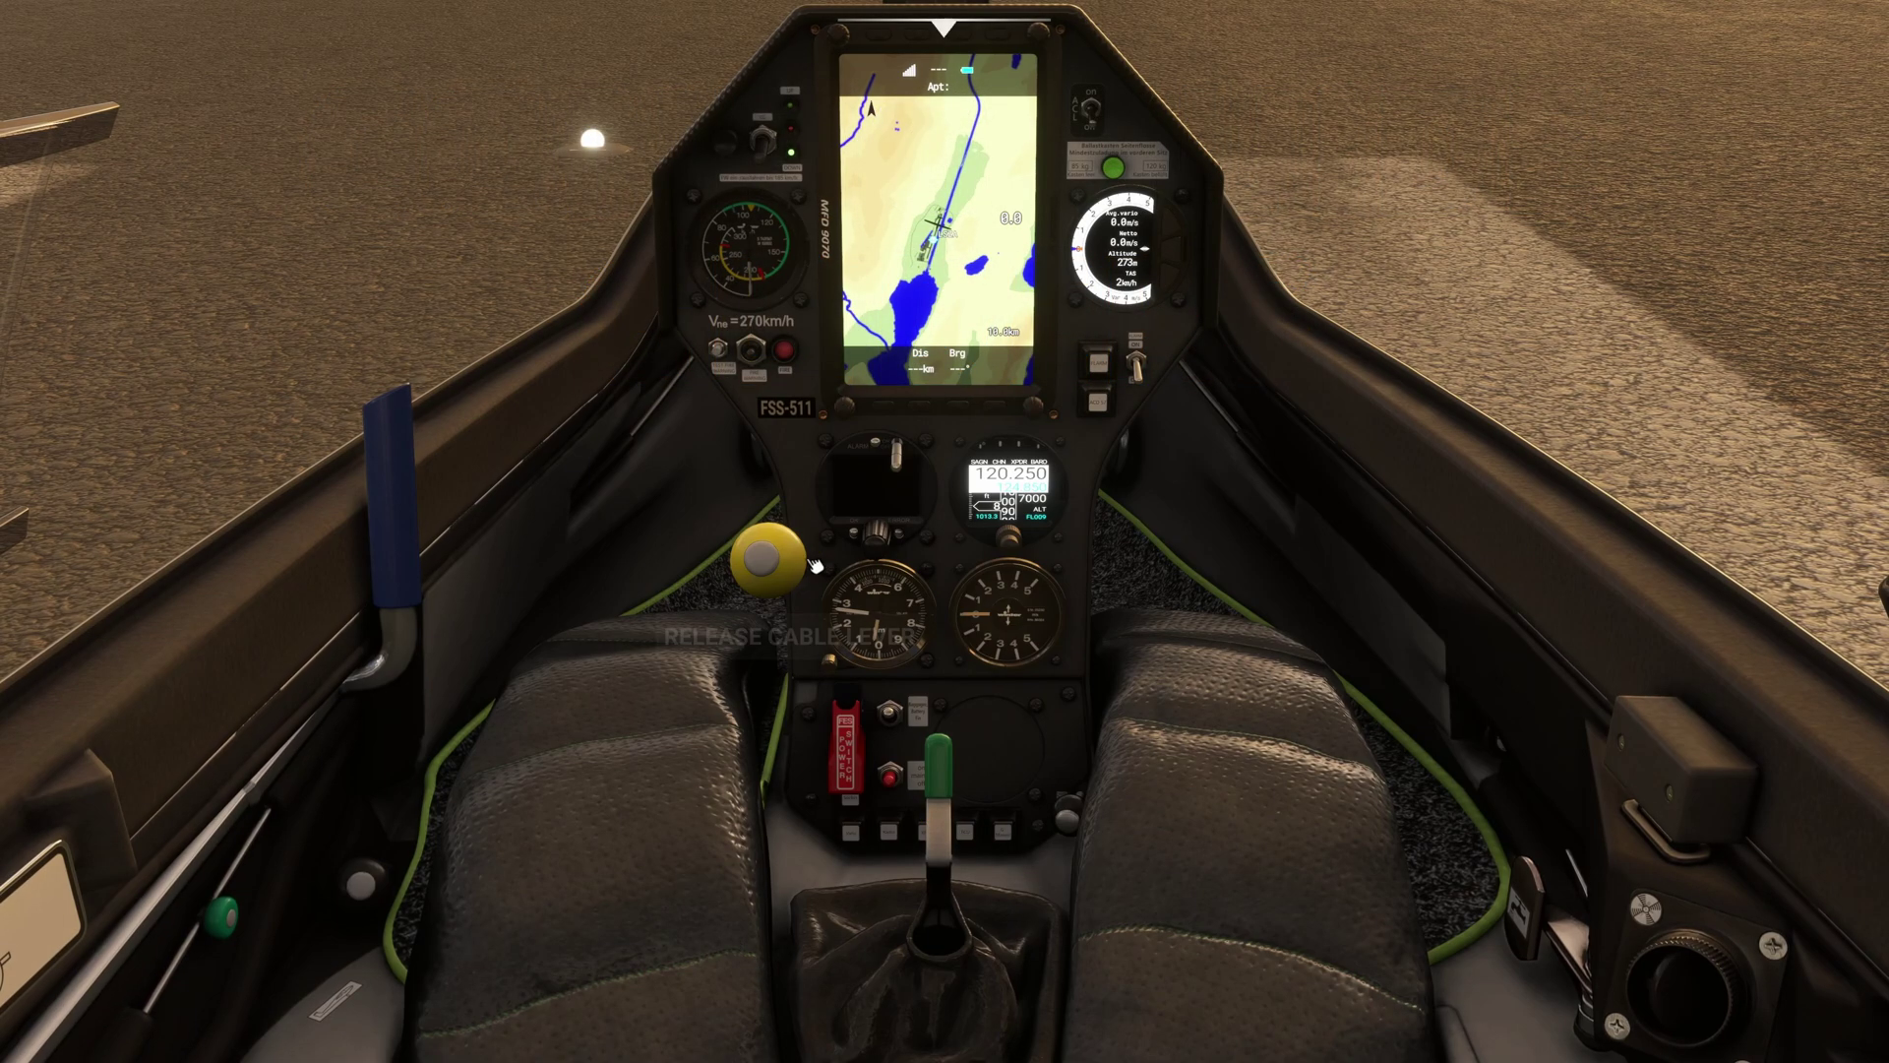
pyautogui.click(905, 455)
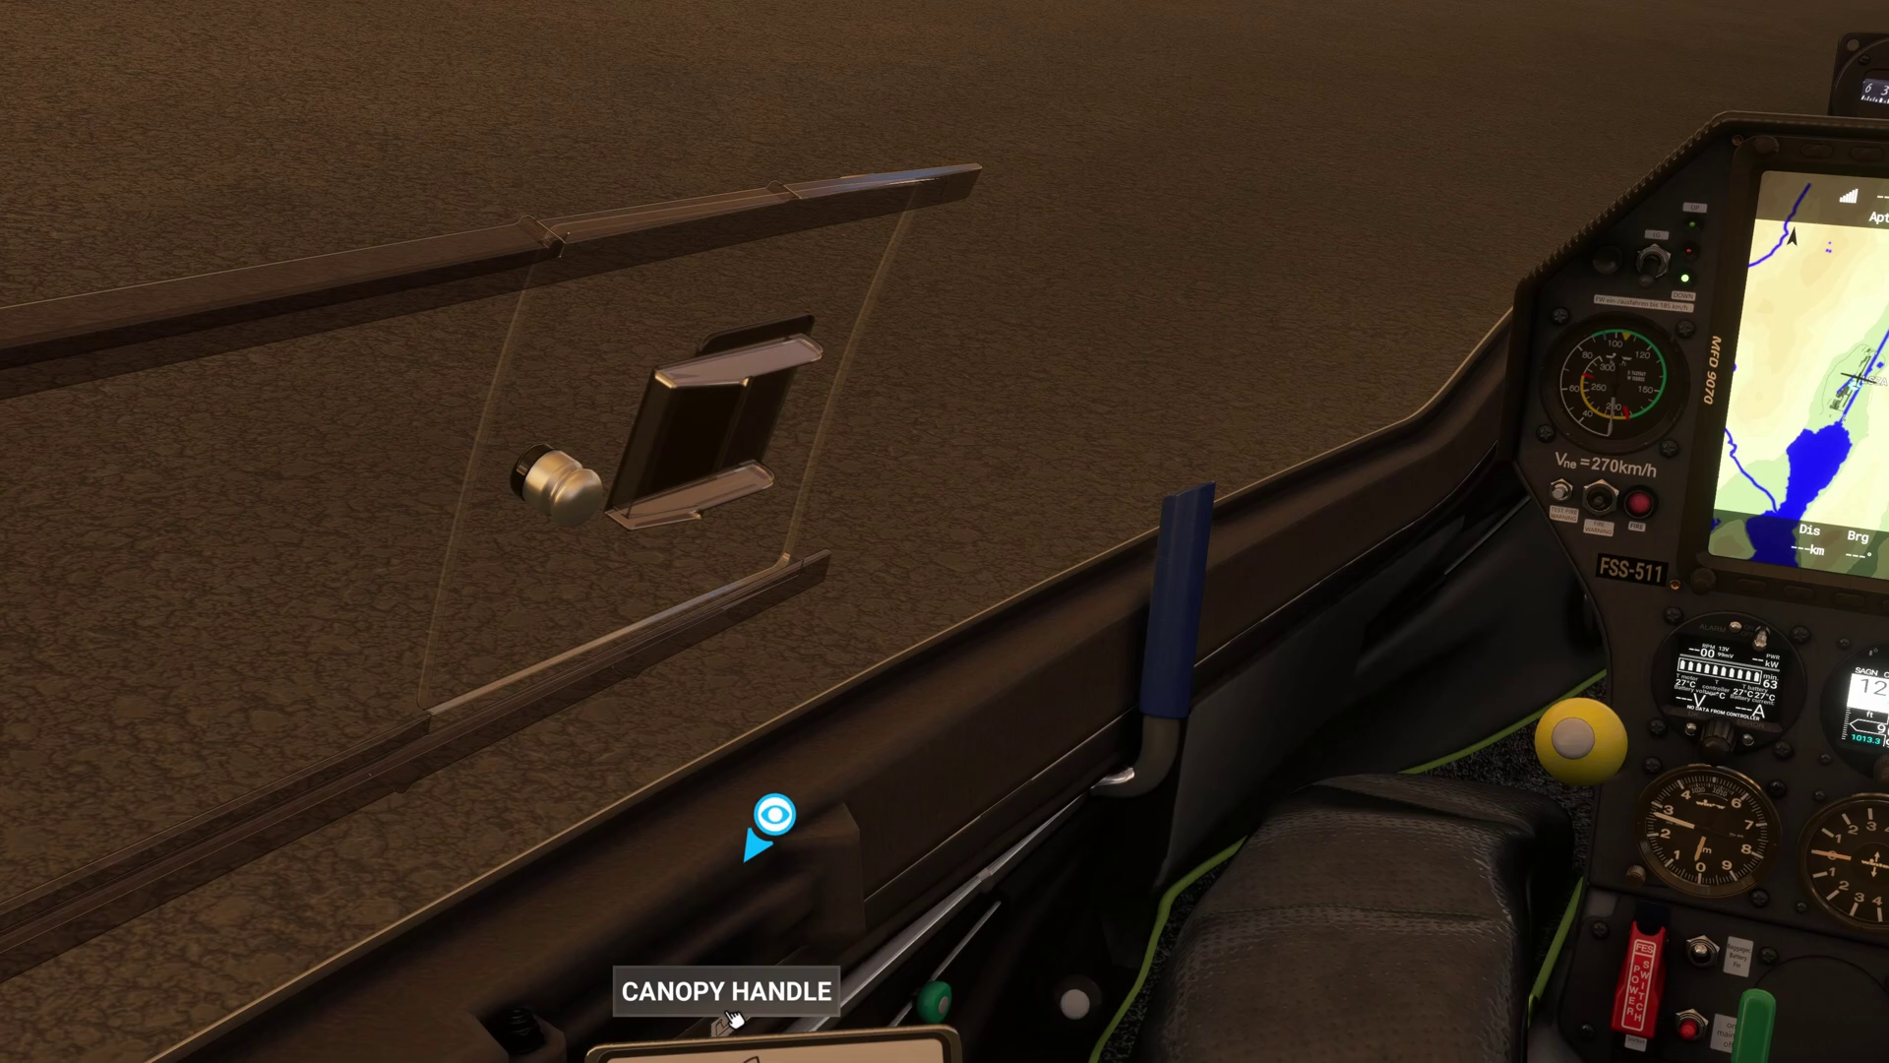
pyautogui.click(729, 814)
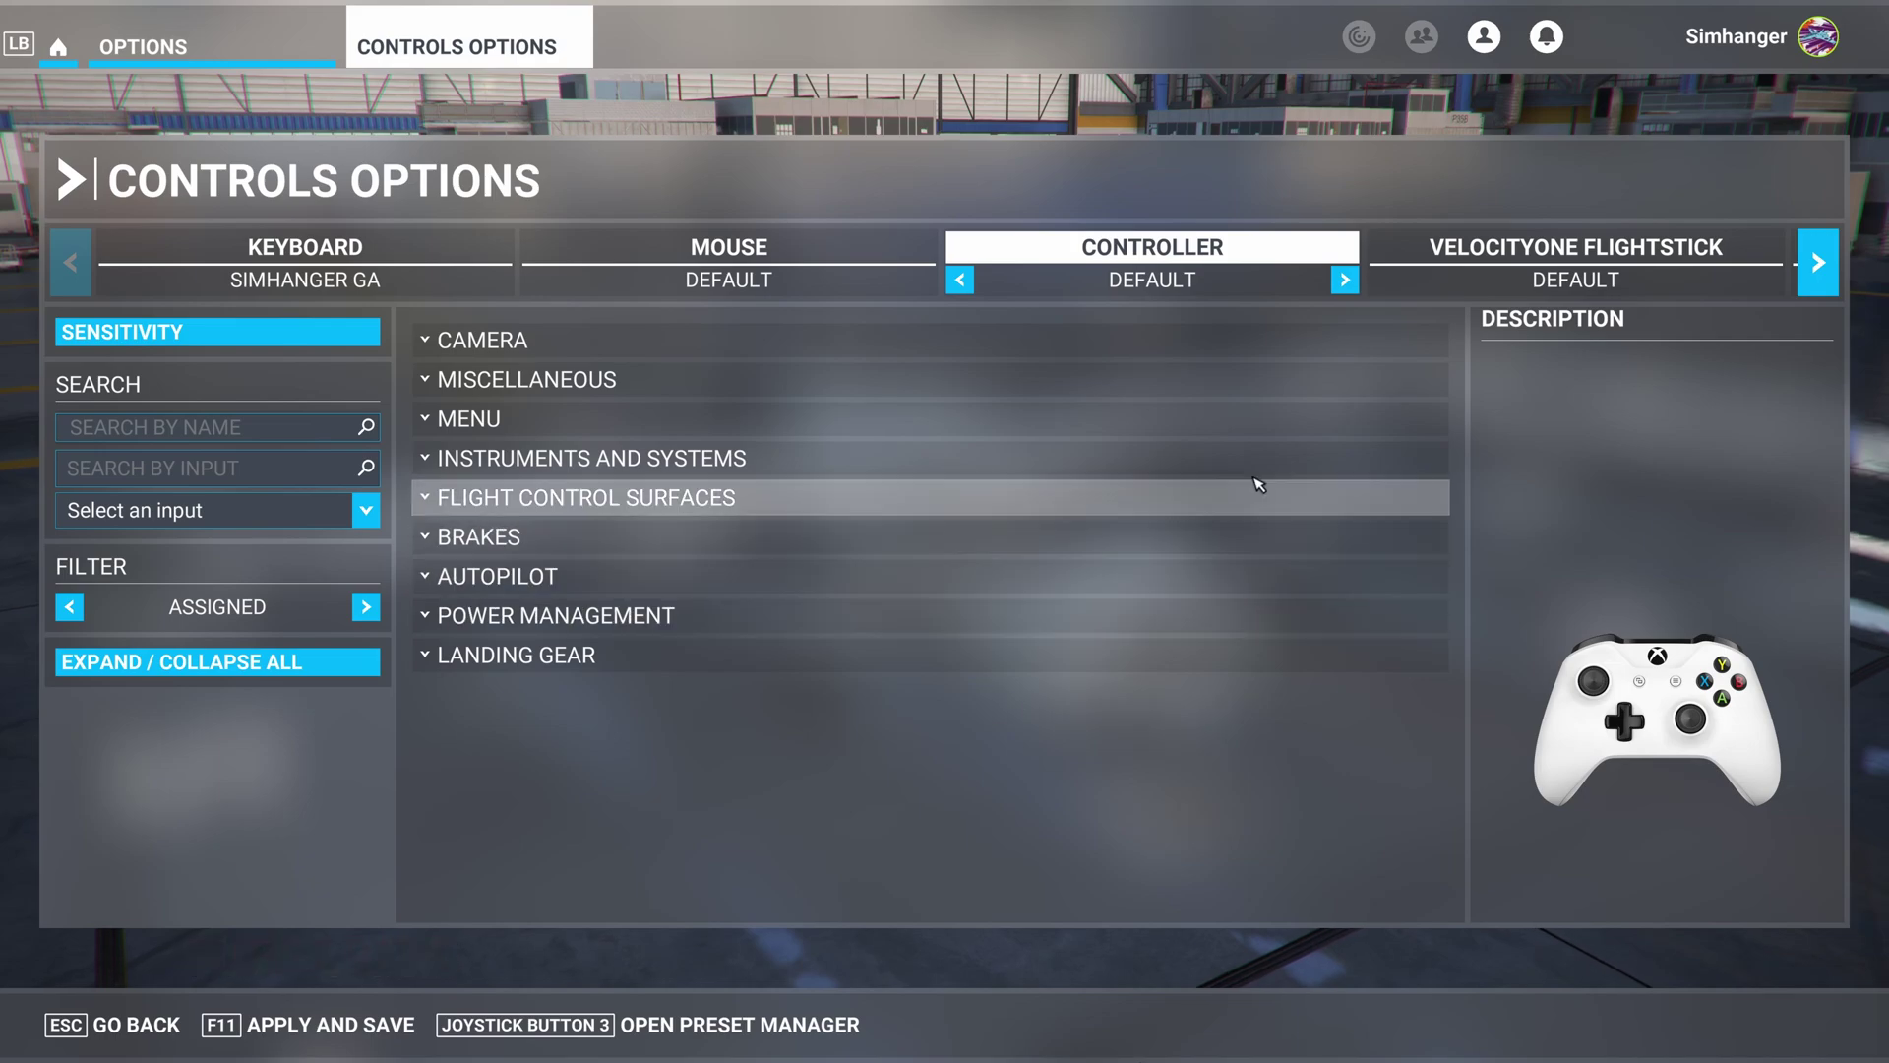
# Browse the Xbox controller's preset profiles, including Gamepad (Fighter Jet) and Gamepad (Gliders)
pyautogui.click(1345, 281)
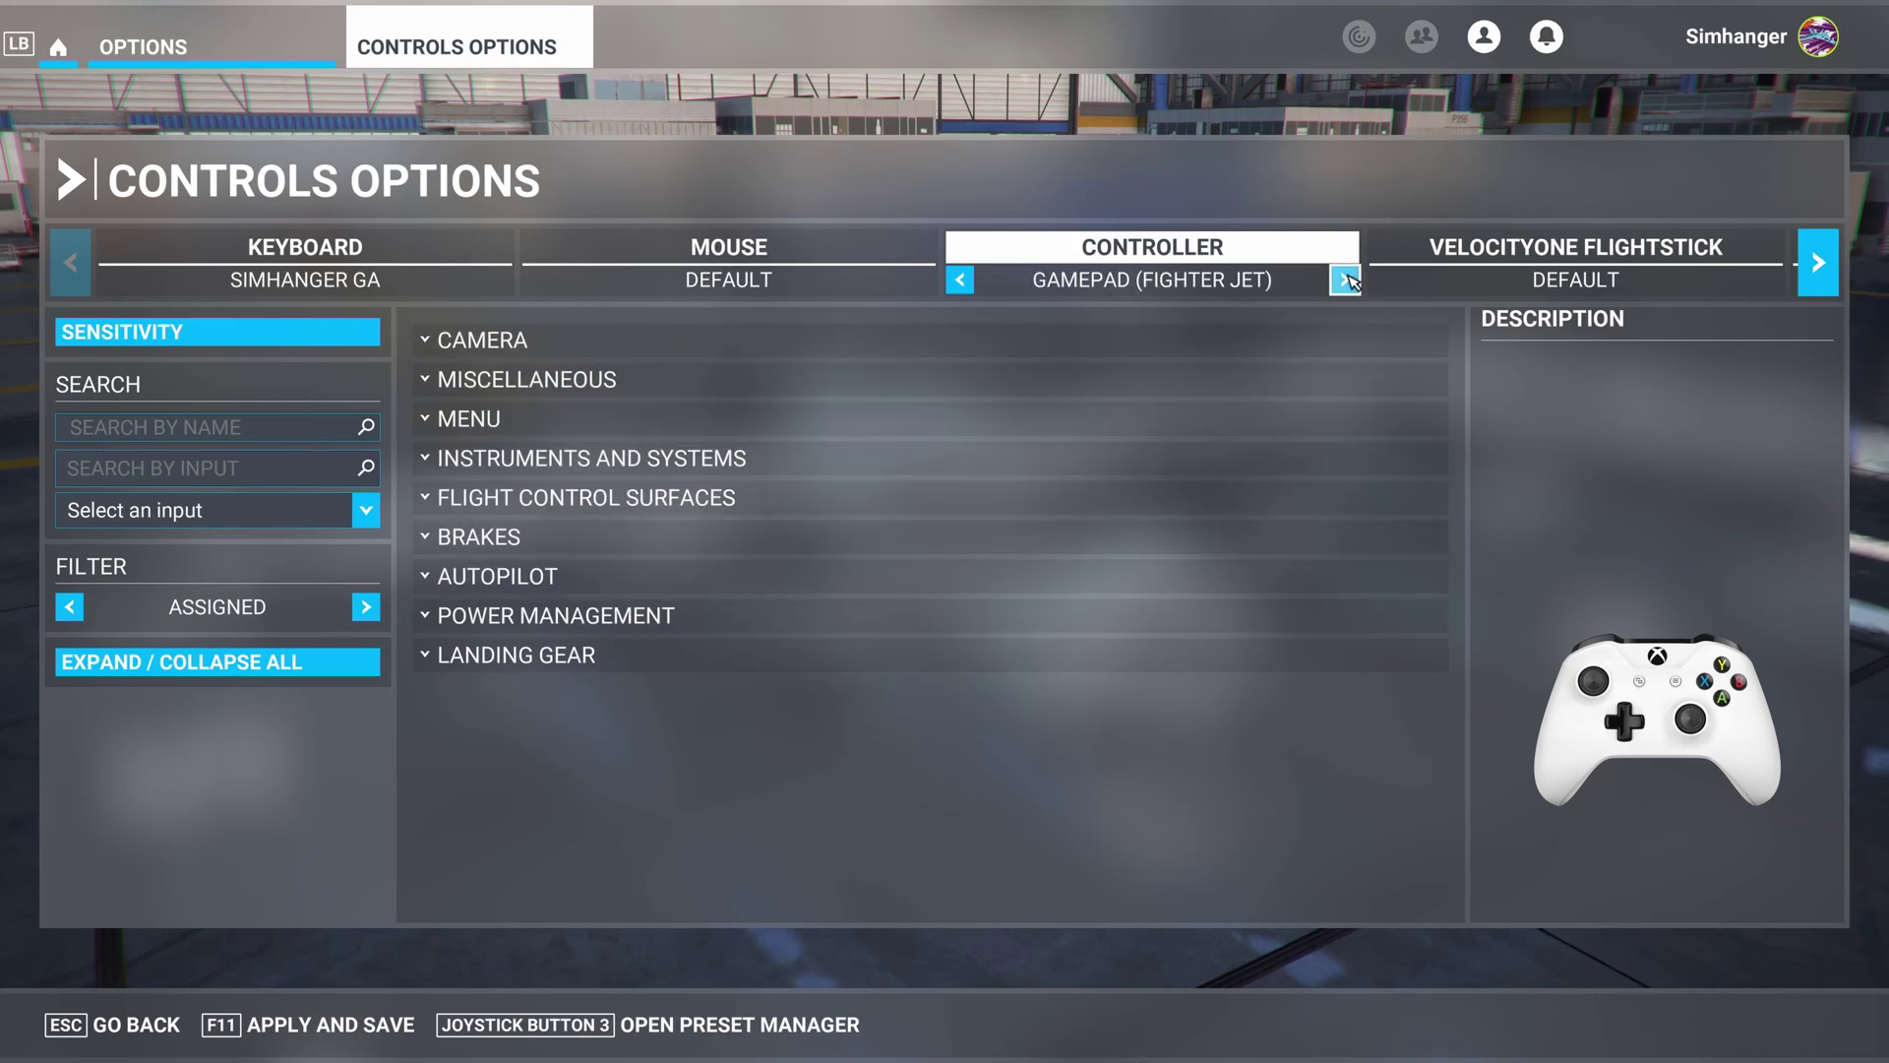
pyautogui.click(1345, 280)
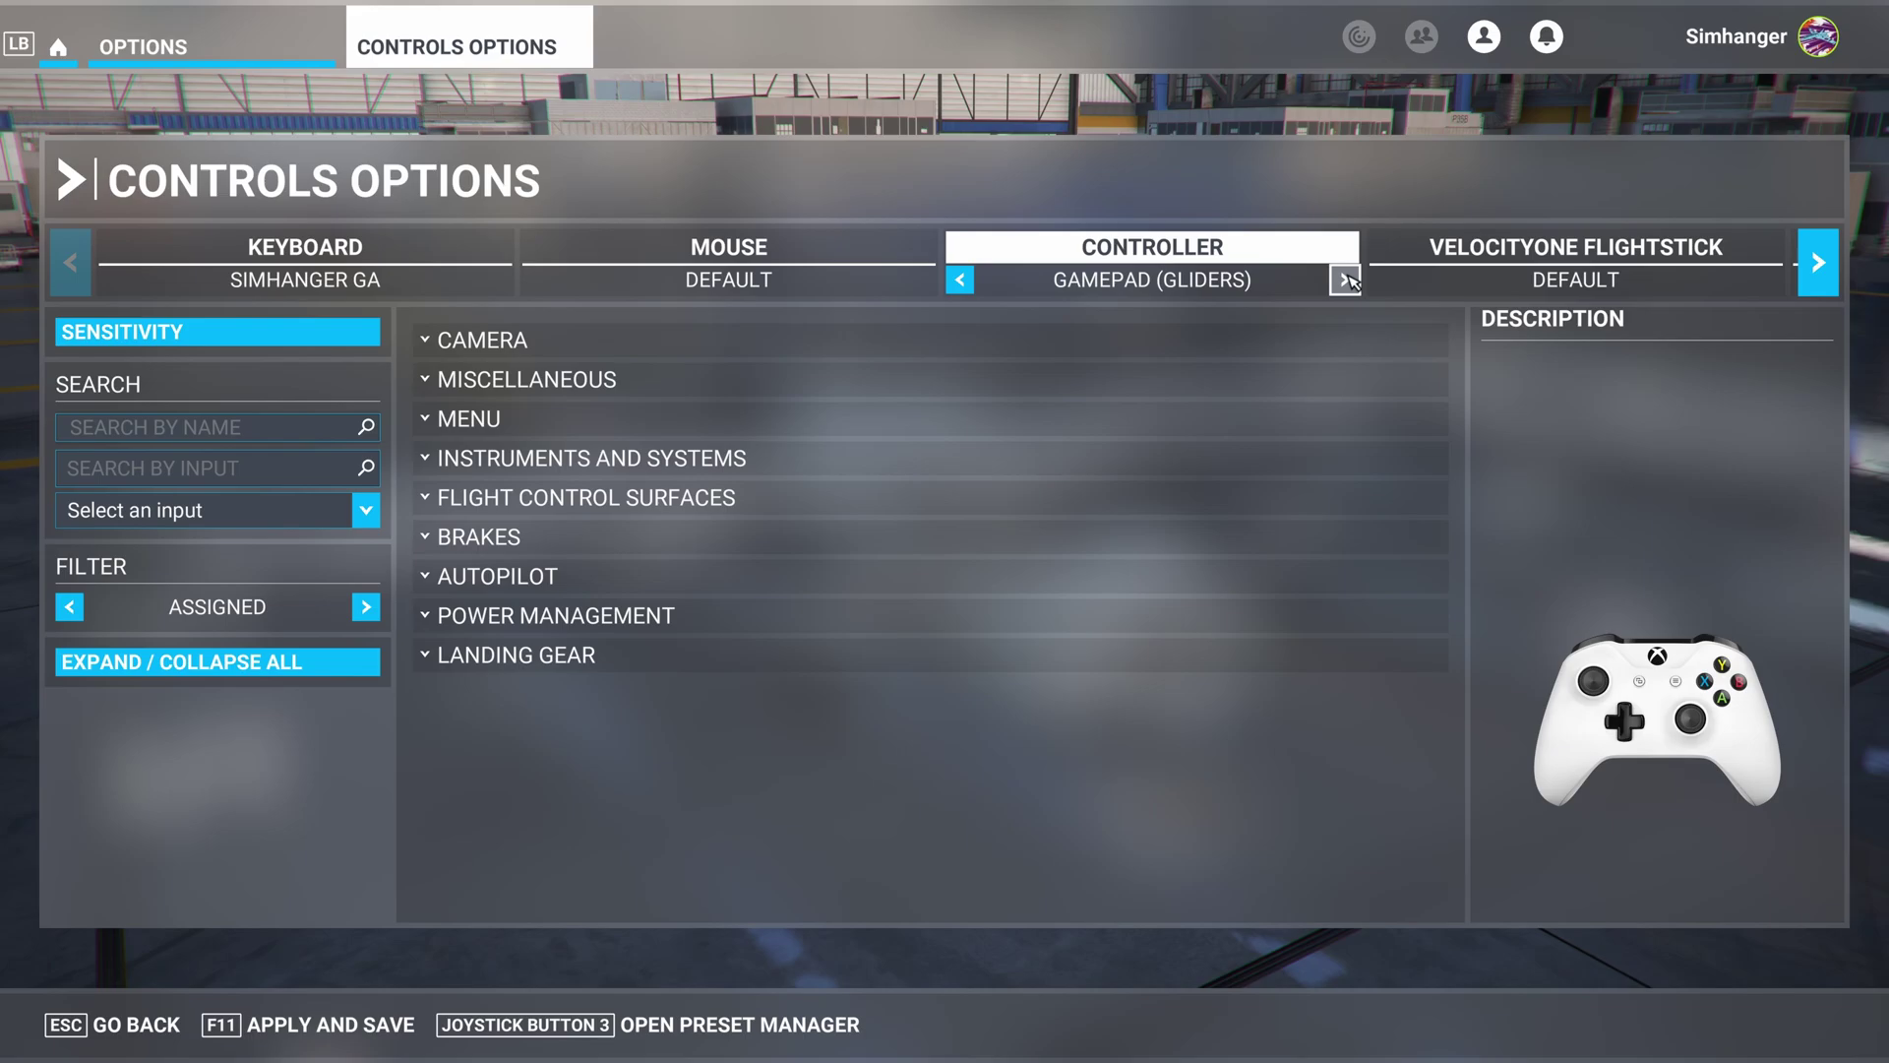
pyautogui.click(1344, 280)
pyautogui.click(960, 282)
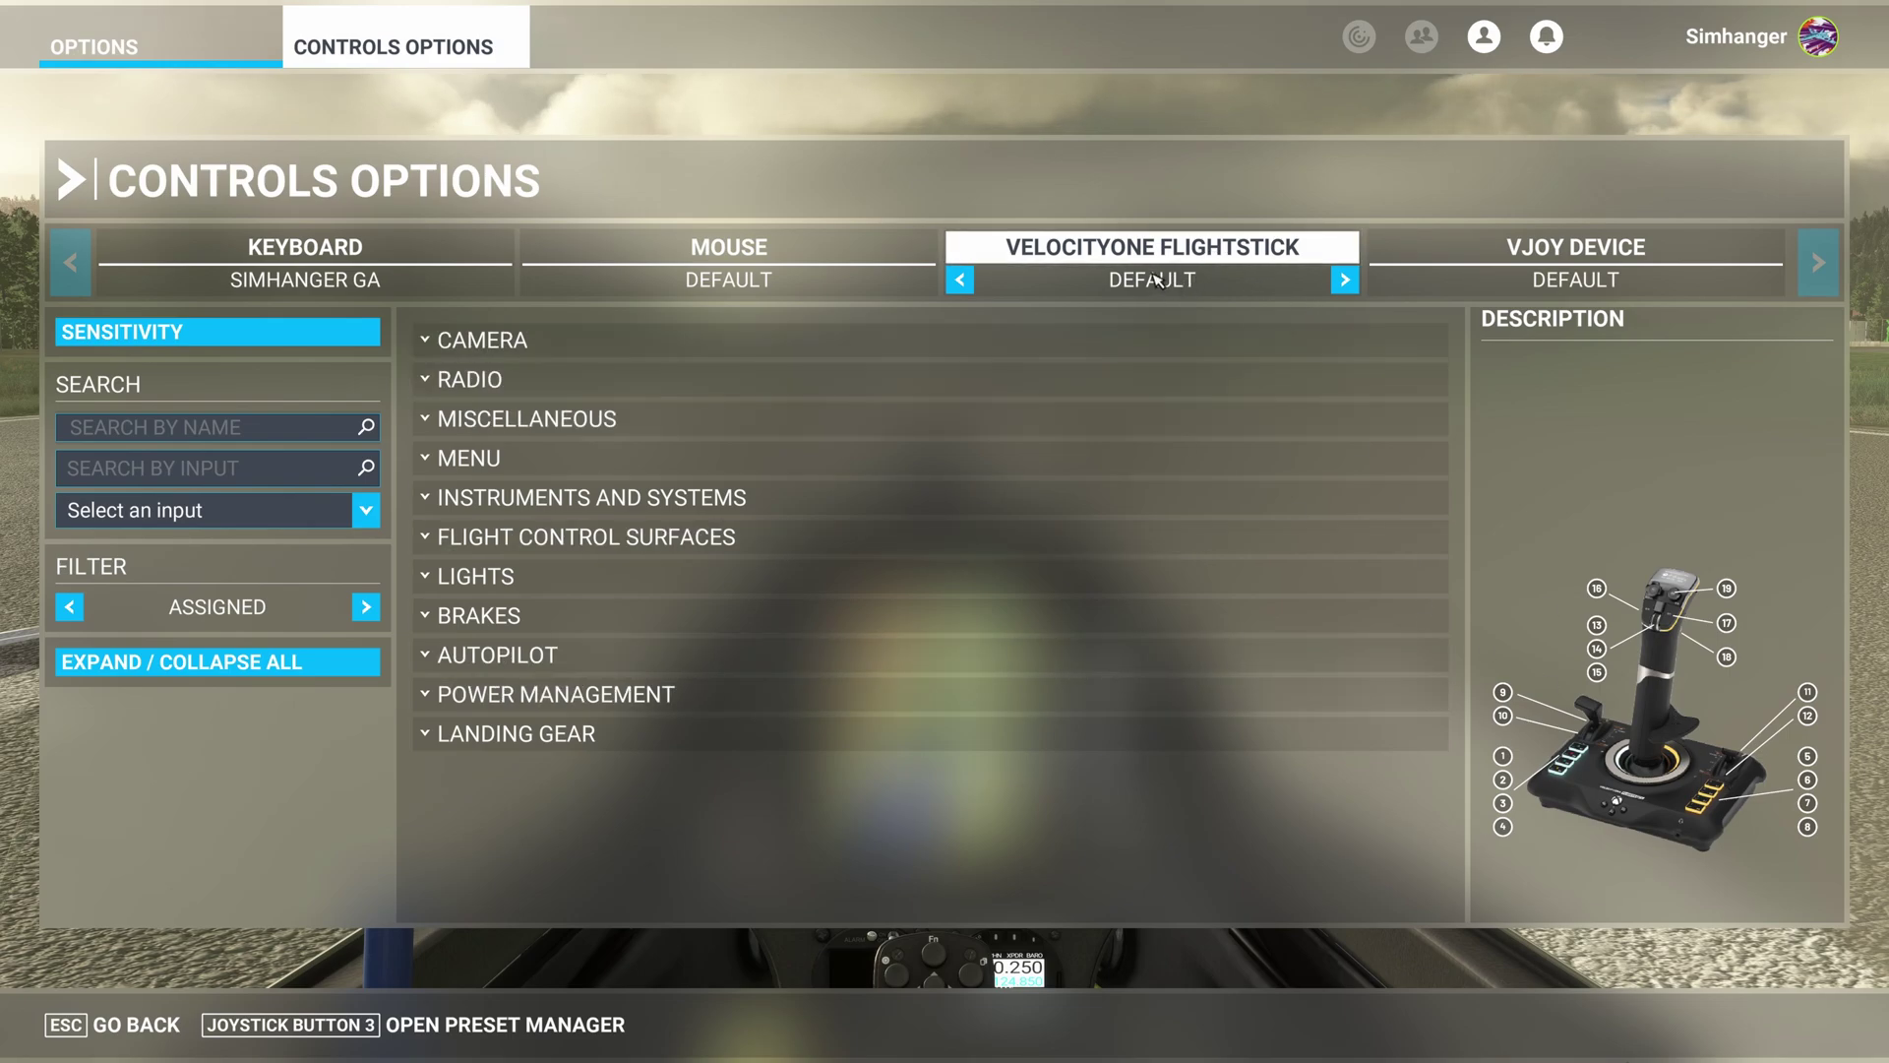
# Duplicate the VelocityOne Flightstick's default profile as a new input profile named GLIDER_DEFAULT
pyautogui.click(465, 1026)
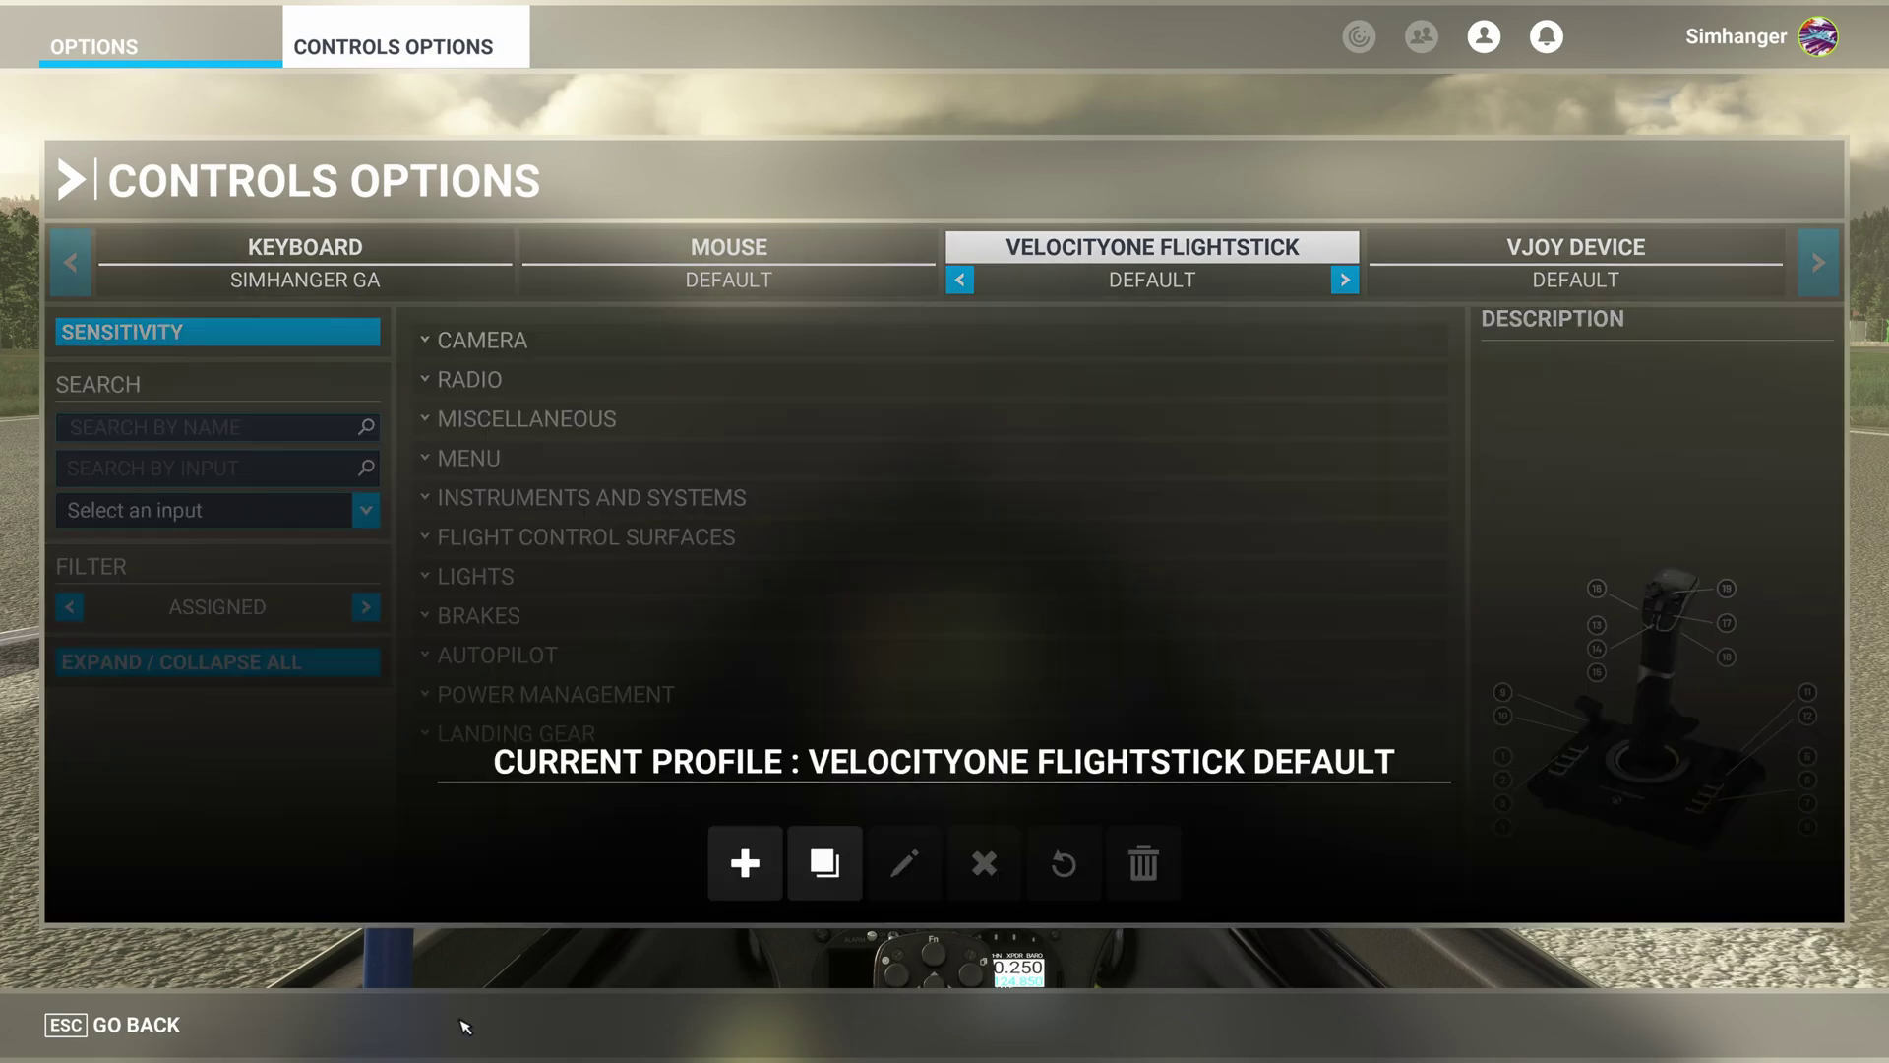
pyautogui.click(818, 883)
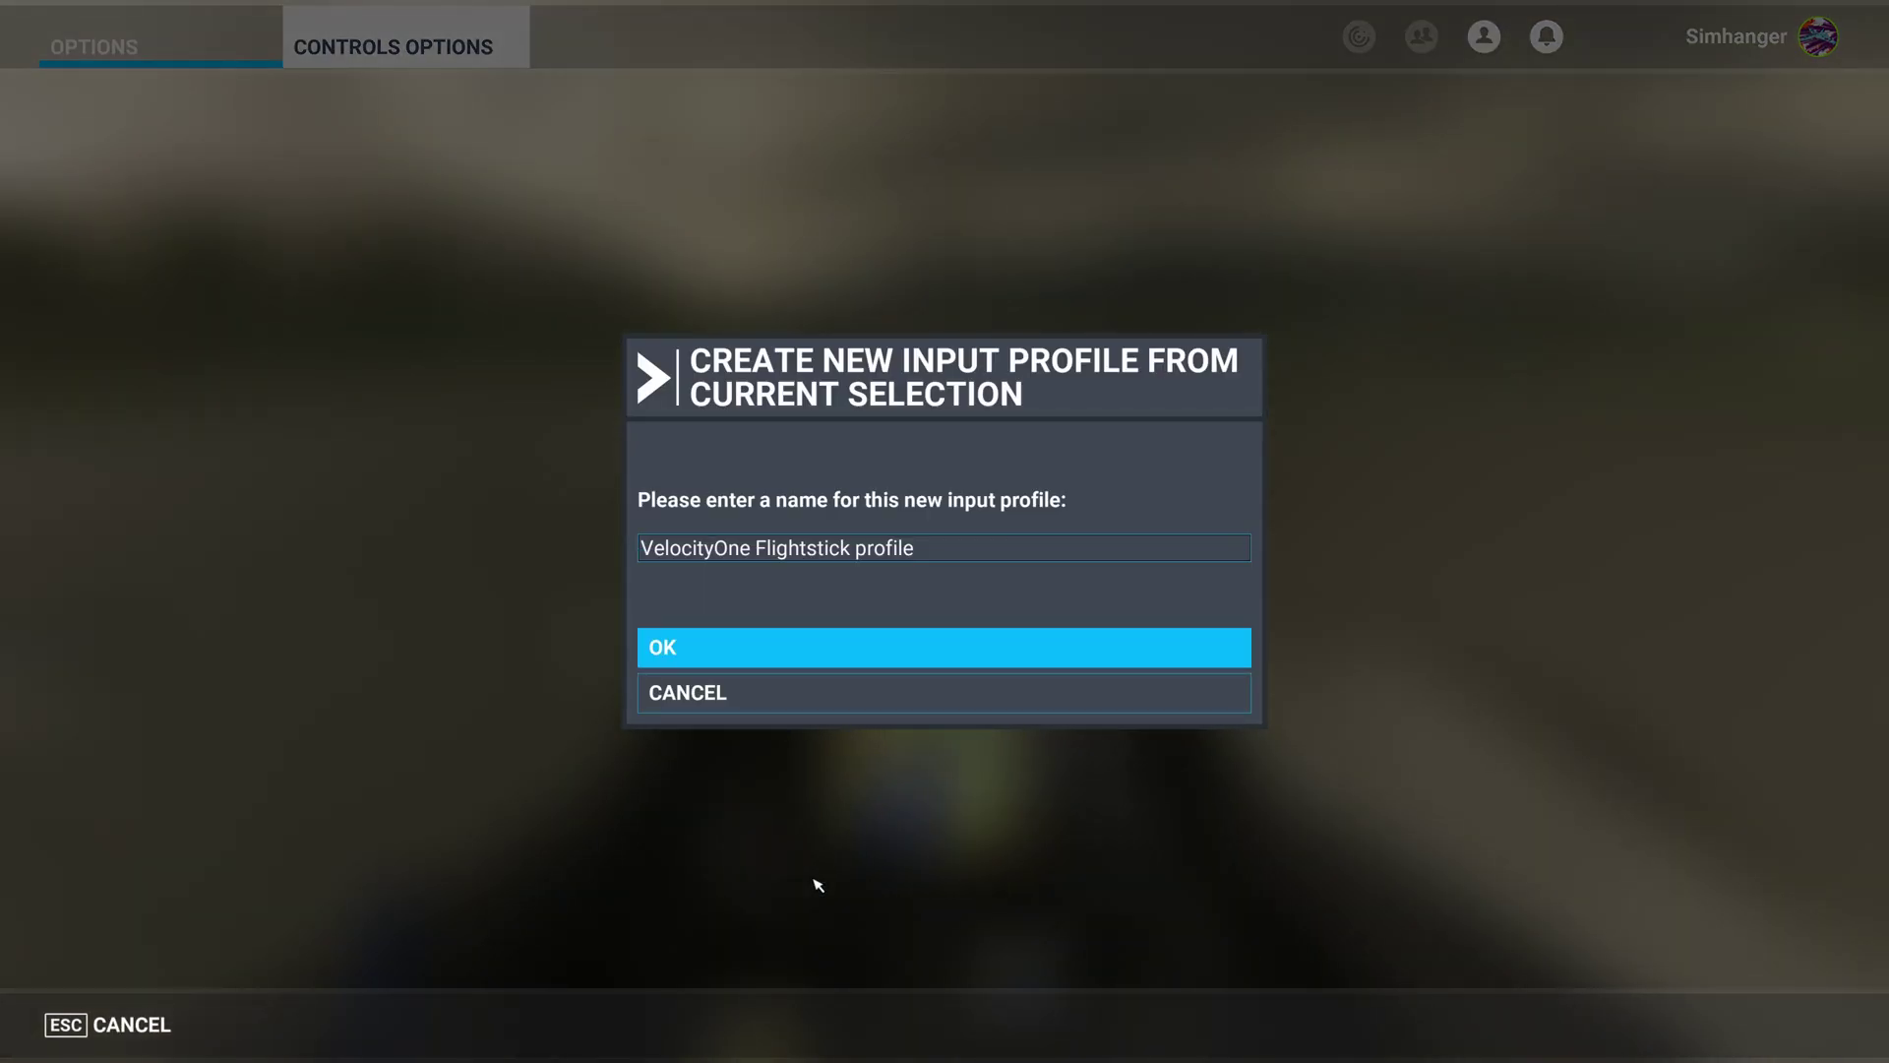
pyautogui.click(937, 551)
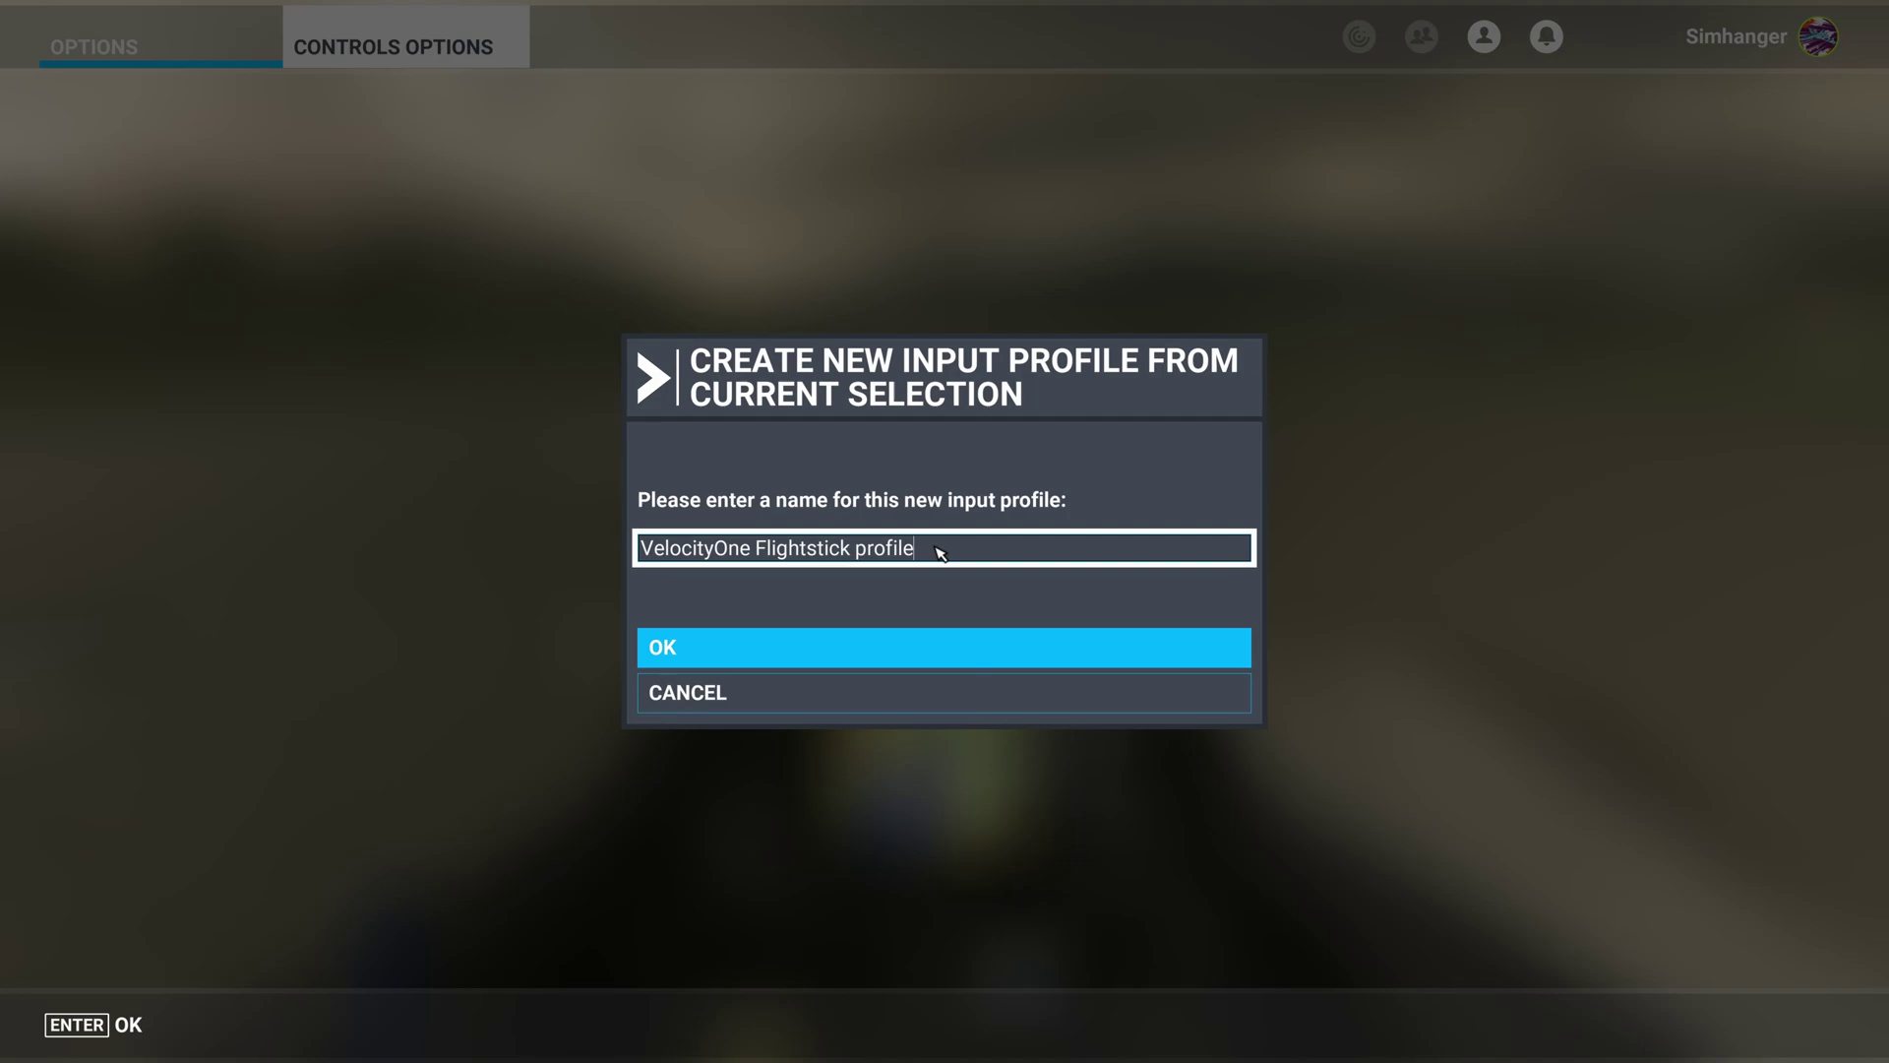
pyautogui.press('BackSpace')
pyautogui.press('BackSpace')
pyautogui.press('BackSpace')
pyautogui.press('BackSpace')
pyautogui.press('BackSpace')
pyautogui.press('BackSpace')
pyautogui.press('BackSpace')
pyautogui.press('BackSpace')
pyautogui.press('BackSpace')
pyautogui.press('BackSpace')
pyautogui.press('BackSpace')
pyautogui.press('BackSpace')
pyautogui.press('BackSpace')
pyautogui.press('BackSpace')
pyautogui.press('BackSpace')
pyautogui.press('BackSpace')
pyautogui.press('BackSpace')
pyautogui.press('BackSpace')
pyautogui.press('BackSpace')
pyautogui.press('BackSpace')
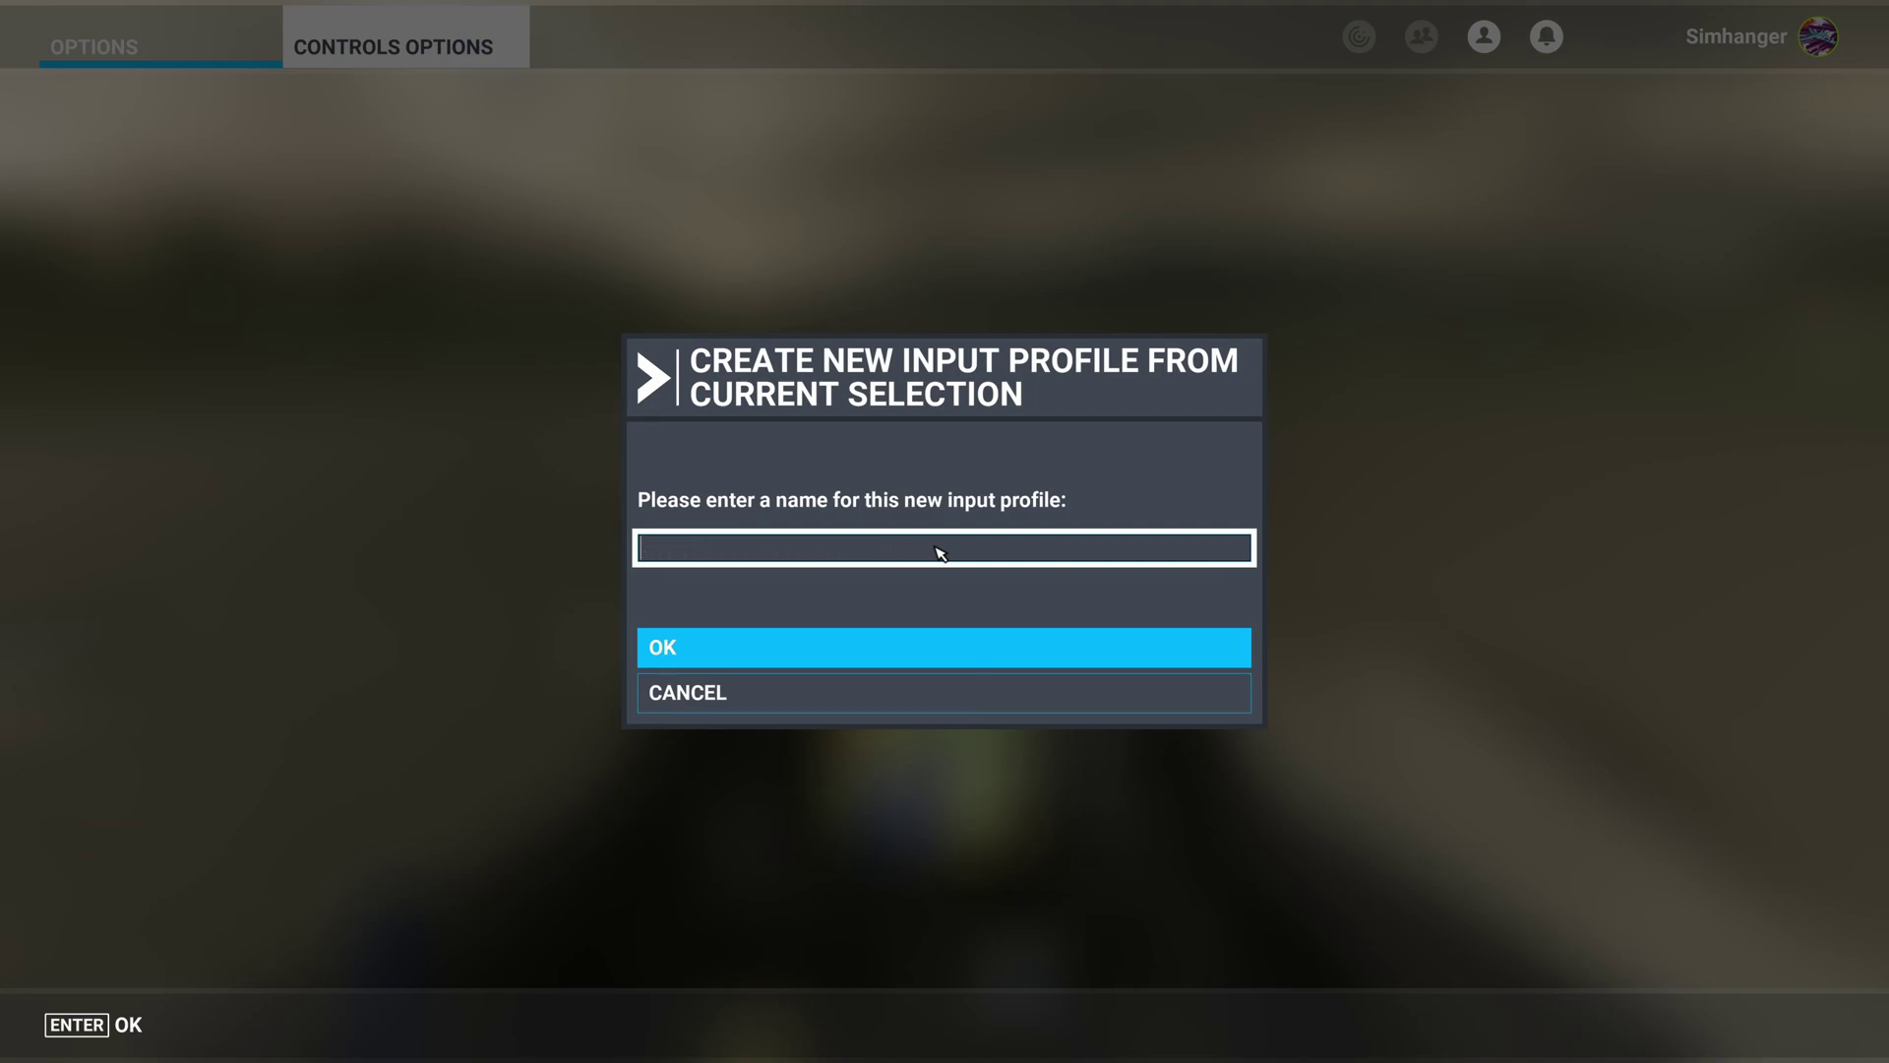
pyautogui.write('GLIDER_DEFAULT')
pyautogui.click(918, 659)
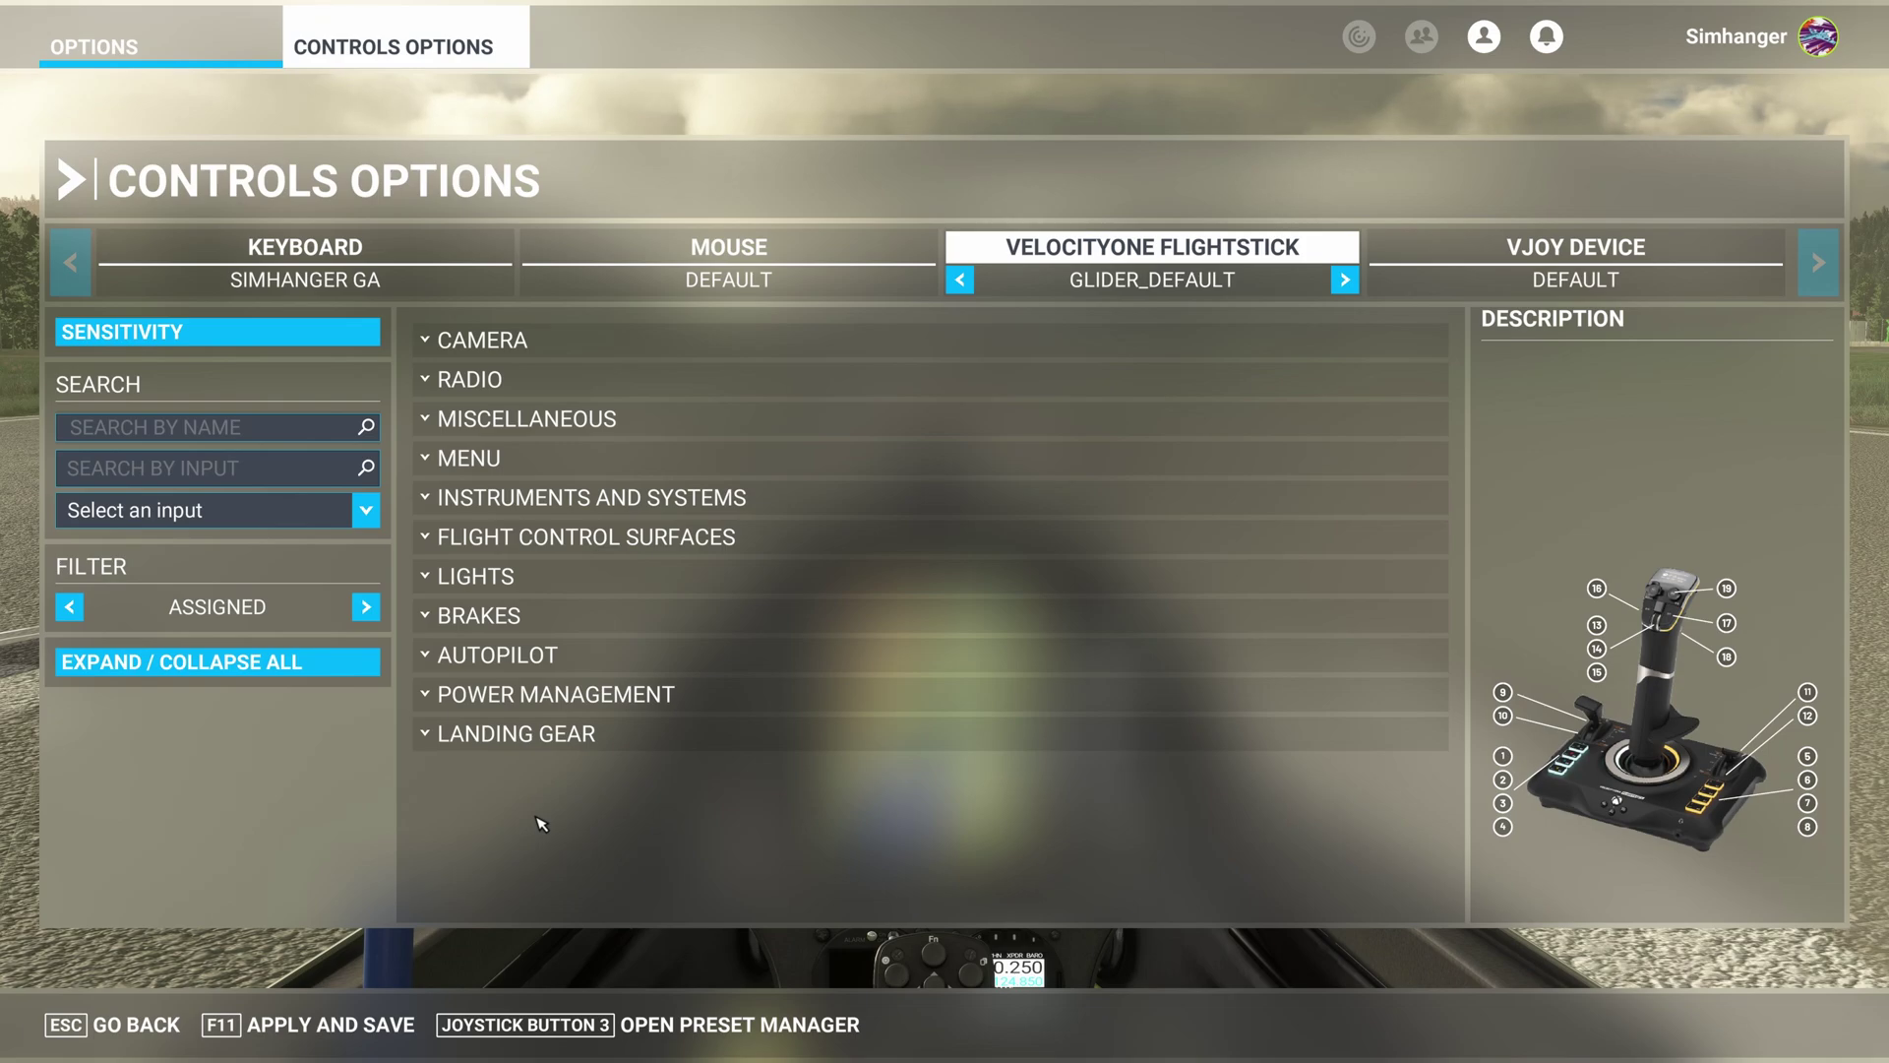
# Check the landing gear binding and clear the Joystick Button 10 assignment from Decrease Throttle in power management
pyautogui.click(533, 739)
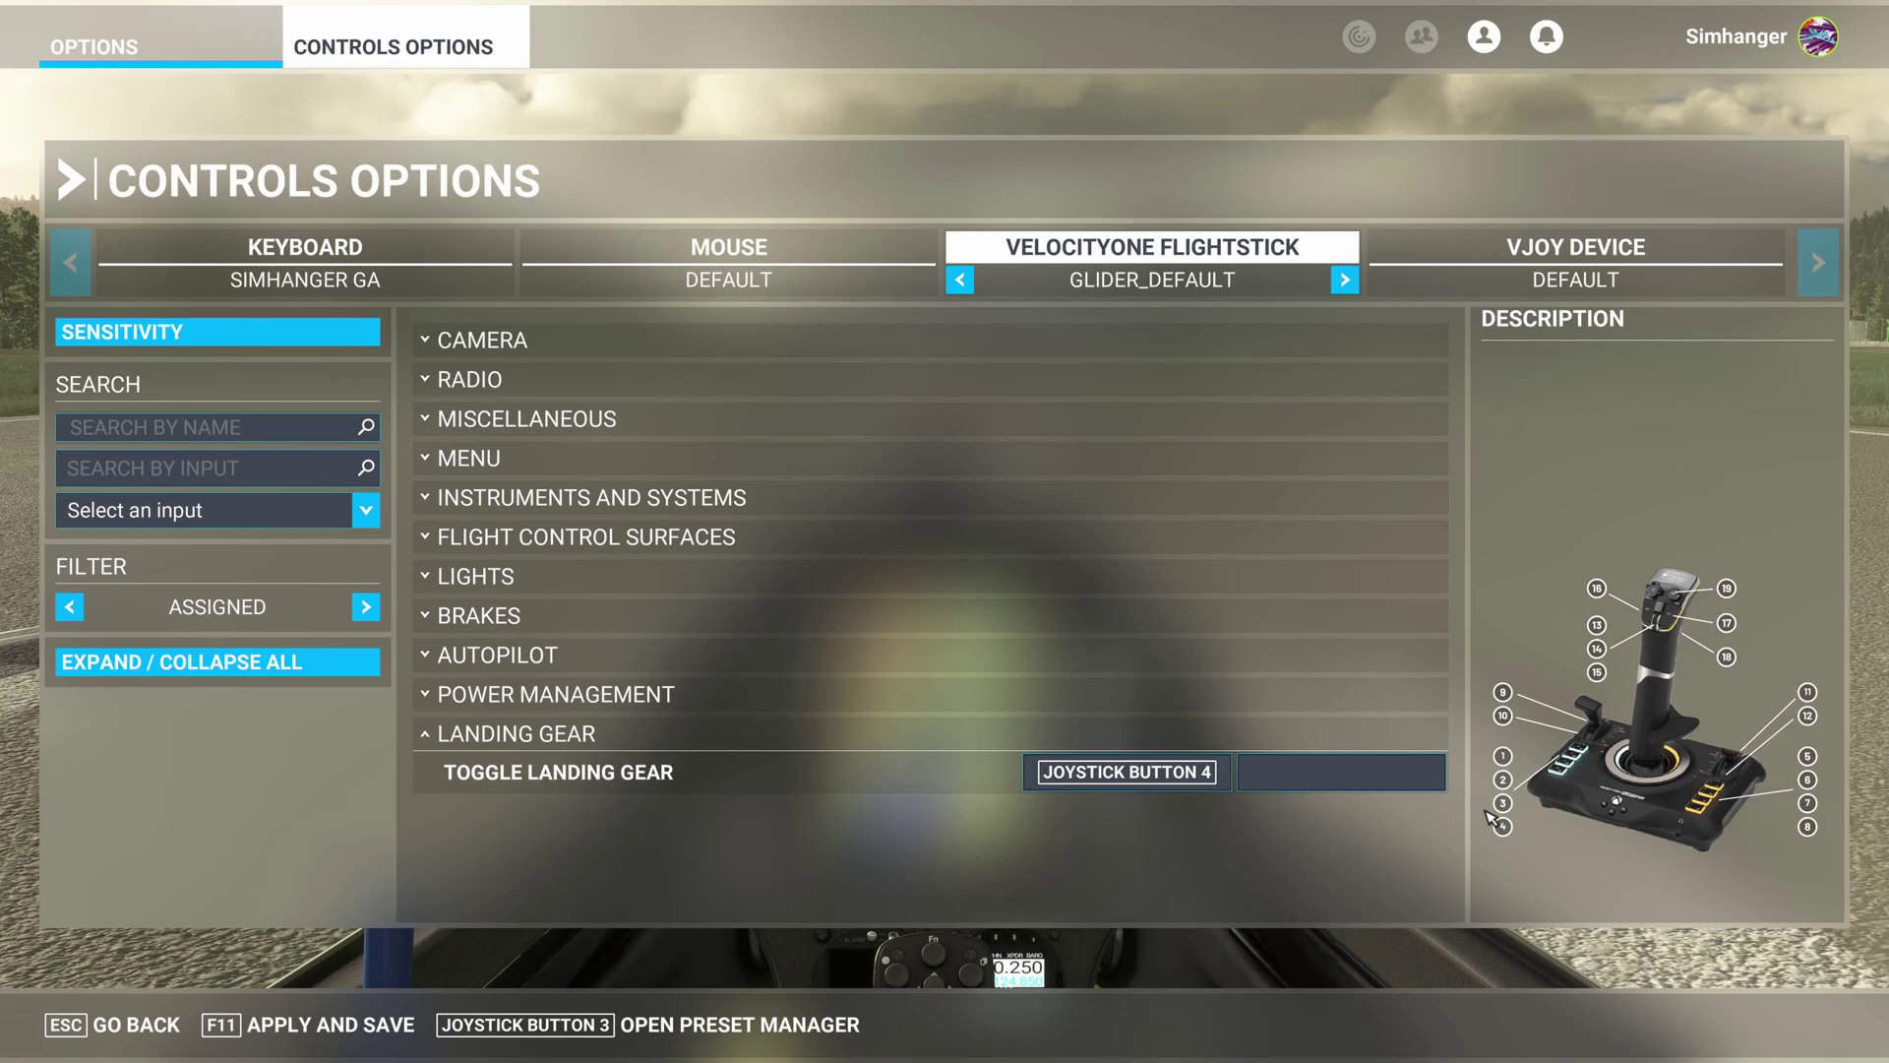
pyautogui.click(560, 736)
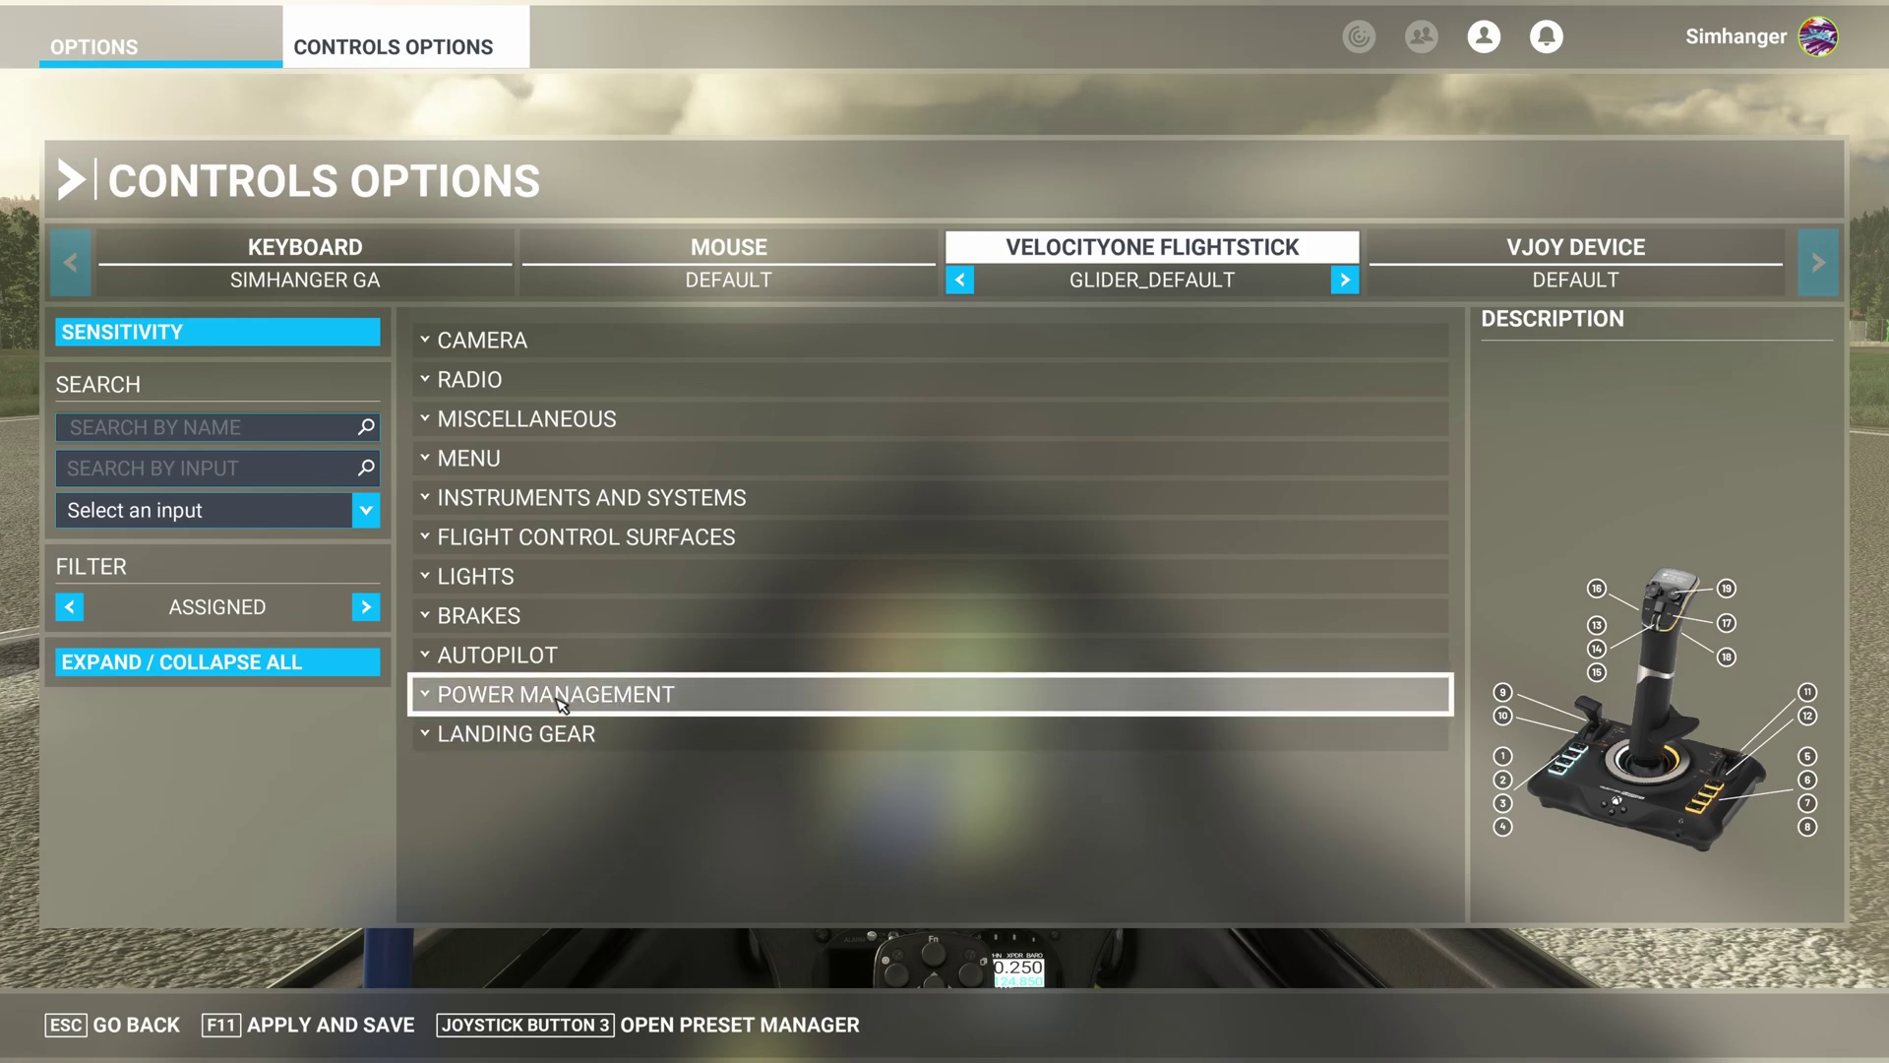
pyautogui.click(559, 700)
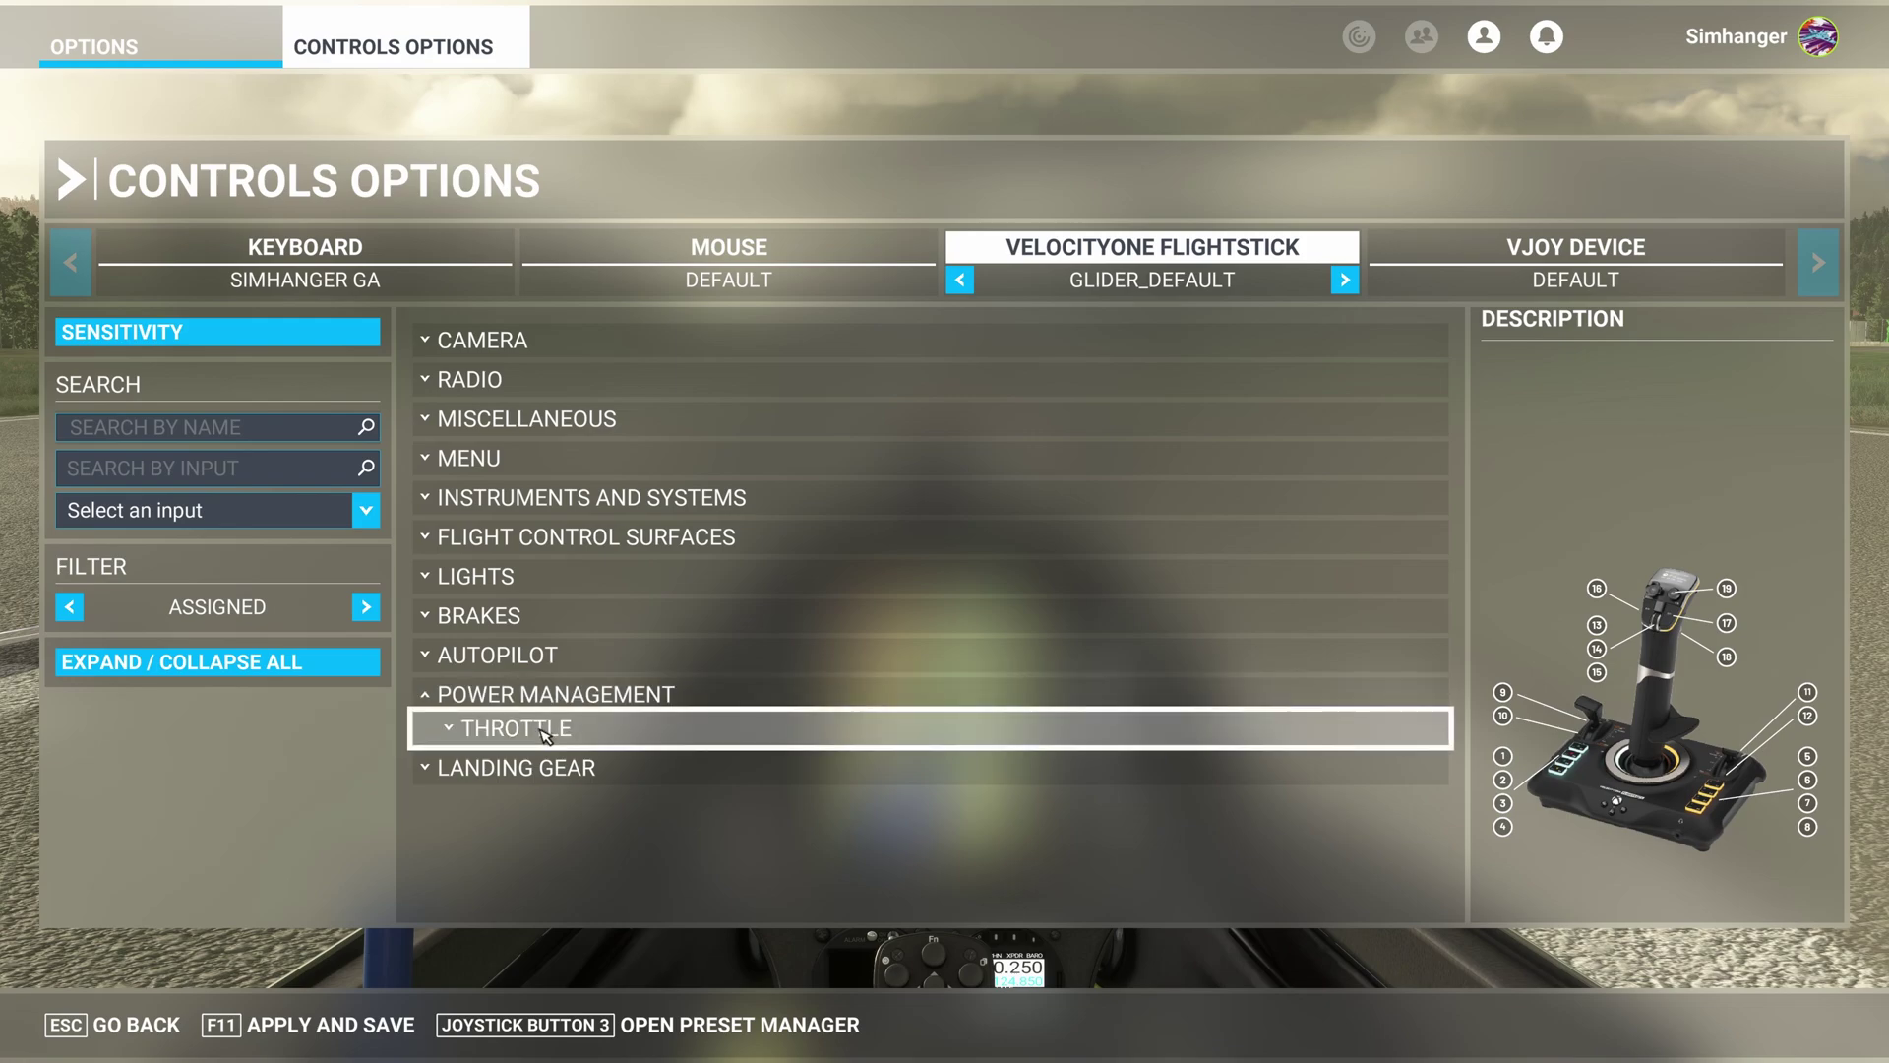
pyautogui.click(544, 731)
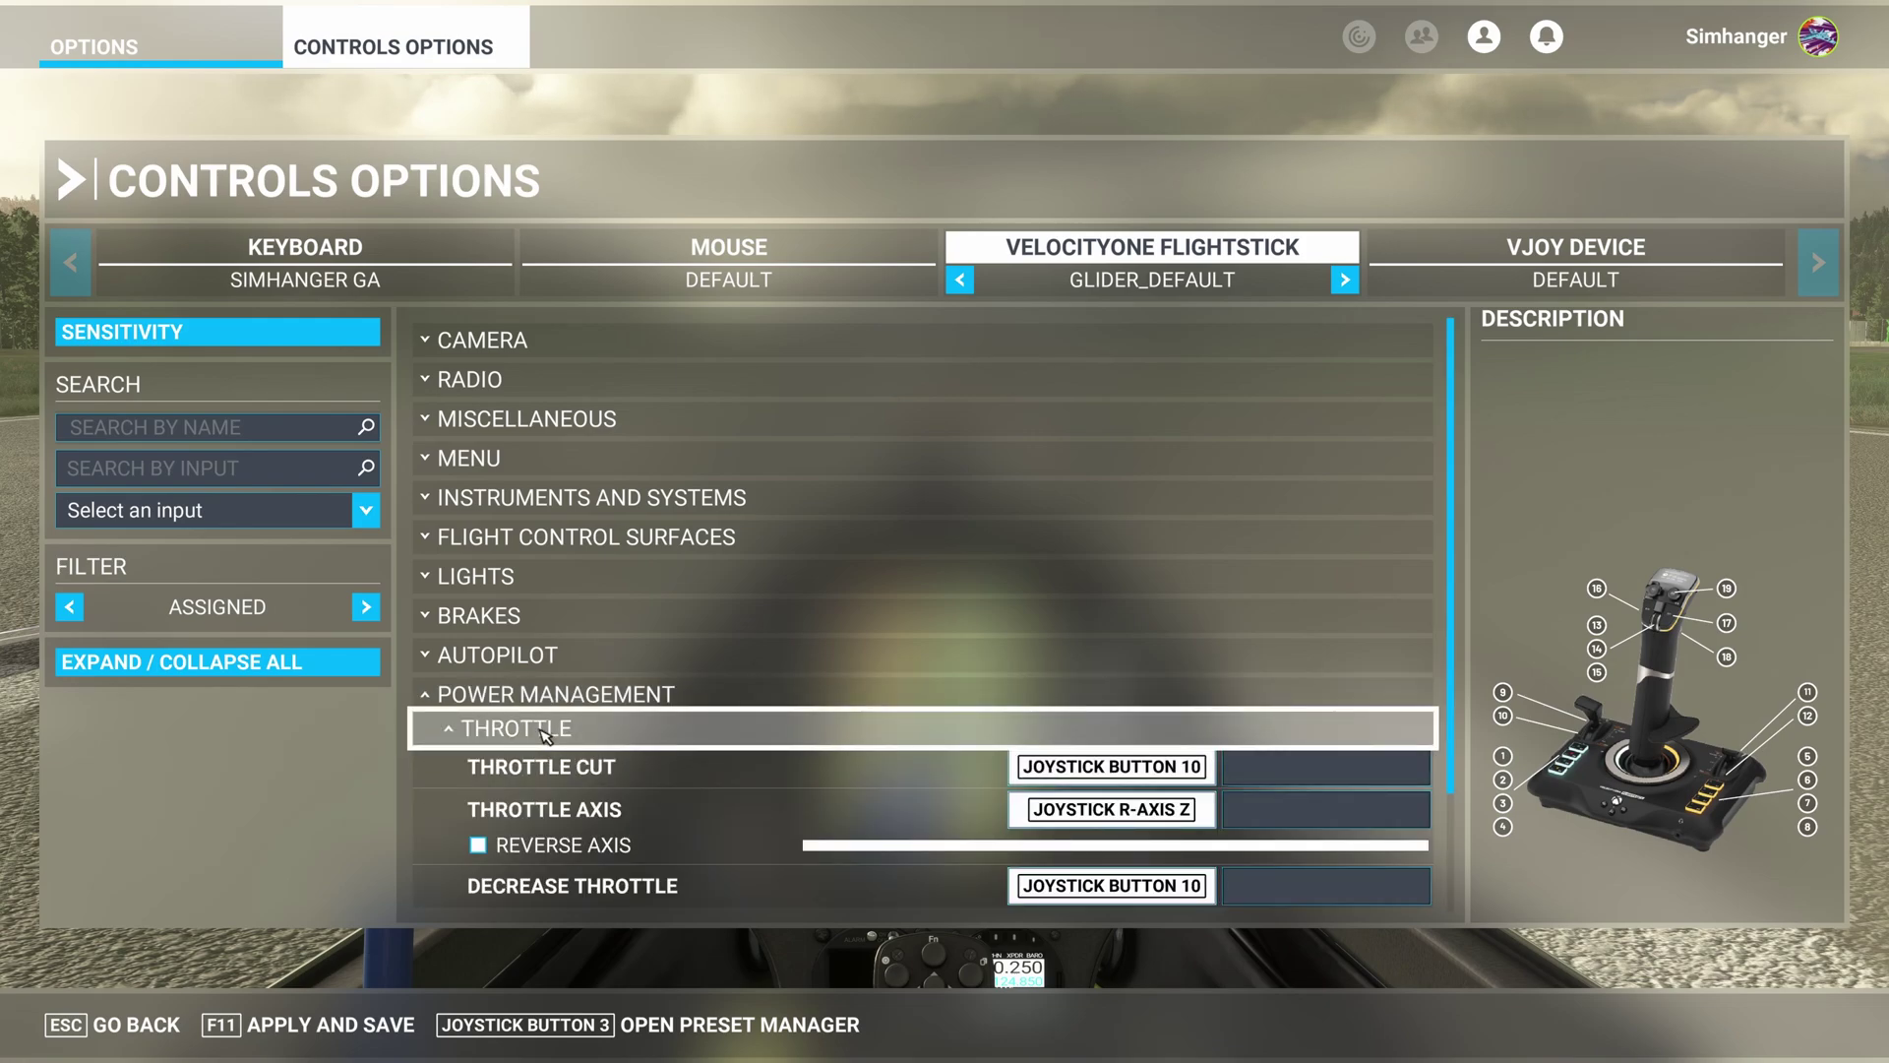
pyautogui.scroll(-2, 590, 762)
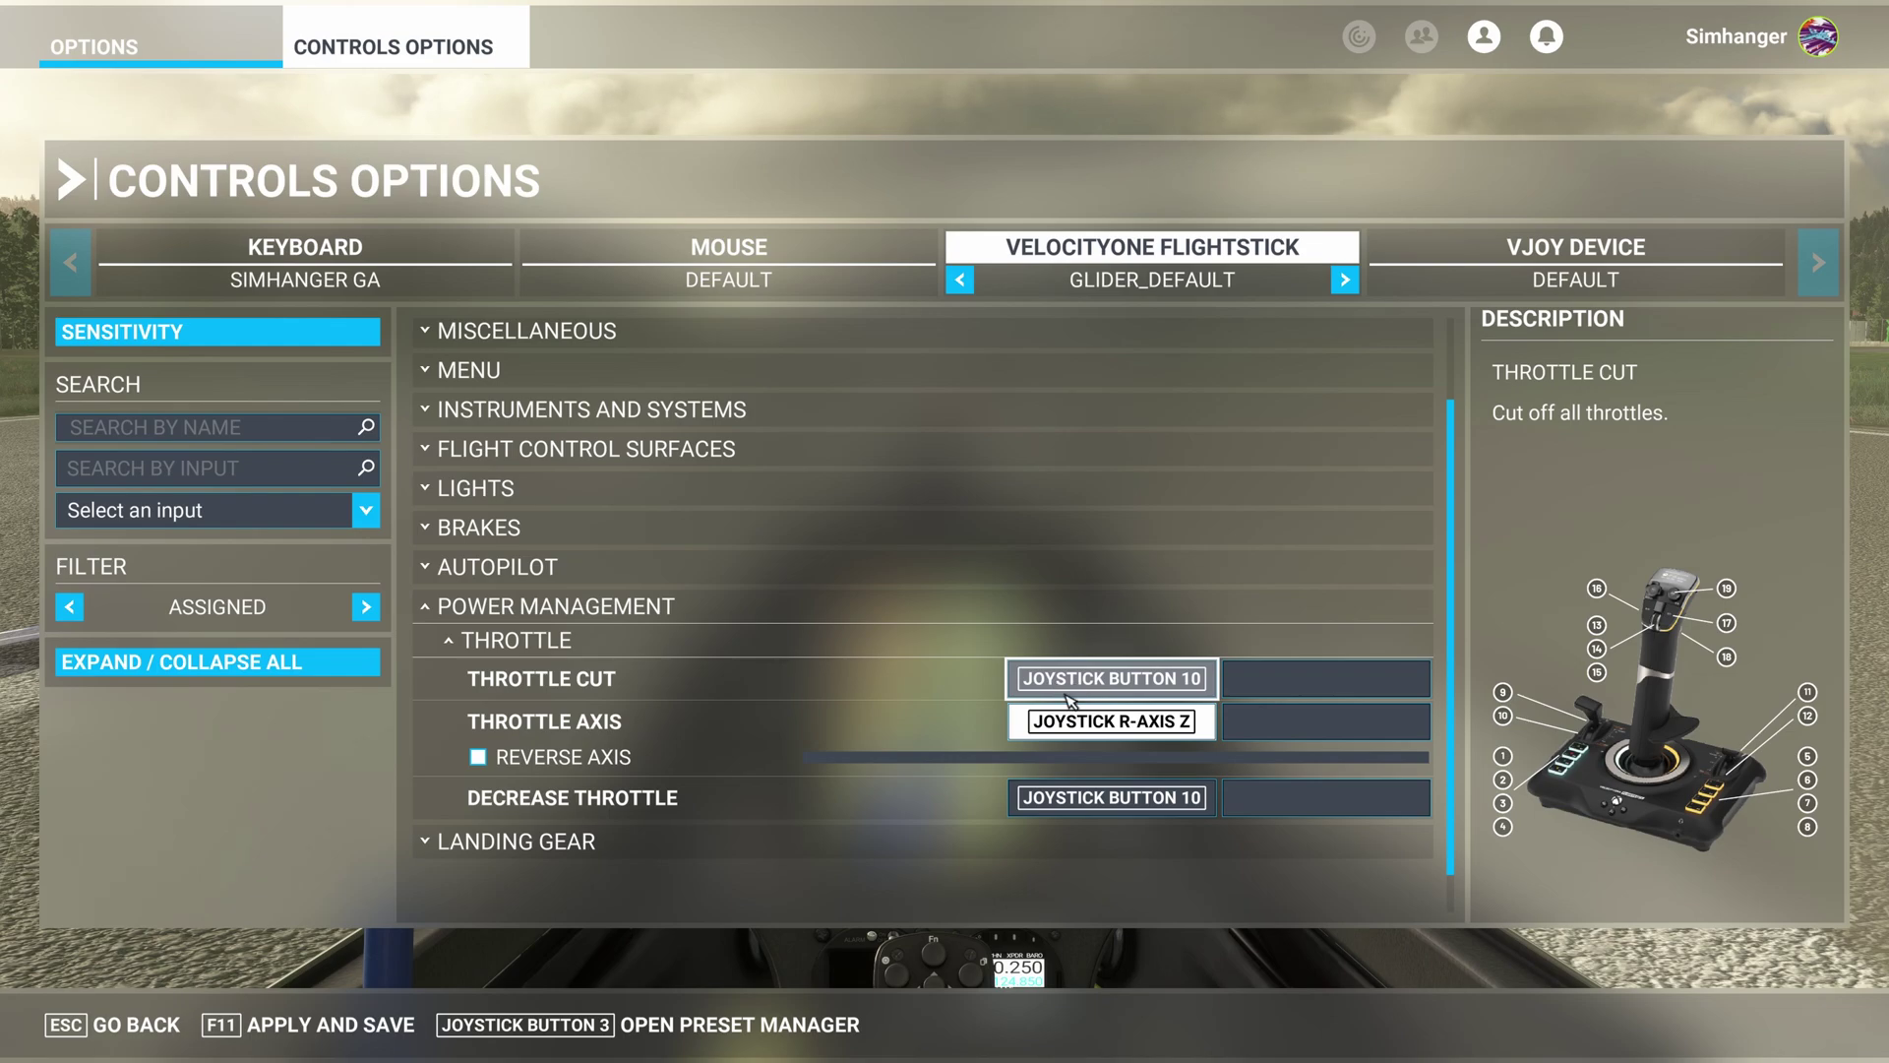
pyautogui.click(1100, 805)
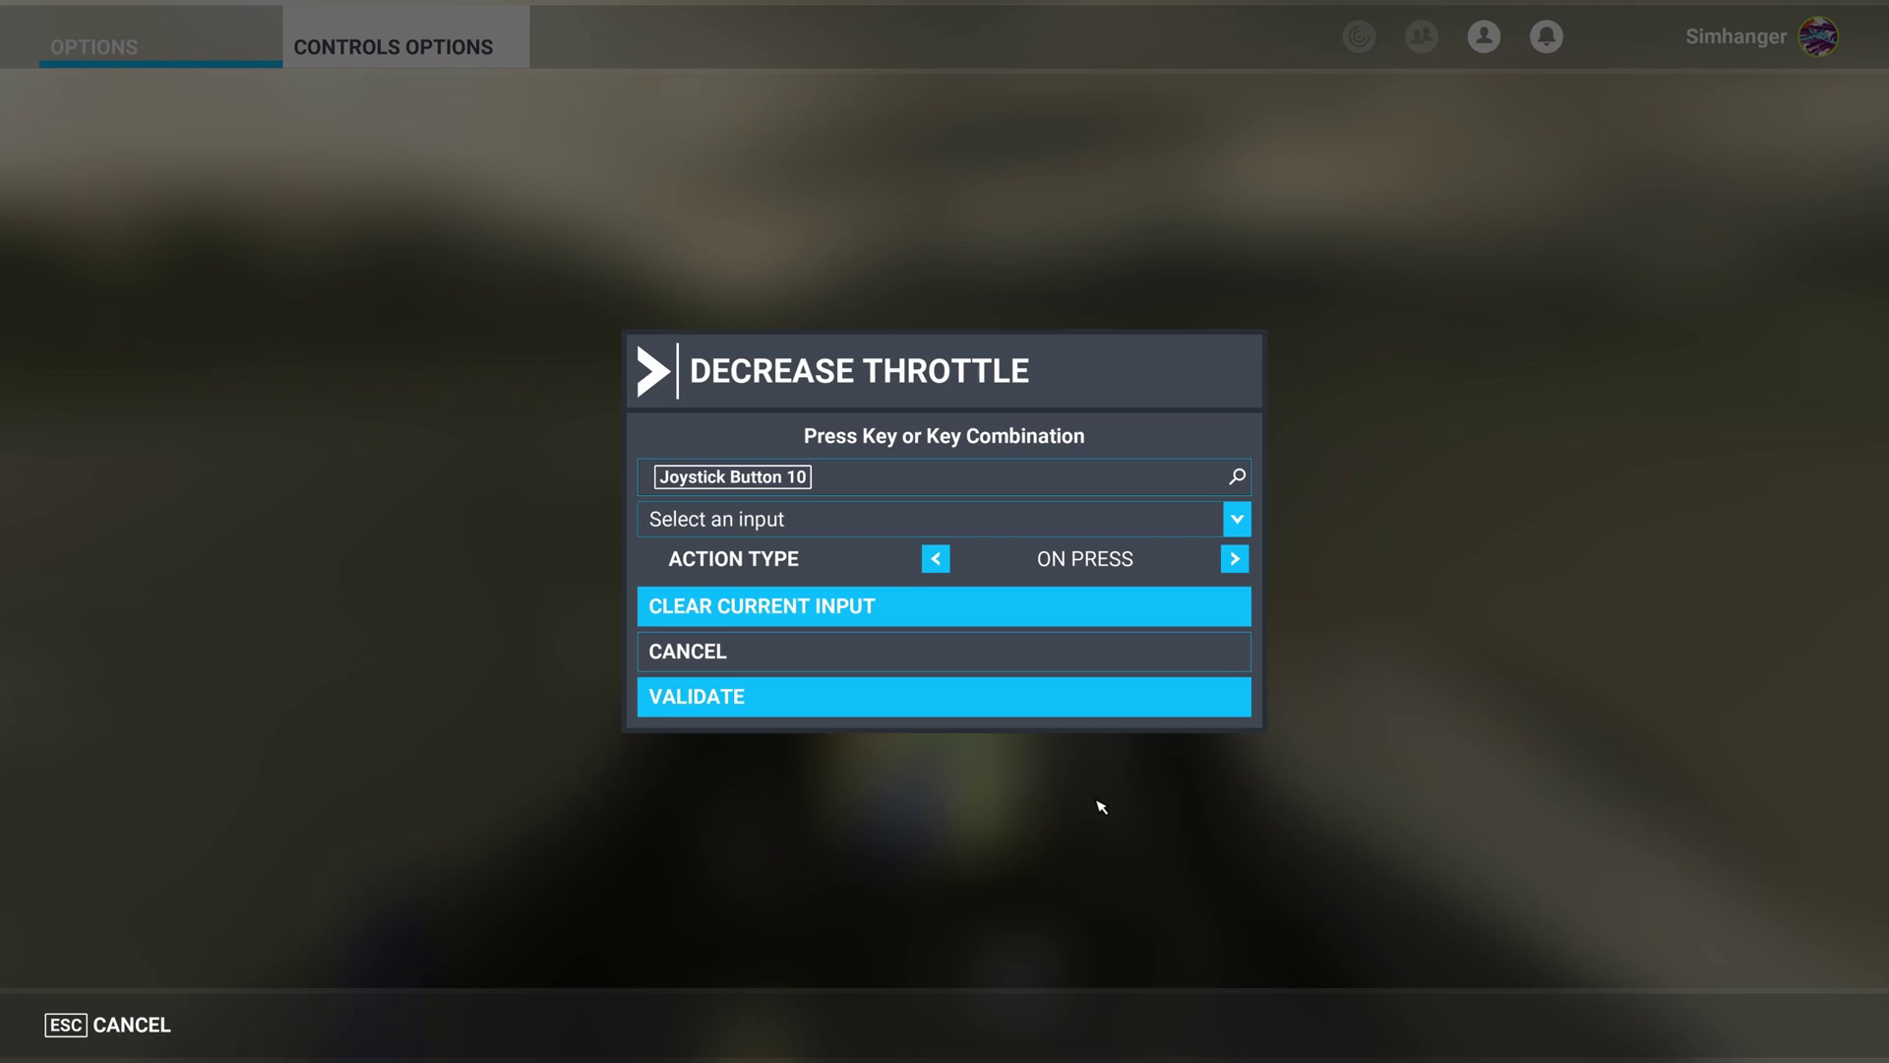
pyautogui.click(966, 617)
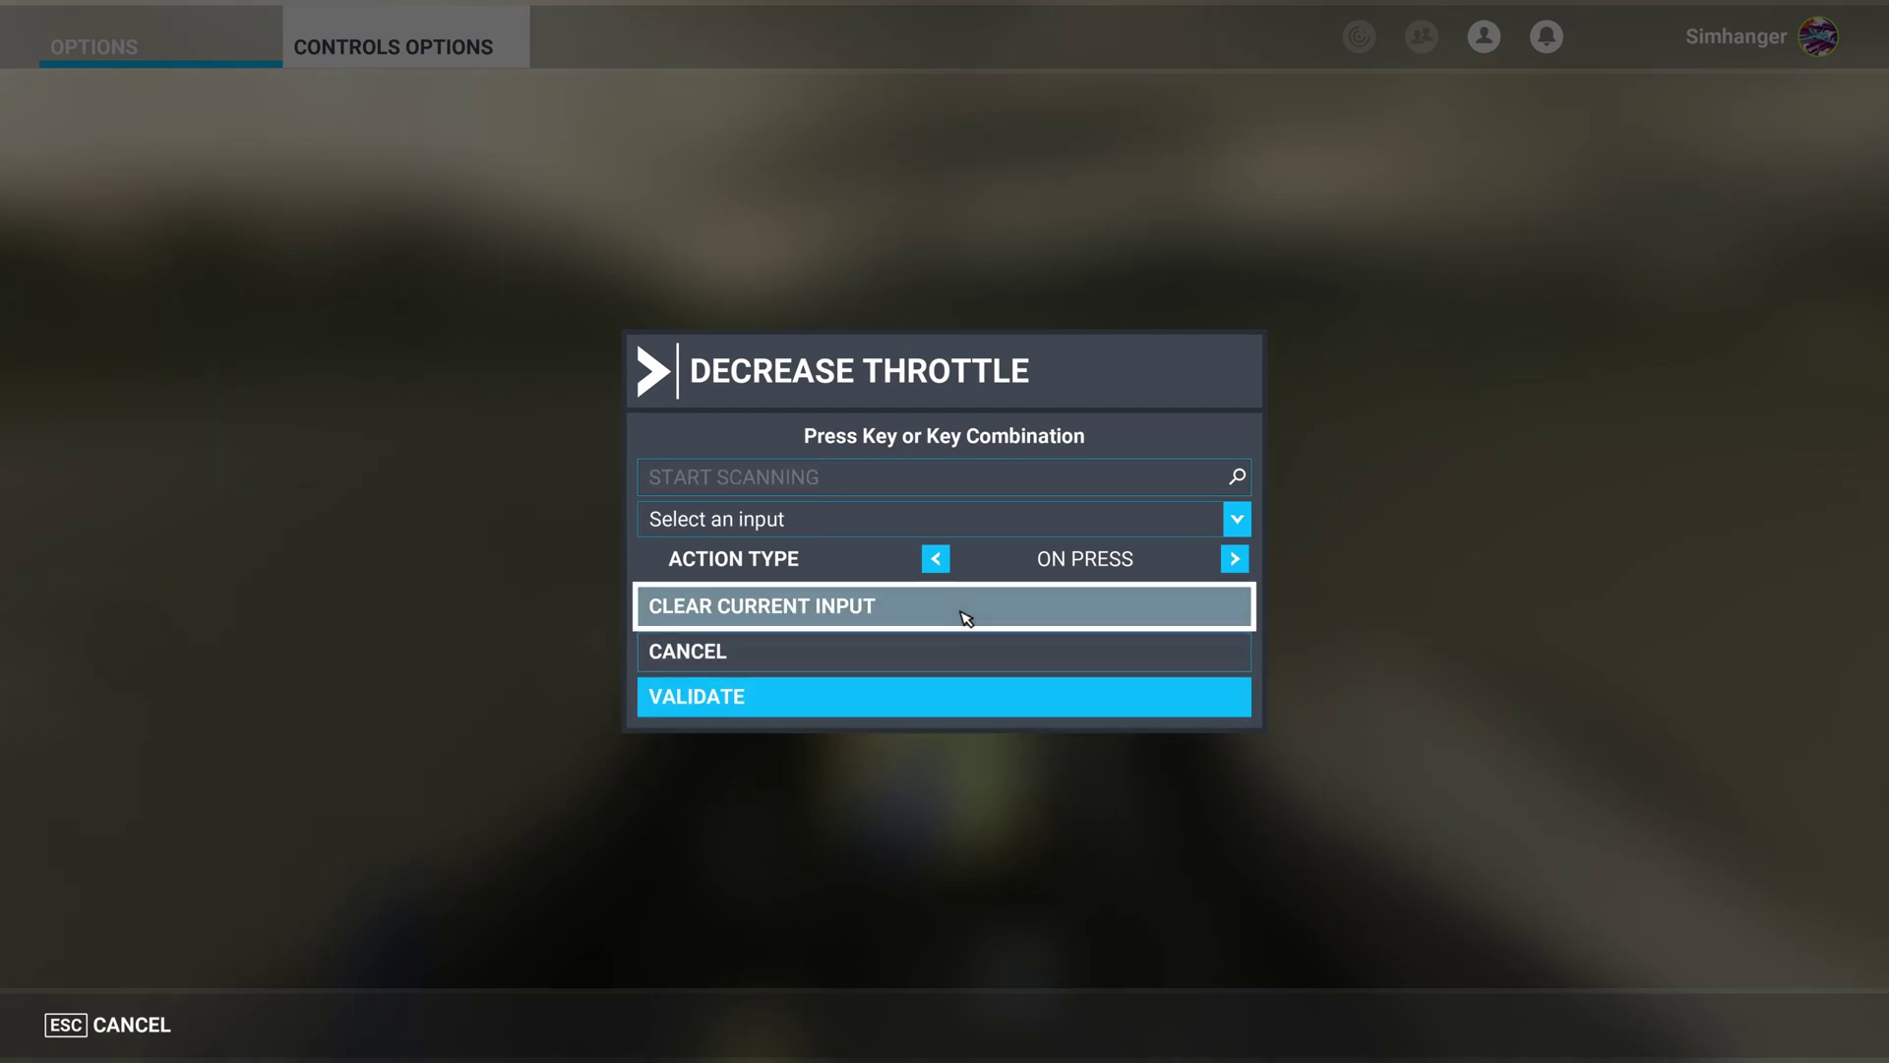
pyautogui.click(969, 711)
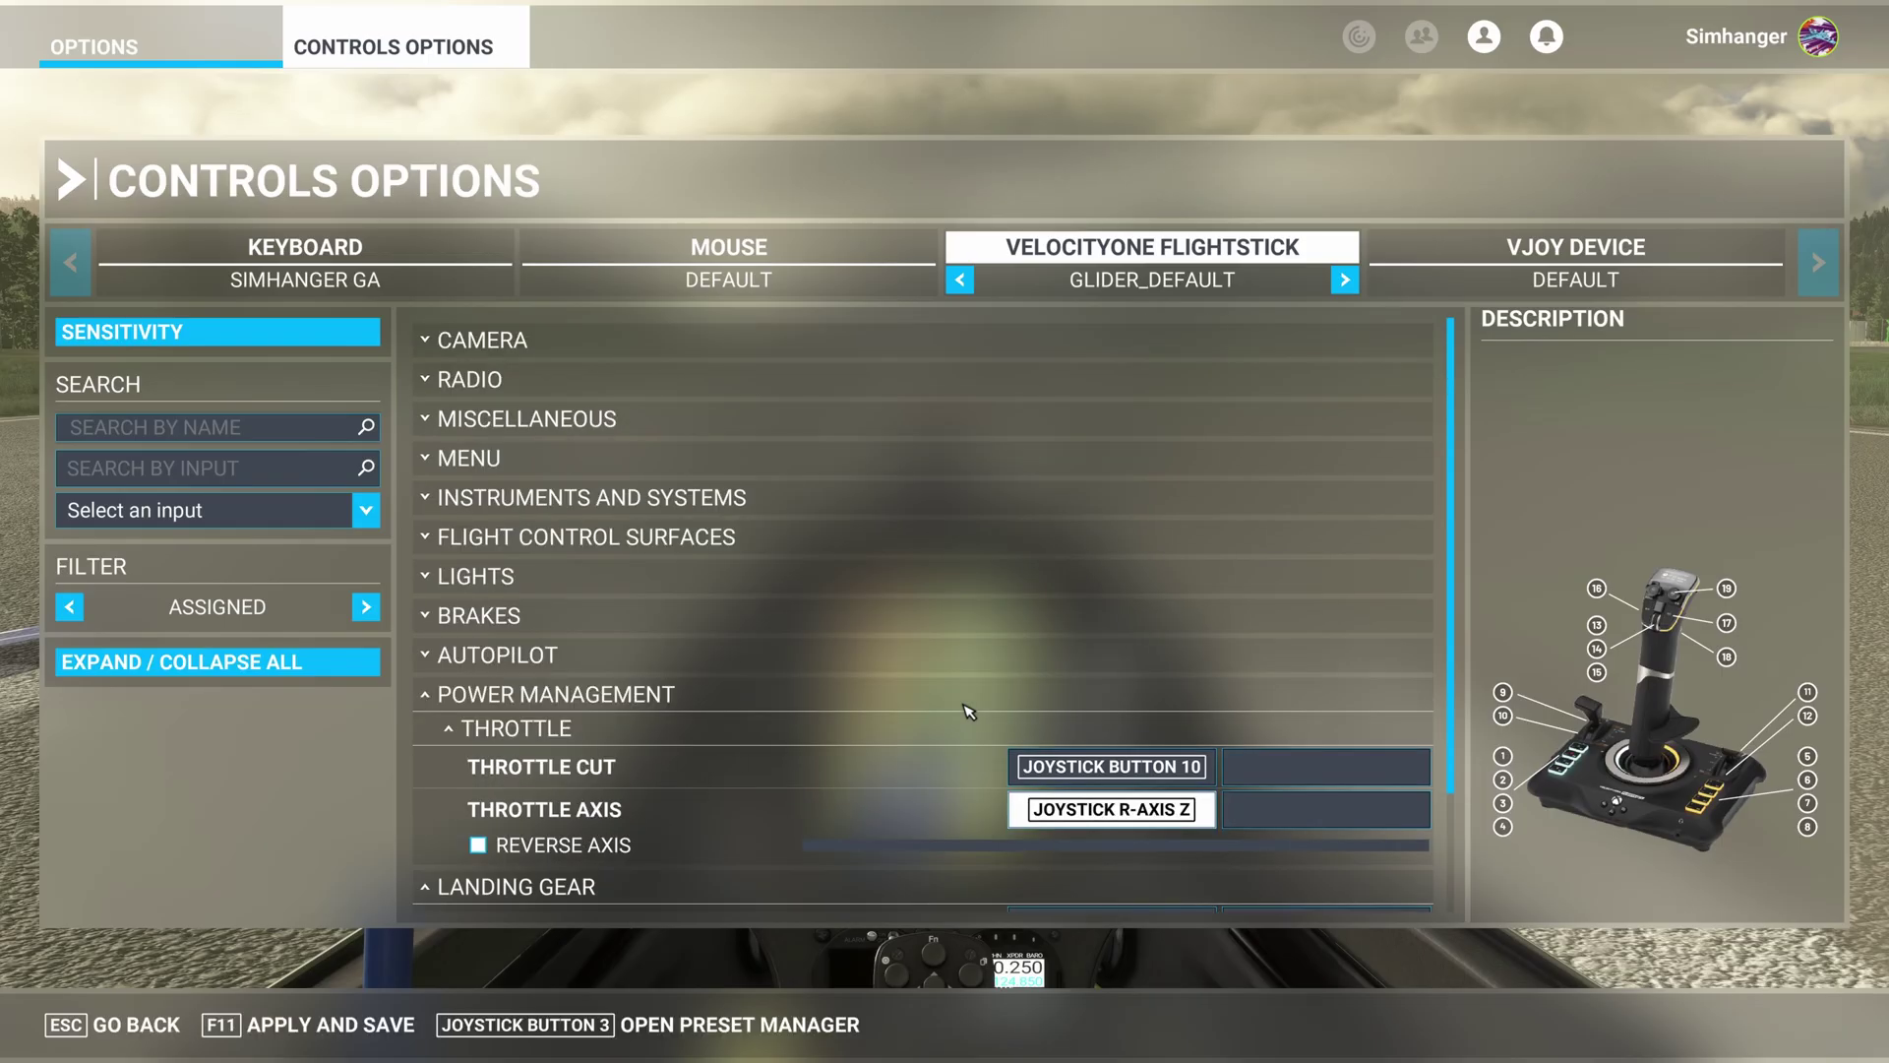
# Clear the Joystick Button 16 assignment from Toggle Autopilot Master
pyautogui.scroll(-1, 917, 790)
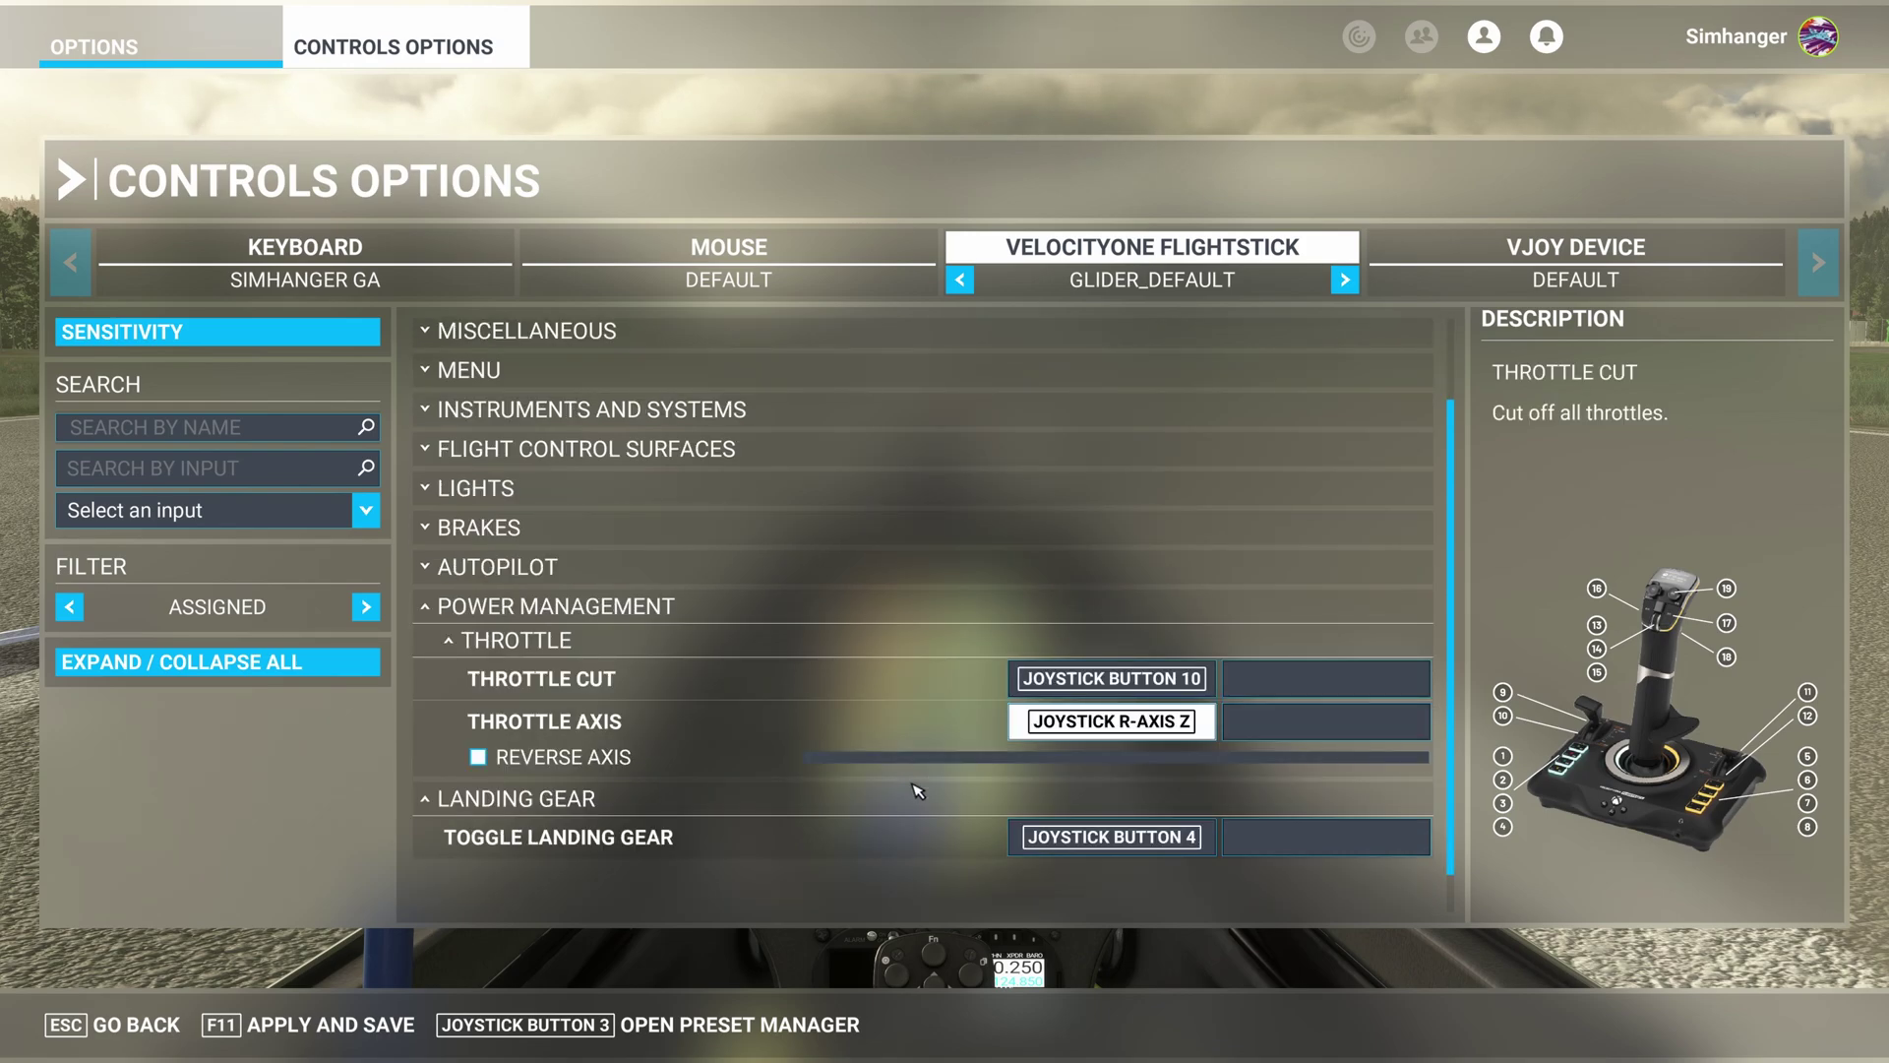
pyautogui.click(516, 642)
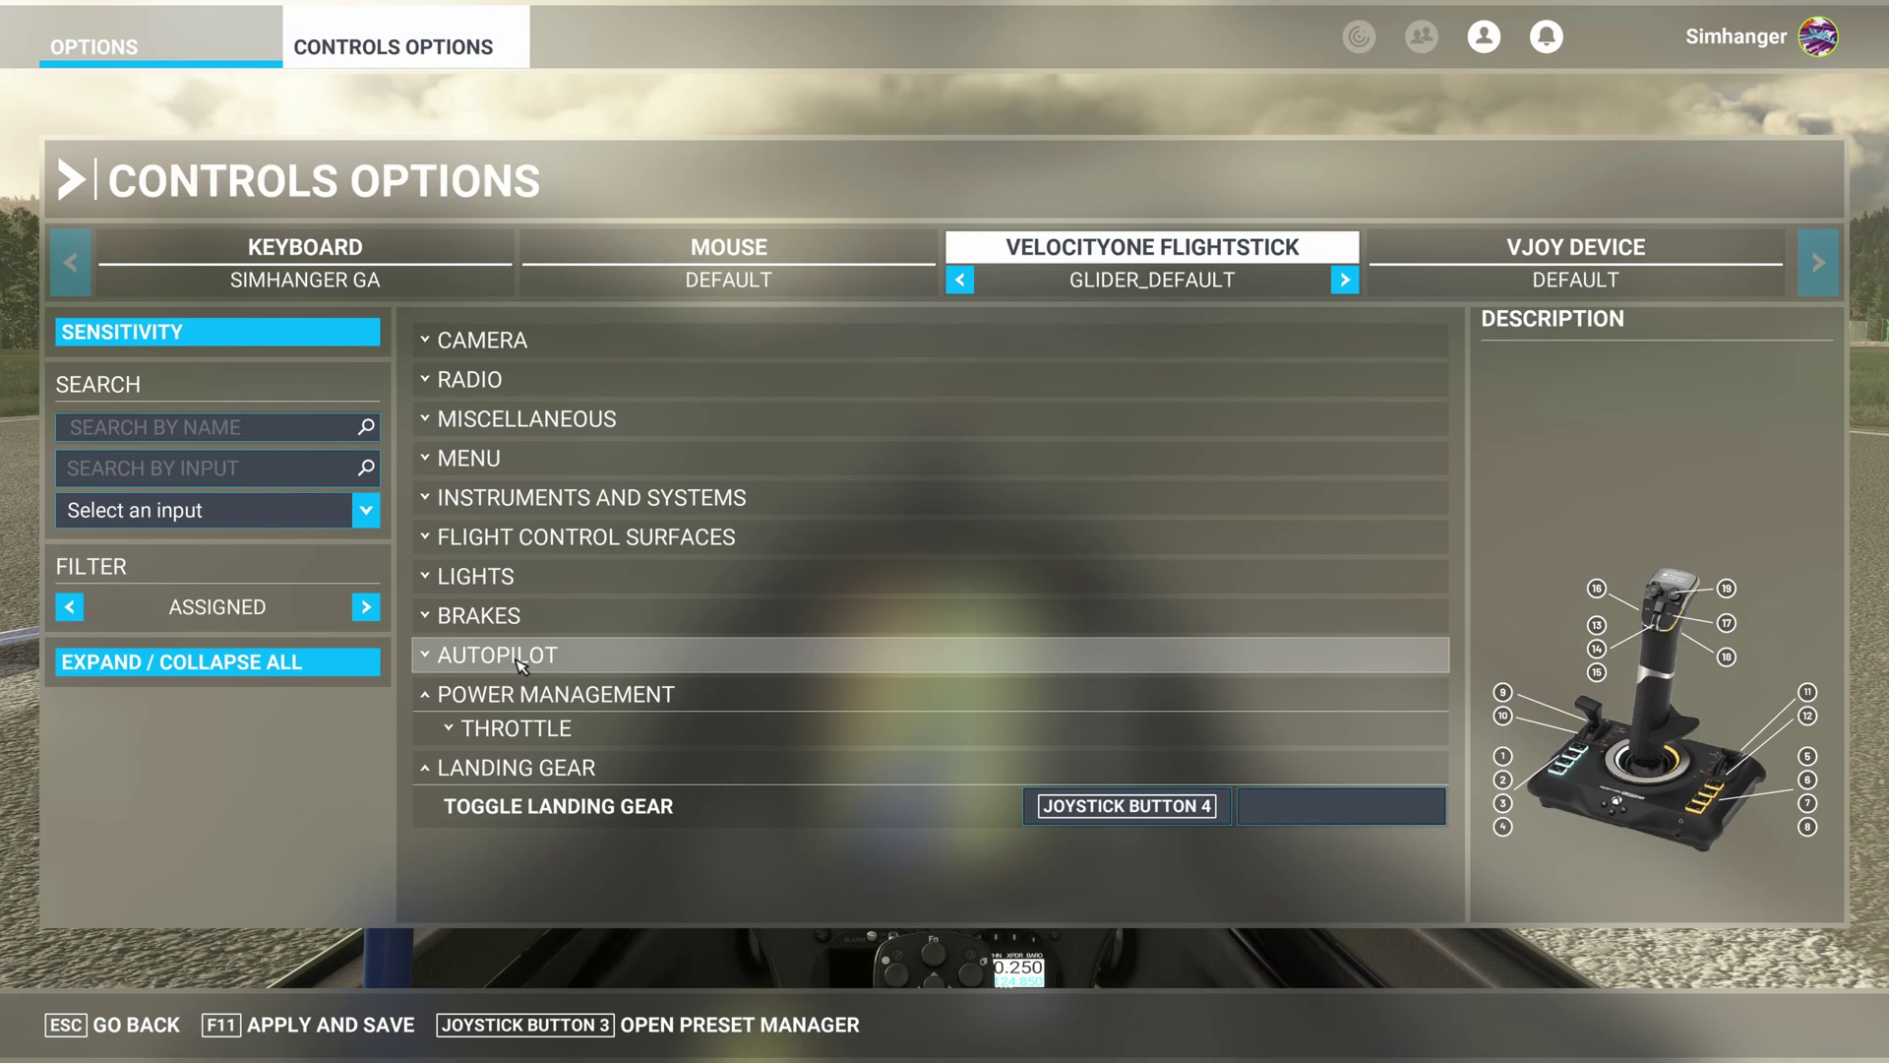
pyautogui.click(516, 657)
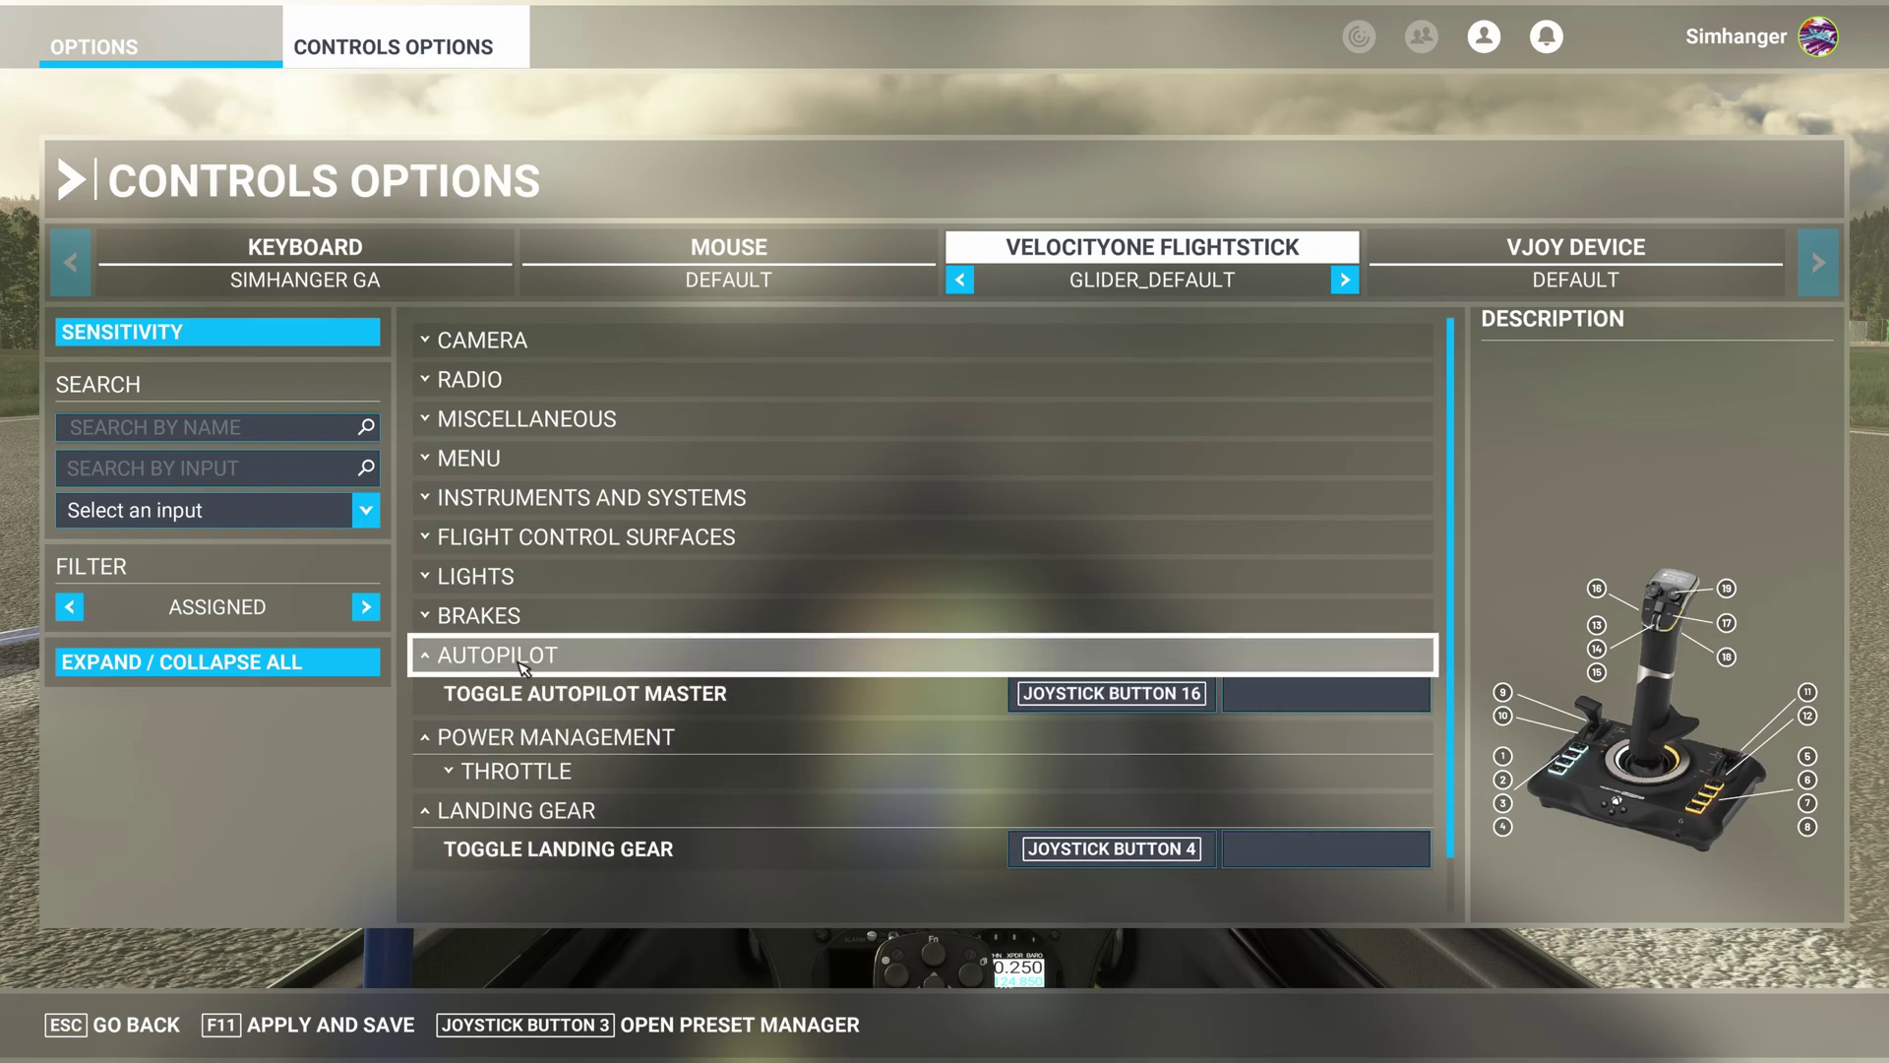
pyautogui.click(1057, 697)
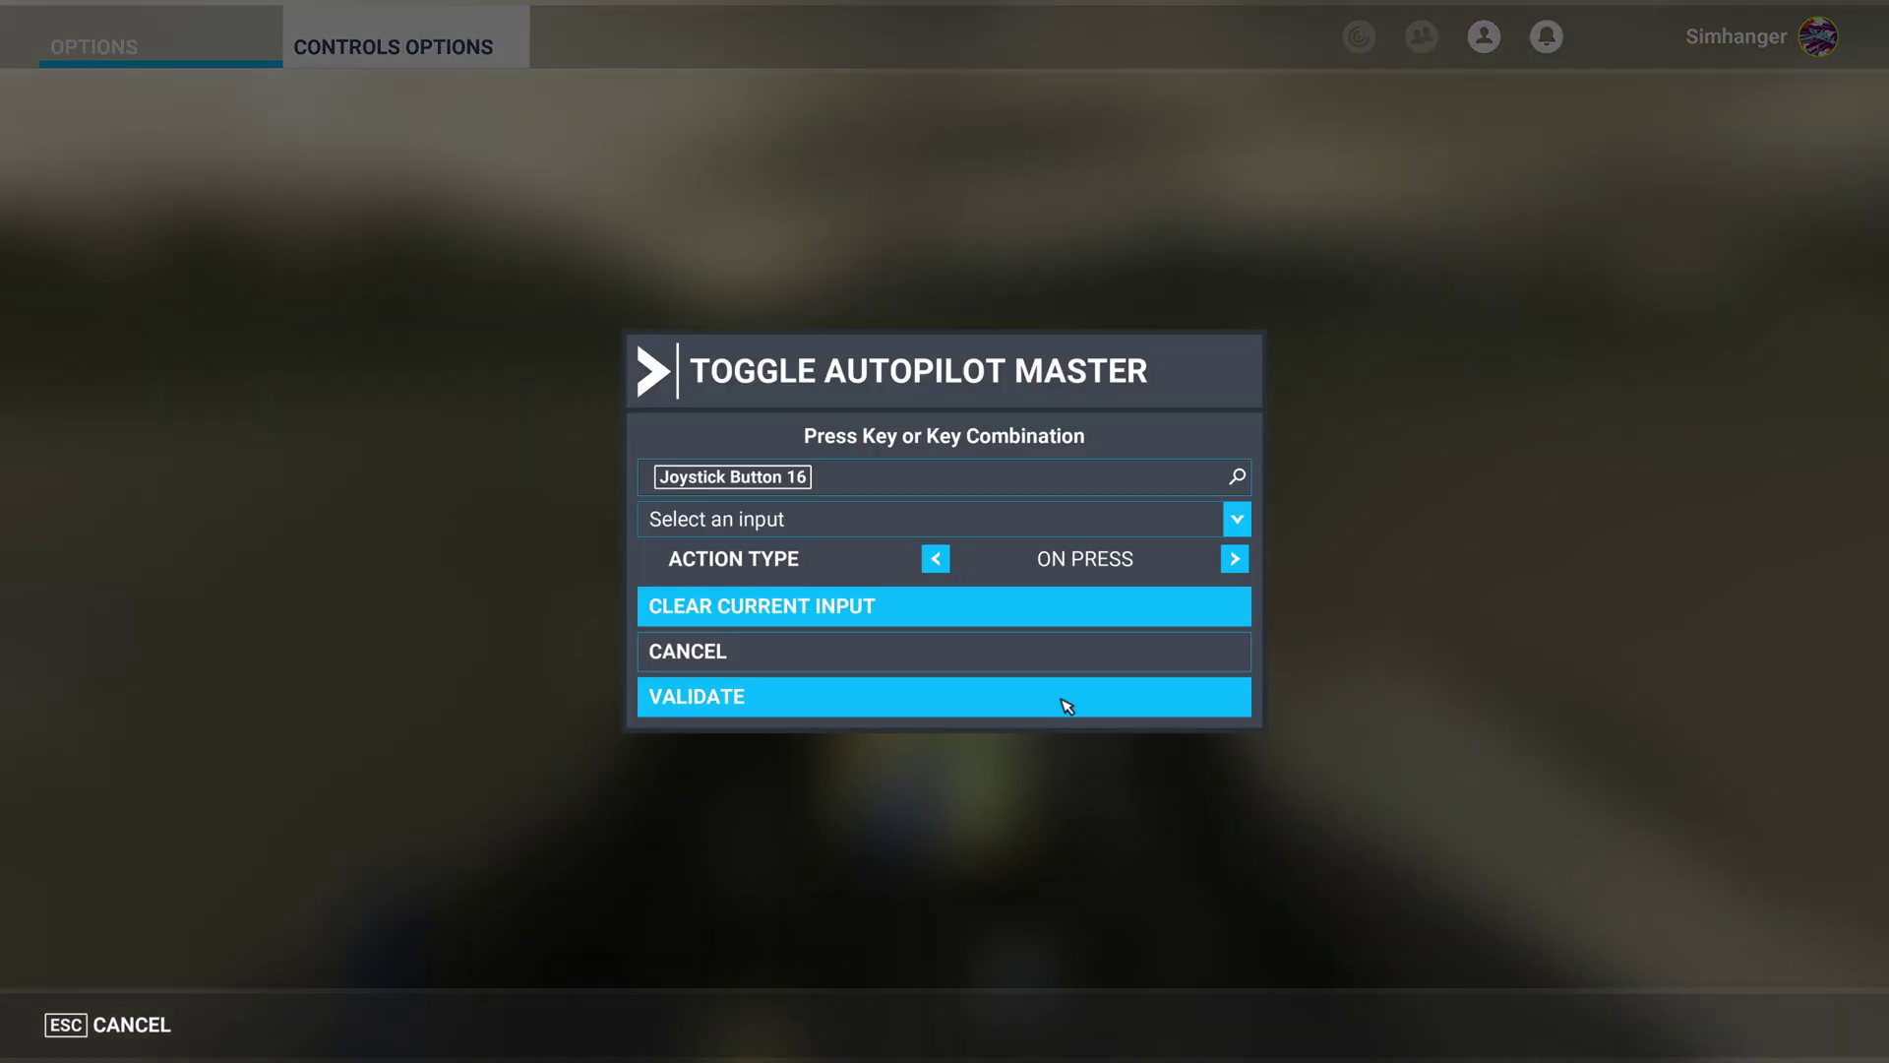
pyautogui.click(966, 618)
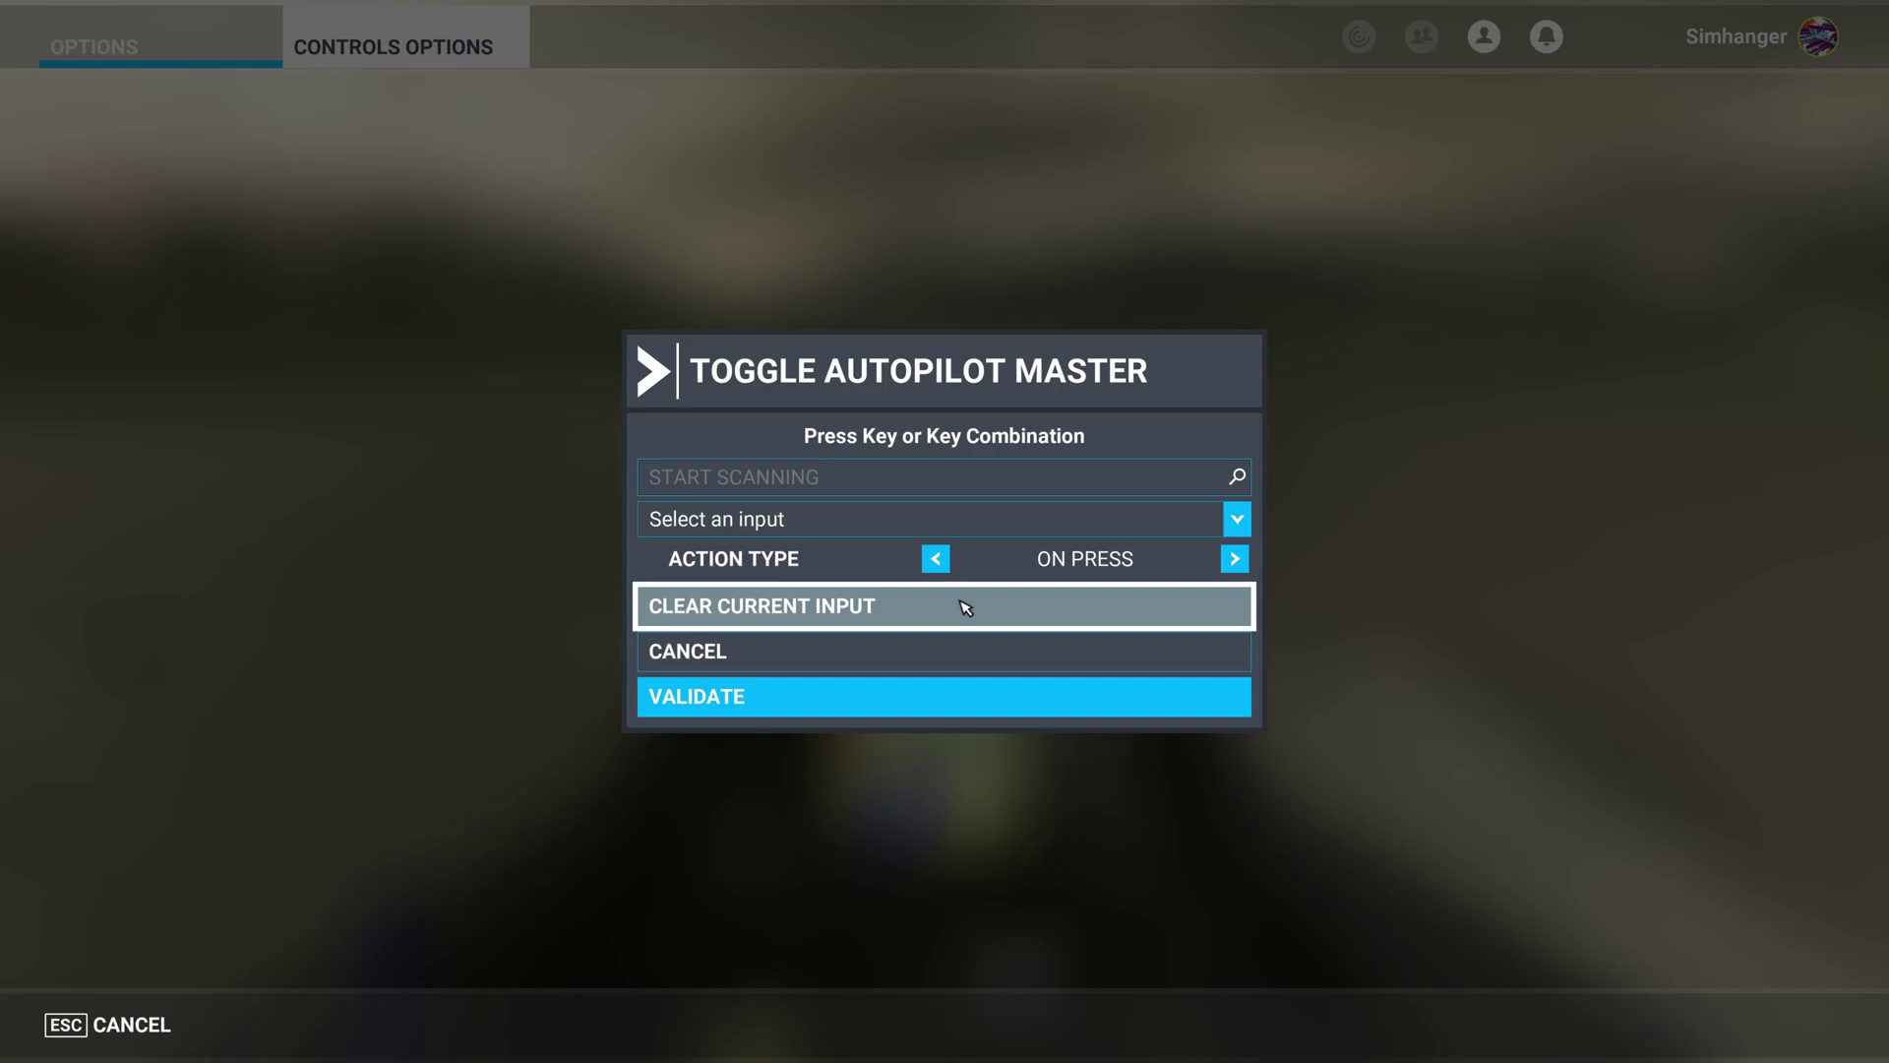
pyautogui.click(964, 706)
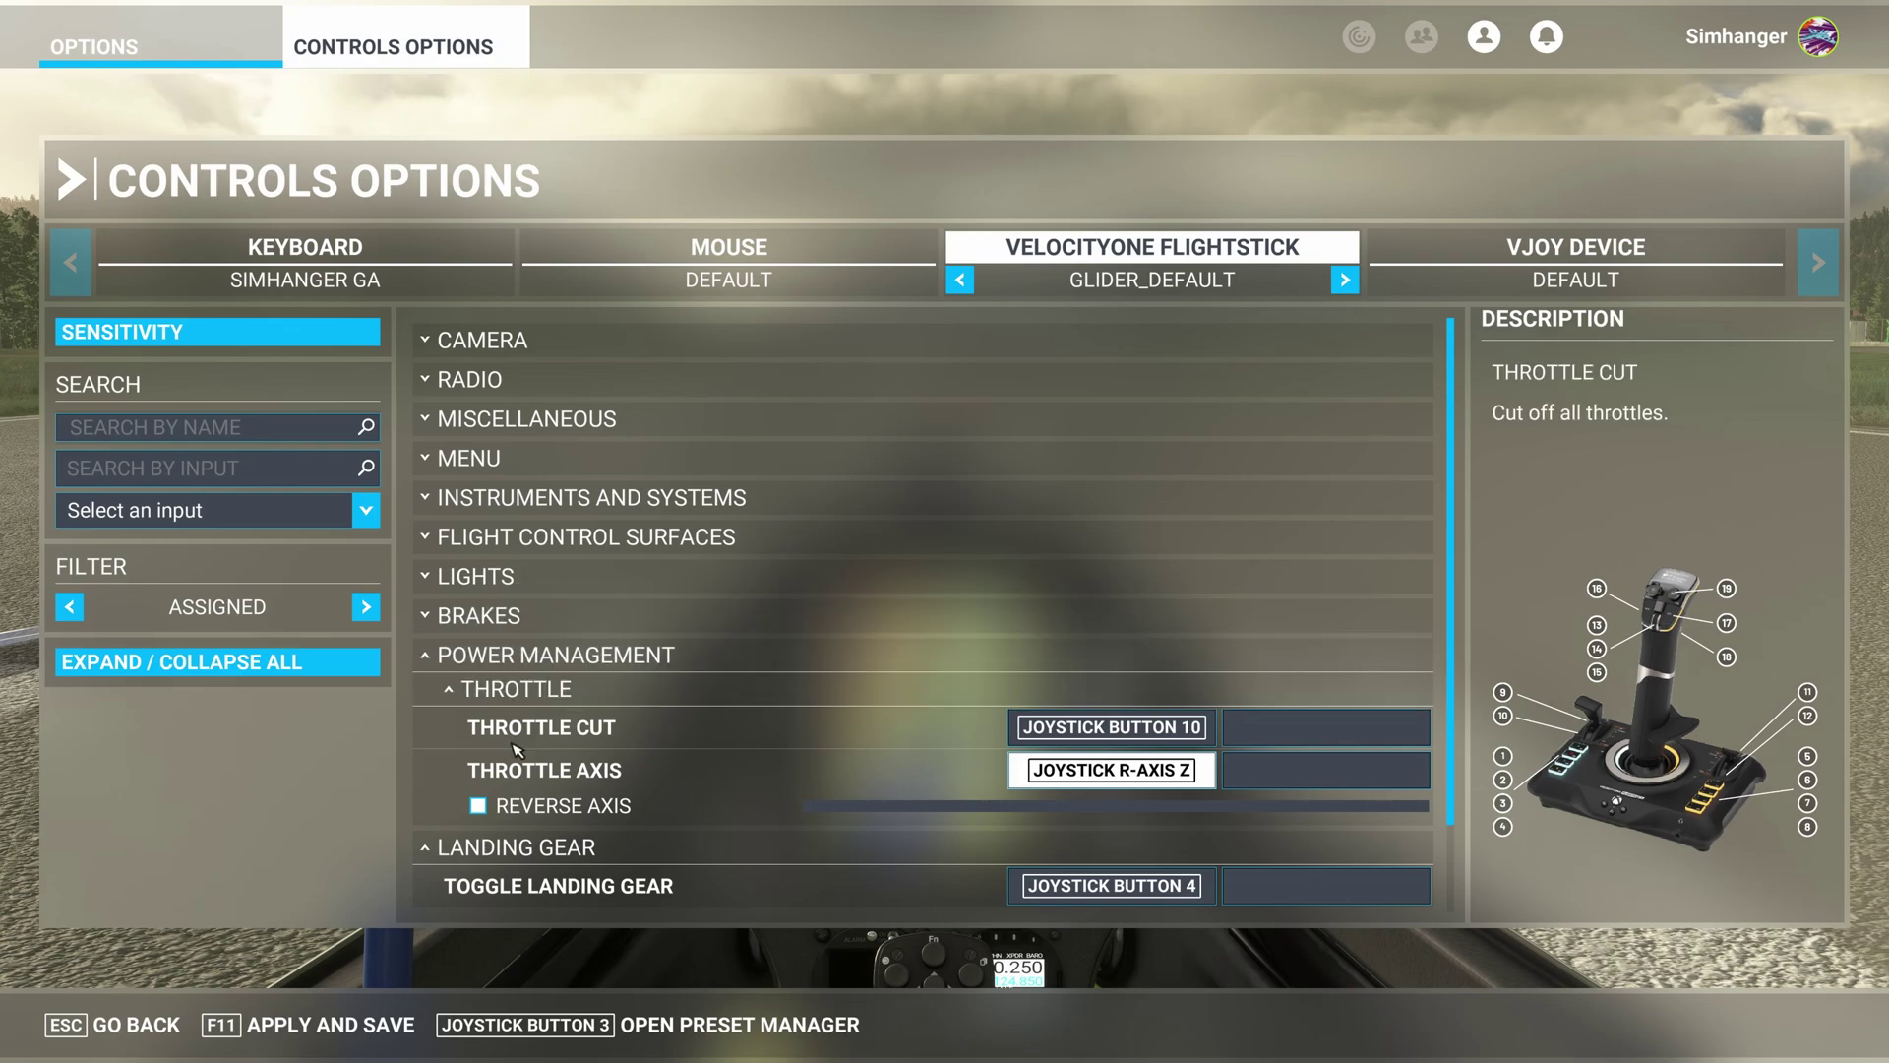
# Collapse all control categories and clear the Joystick Button 2 assignment from Toggle Parking Brakes
pyautogui.click(317, 667)
pyautogui.click(320, 675)
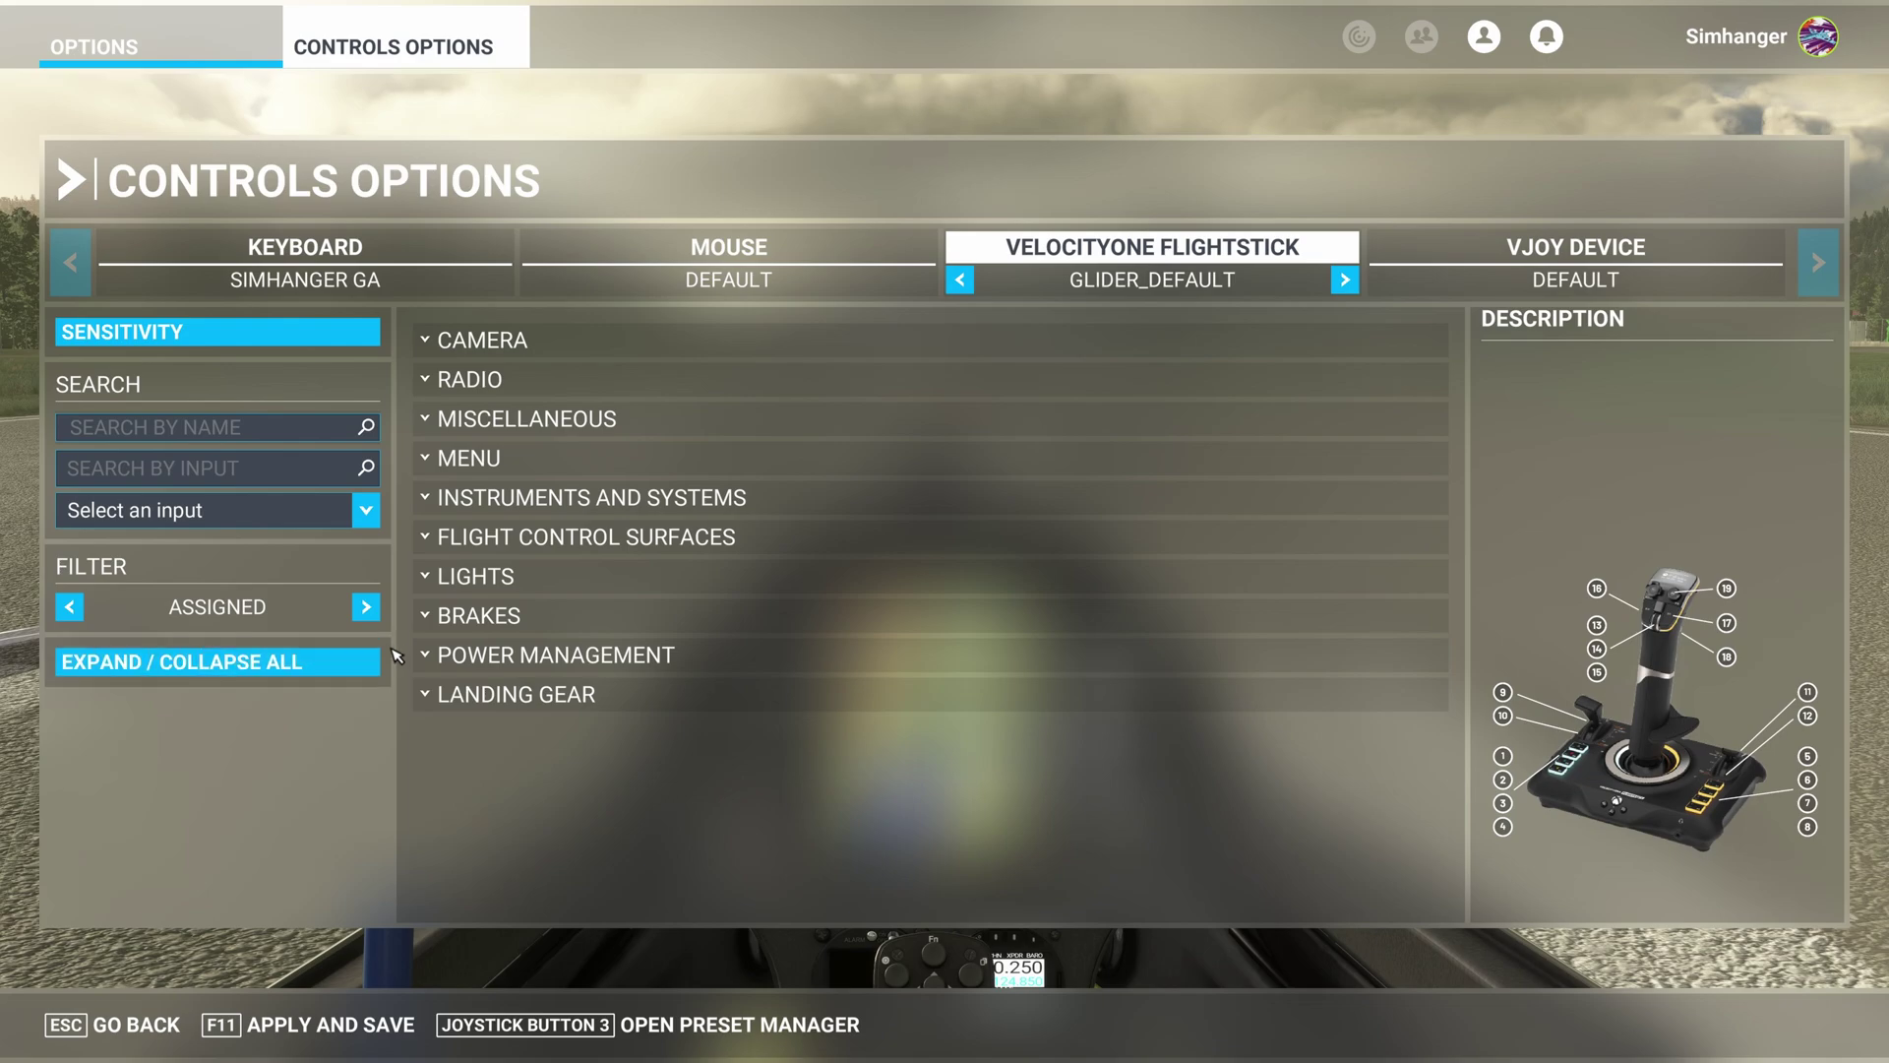
pyautogui.click(475, 618)
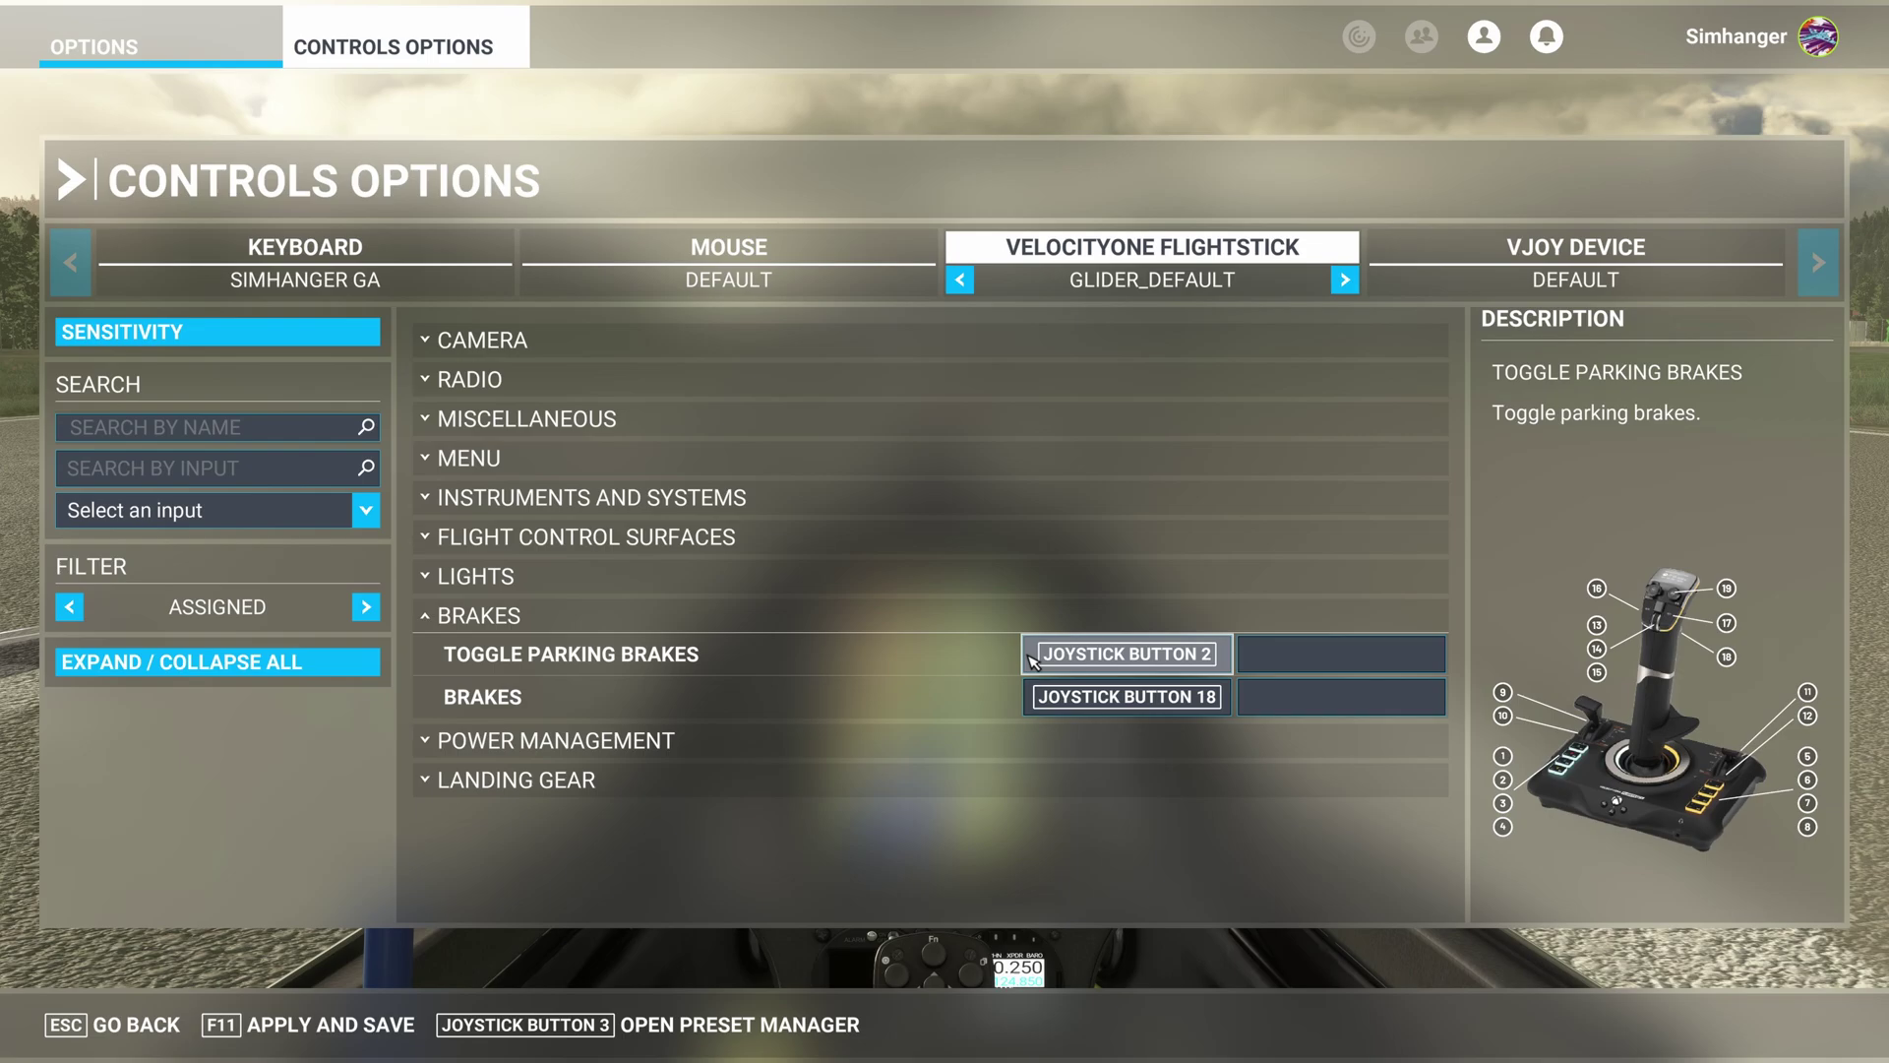
pyautogui.click(1074, 657)
pyautogui.click(940, 614)
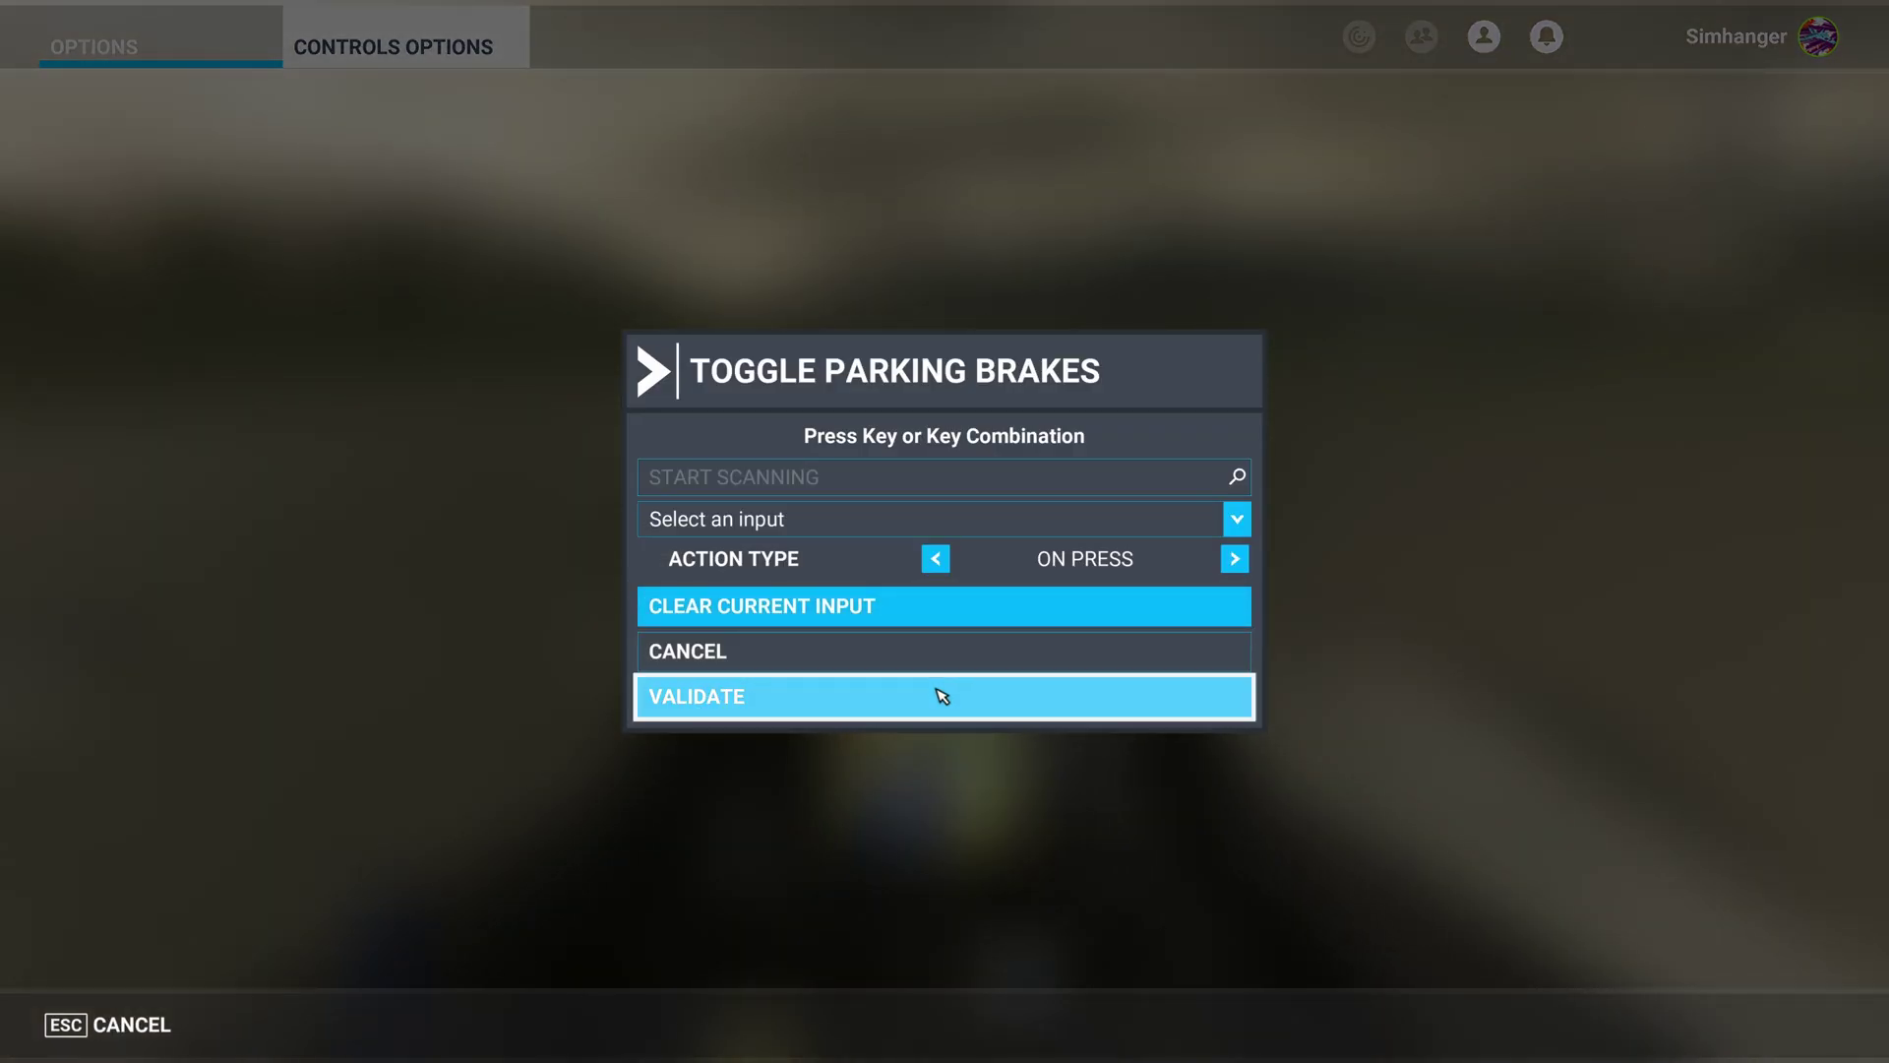
pyautogui.click(940, 707)
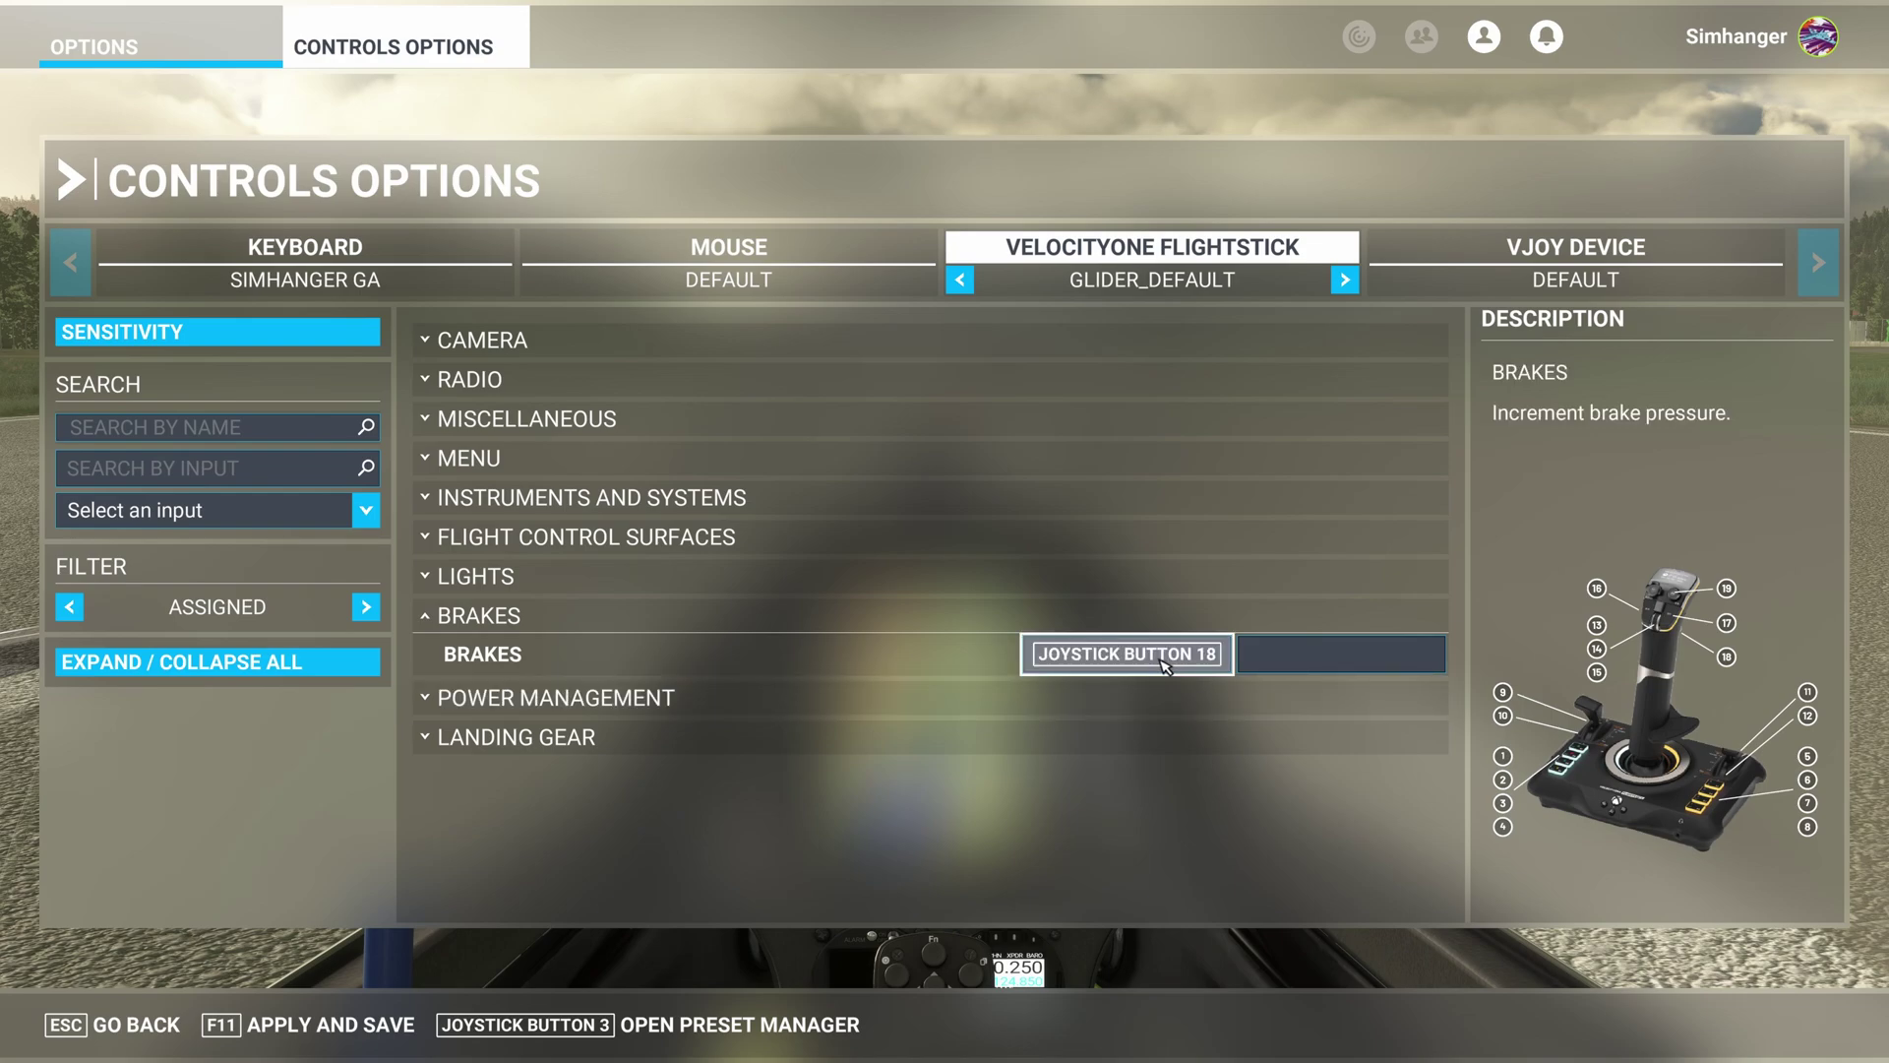
# Clear the Joystick Button 8 assignment from Toggle Pedestal Lights in the interior lights group
pyautogui.click(495, 620)
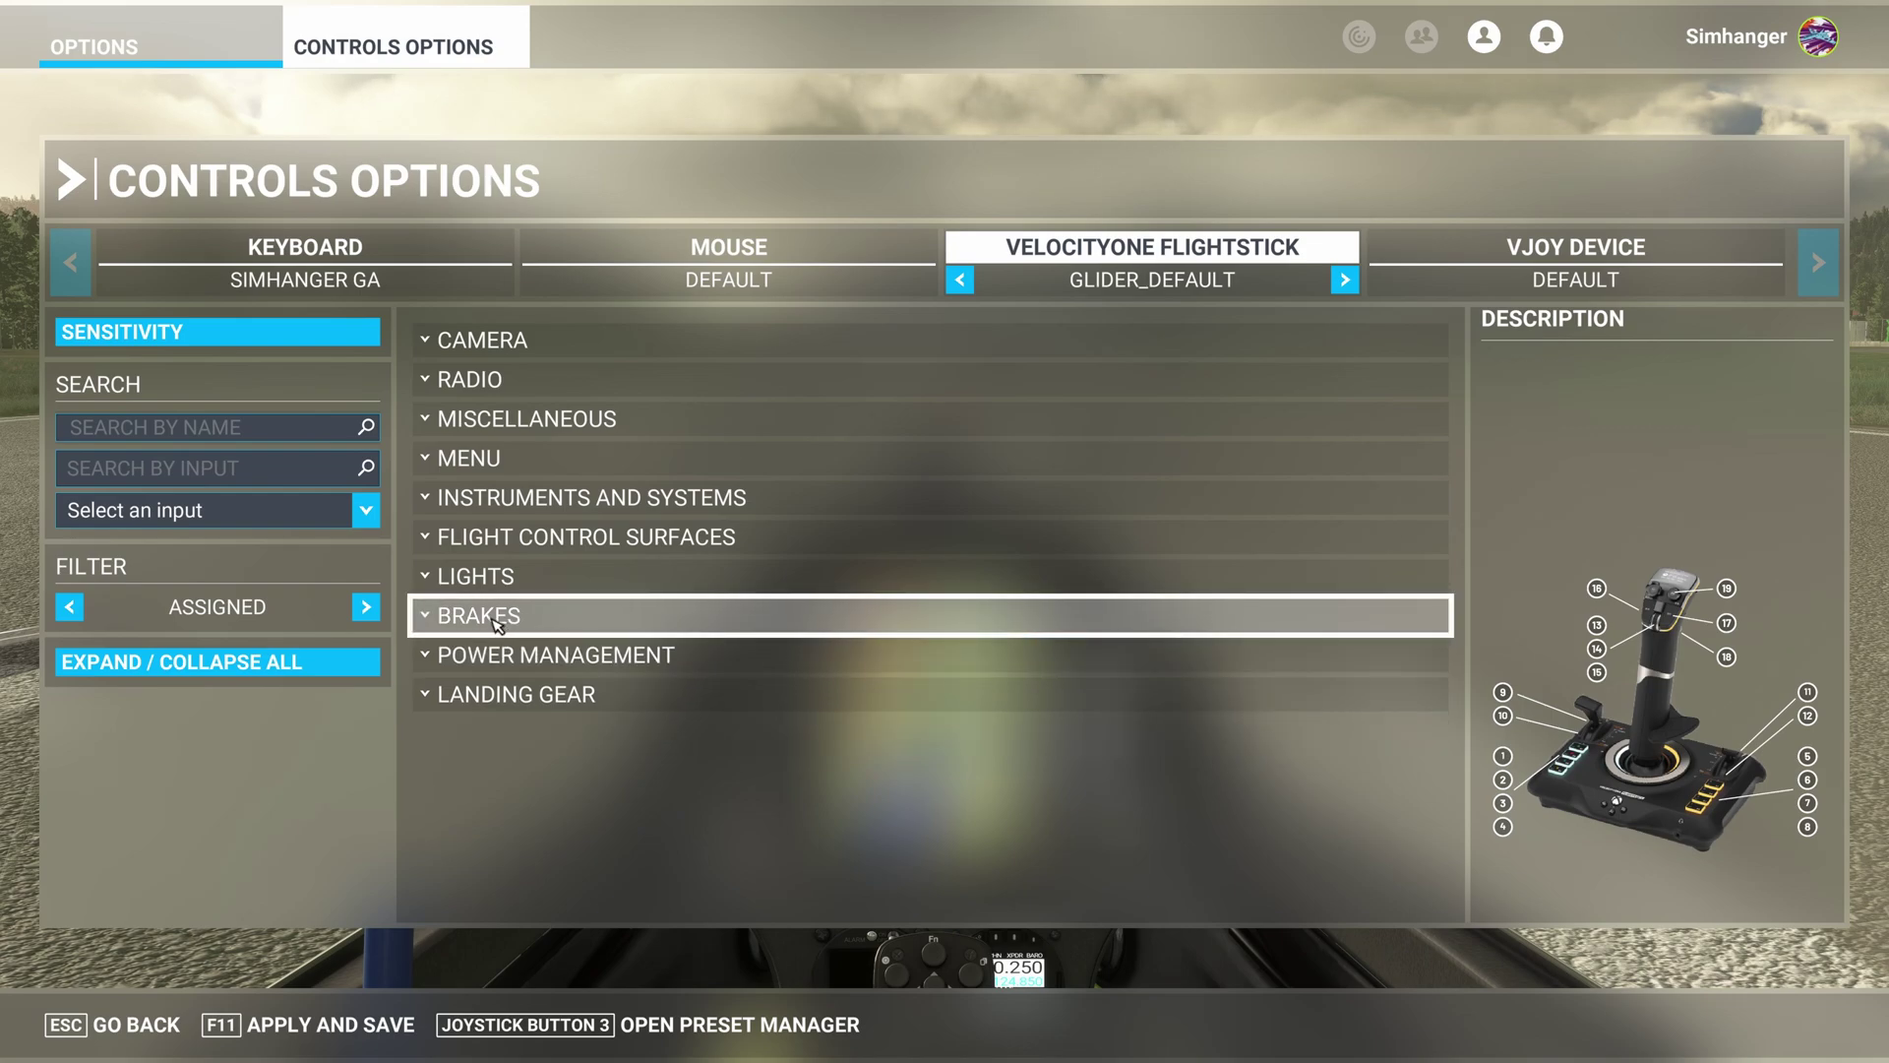
pyautogui.click(484, 580)
pyautogui.click(551, 653)
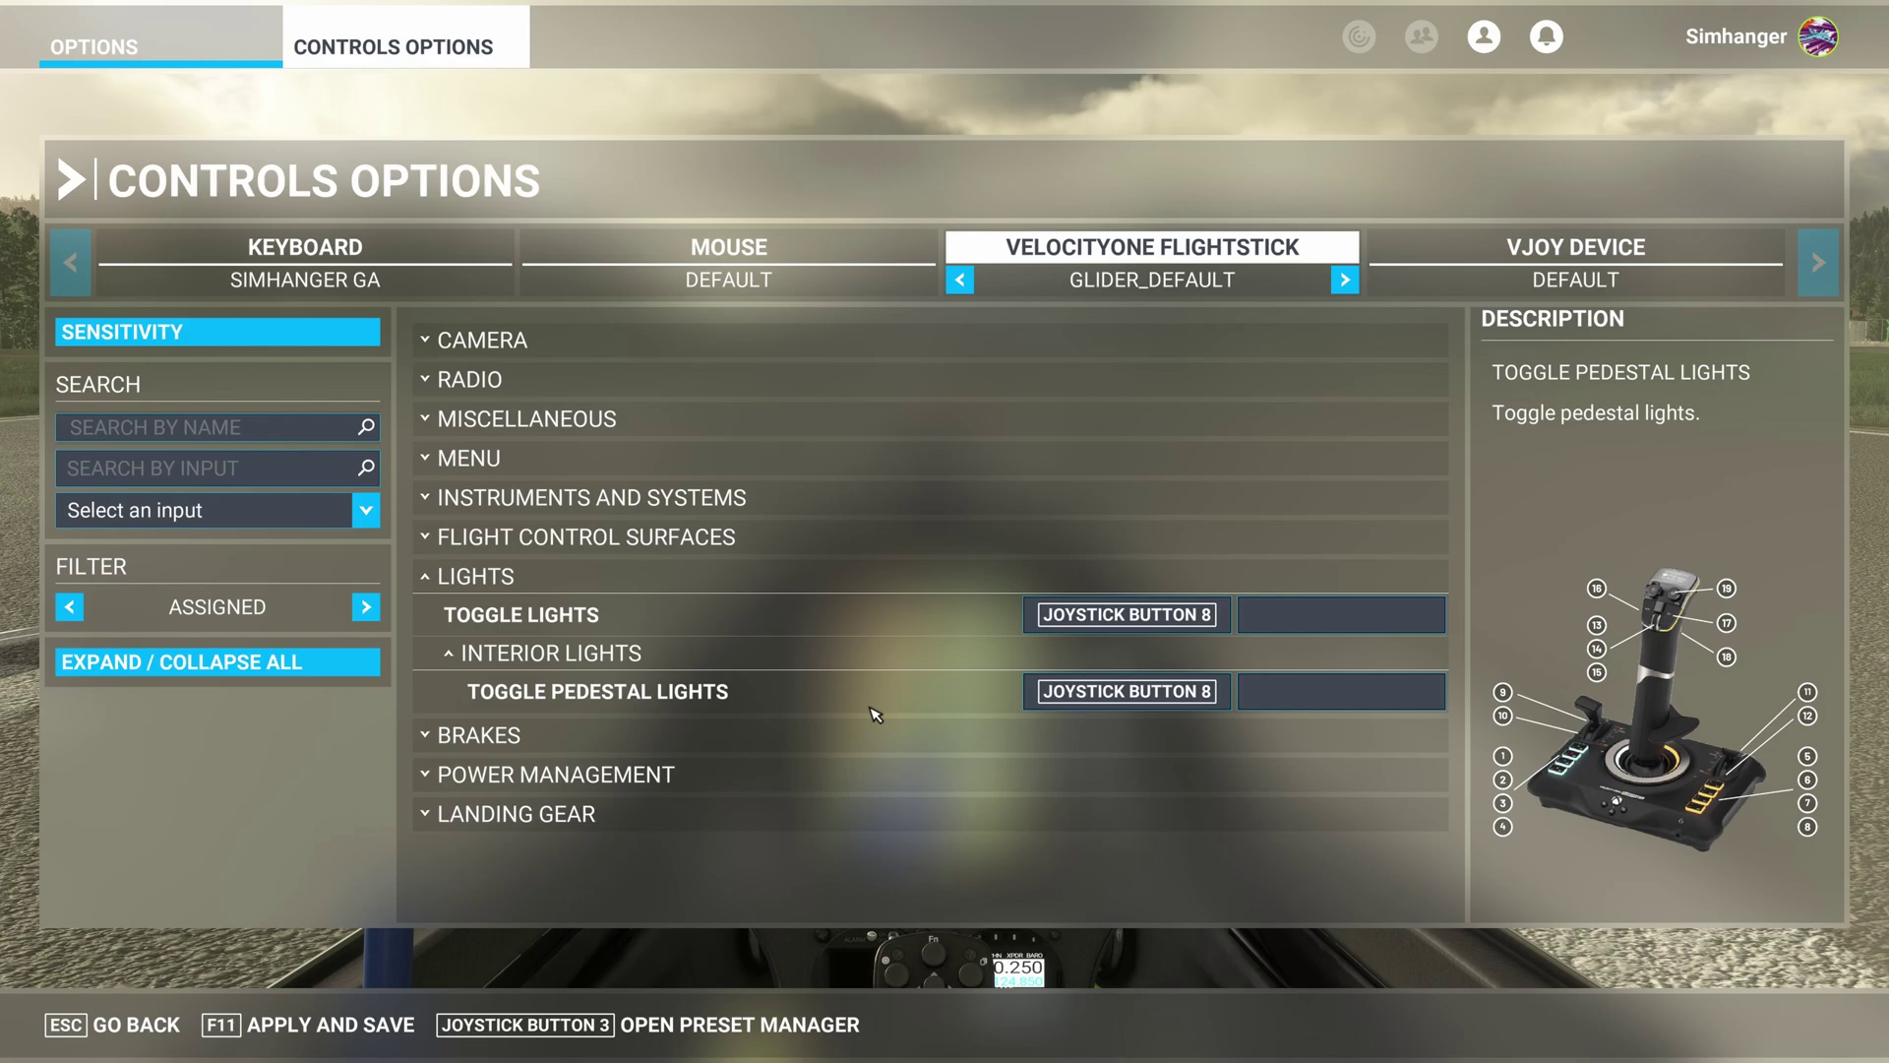
pyautogui.click(1097, 690)
pyautogui.click(927, 621)
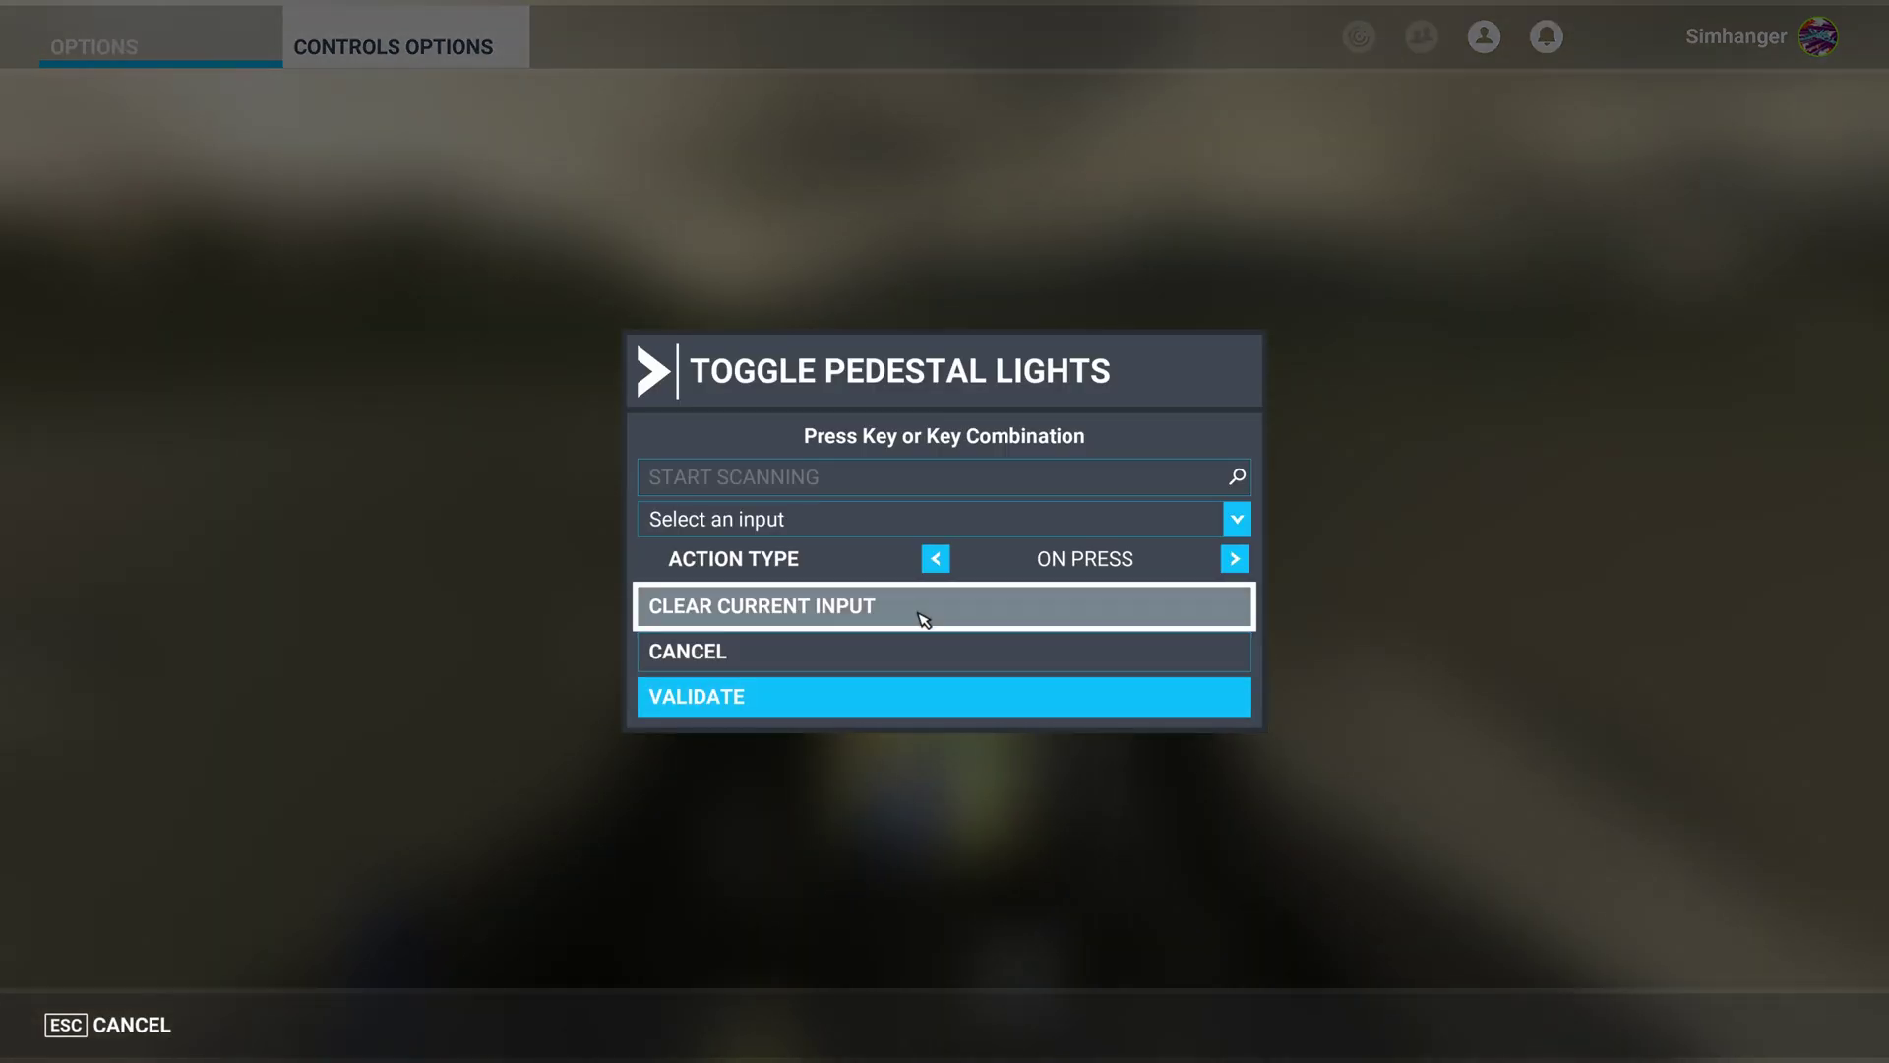
pyautogui.click(924, 697)
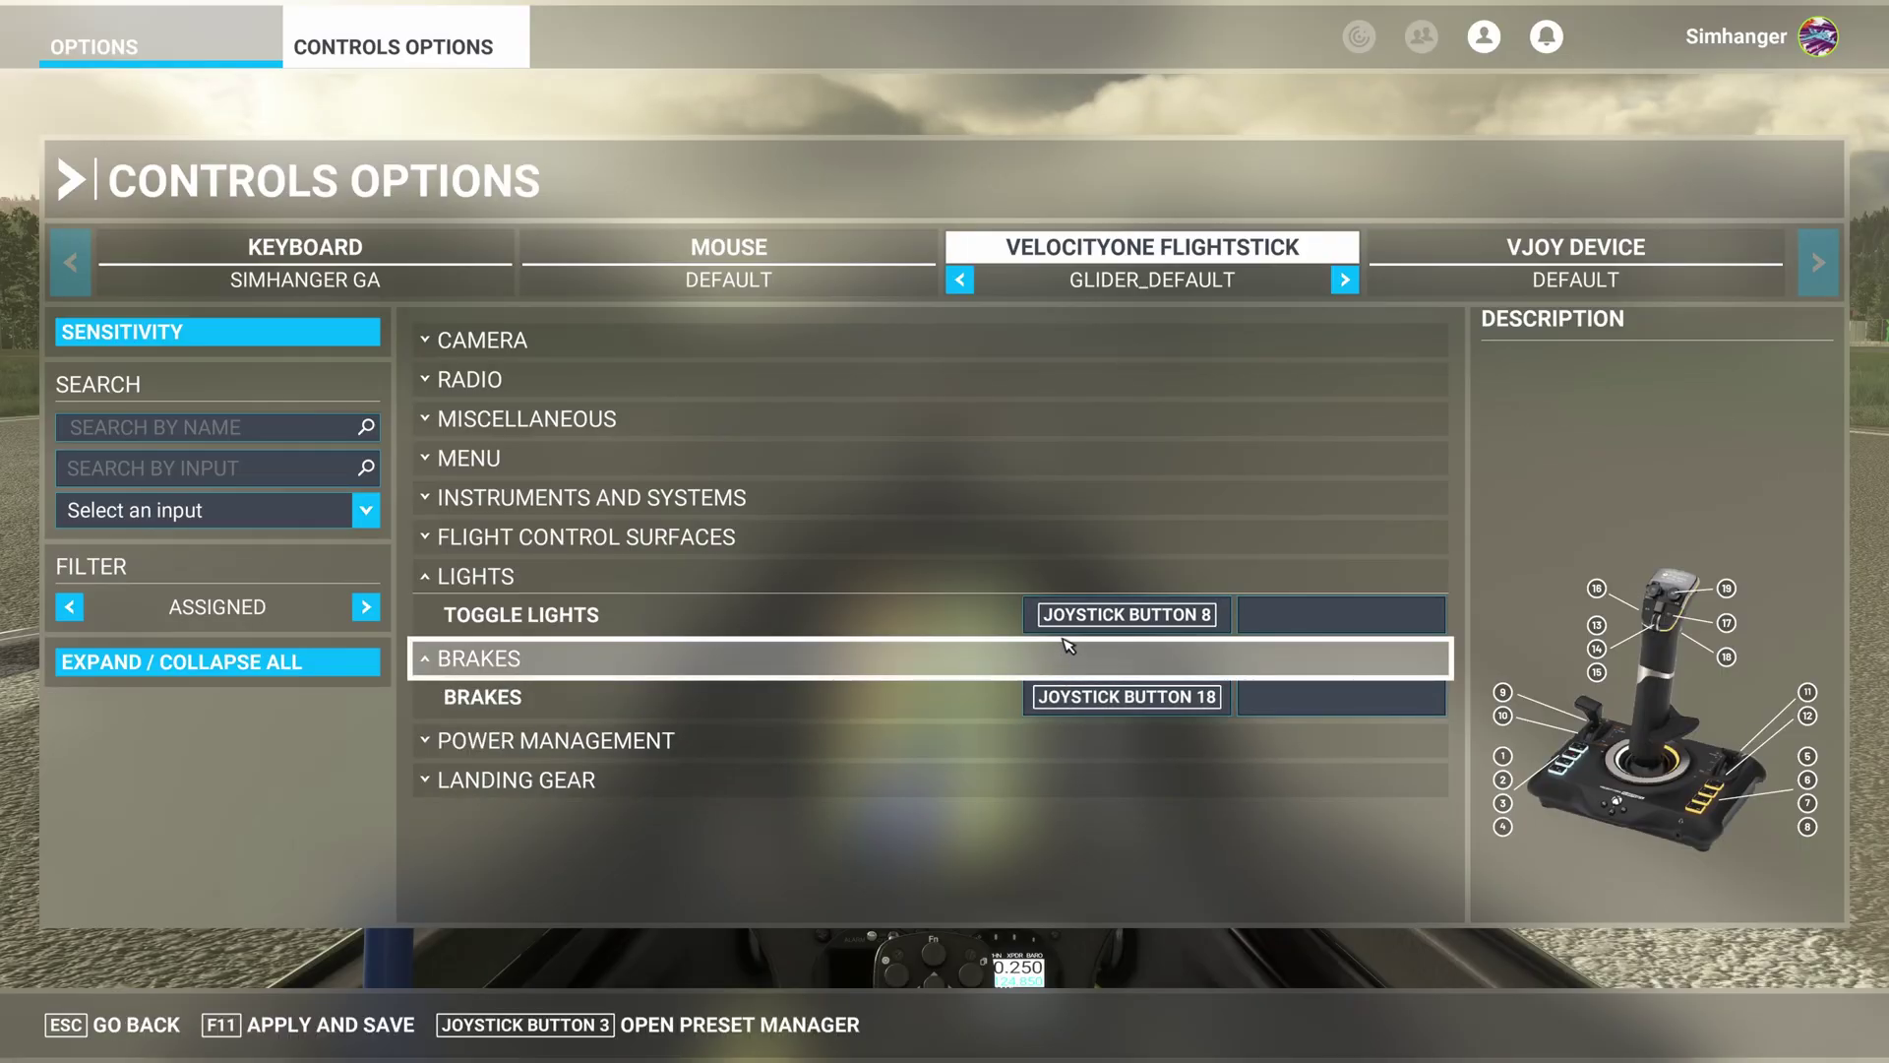
# Clear the Joystick Button 8 assignment from Toggle Lights
pyautogui.click(1028, 615)
pyautogui.click(999, 616)
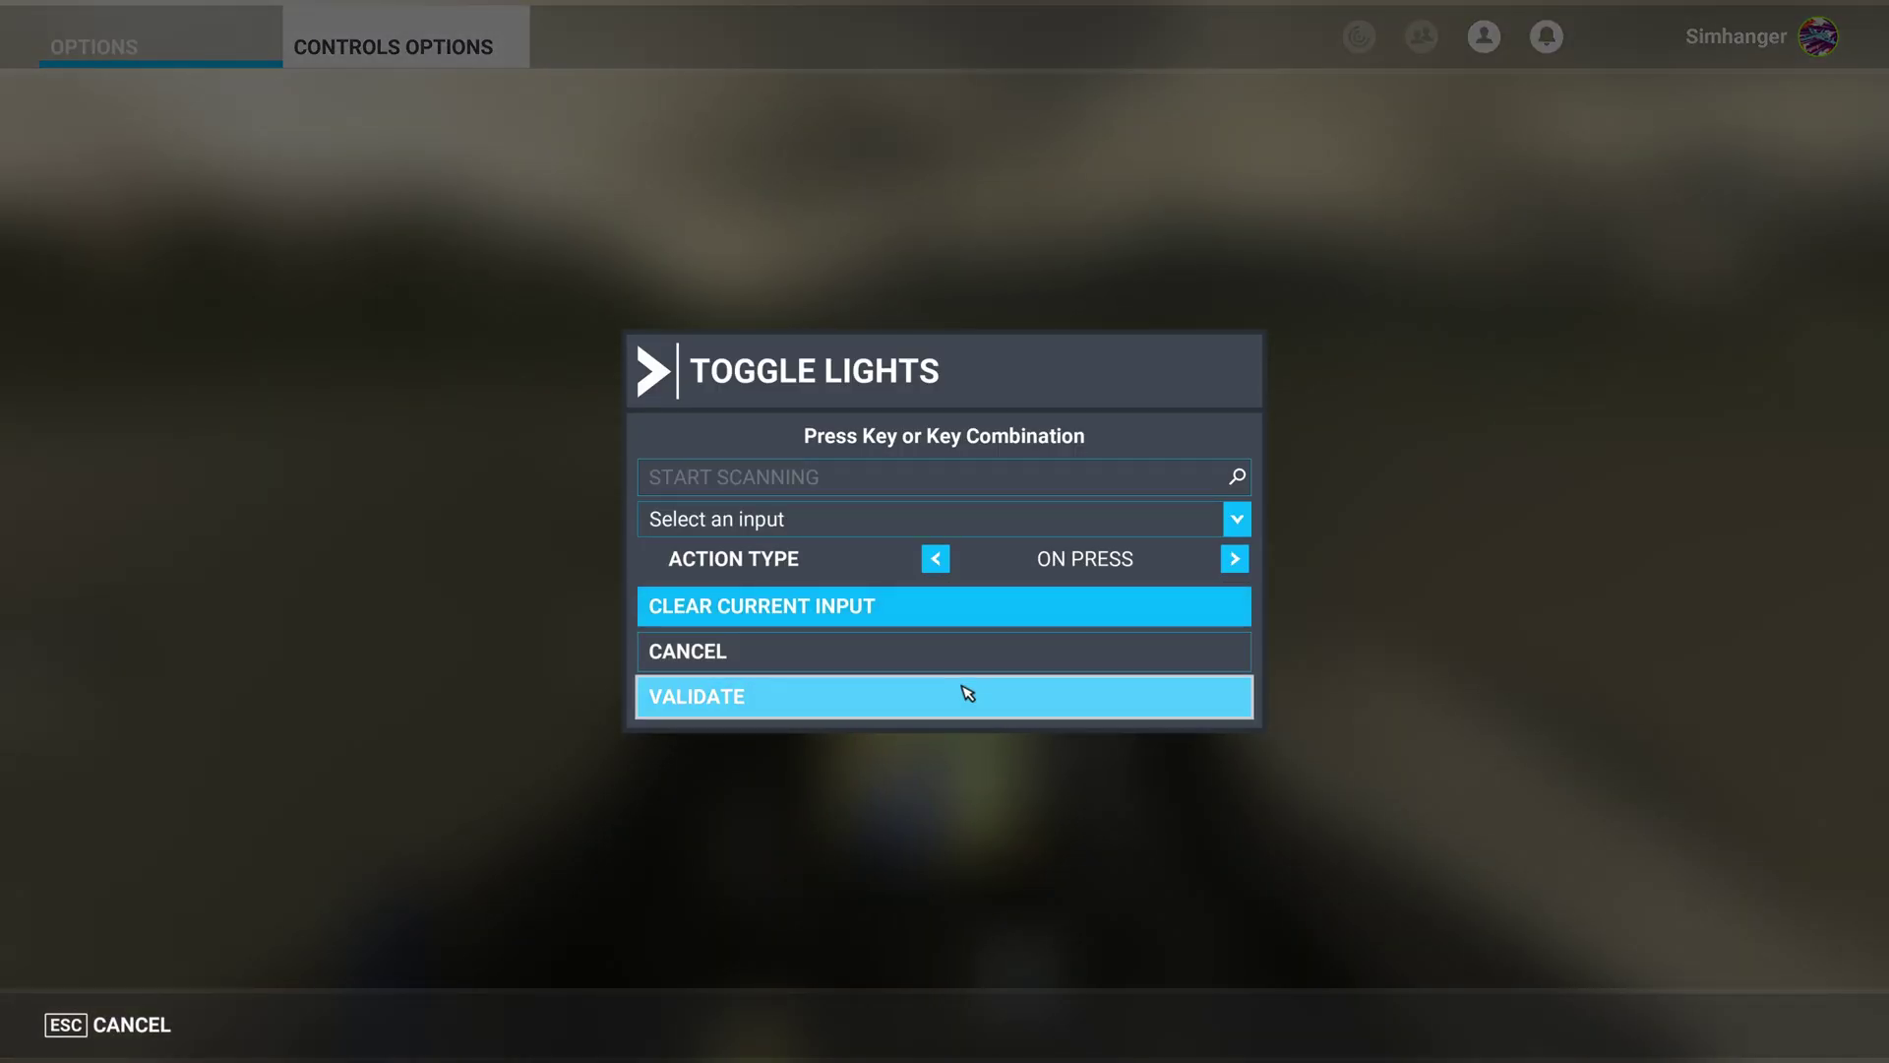
pyautogui.click(962, 698)
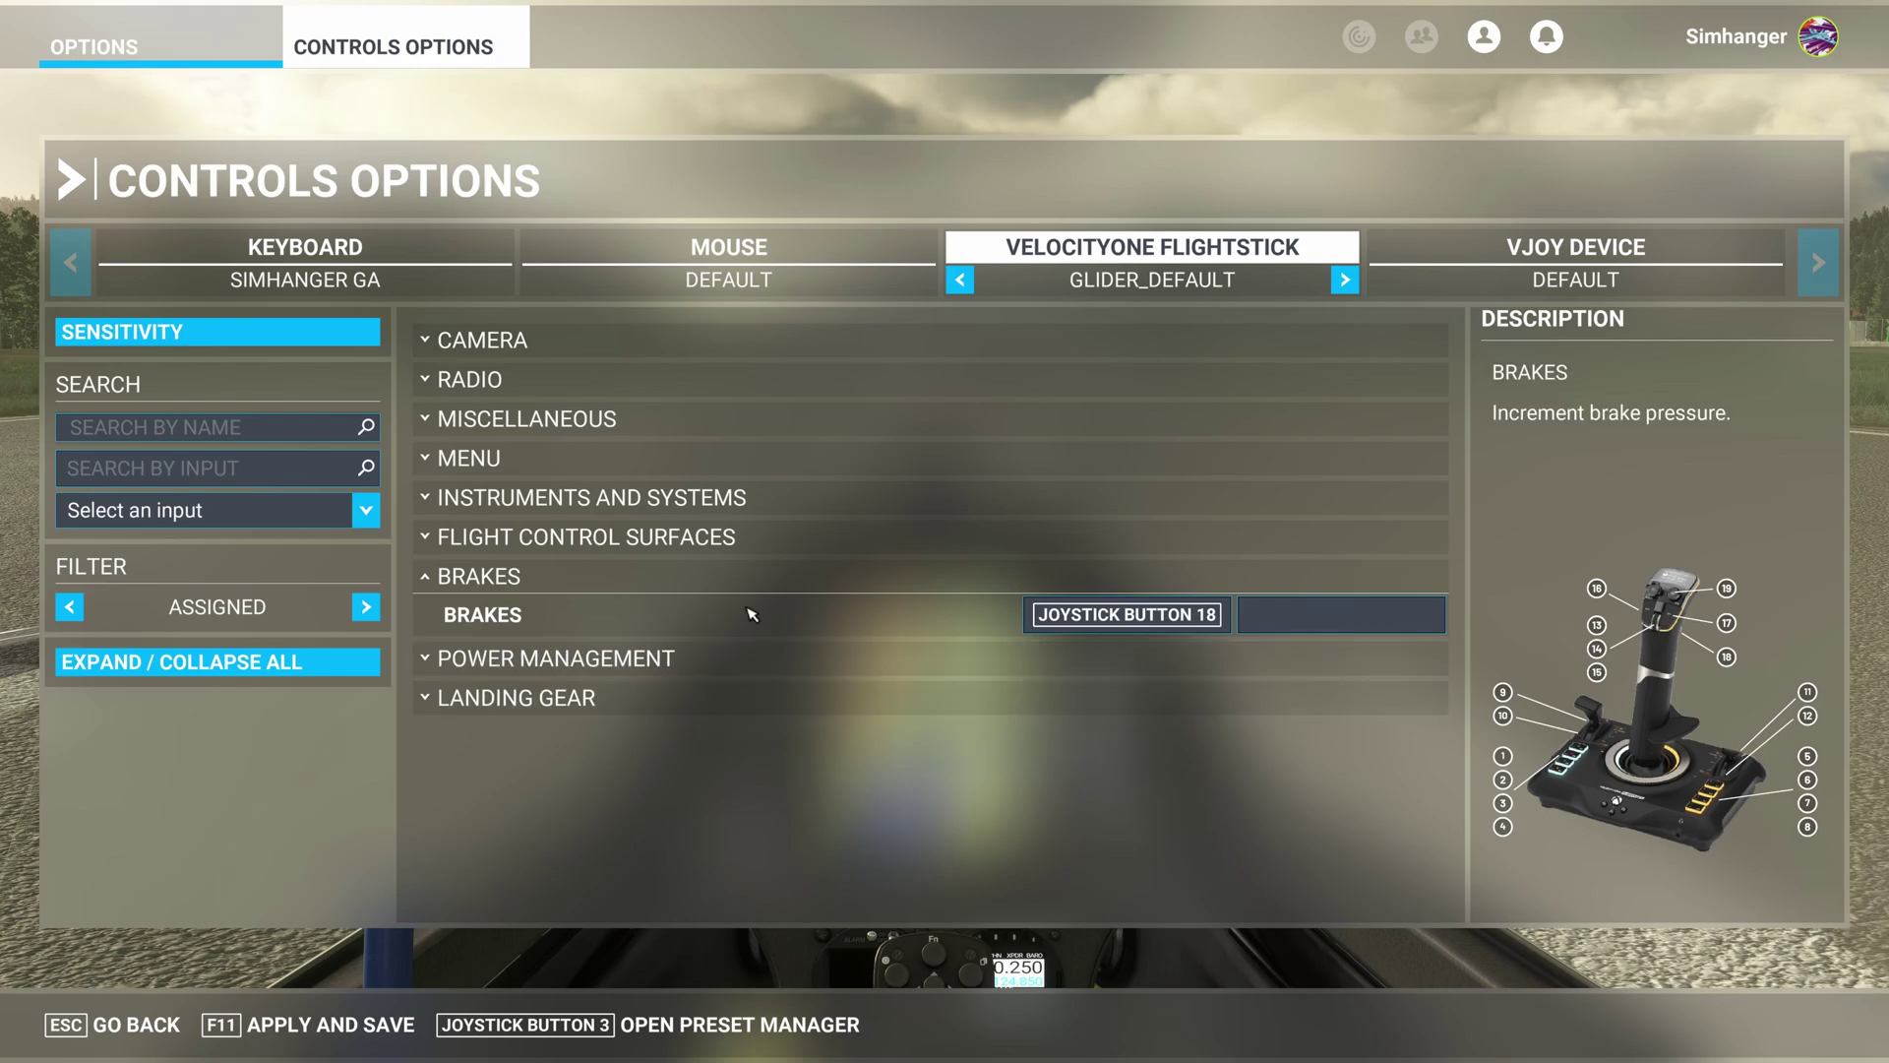
# Clear the Joystick Button 12 assignment from Extend Flaps in the secondary control surfaces group
pyautogui.click(689, 543)
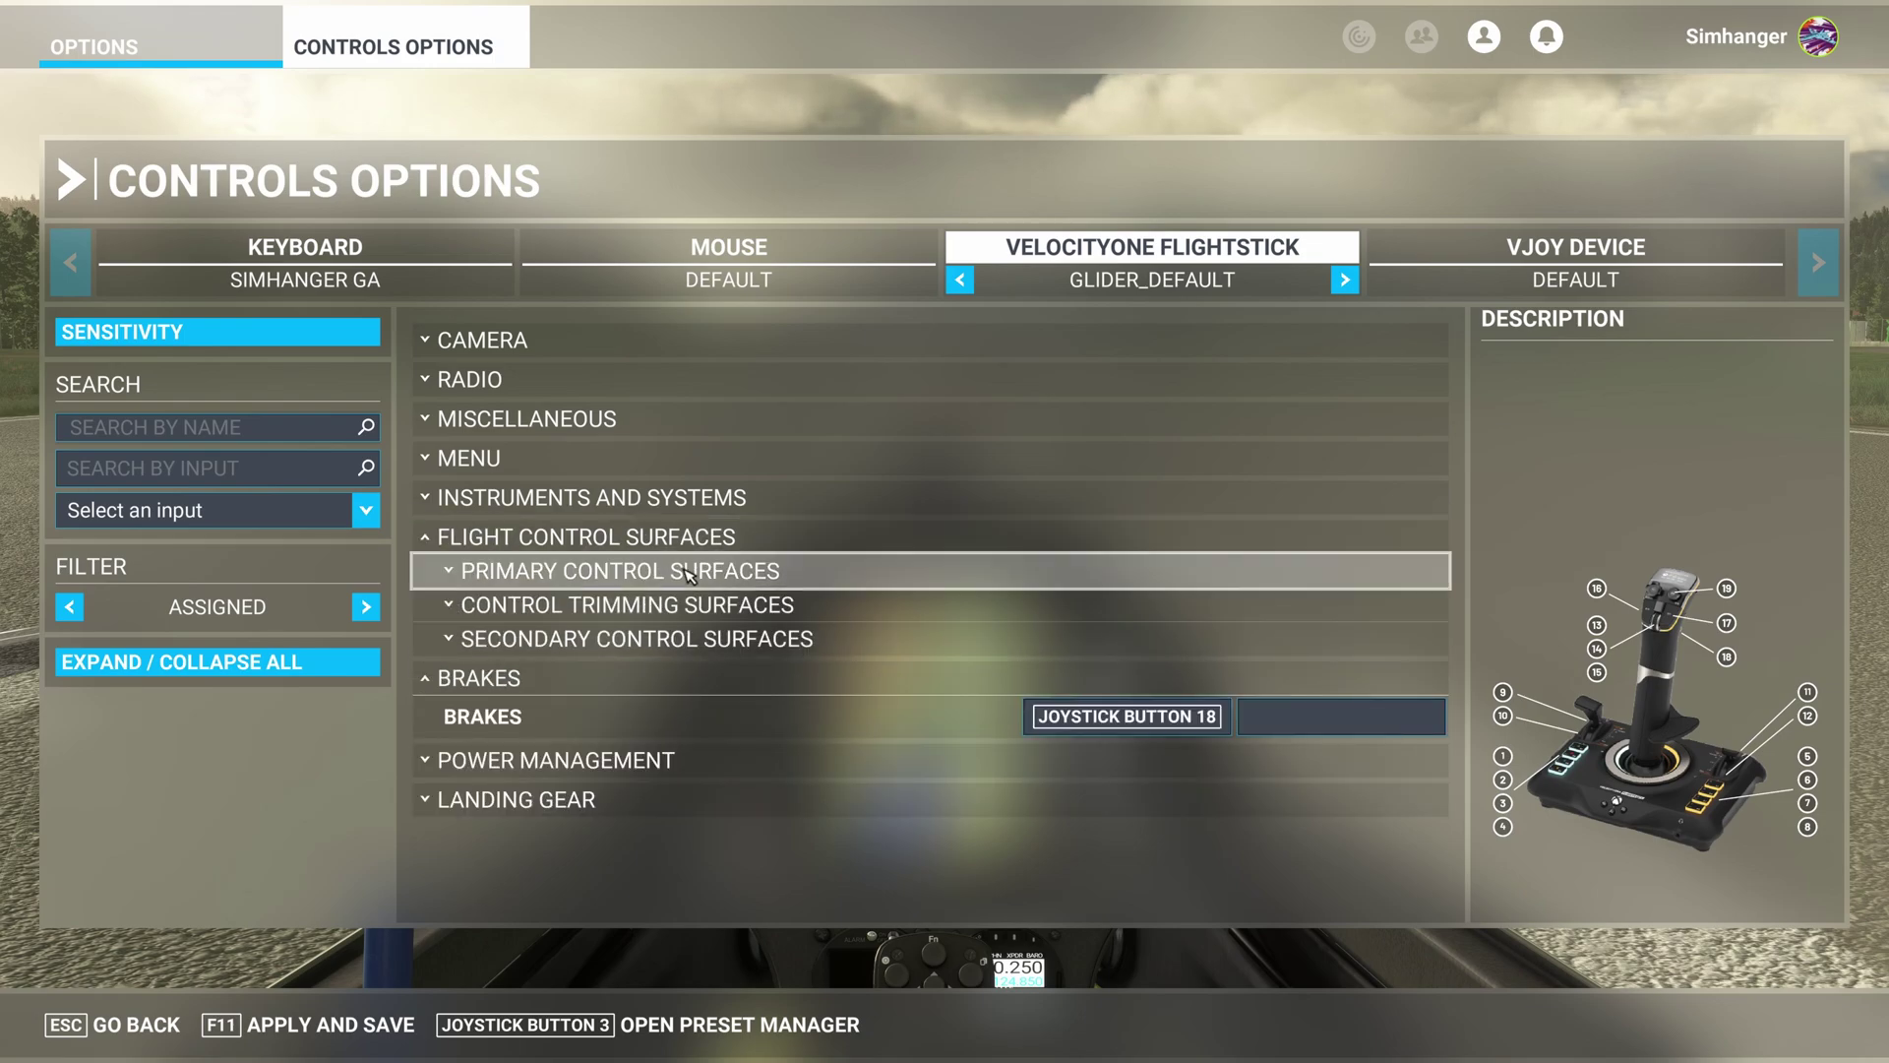
pyautogui.click(688, 574)
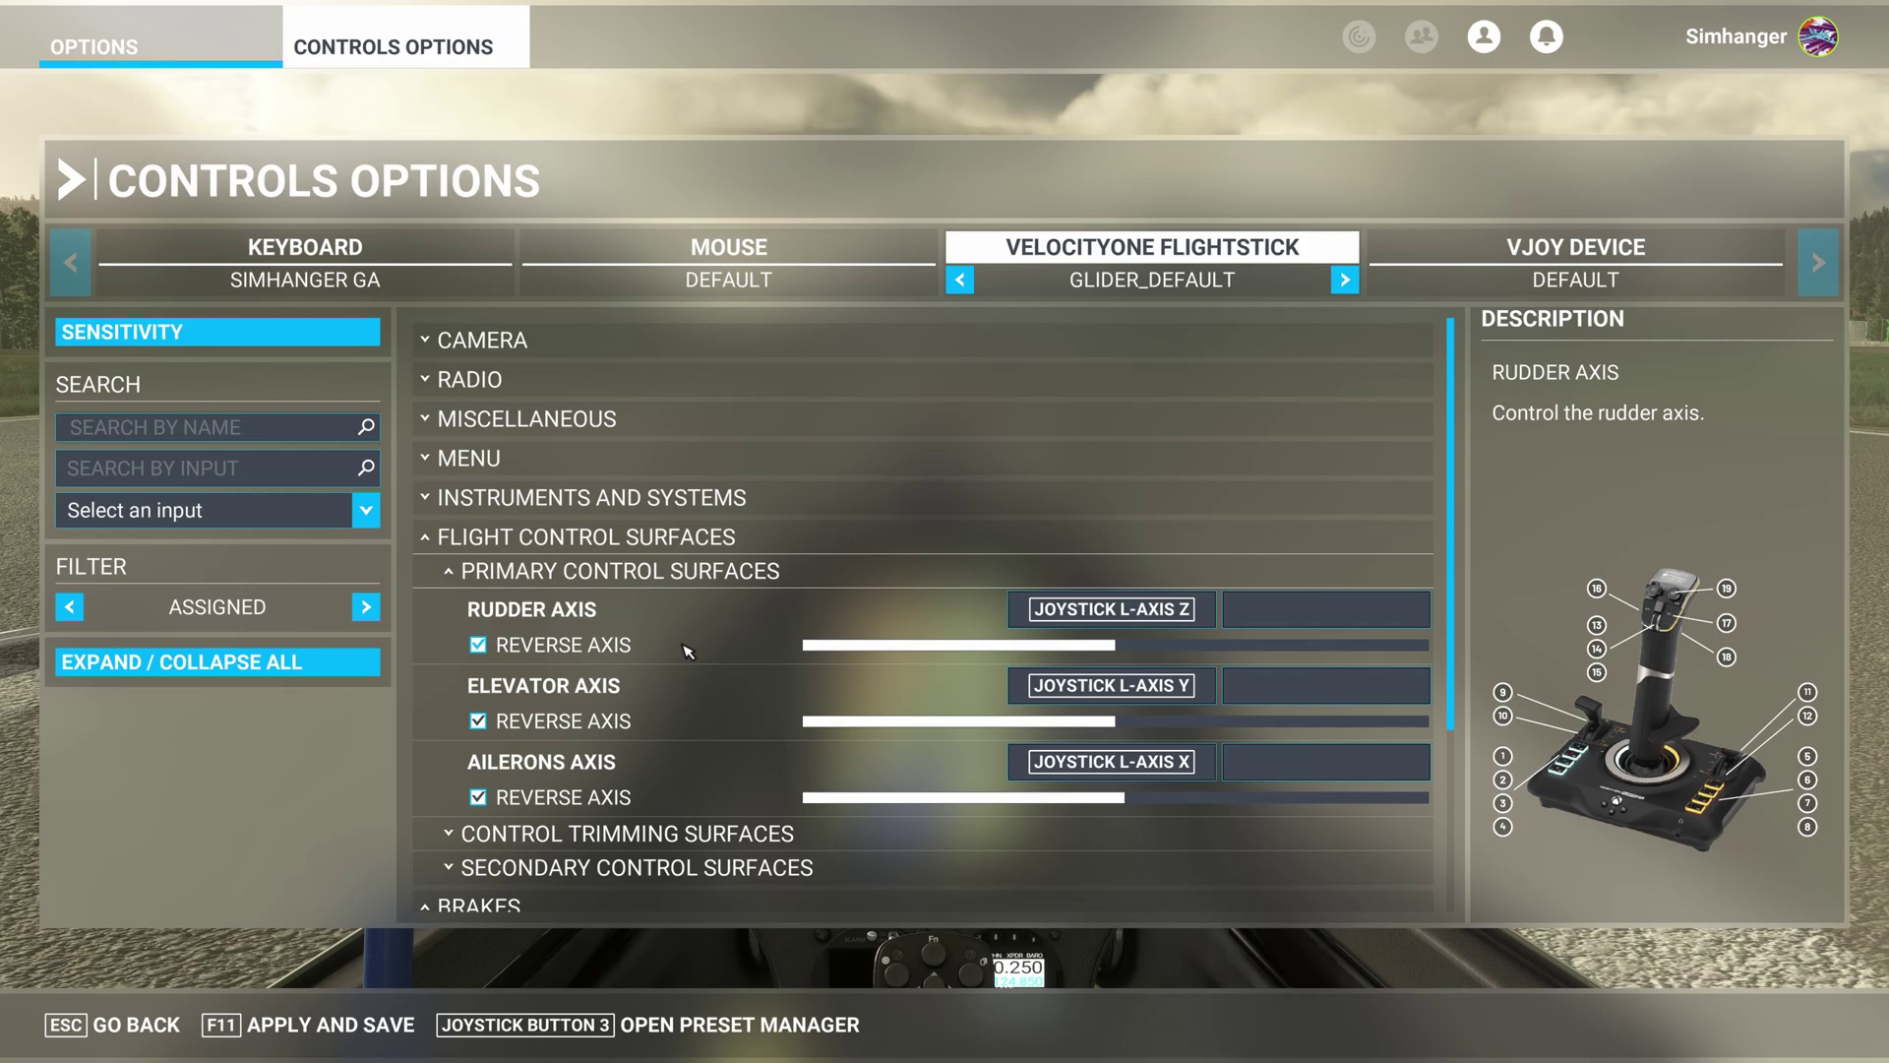
pyautogui.scroll(-2, 689, 653)
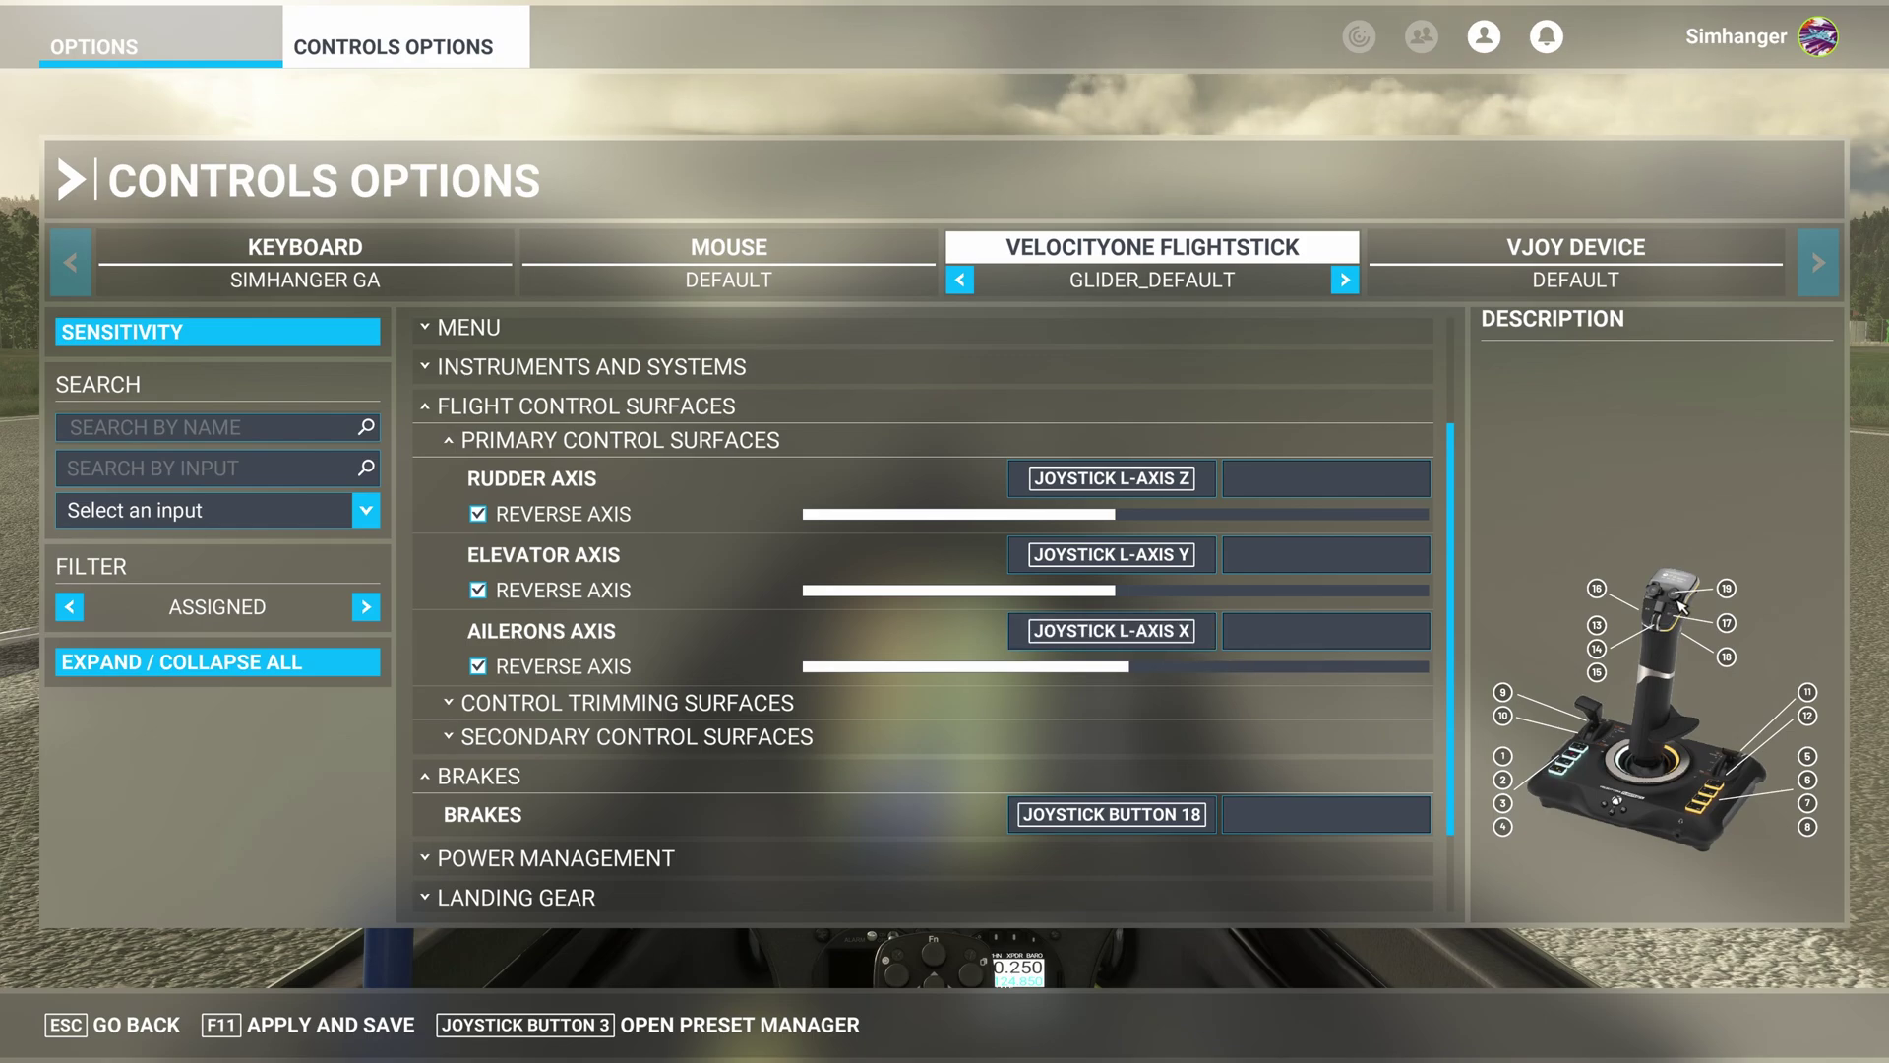
pyautogui.click(683, 710)
pyautogui.scroll(-3, 686, 710)
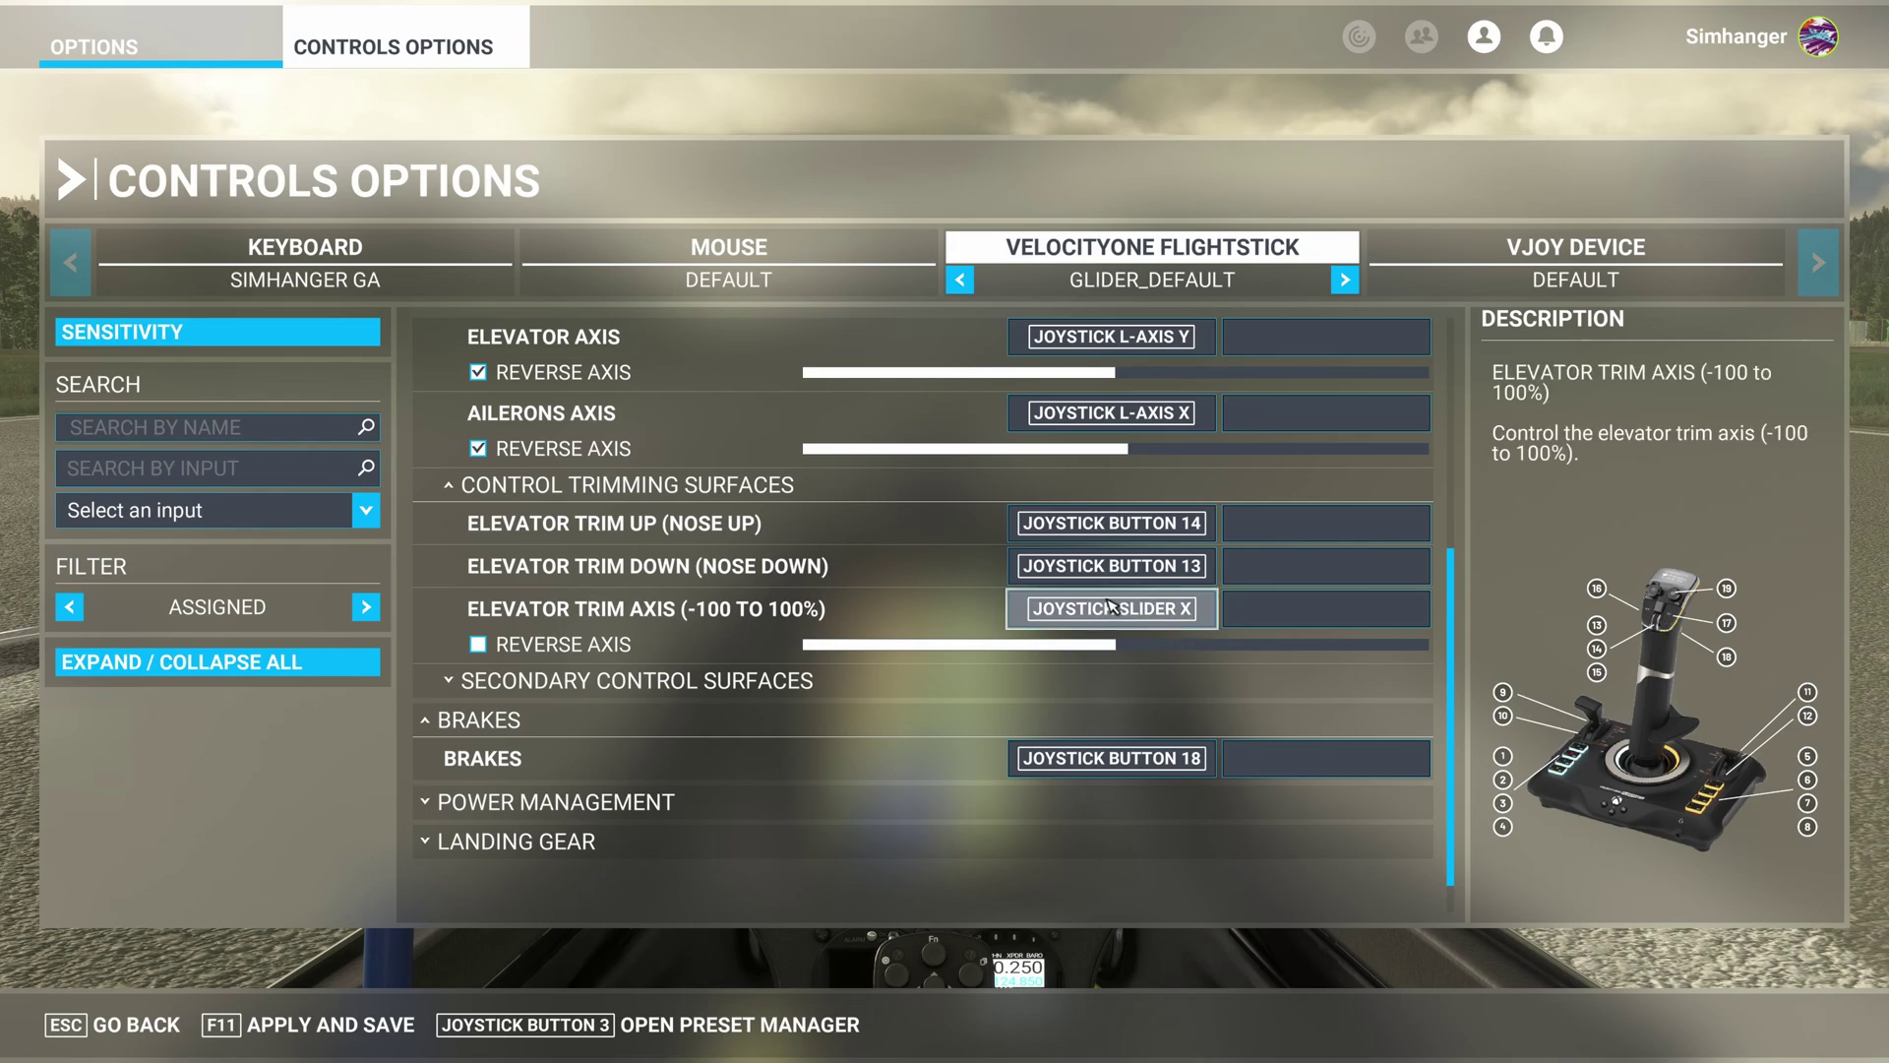
pyautogui.click(735, 686)
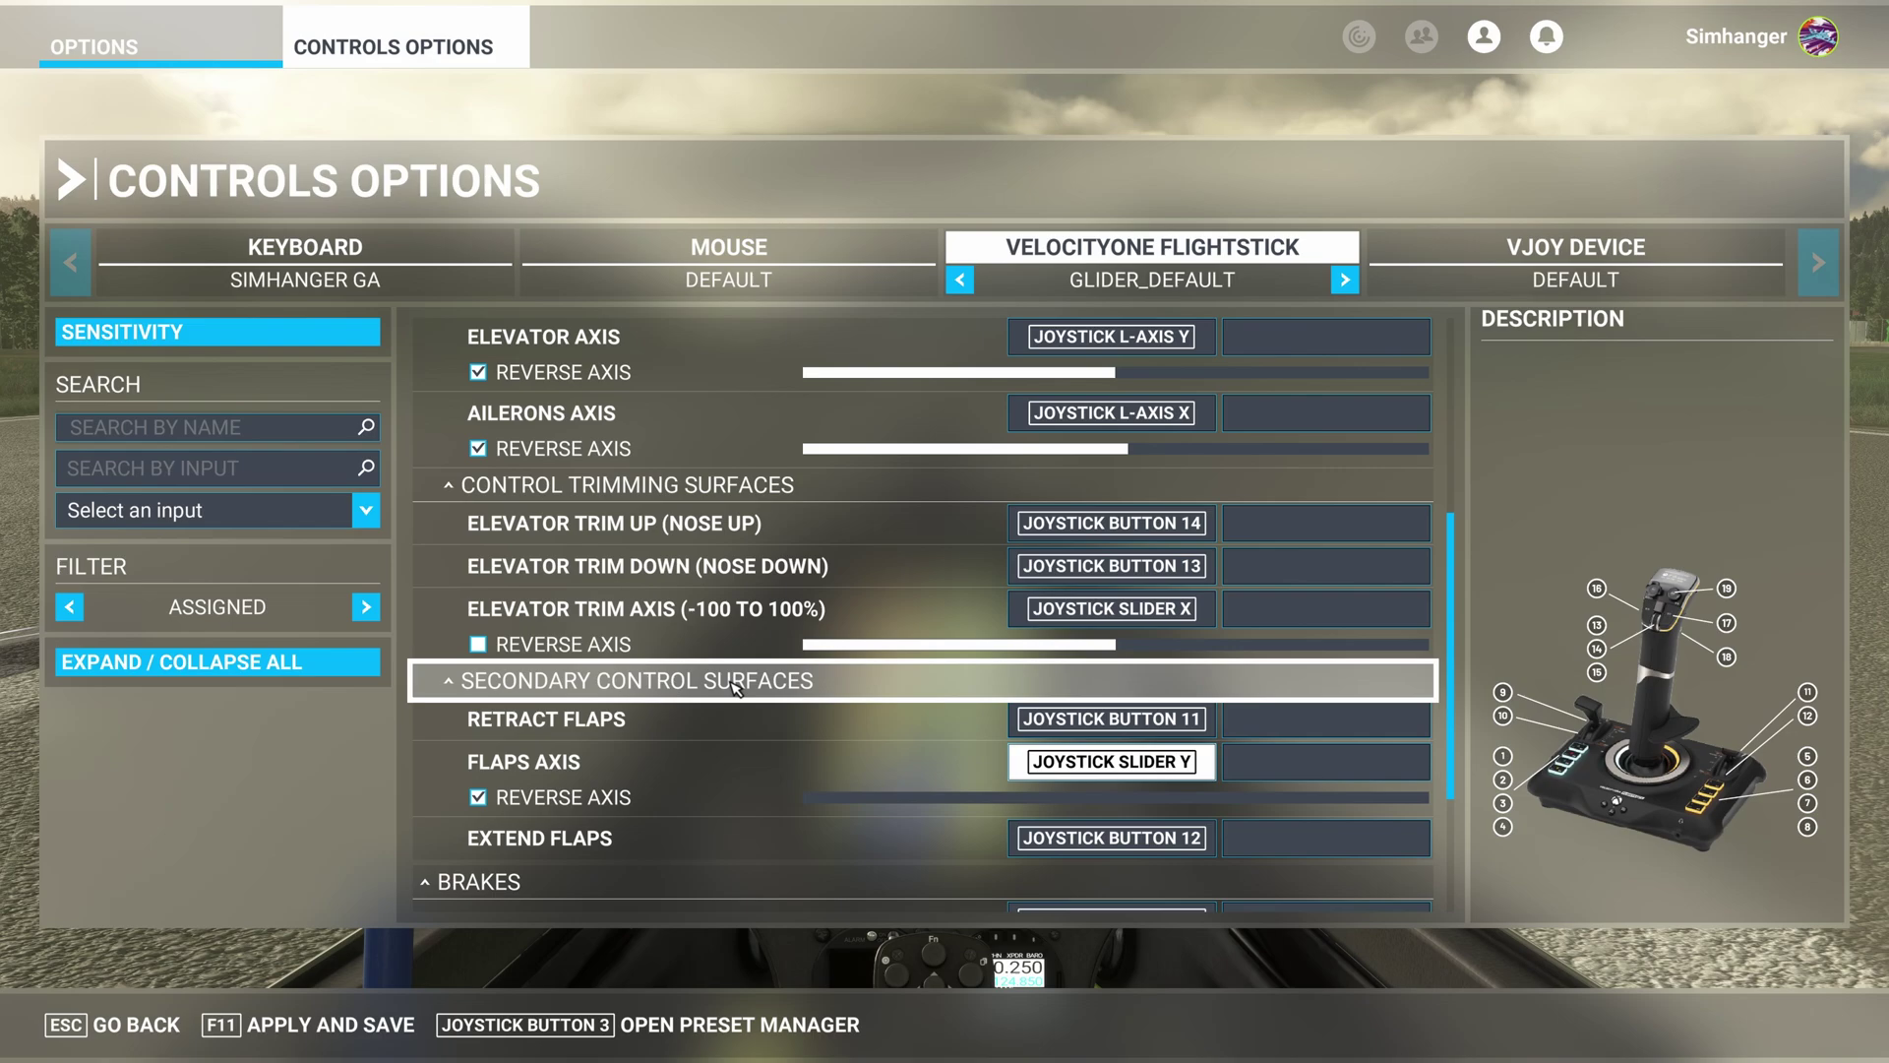
pyautogui.scroll(-3, 736, 686)
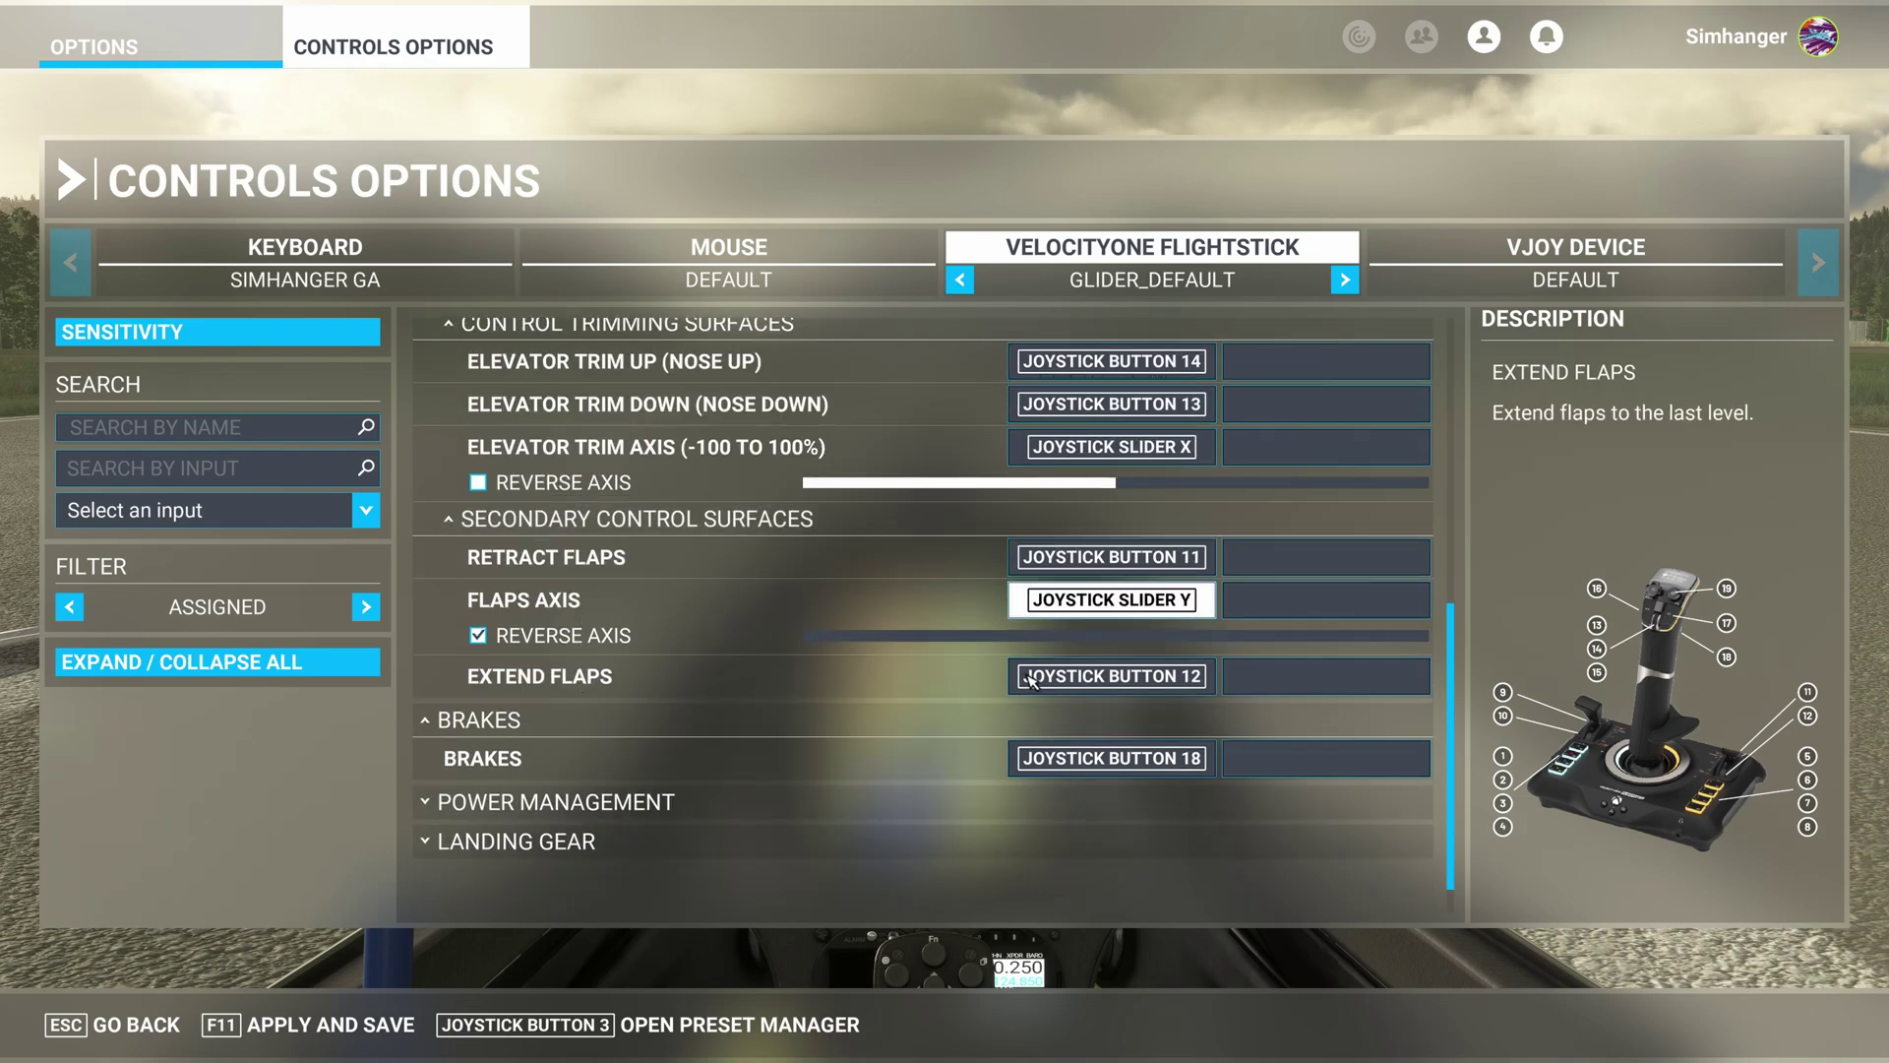
pyautogui.click(1071, 686)
pyautogui.click(1024, 618)
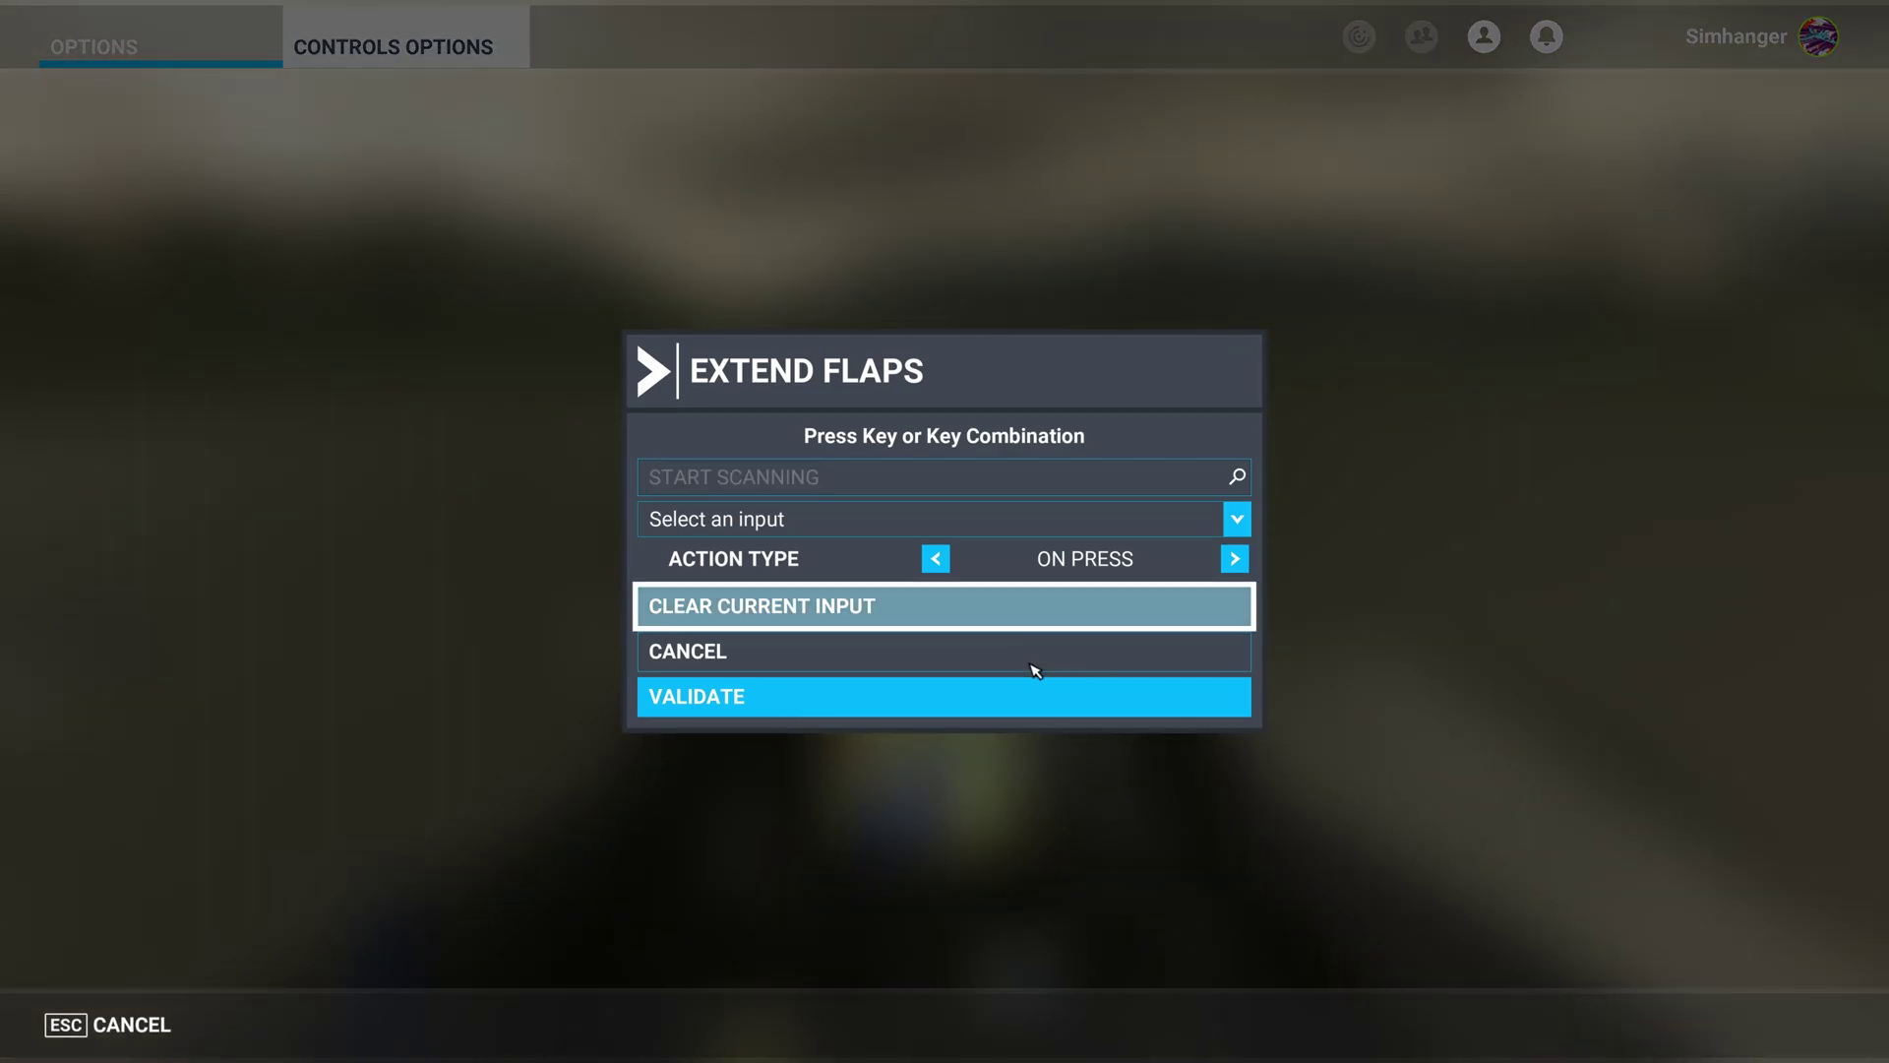
pyautogui.click(1037, 694)
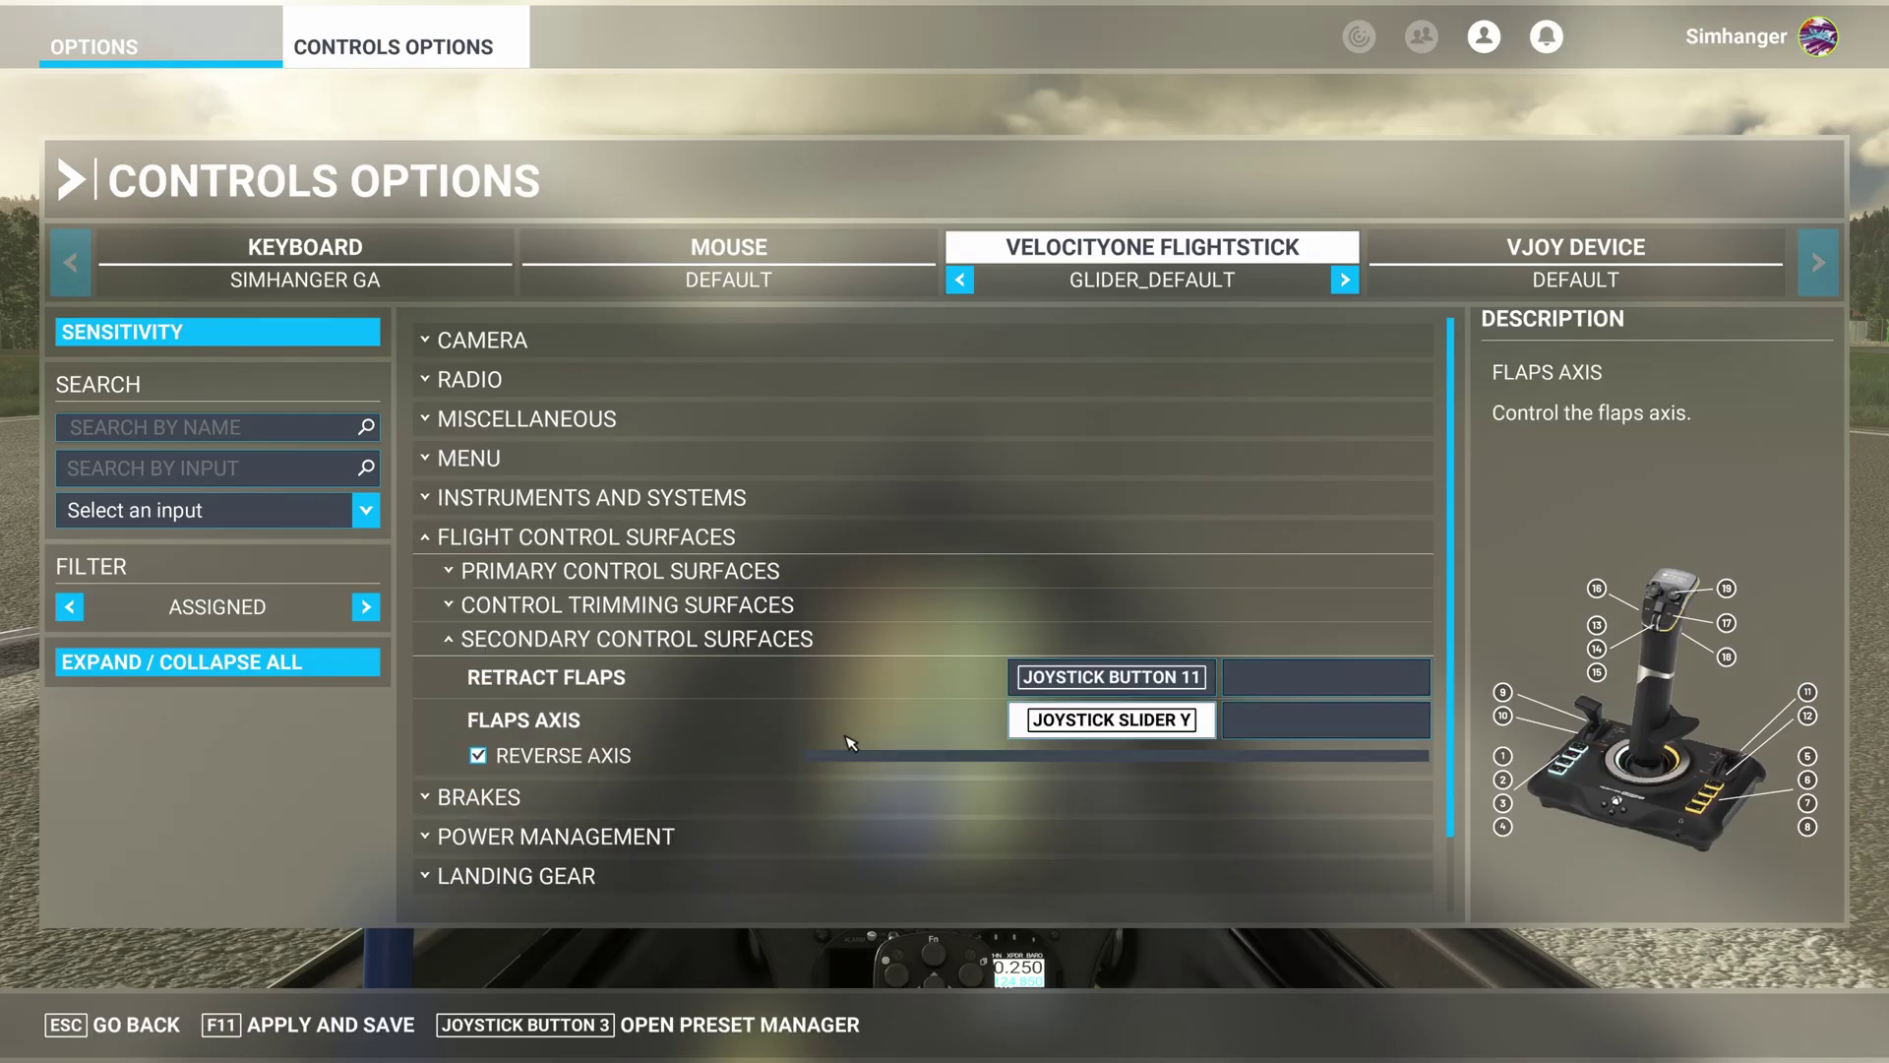
# Clear the Joystick Slider Y assignment from Flaps Axis and the Joystick Button 11 assignment from Retract Flaps
pyautogui.click(1080, 721)
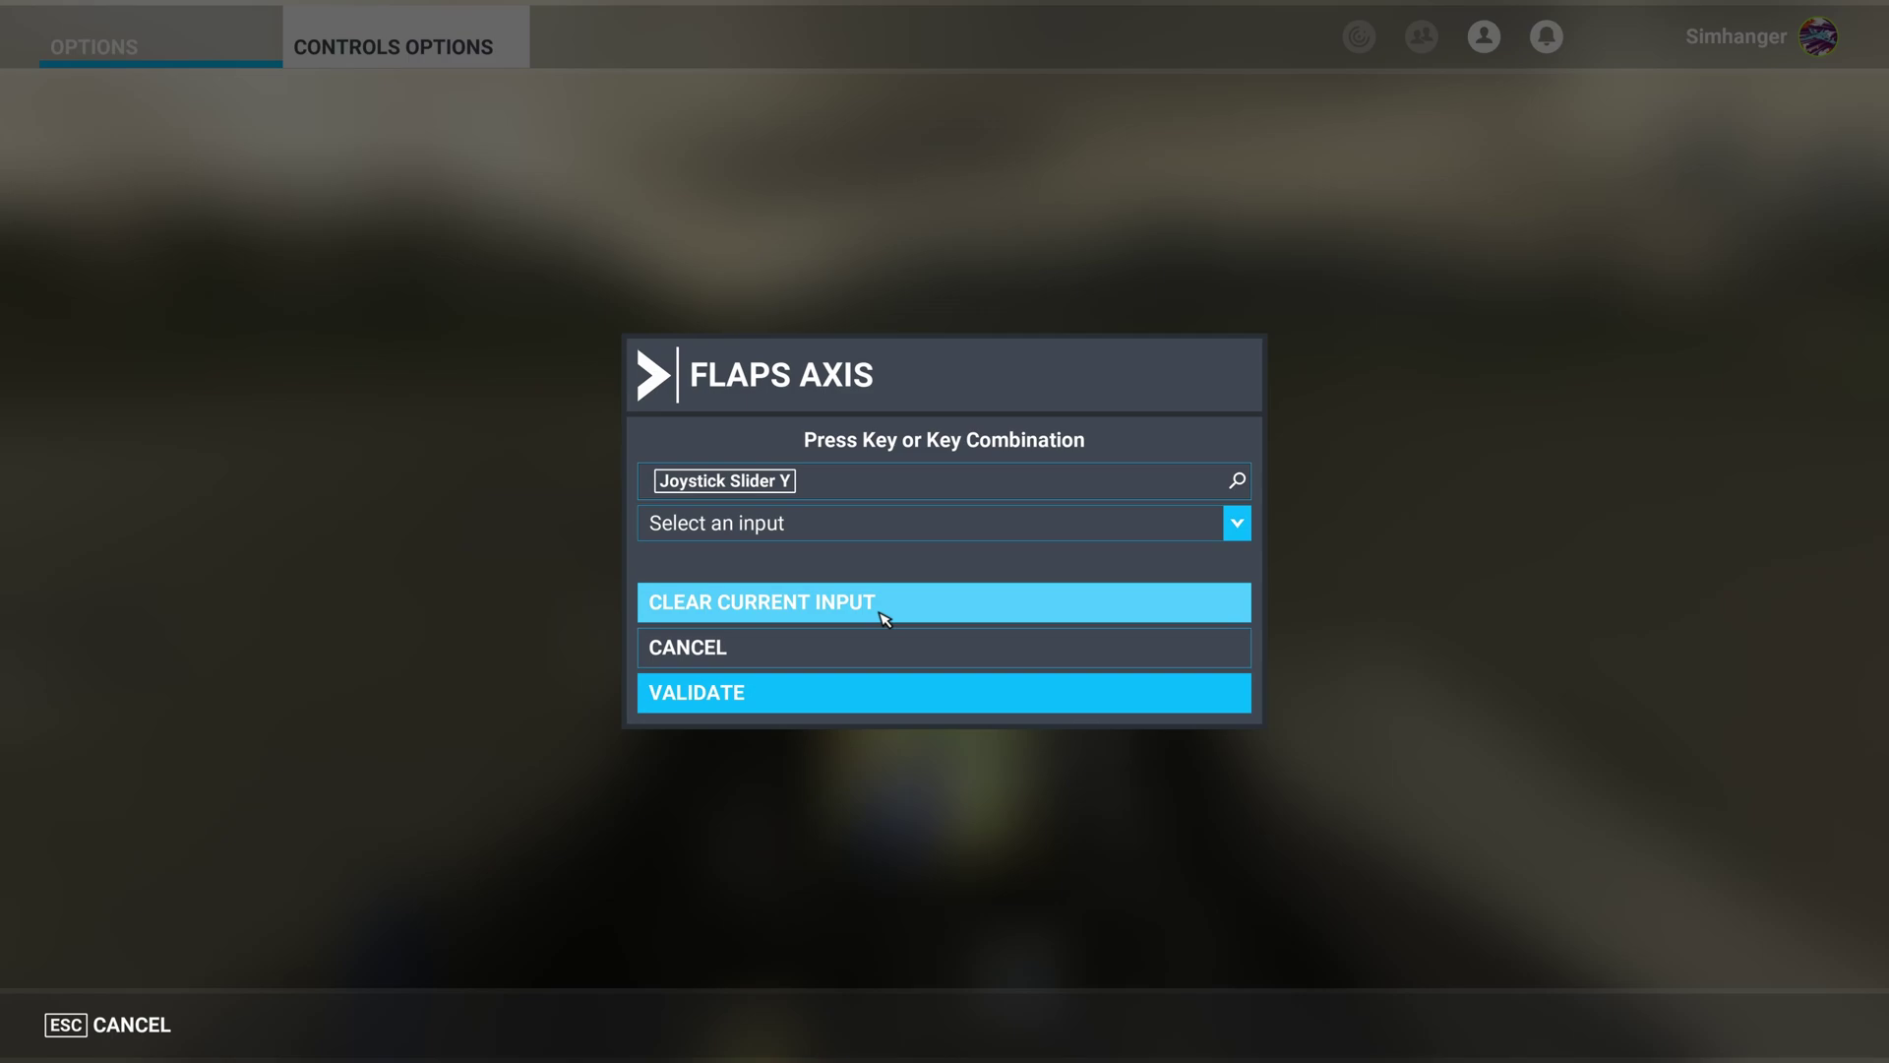
pyautogui.click(885, 610)
pyautogui.click(899, 705)
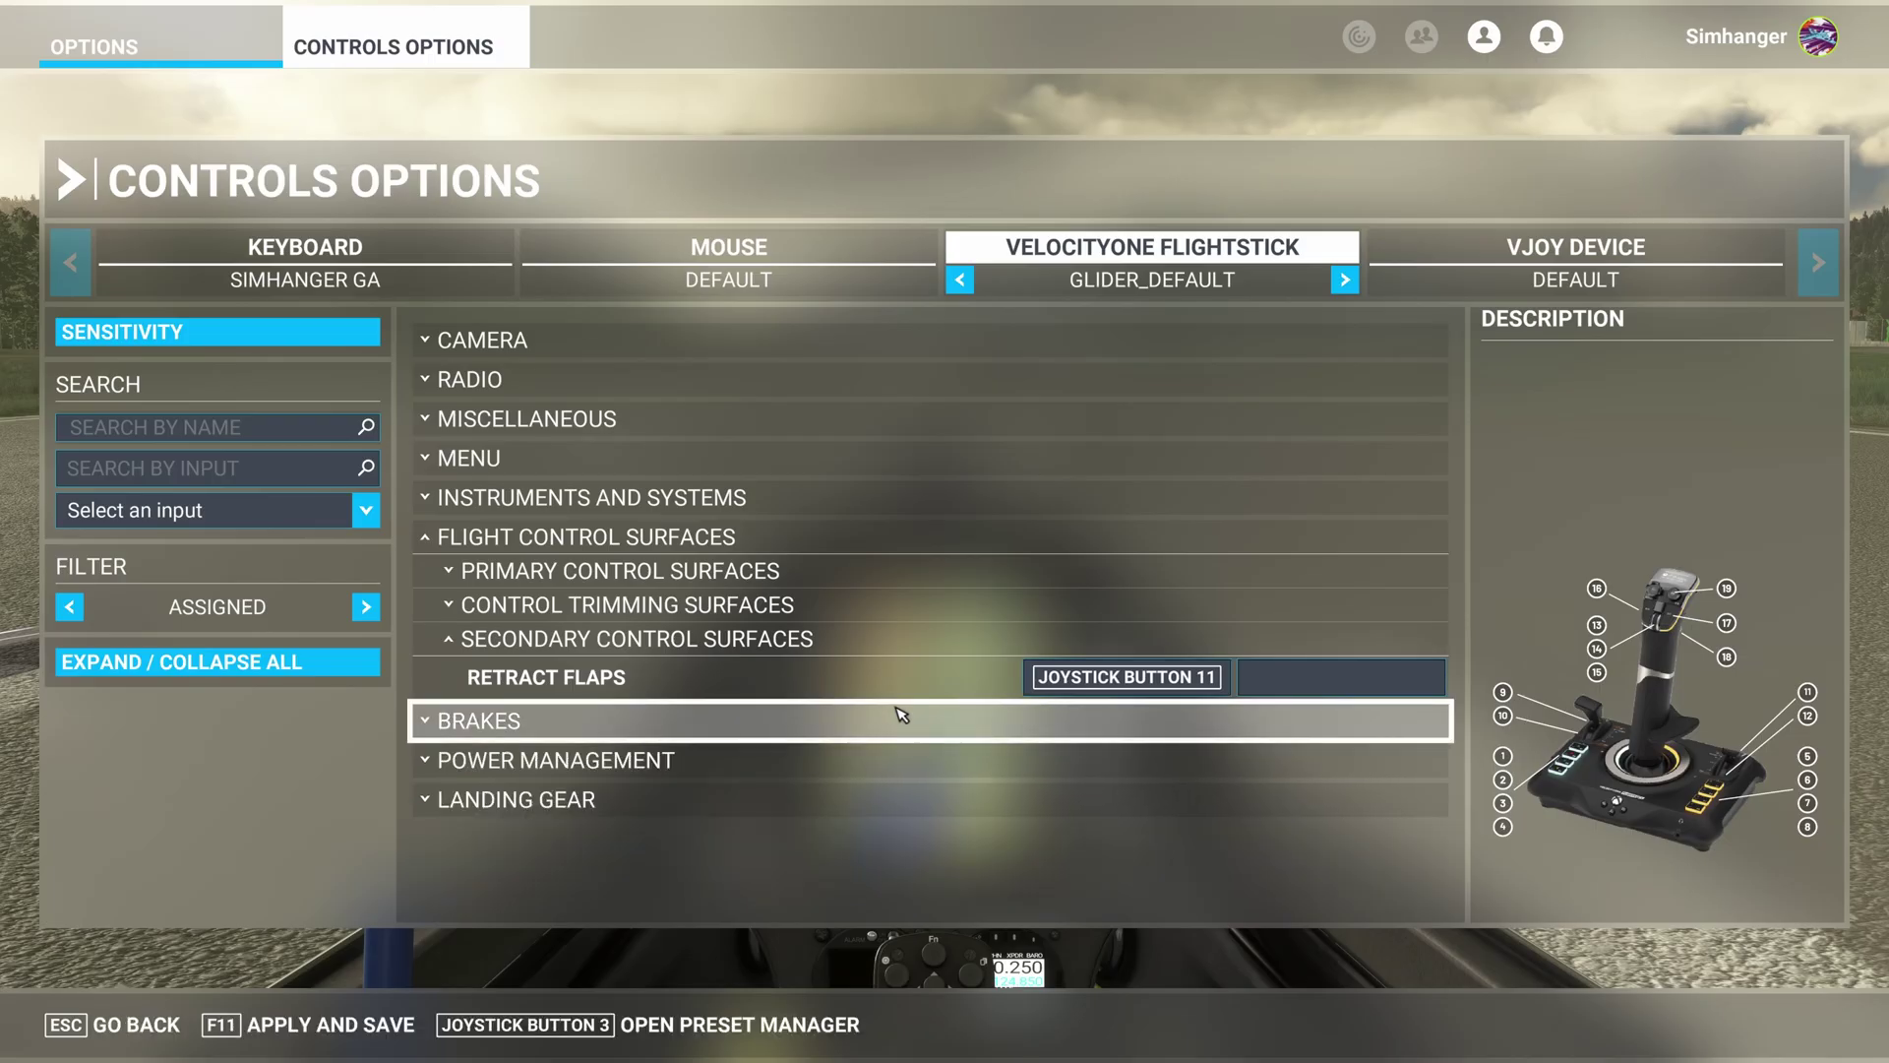
pyautogui.click(1100, 684)
pyautogui.click(923, 607)
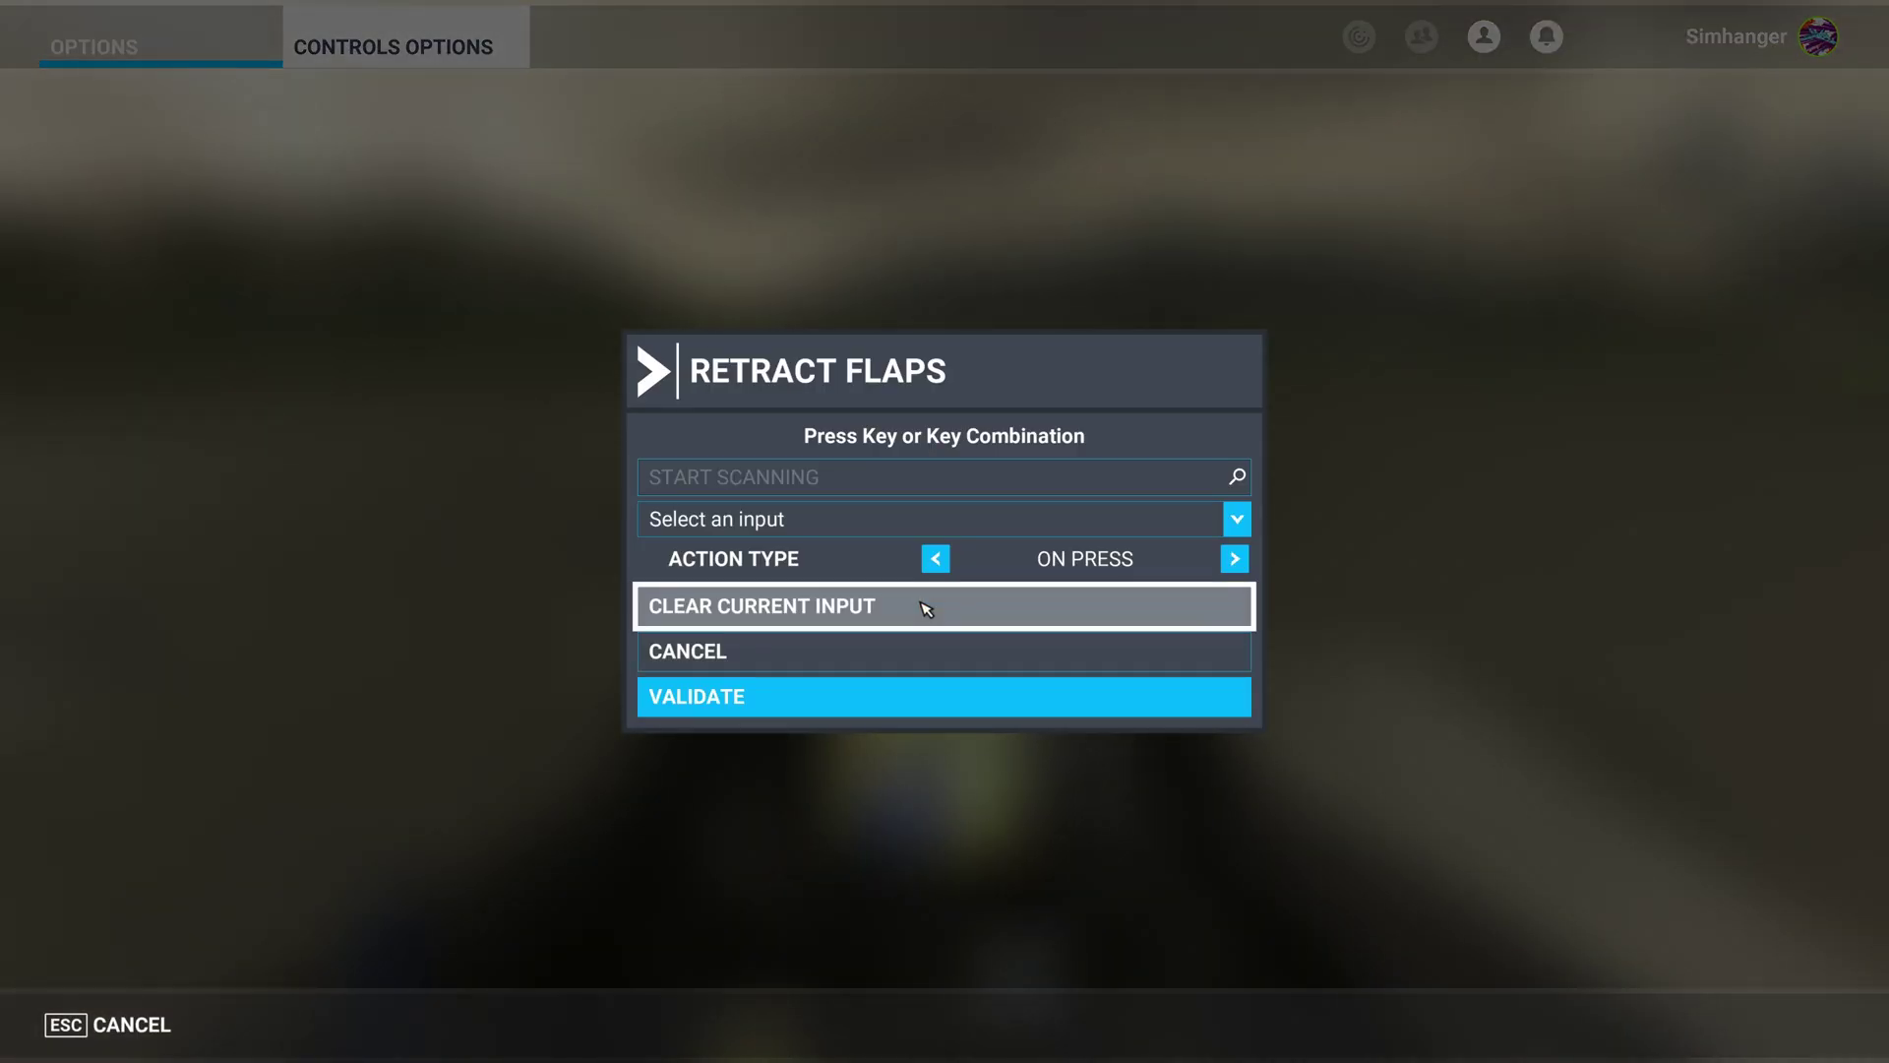
pyautogui.click(908, 697)
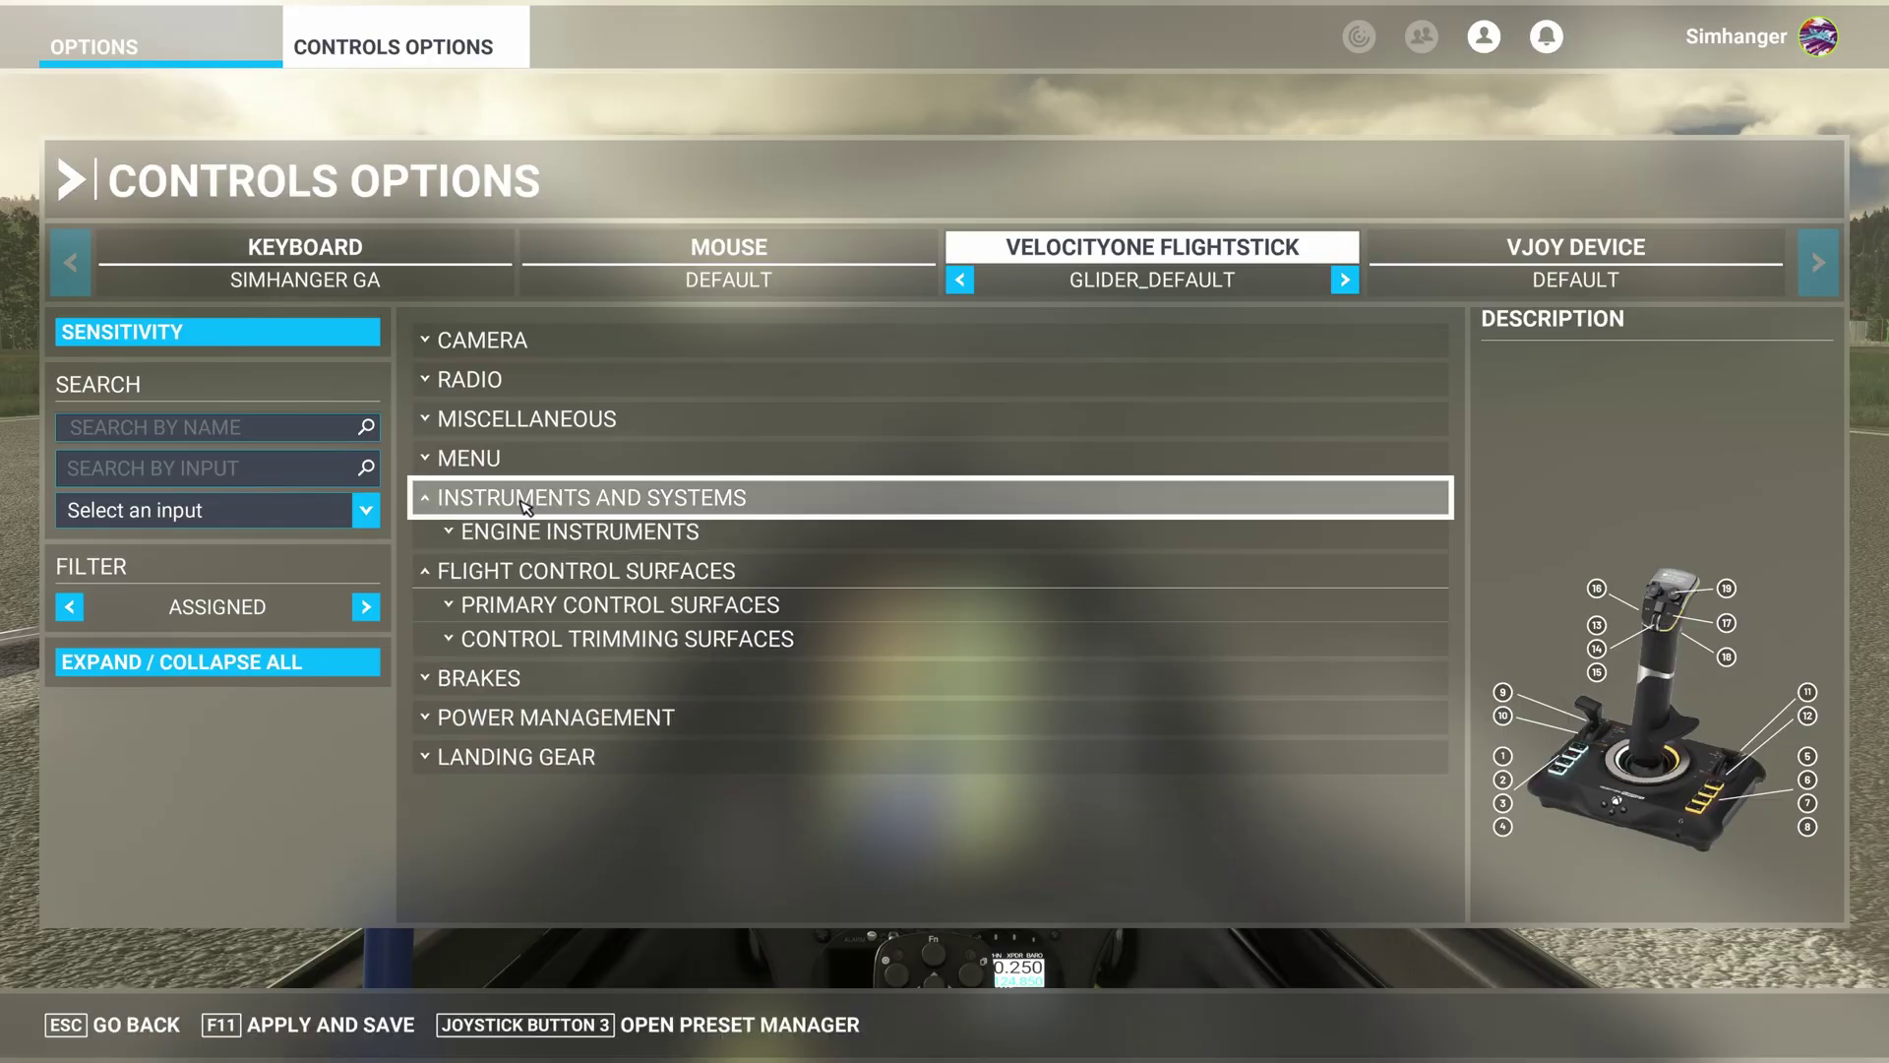
# Clear Joystick Button 9 from Toggle Afterburner and Joystick Button 1 from Auto Start Engine, and collapse all categories
pyautogui.click(529, 534)
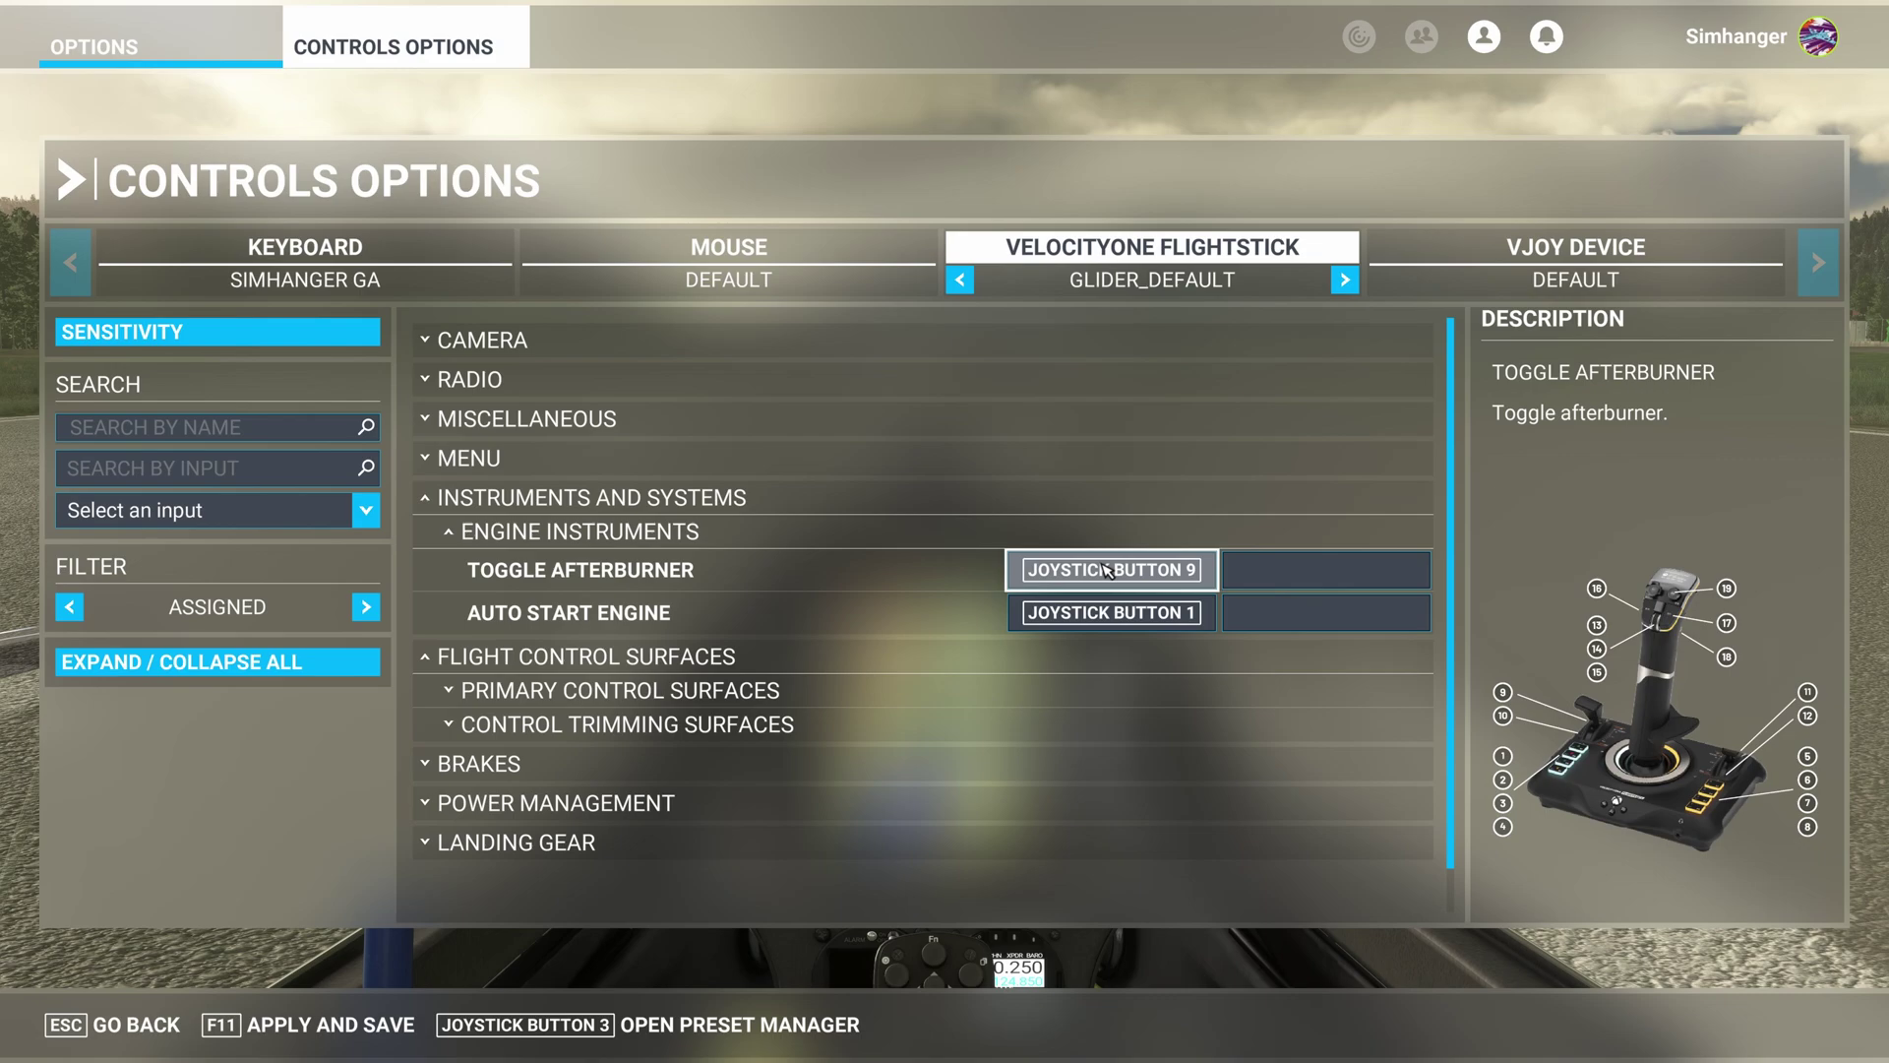
pyautogui.click(286, 663)
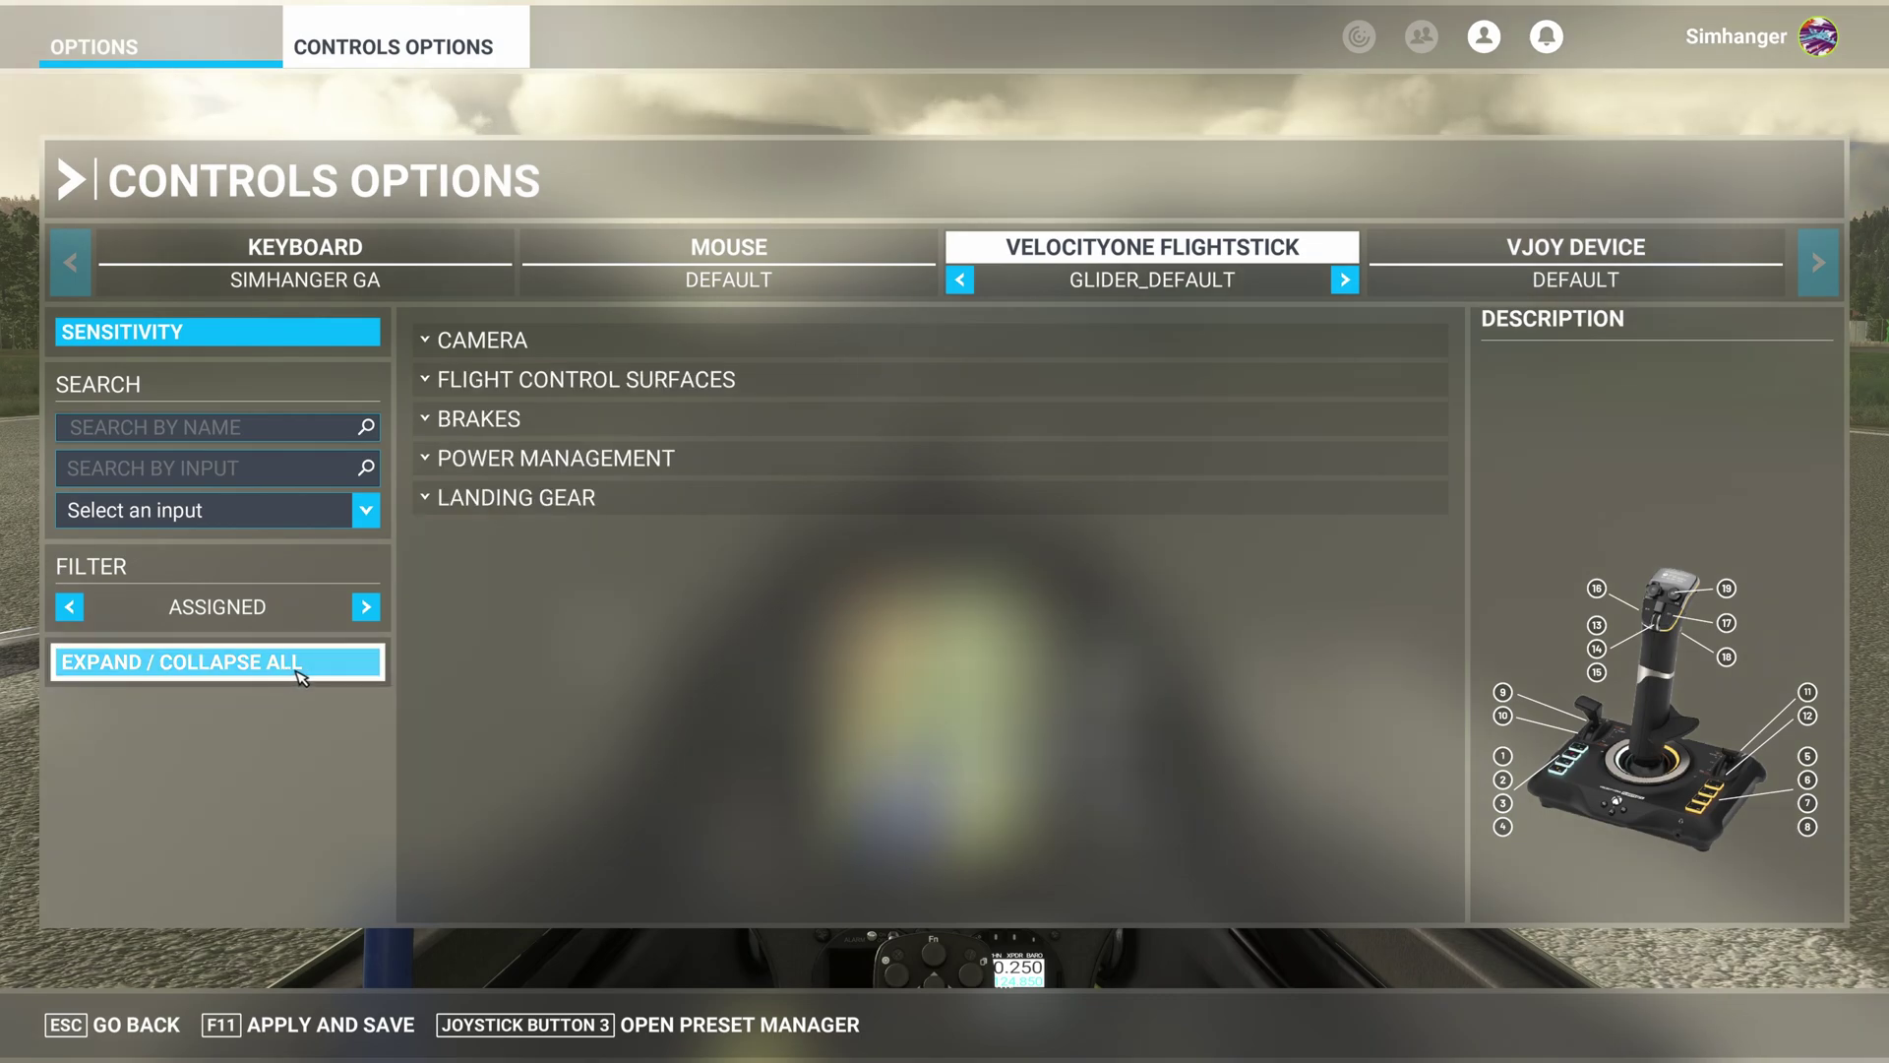
# Review the remaining assigned bindings for landing gear, throttle, brakes, primary control surfaces and trimming surfaces
pyautogui.click(544, 505)
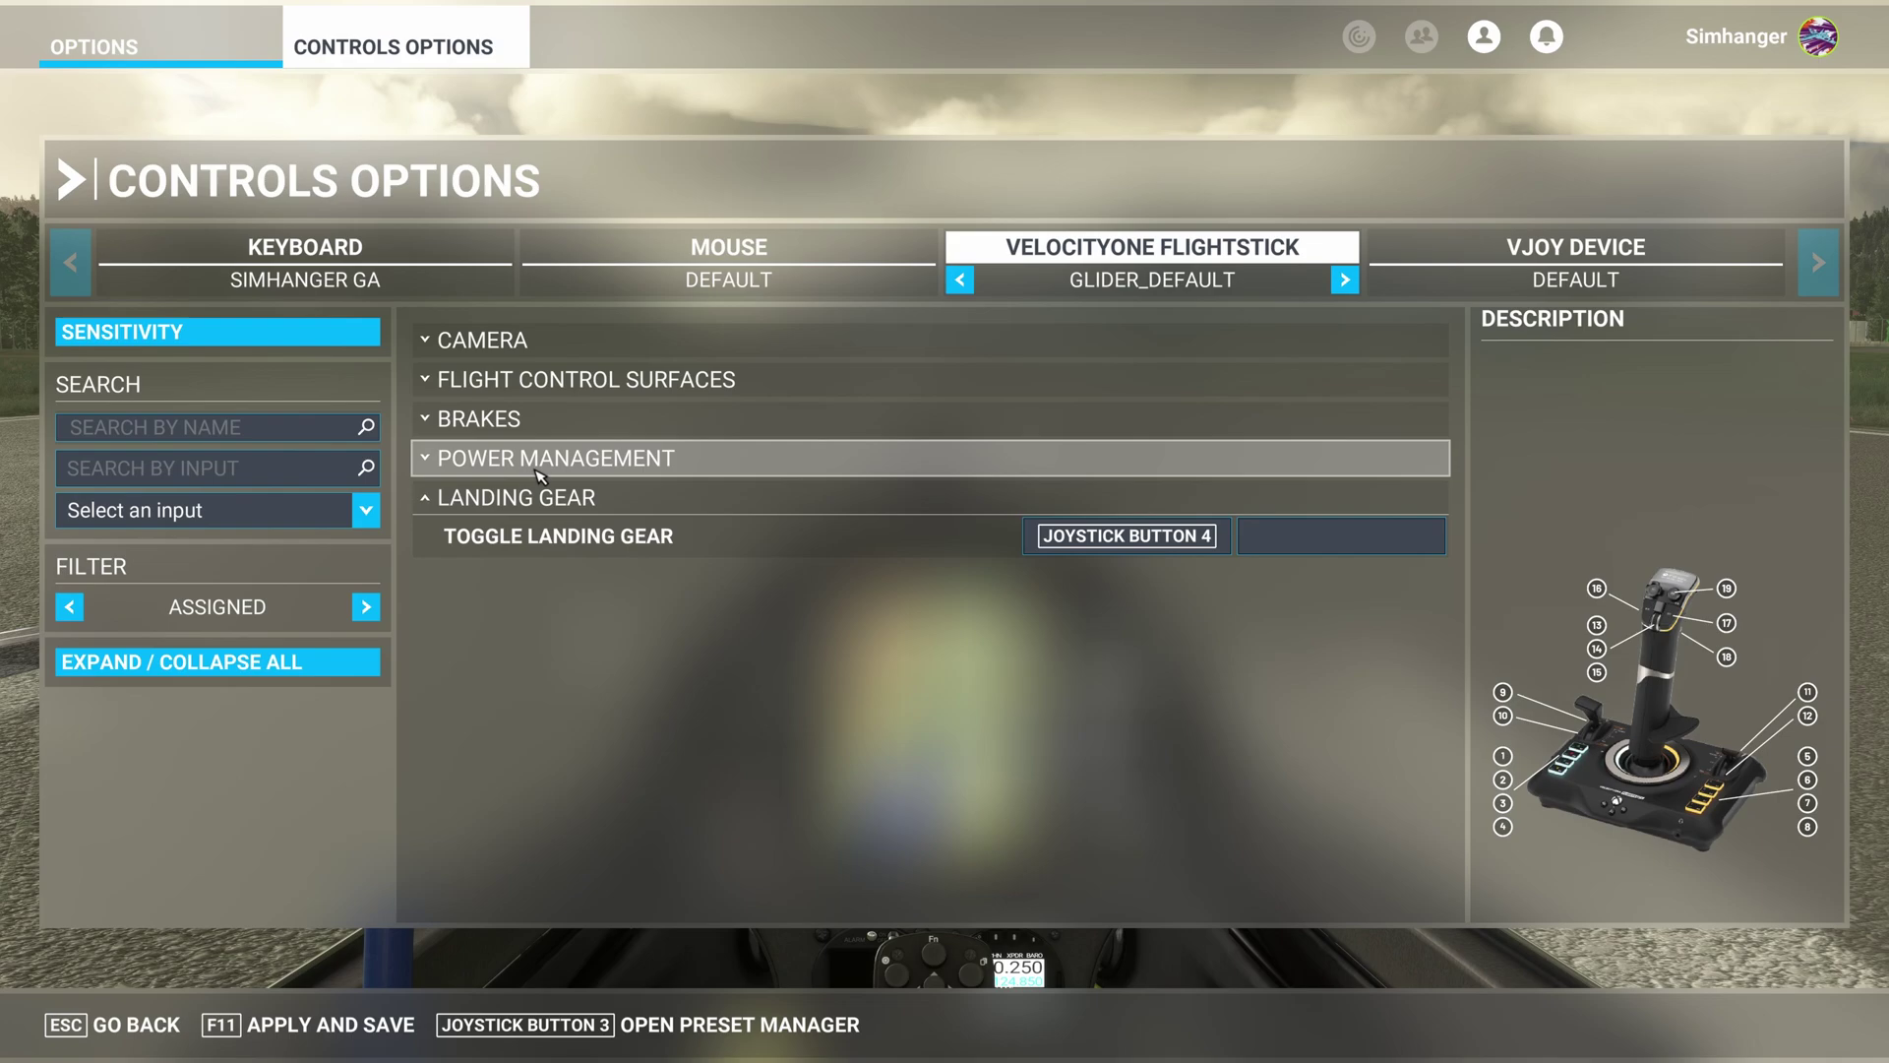
pyautogui.click(540, 466)
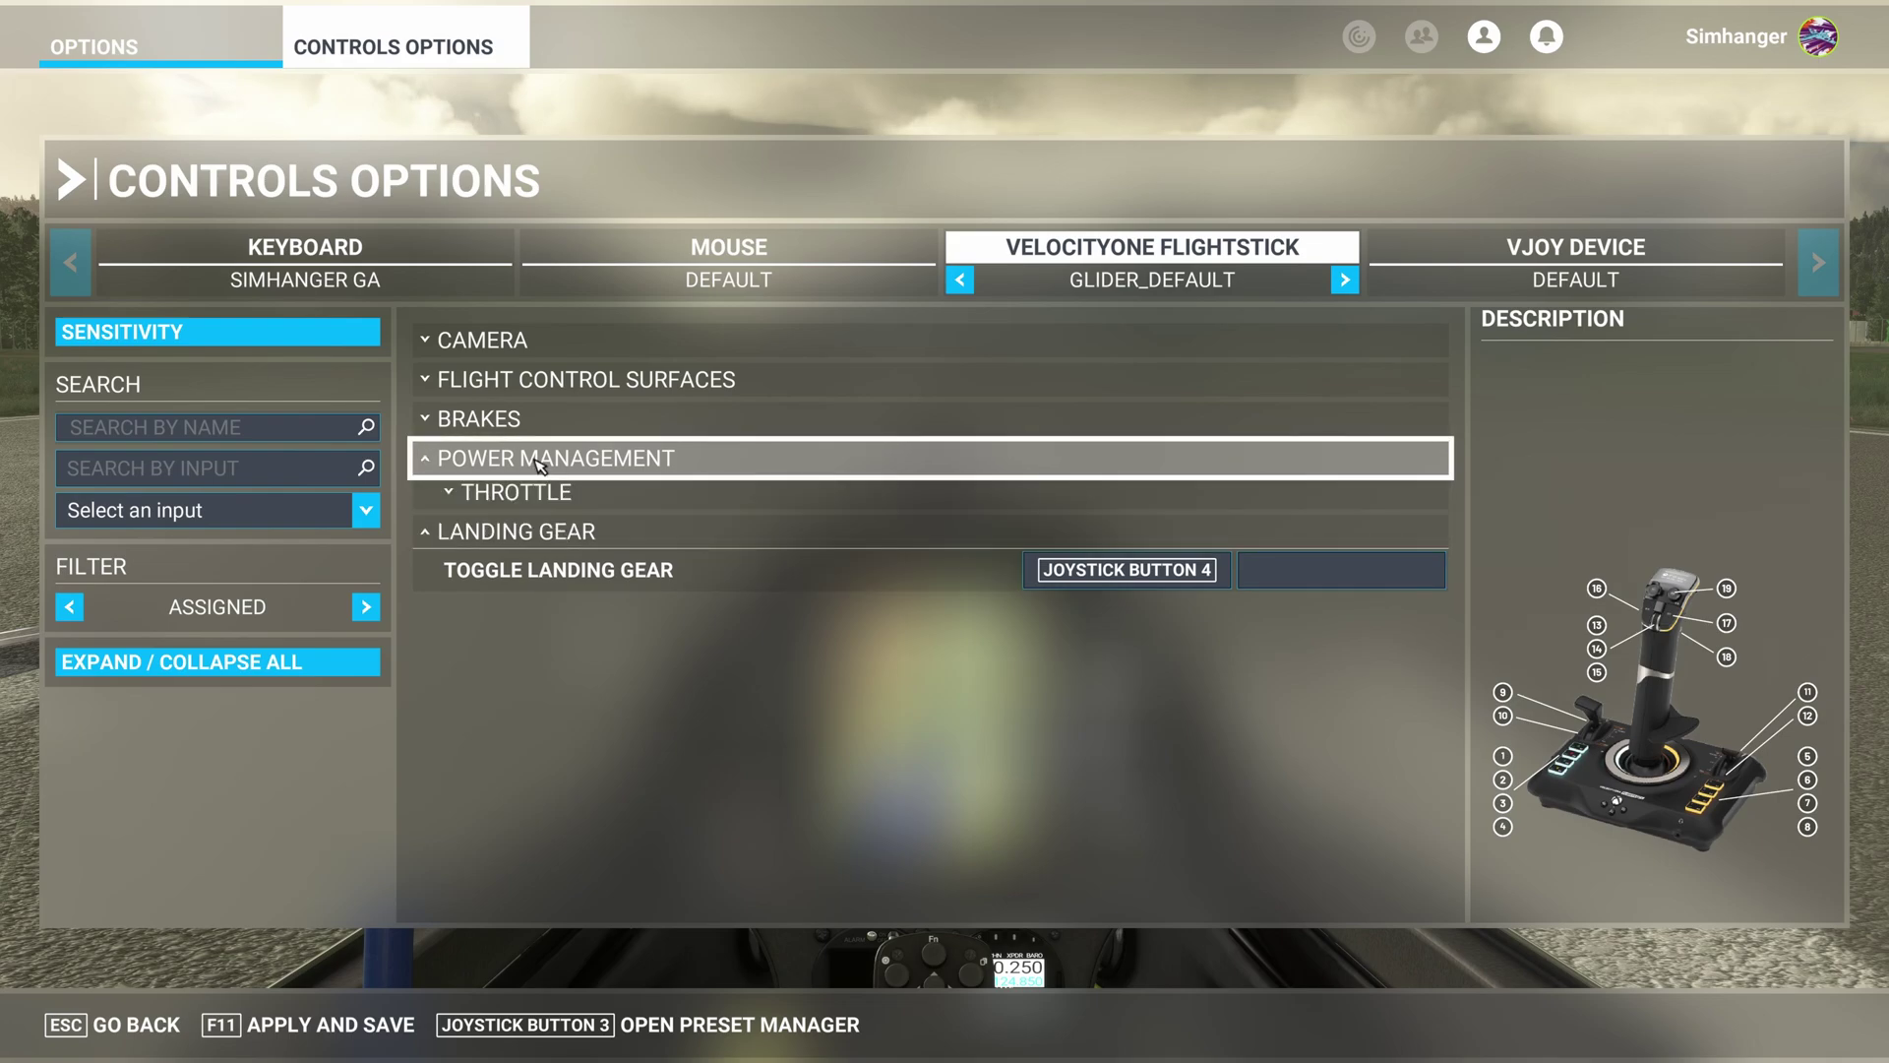
pyautogui.click(529, 492)
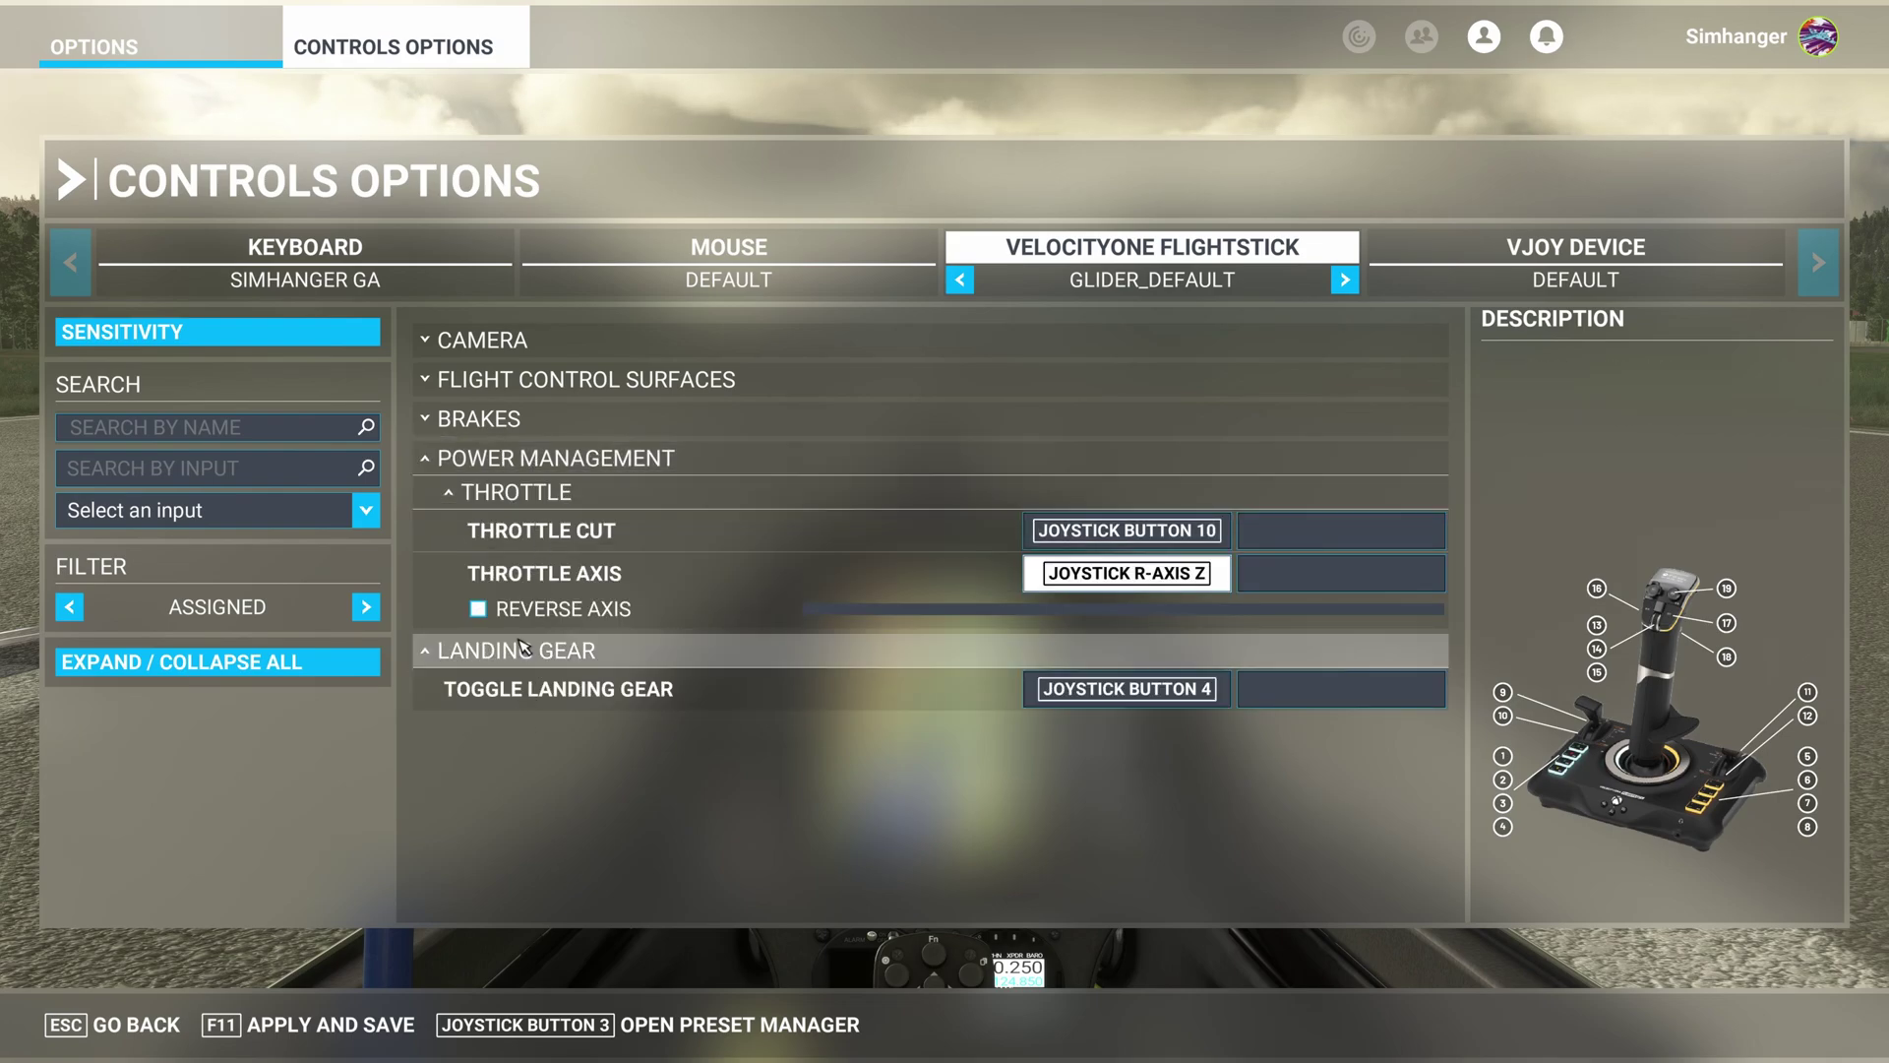
pyautogui.click(500, 420)
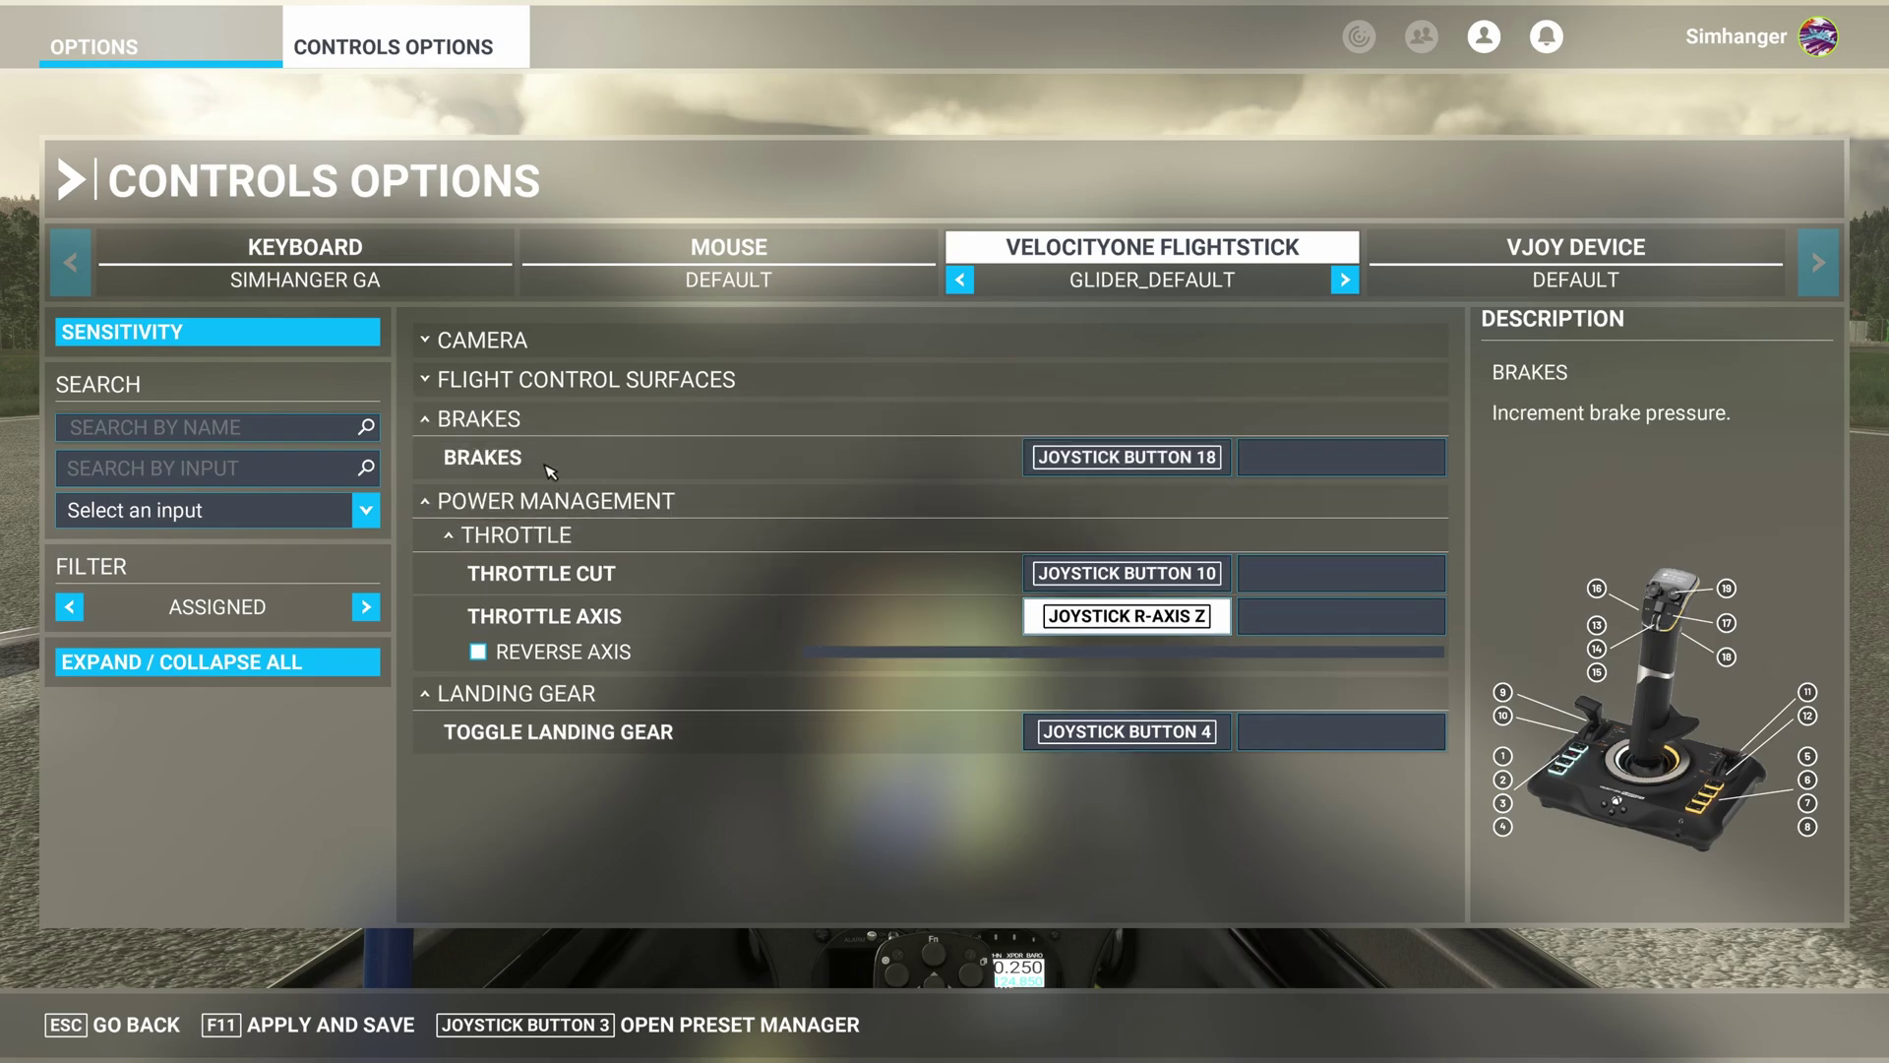
pyautogui.click(553, 385)
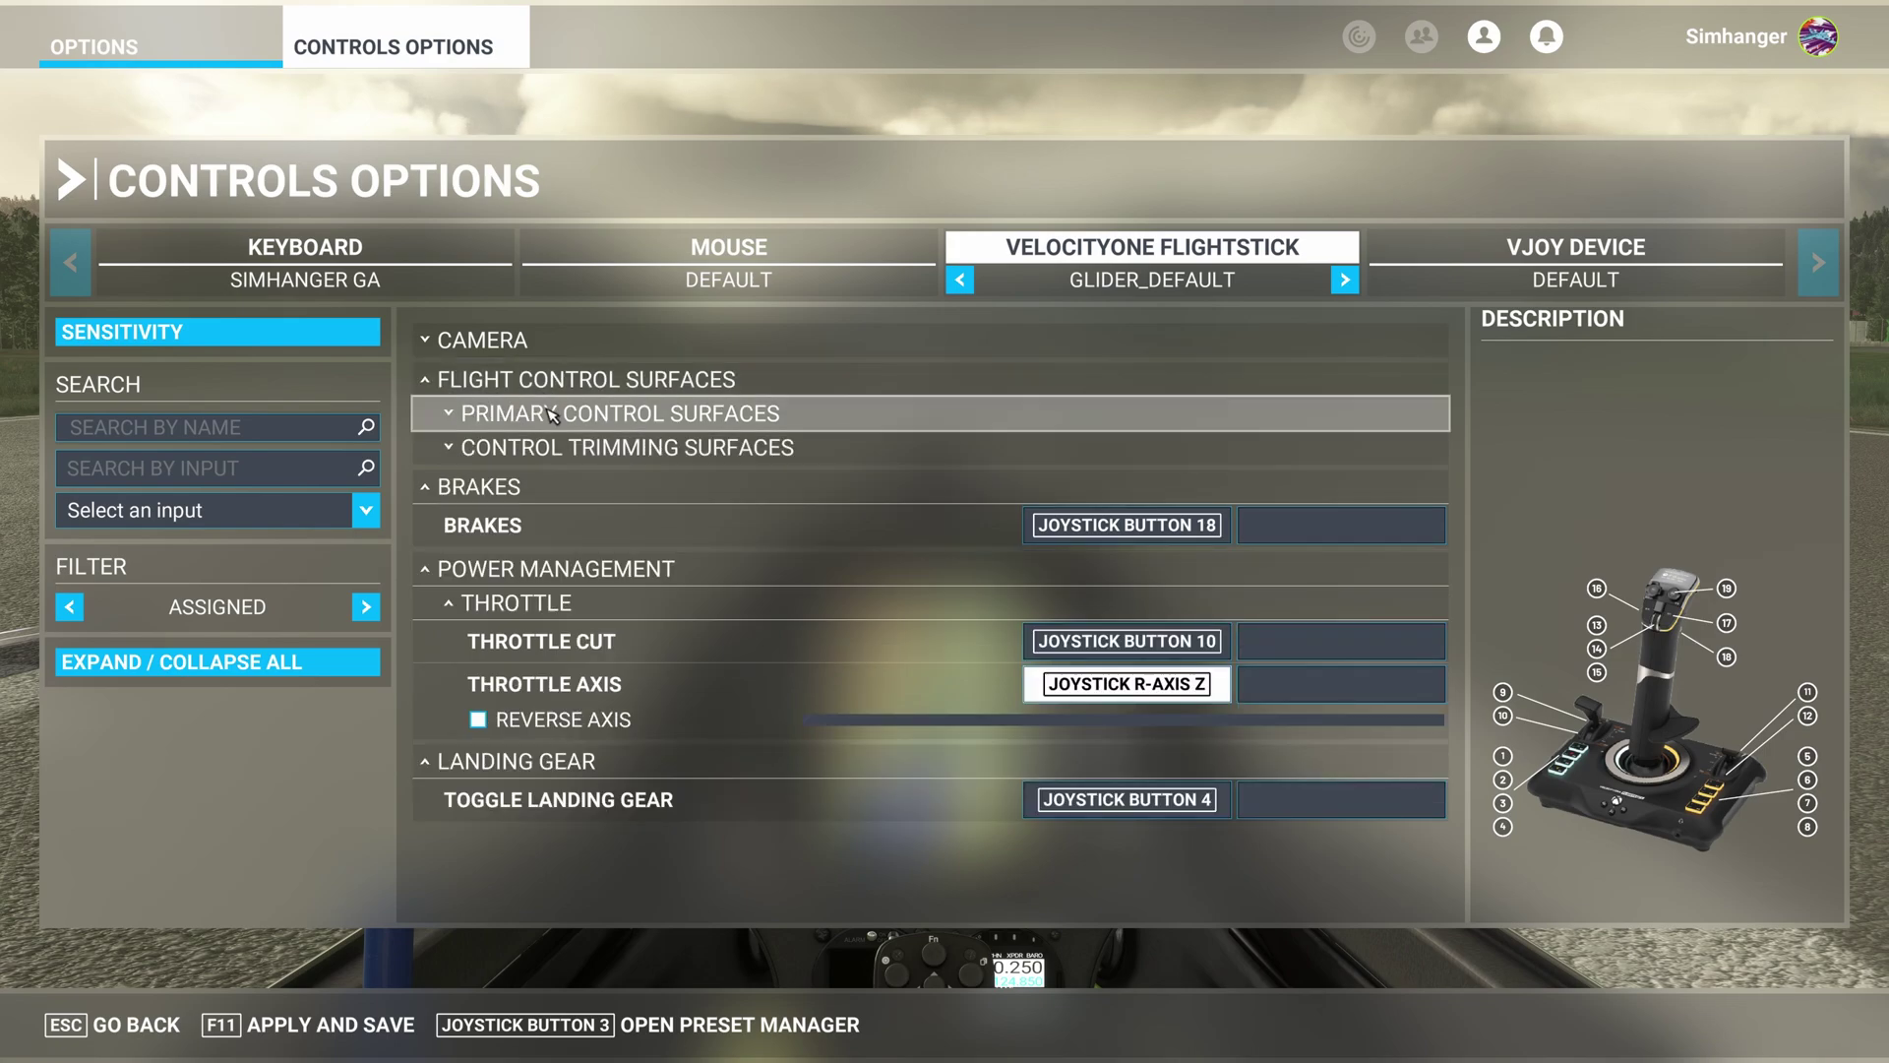
pyautogui.click(551, 415)
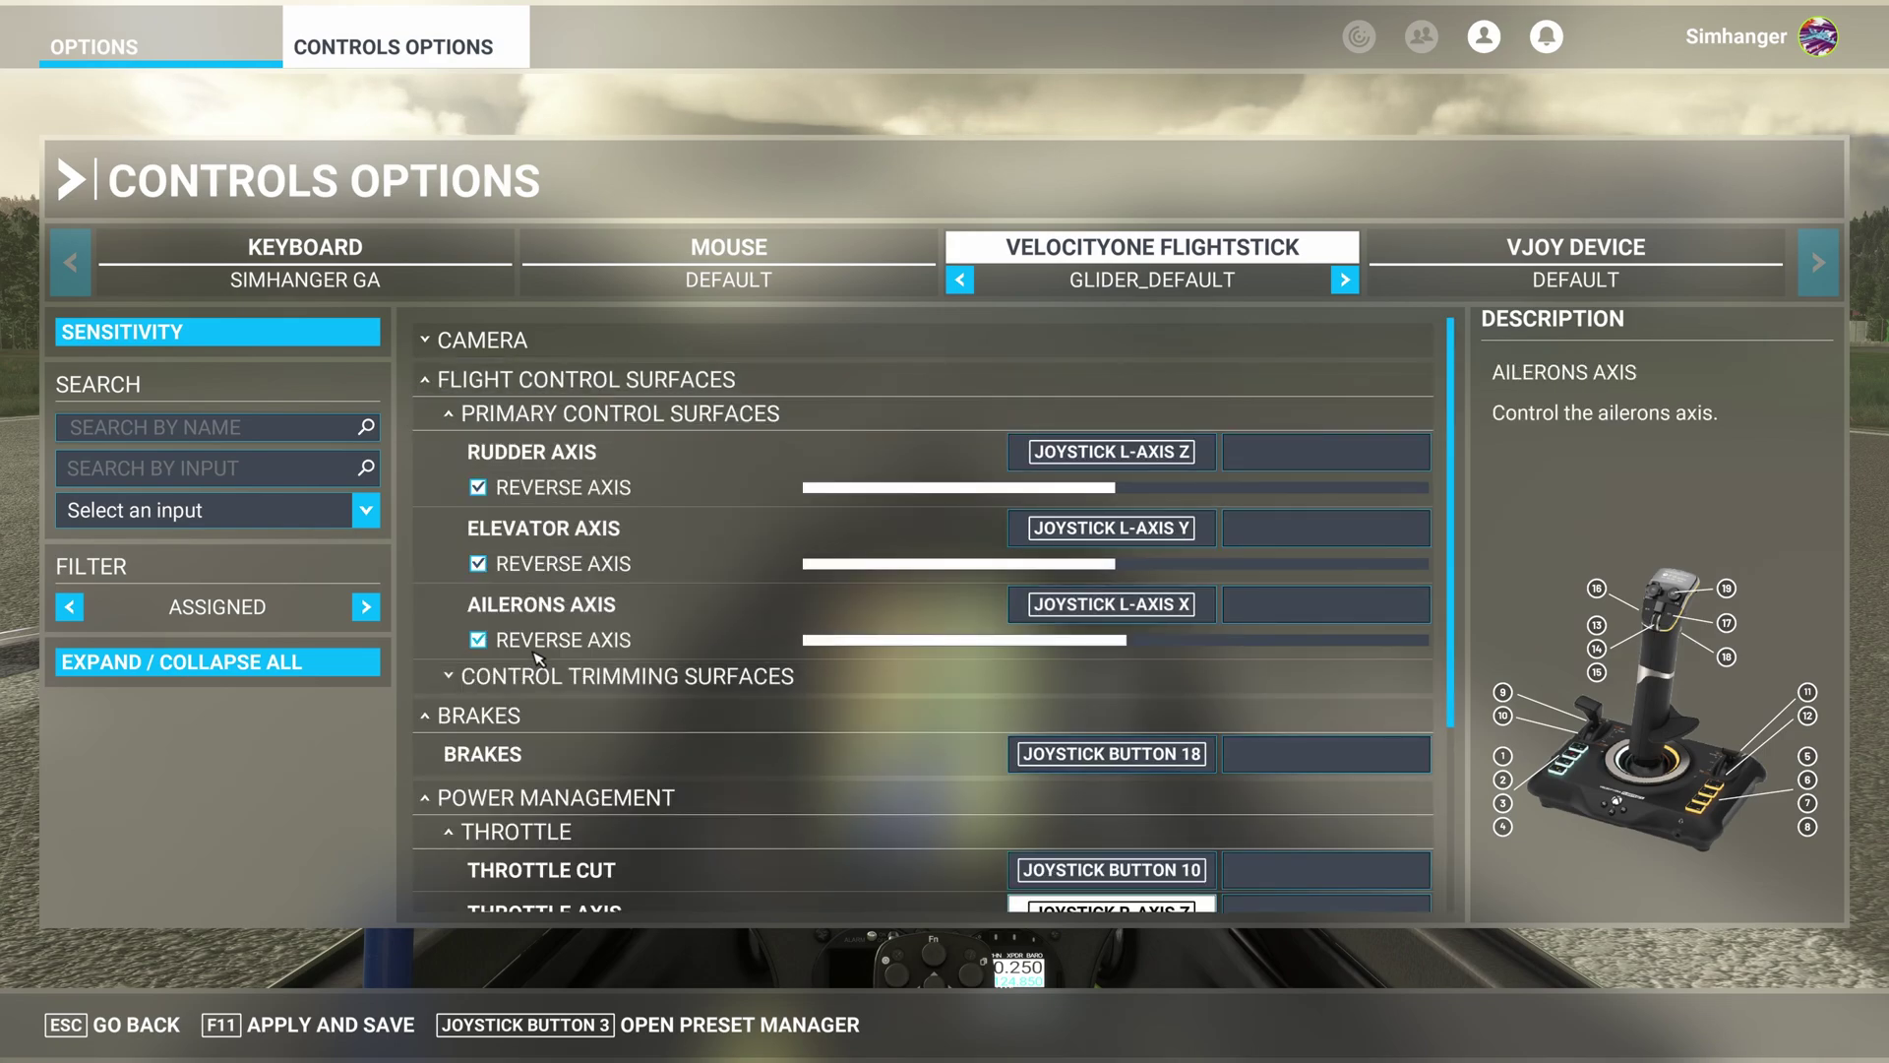
pyautogui.click(543, 679)
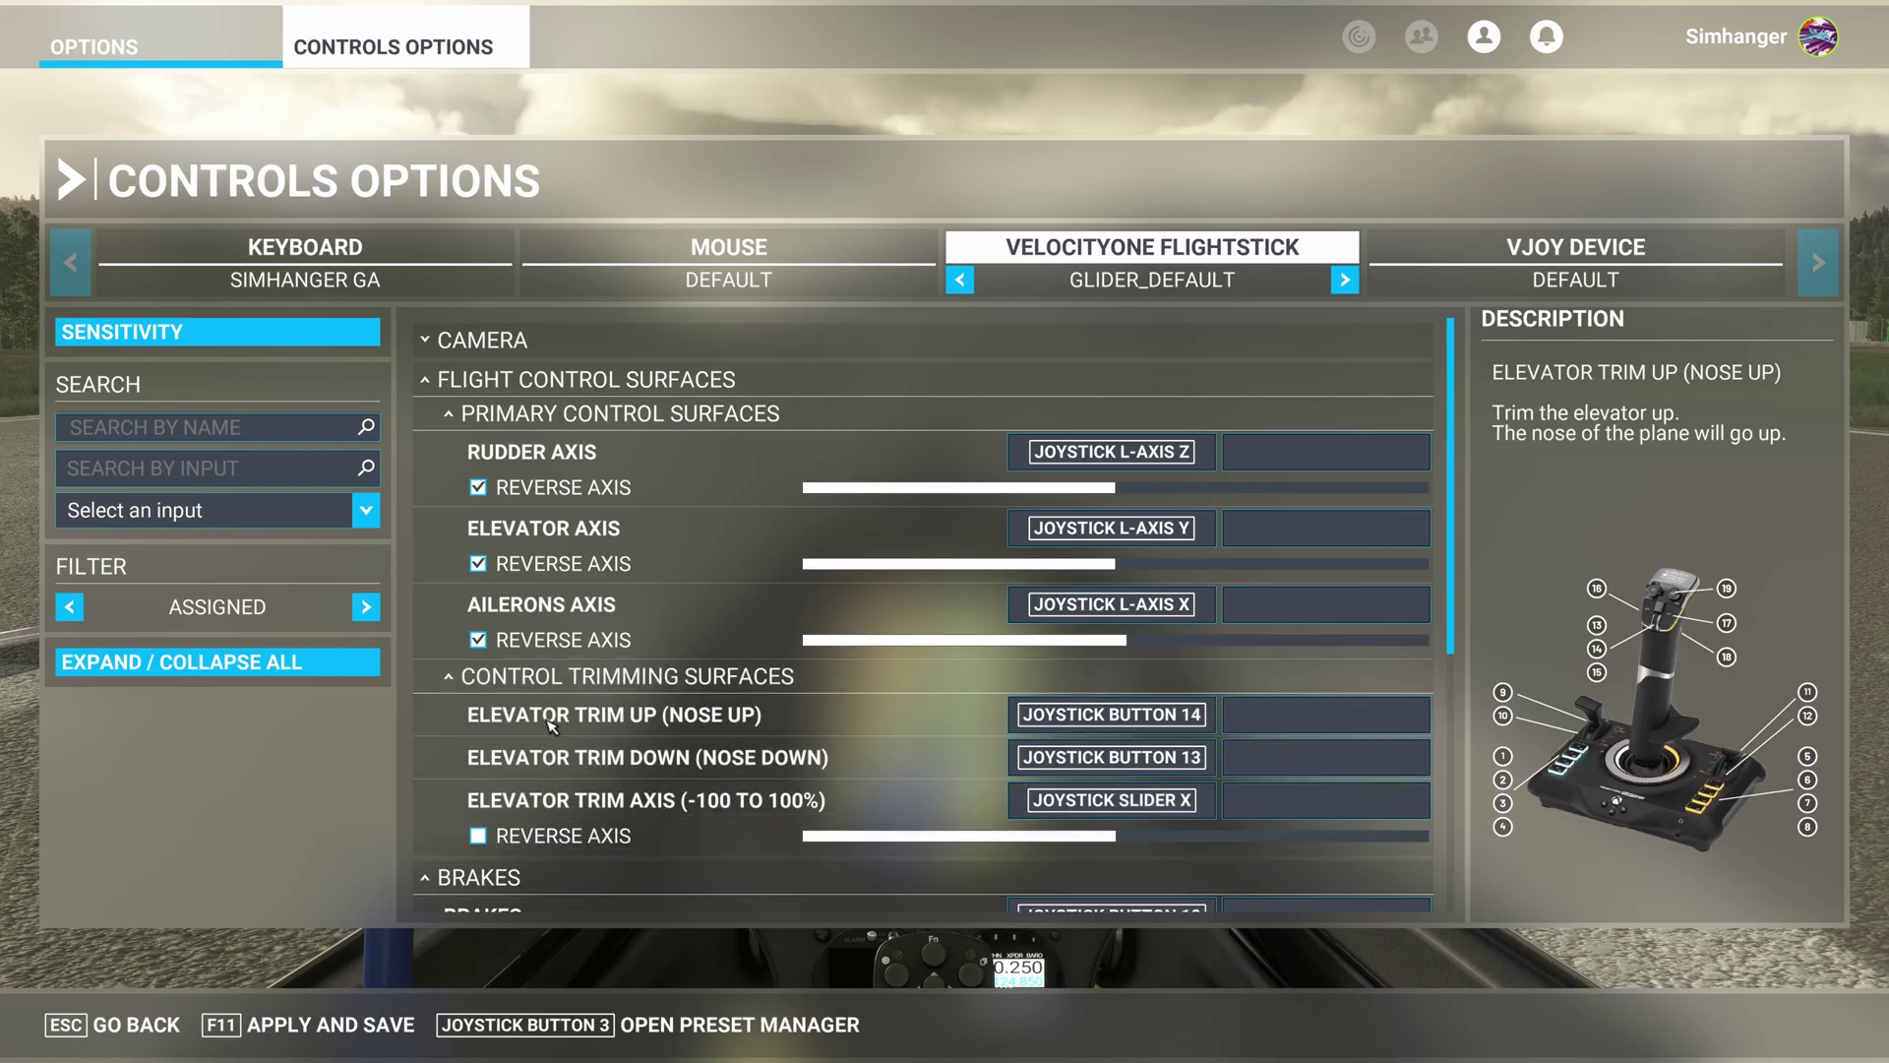
pyautogui.scroll(-3, 556, 787)
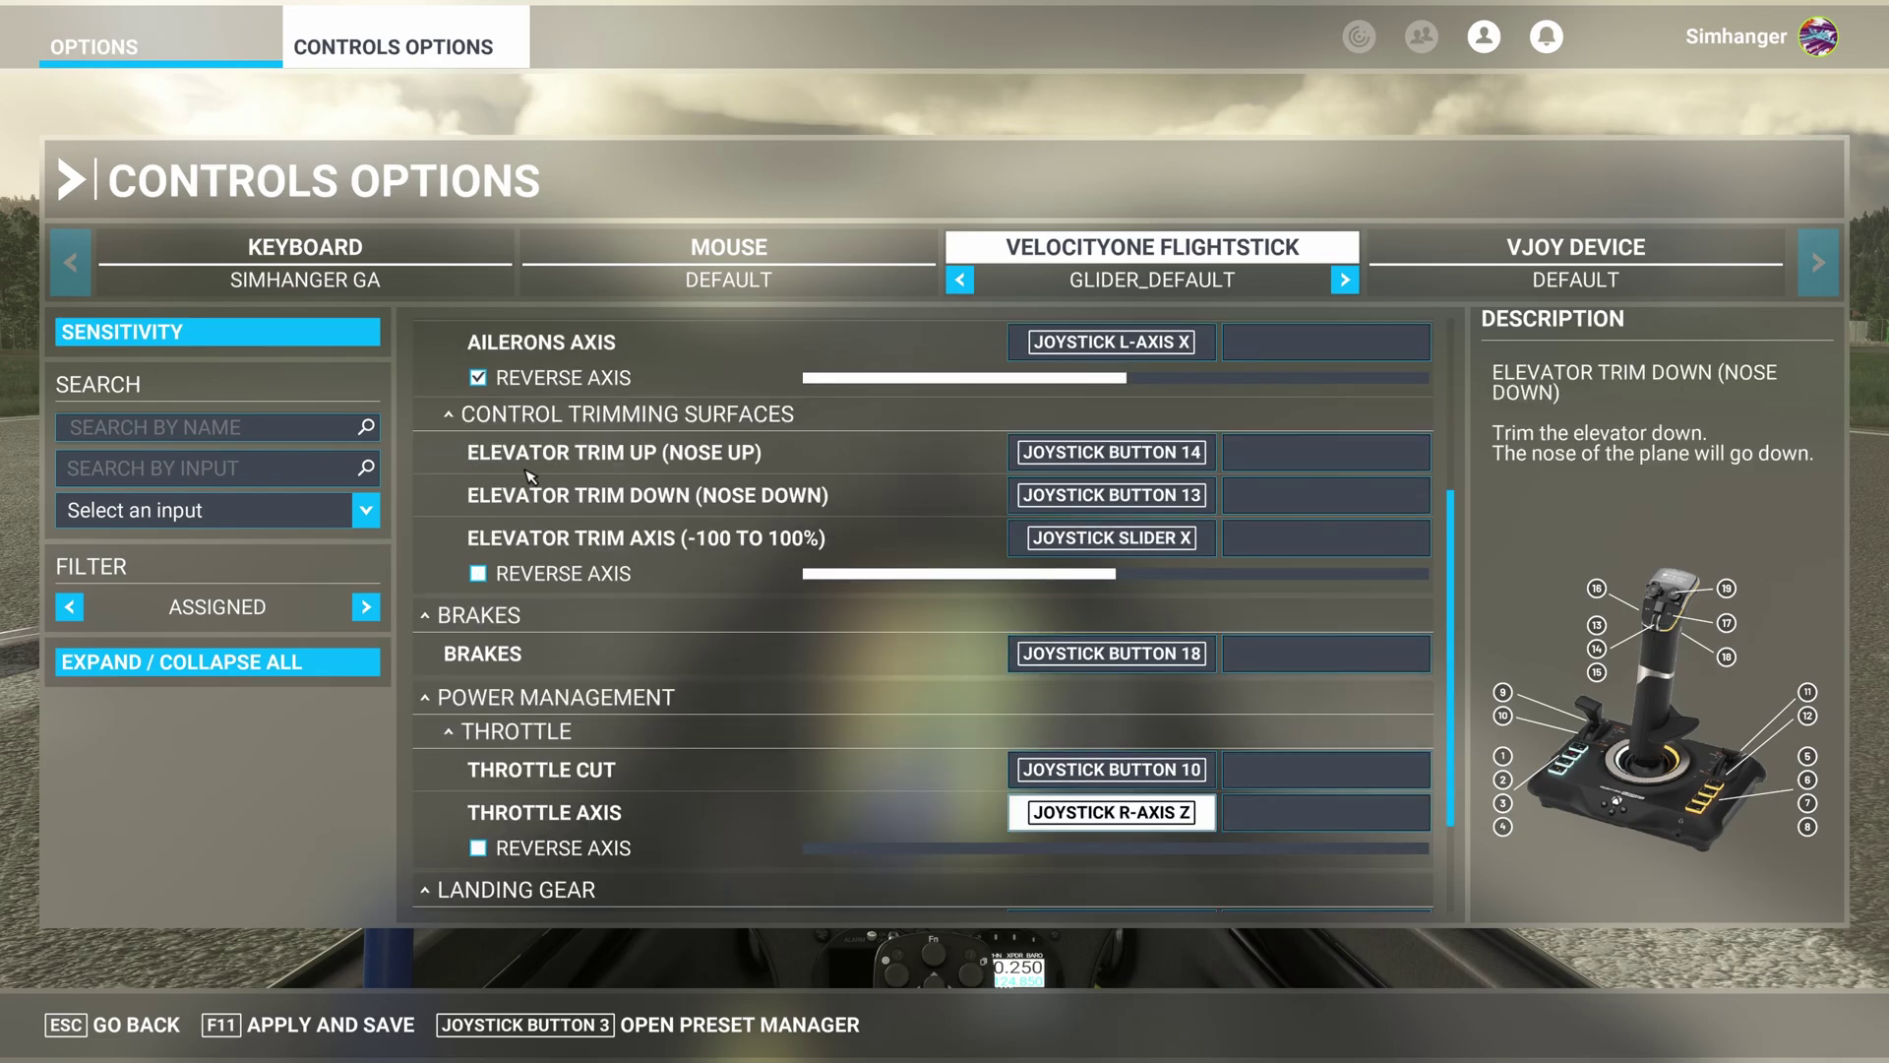
pyautogui.scroll(3, 528, 462)
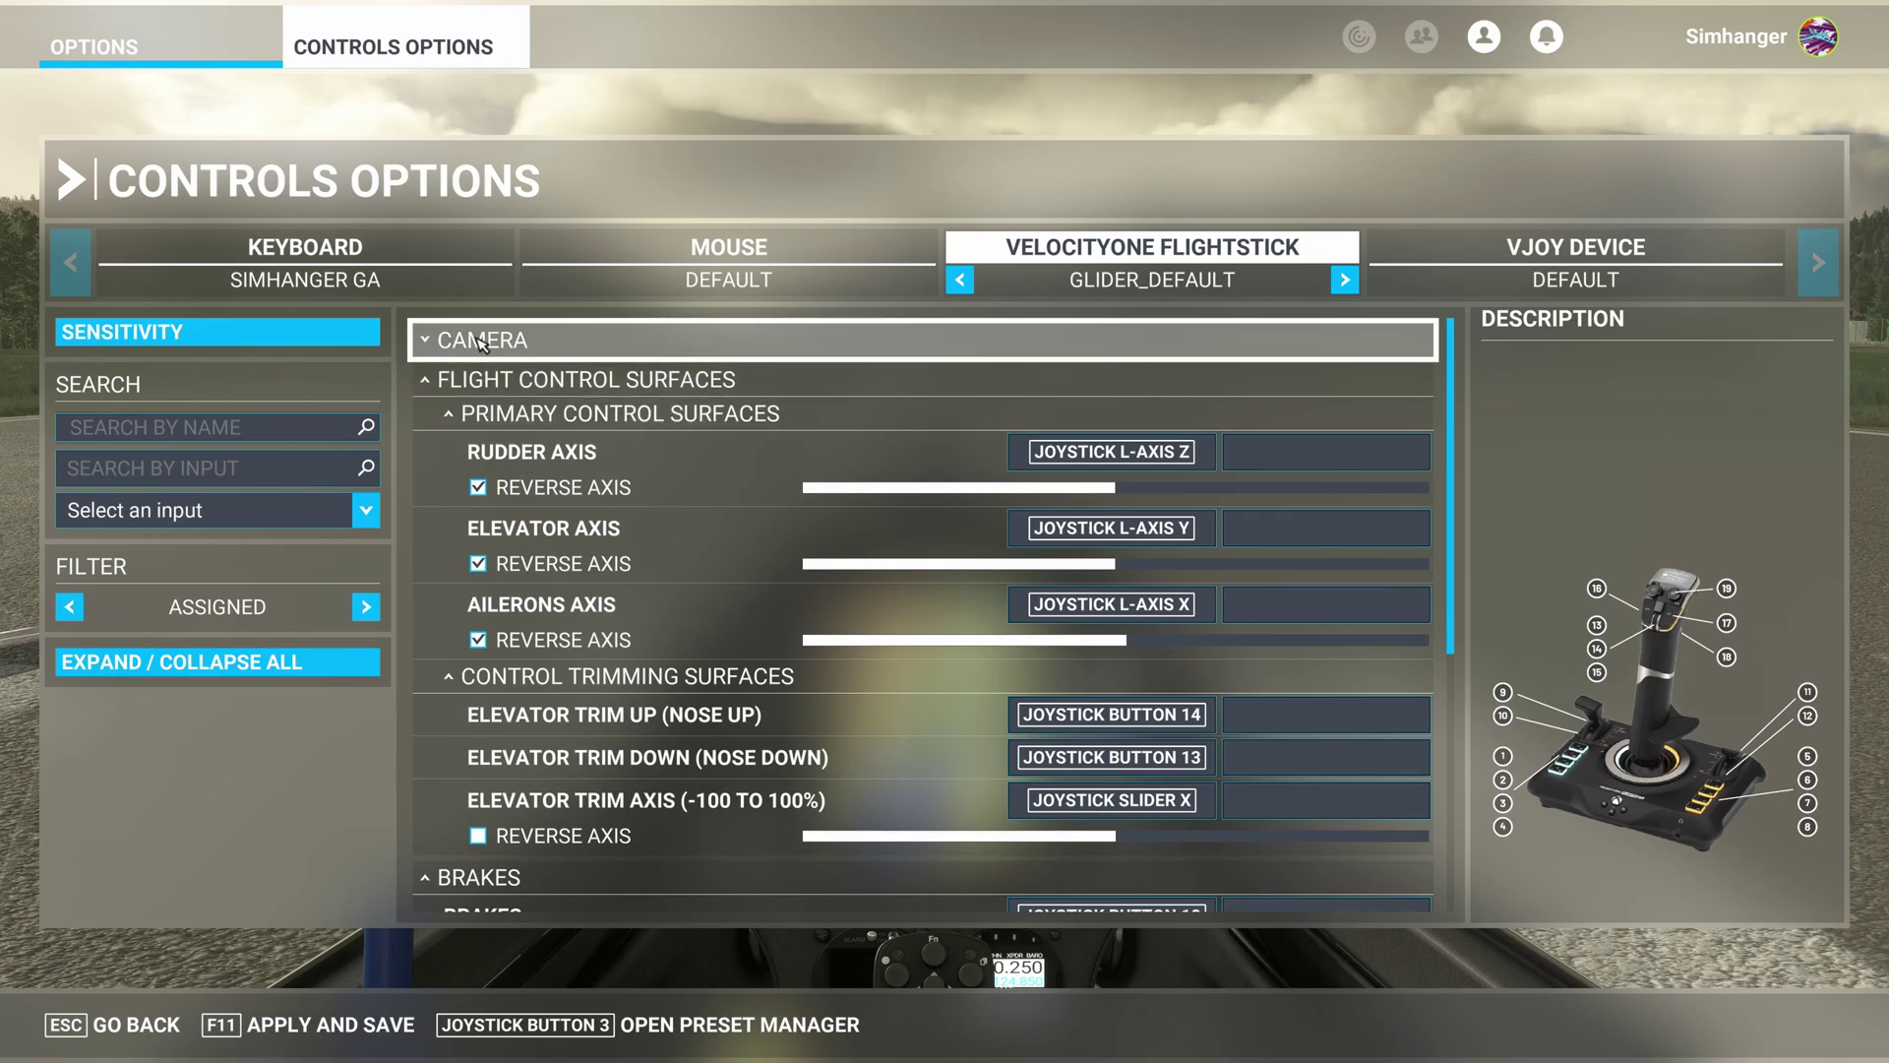
# Collapse all control categories and apply and save the GLIDER_DEFAULT profile
pyautogui.click(264, 666)
pyautogui.click(262, 667)
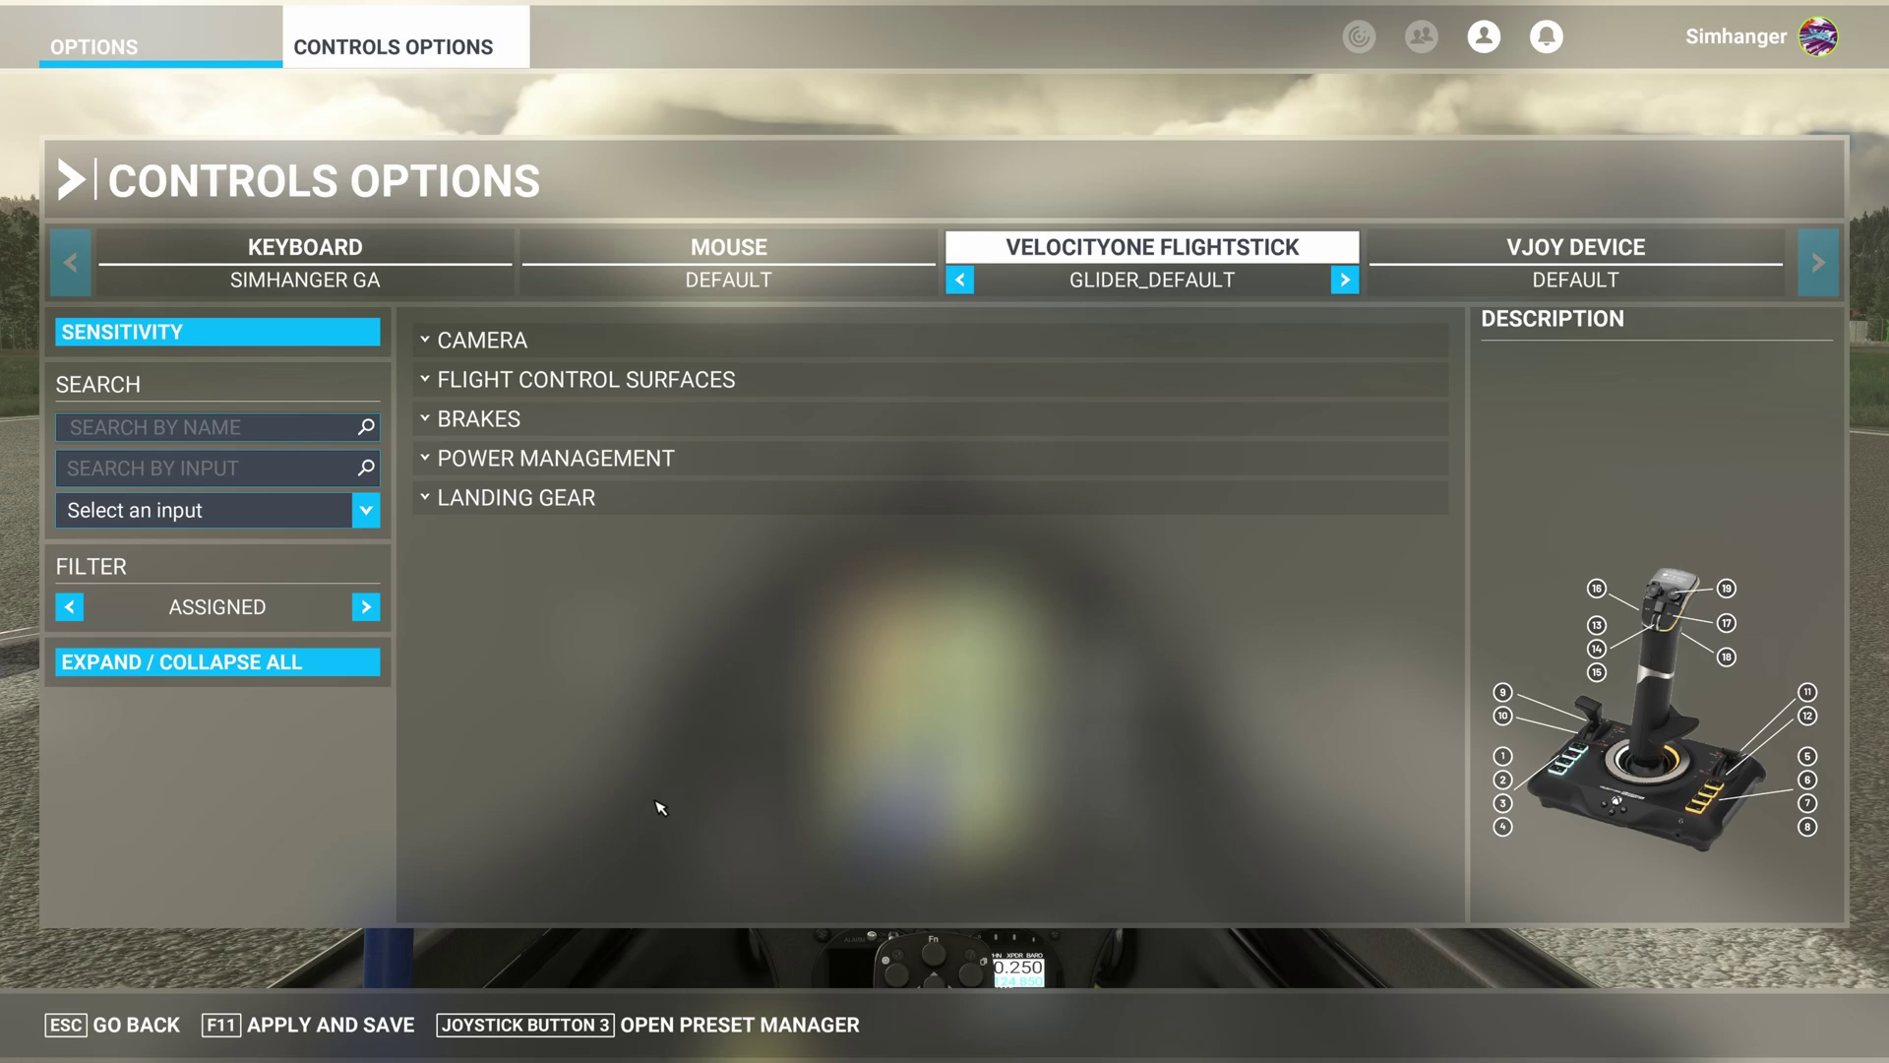
pyautogui.click(331, 1026)
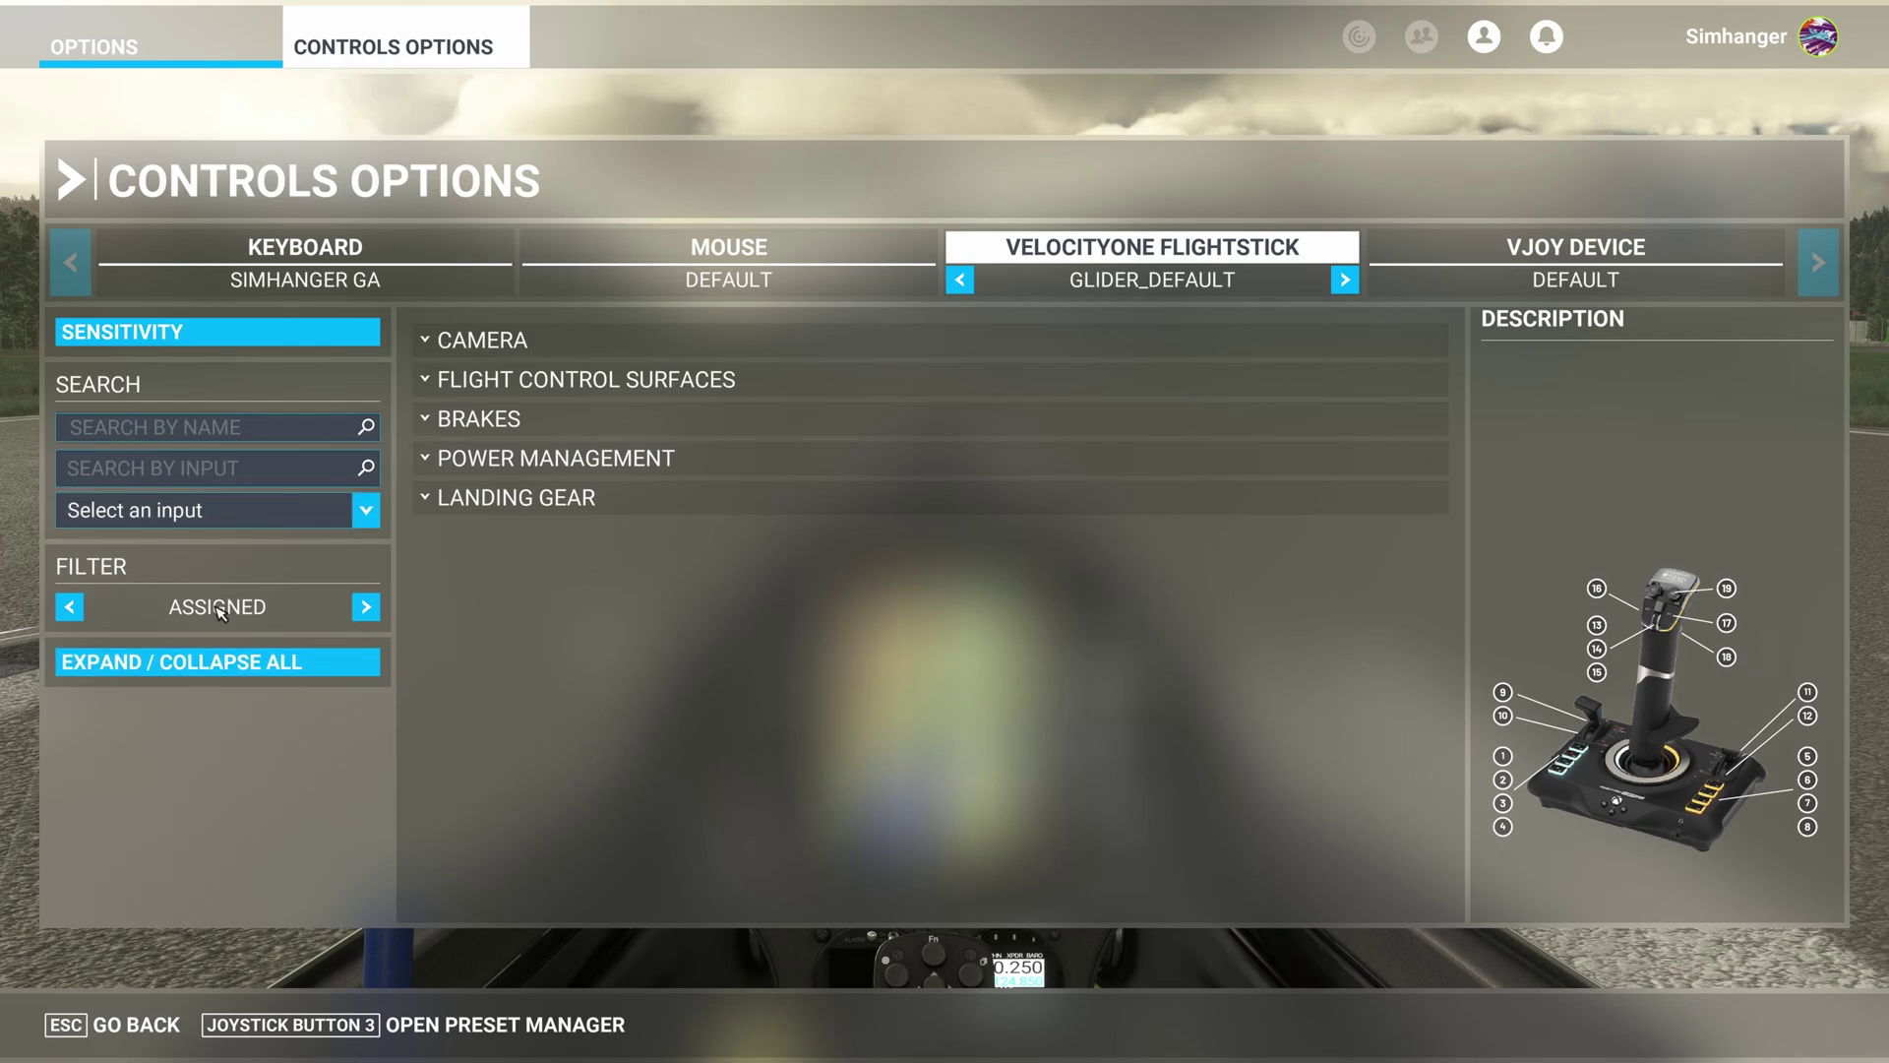
# Set the command filter to All and search the commands by name for "tow"
pyautogui.click(366, 608)
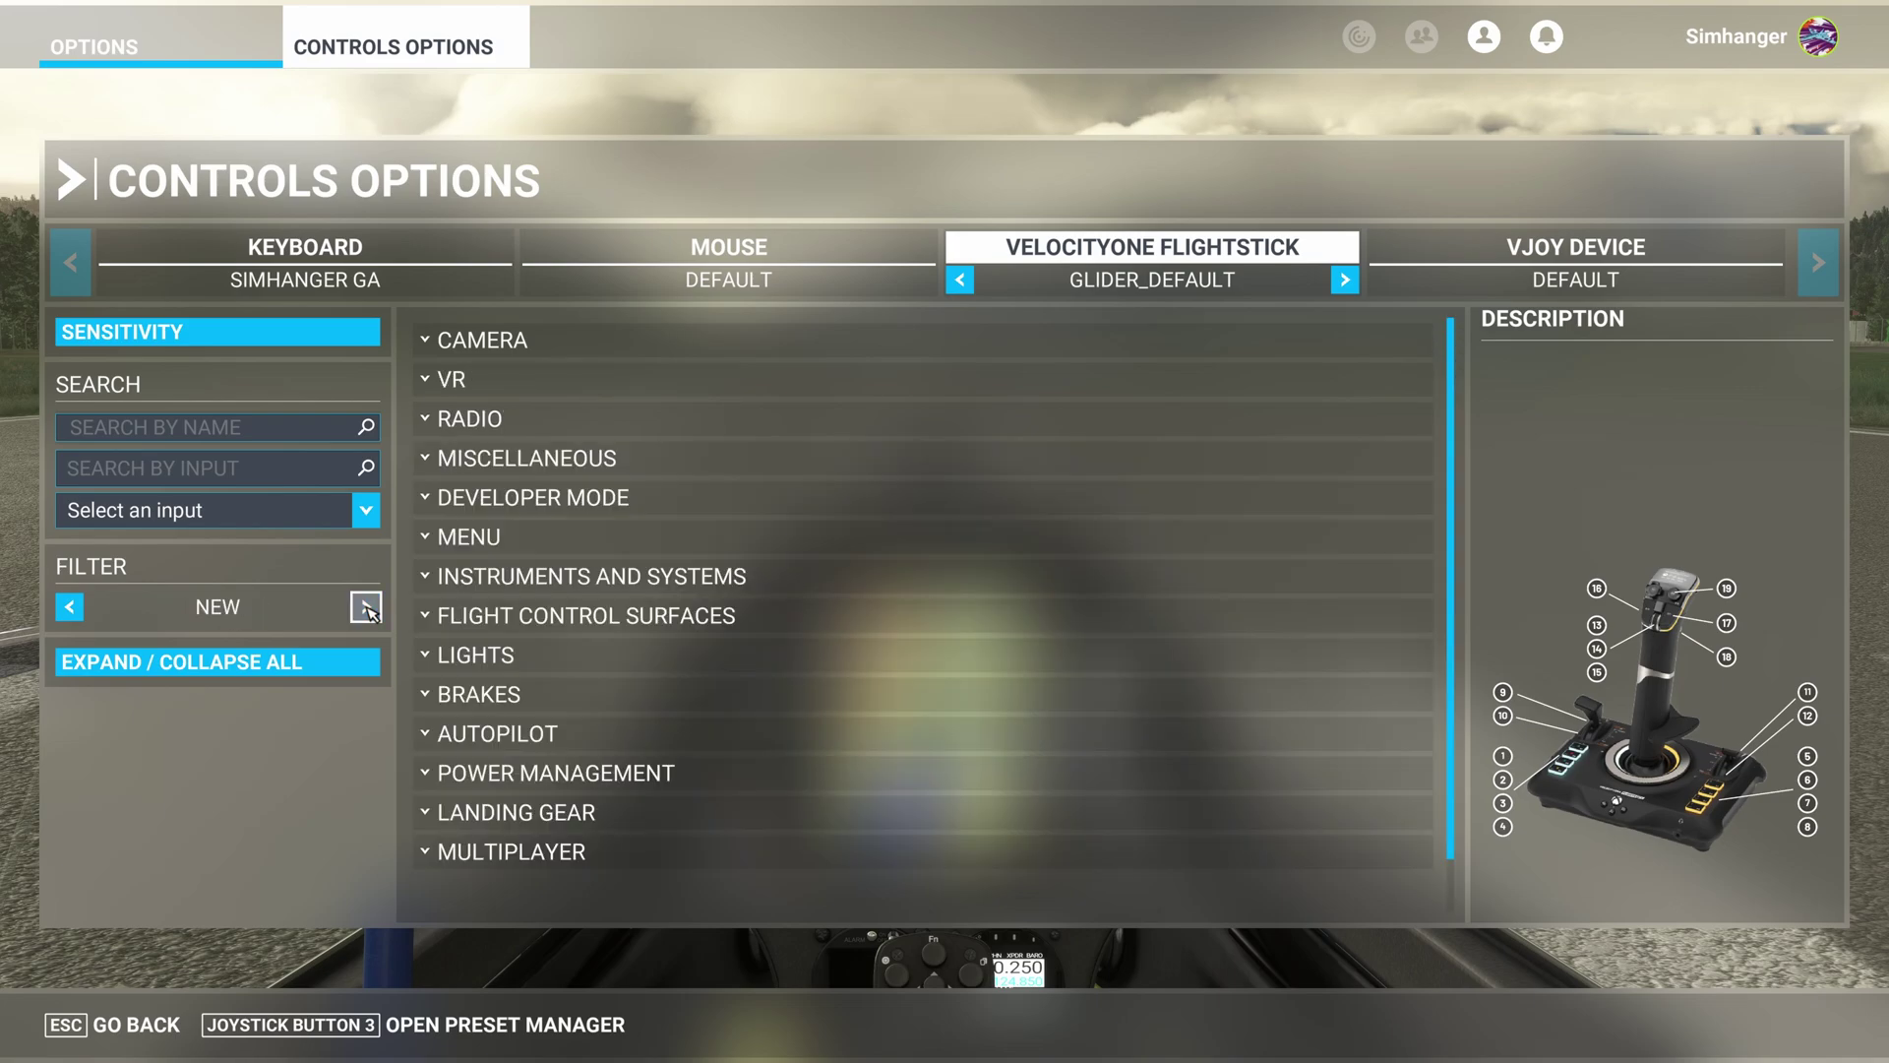
pyautogui.click(366, 608)
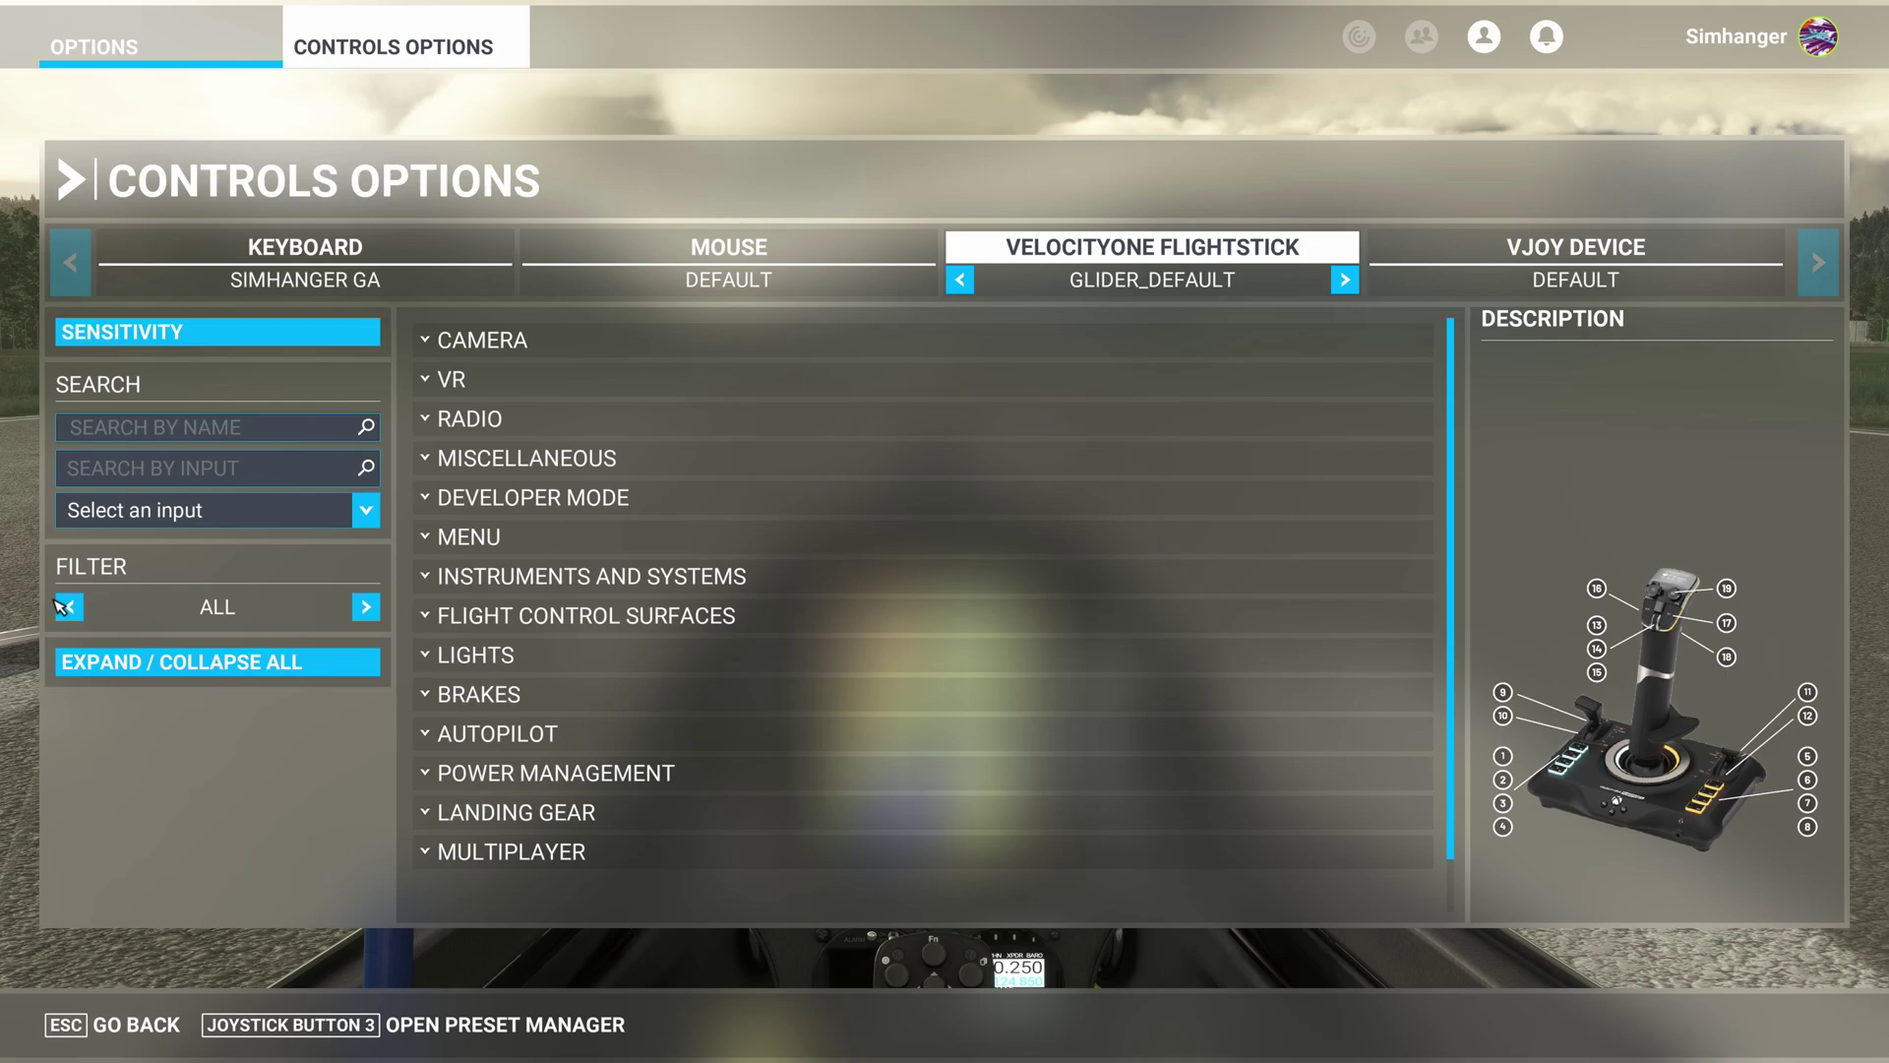
pyautogui.click(106, 433)
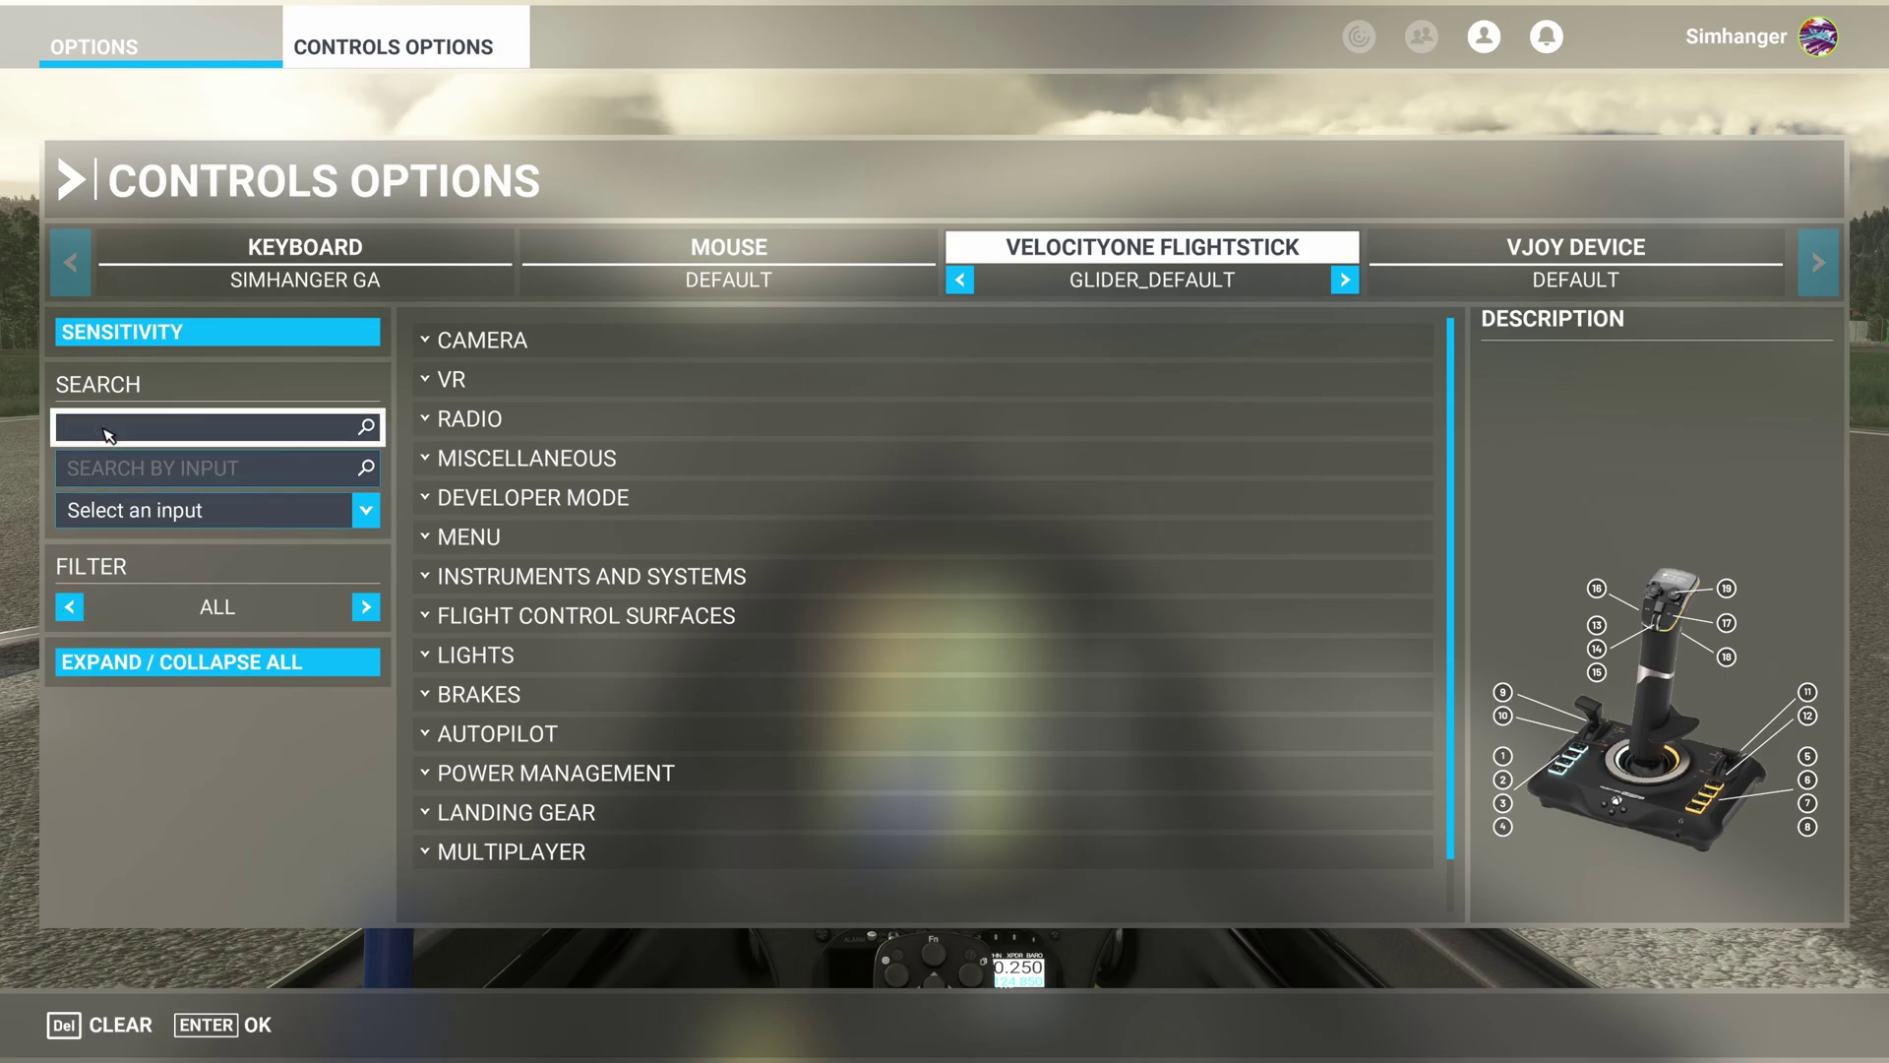
pyautogui.write('tow')
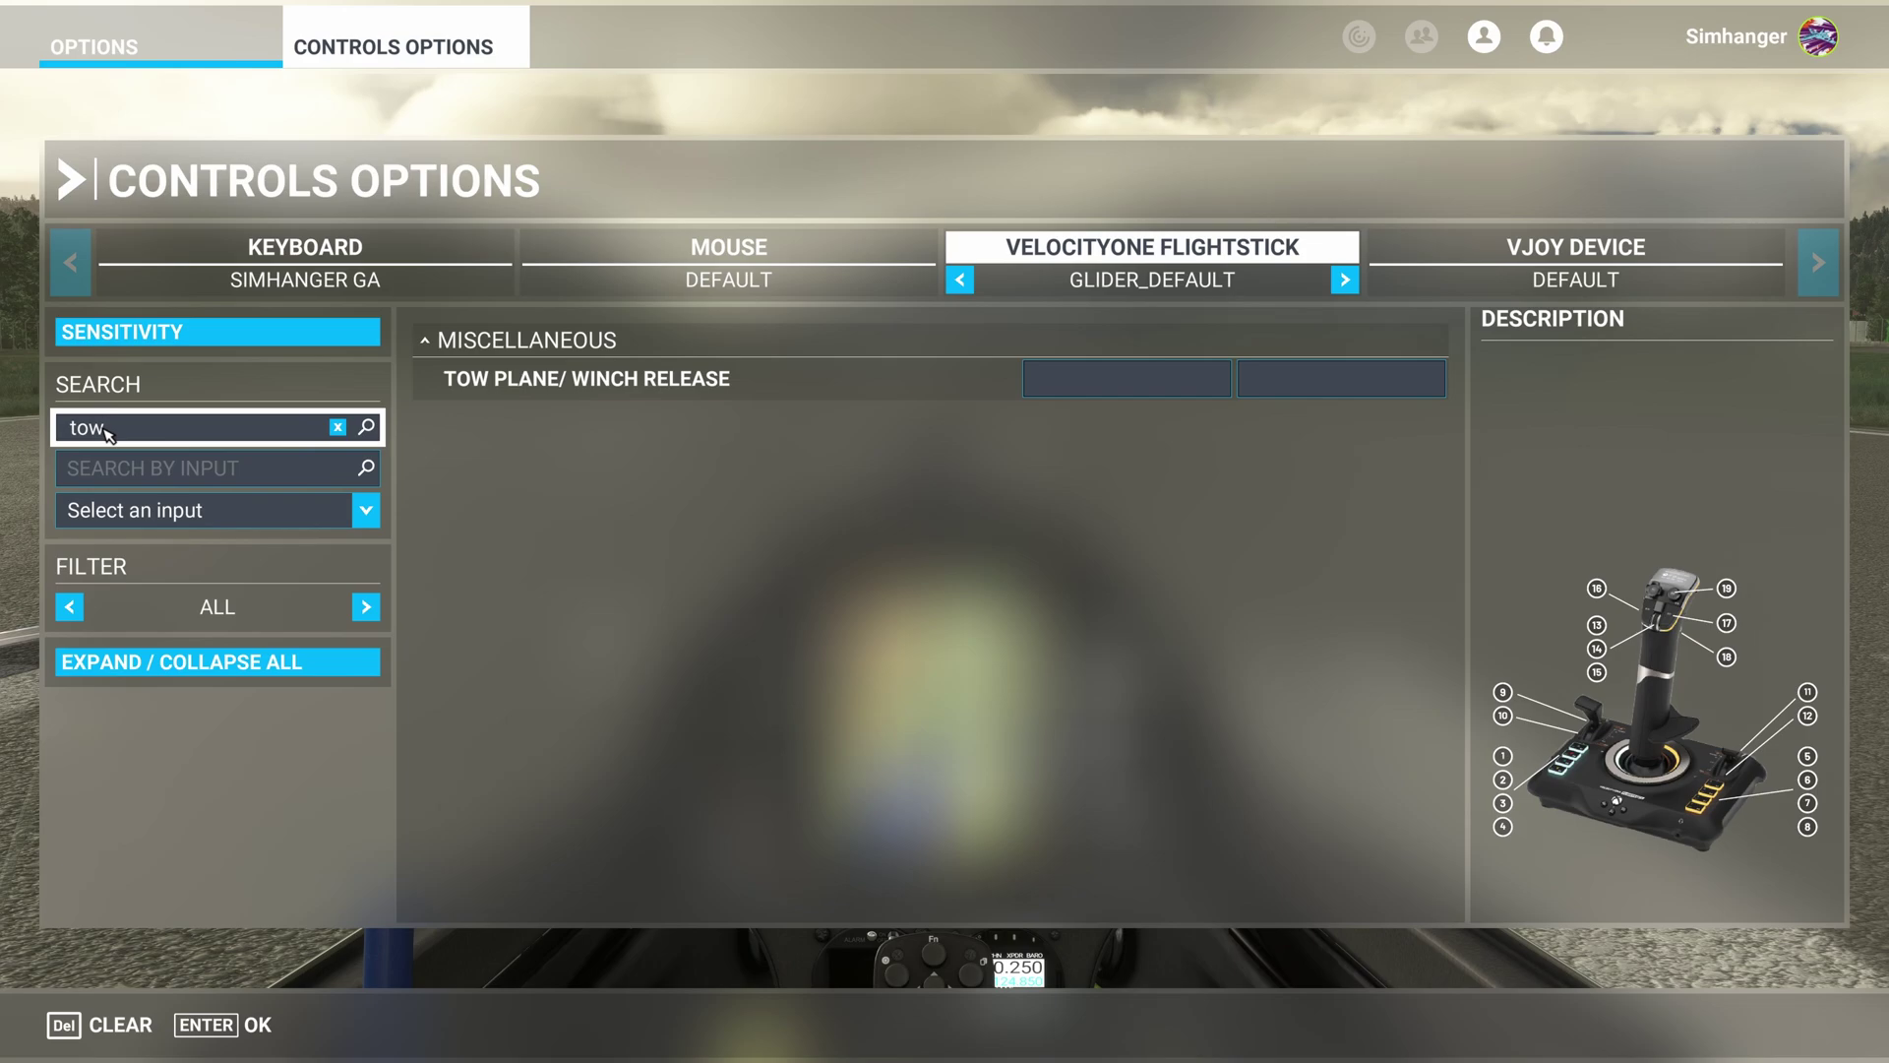
pyautogui.press('Return')
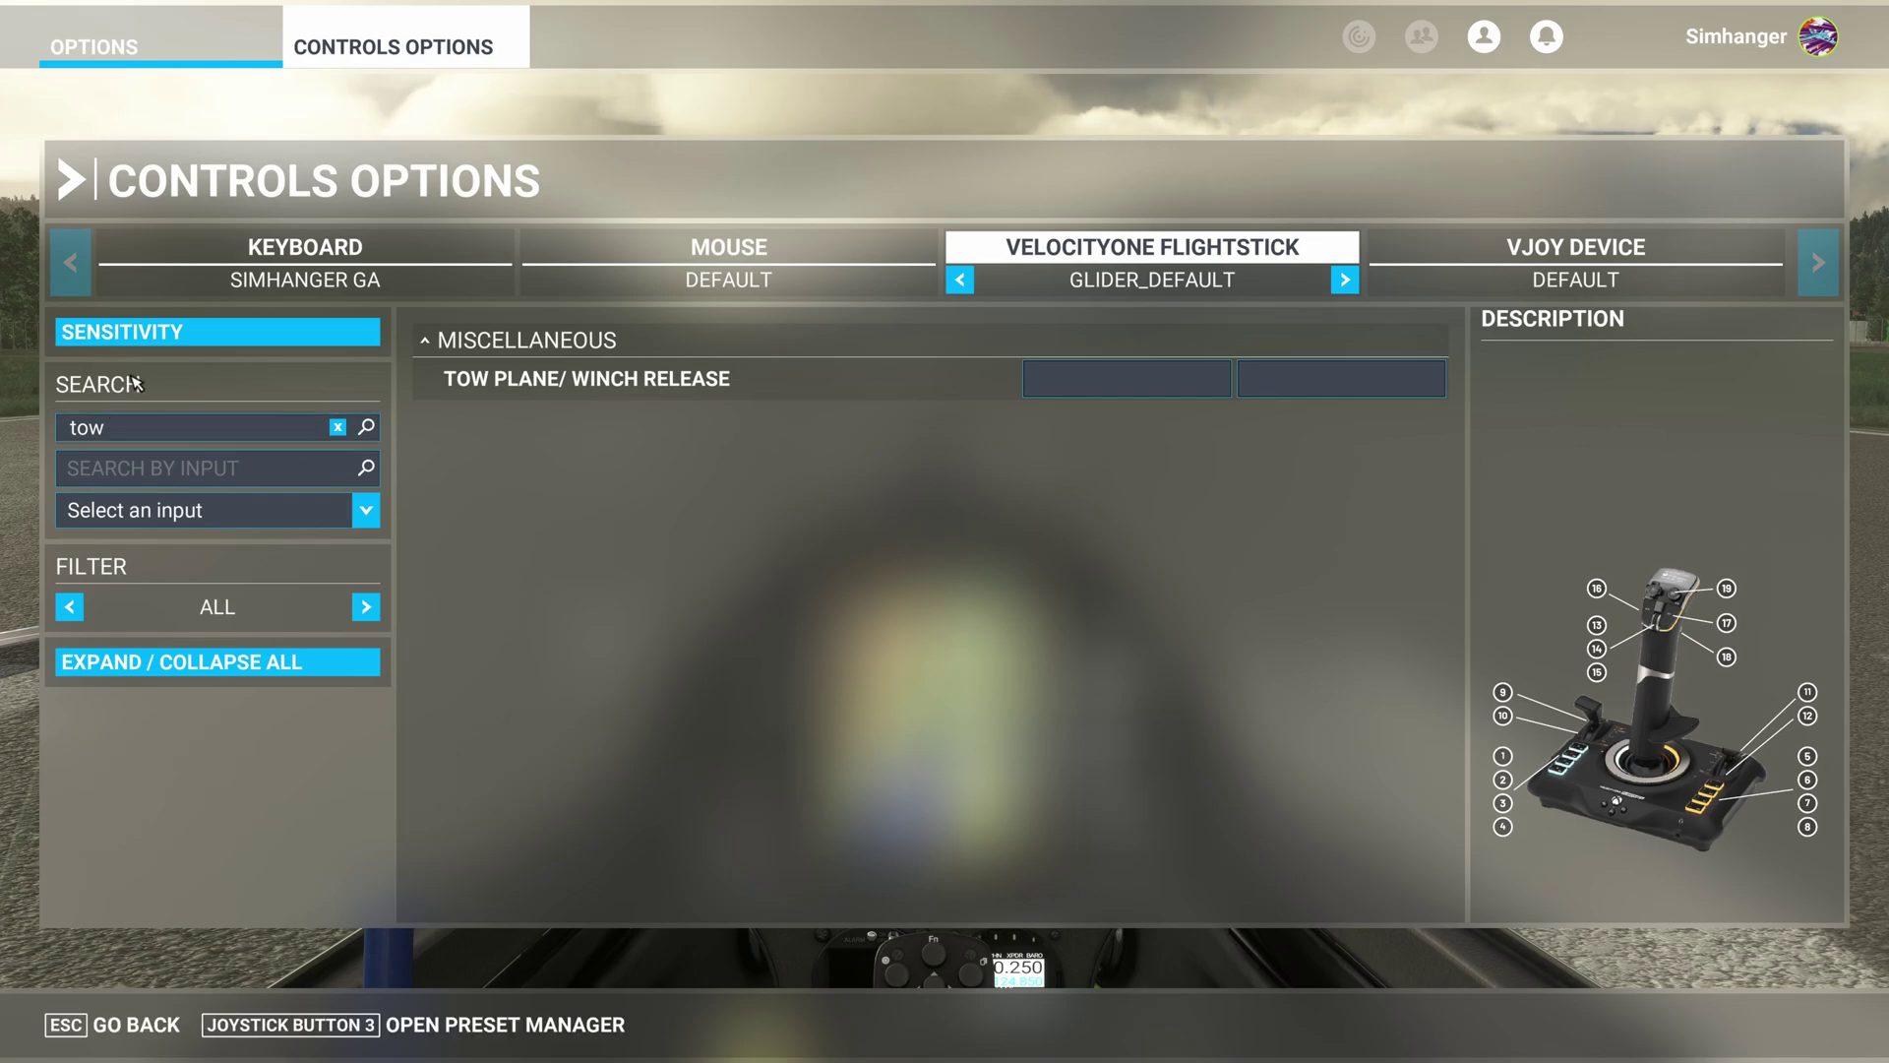
# Assign Joystick Button 2 to Tow Plane/Winch Release with the On Press action type, and clear the name search
pyautogui.moveTo(566, 395)
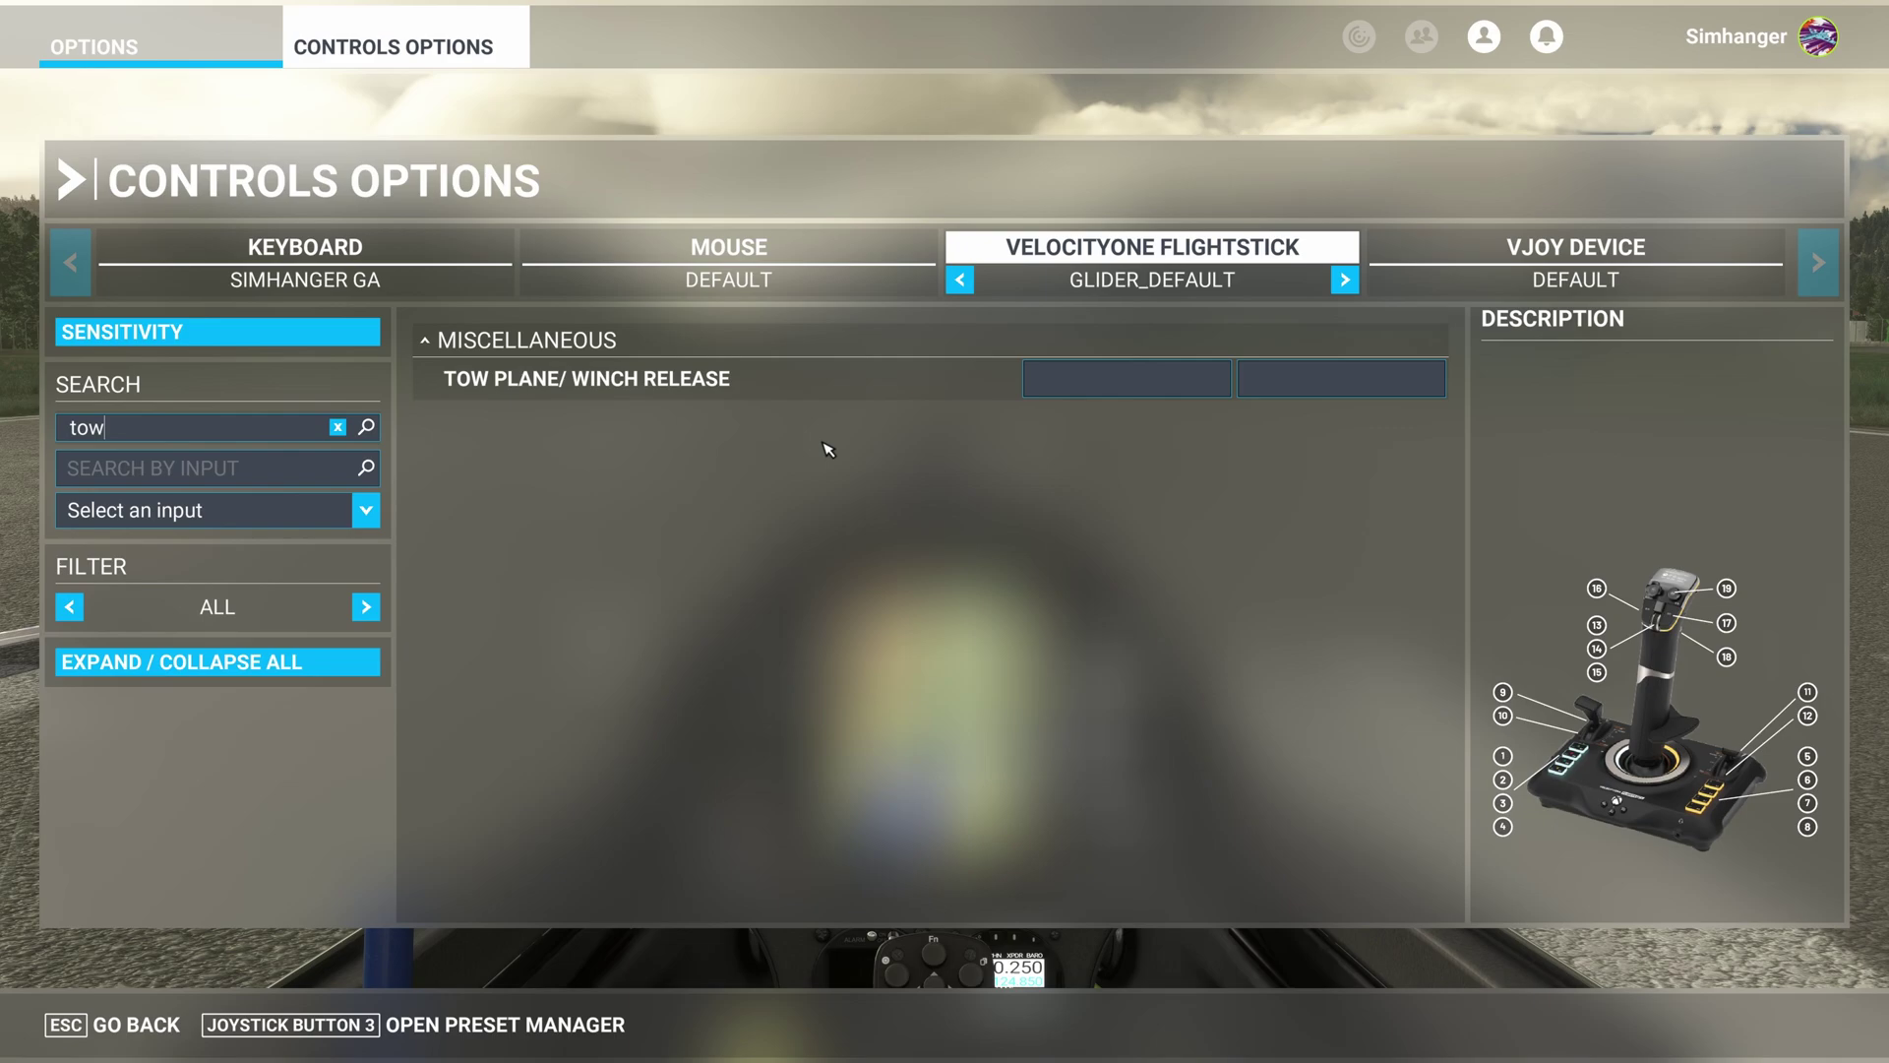
pyautogui.click(1147, 390)
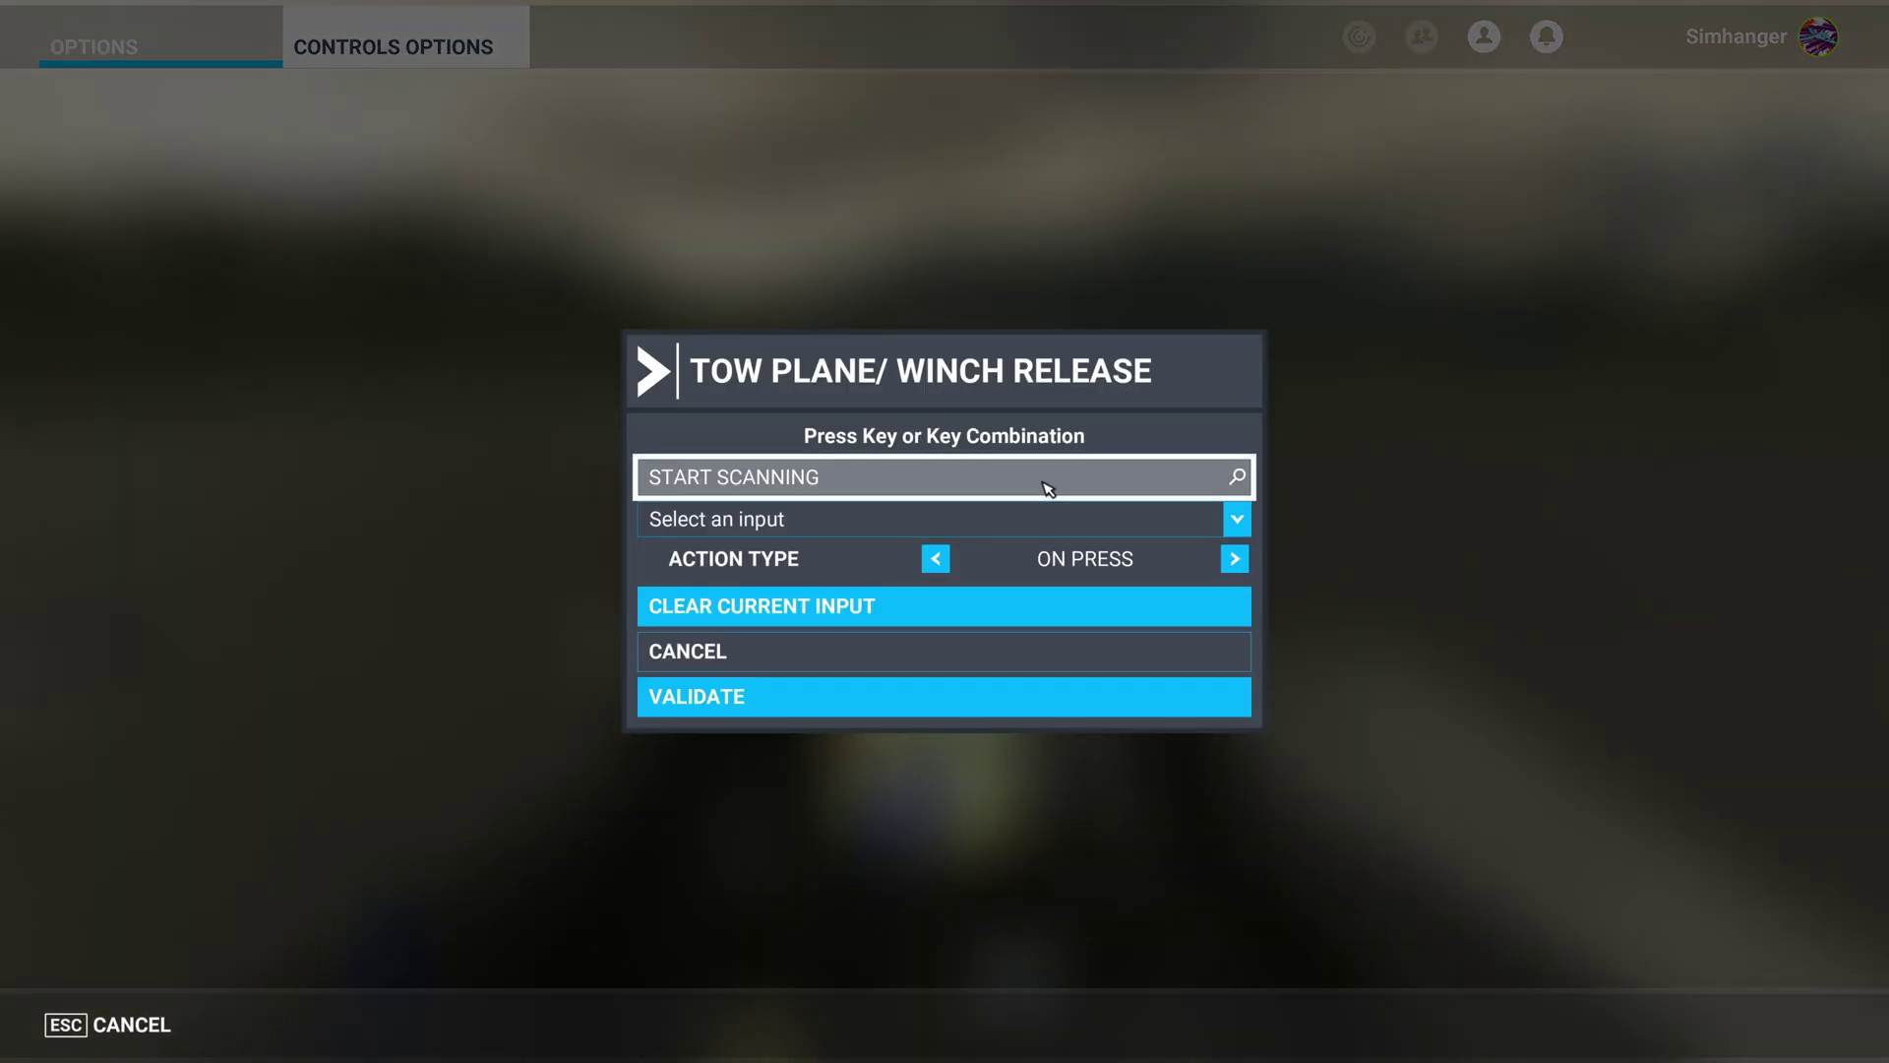
pyautogui.click(1046, 484)
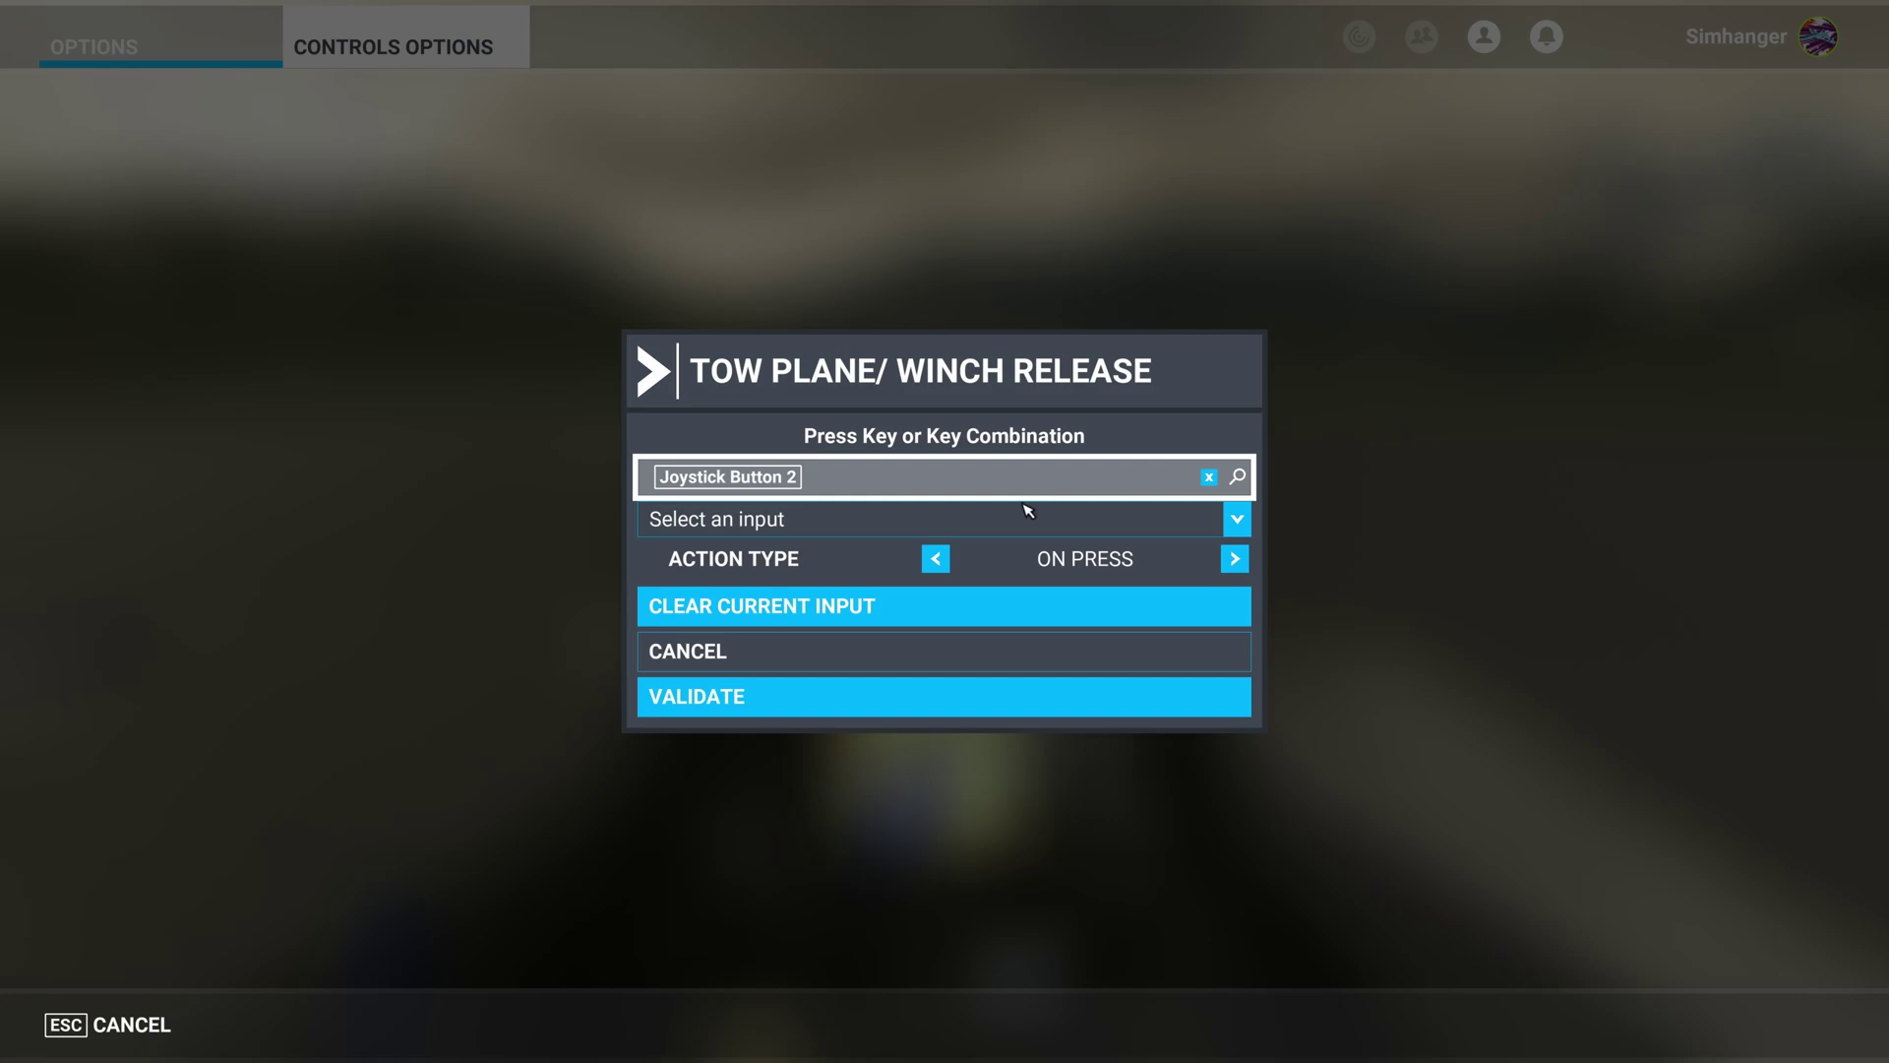
pyautogui.click(933, 706)
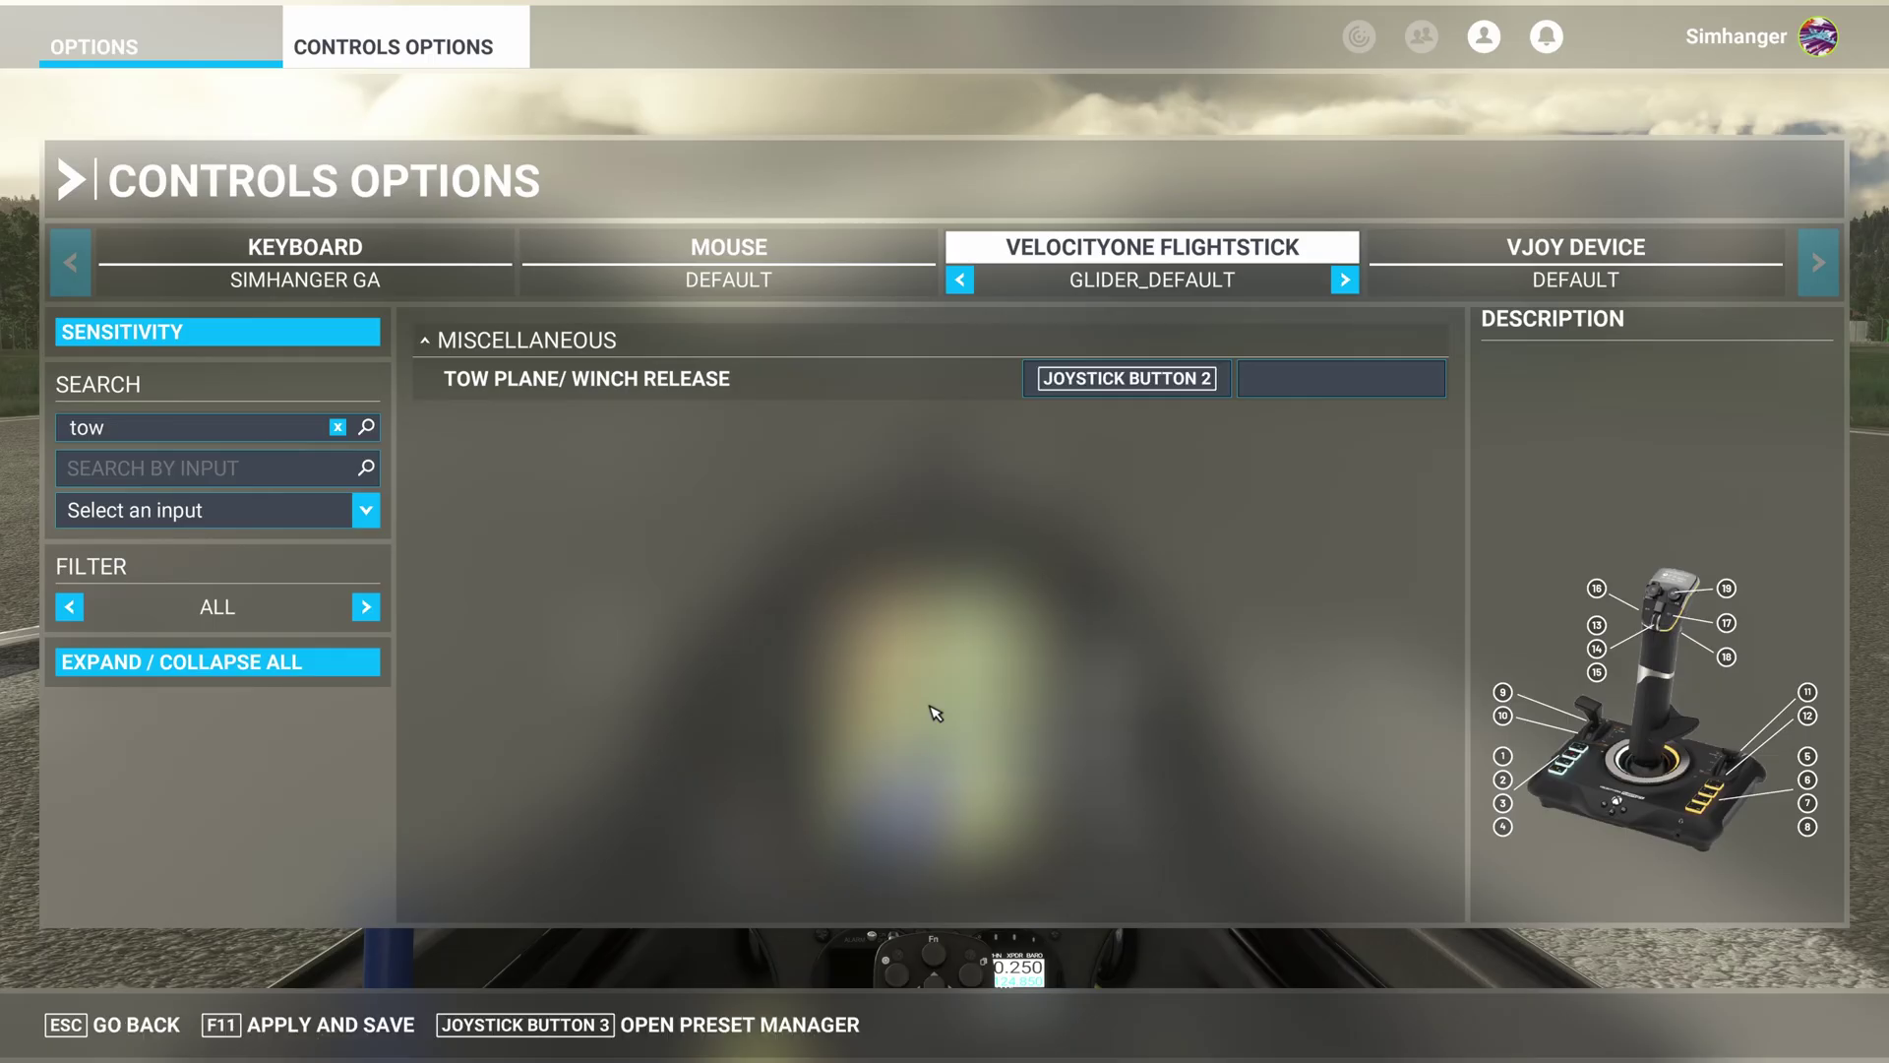
pyautogui.click(336, 428)
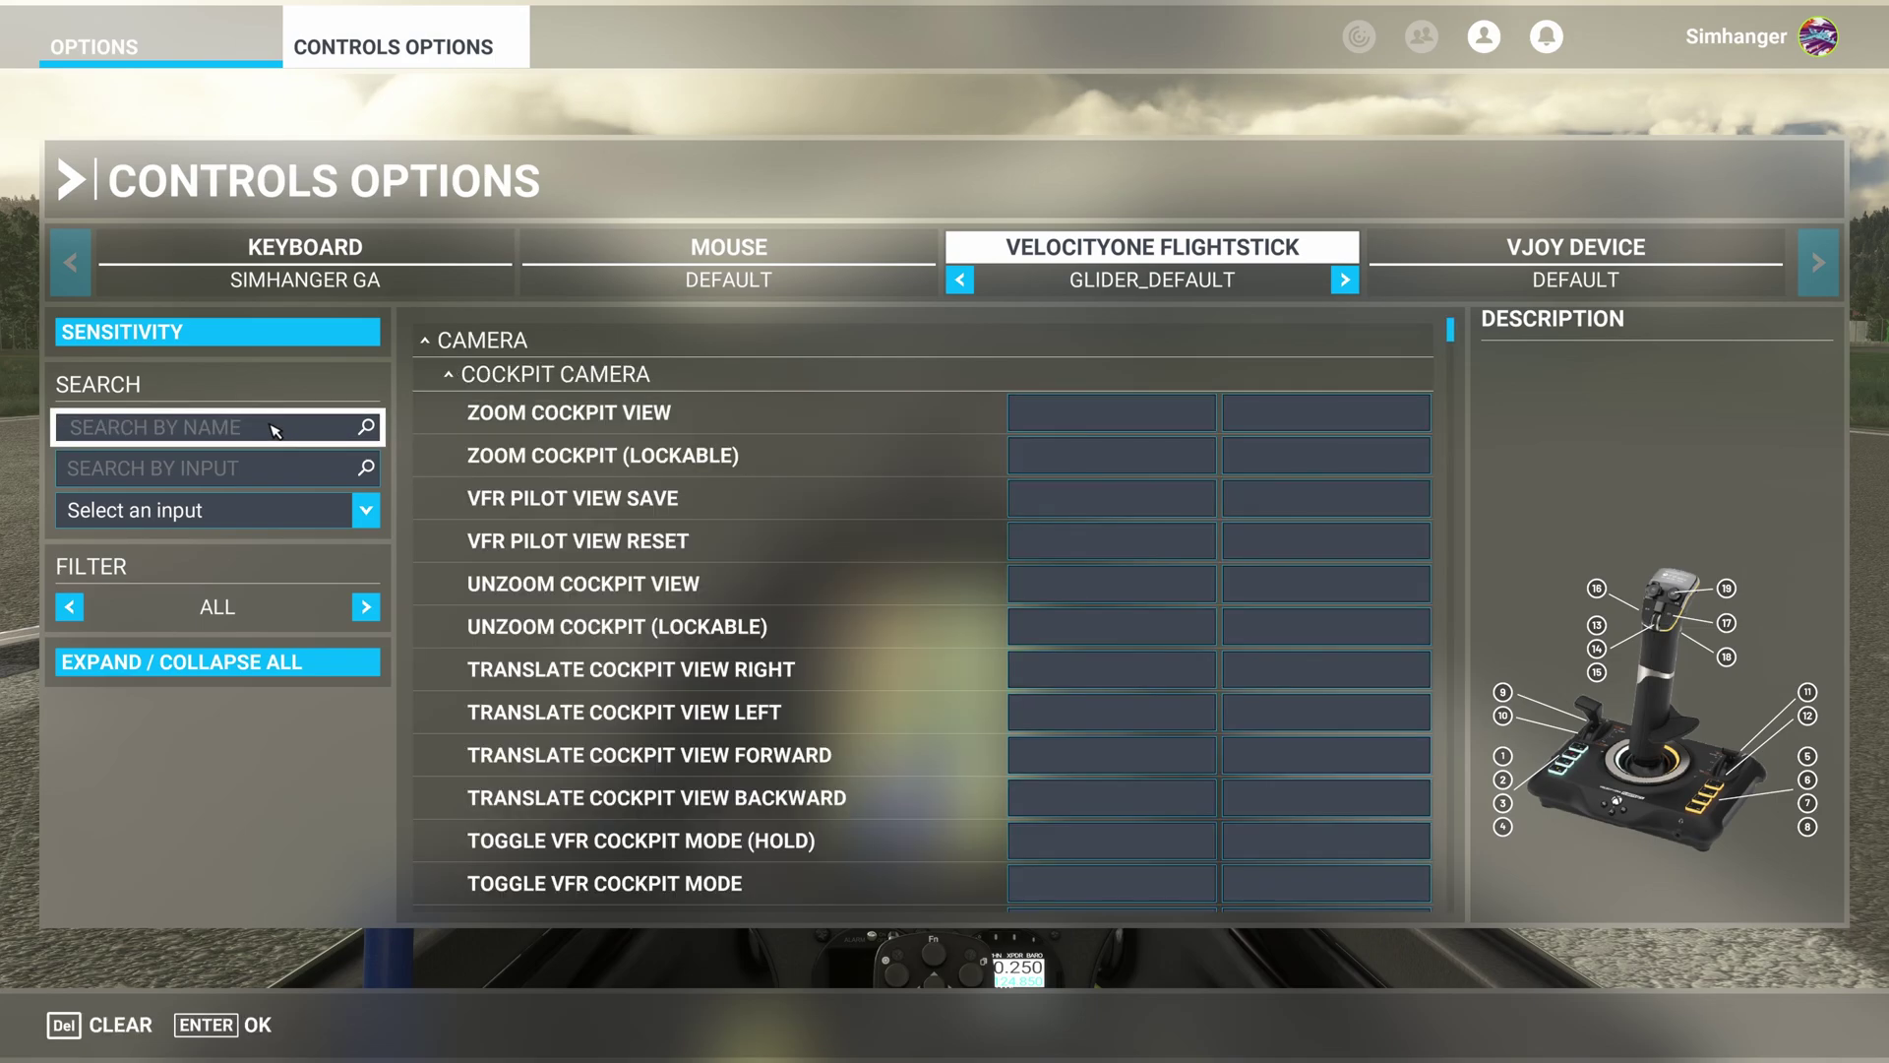
# Search the commands by name for "water" and assign Joystick Button 1 to Toggle Water Ballast Valve with the On Press action type
pyautogui.write('water')
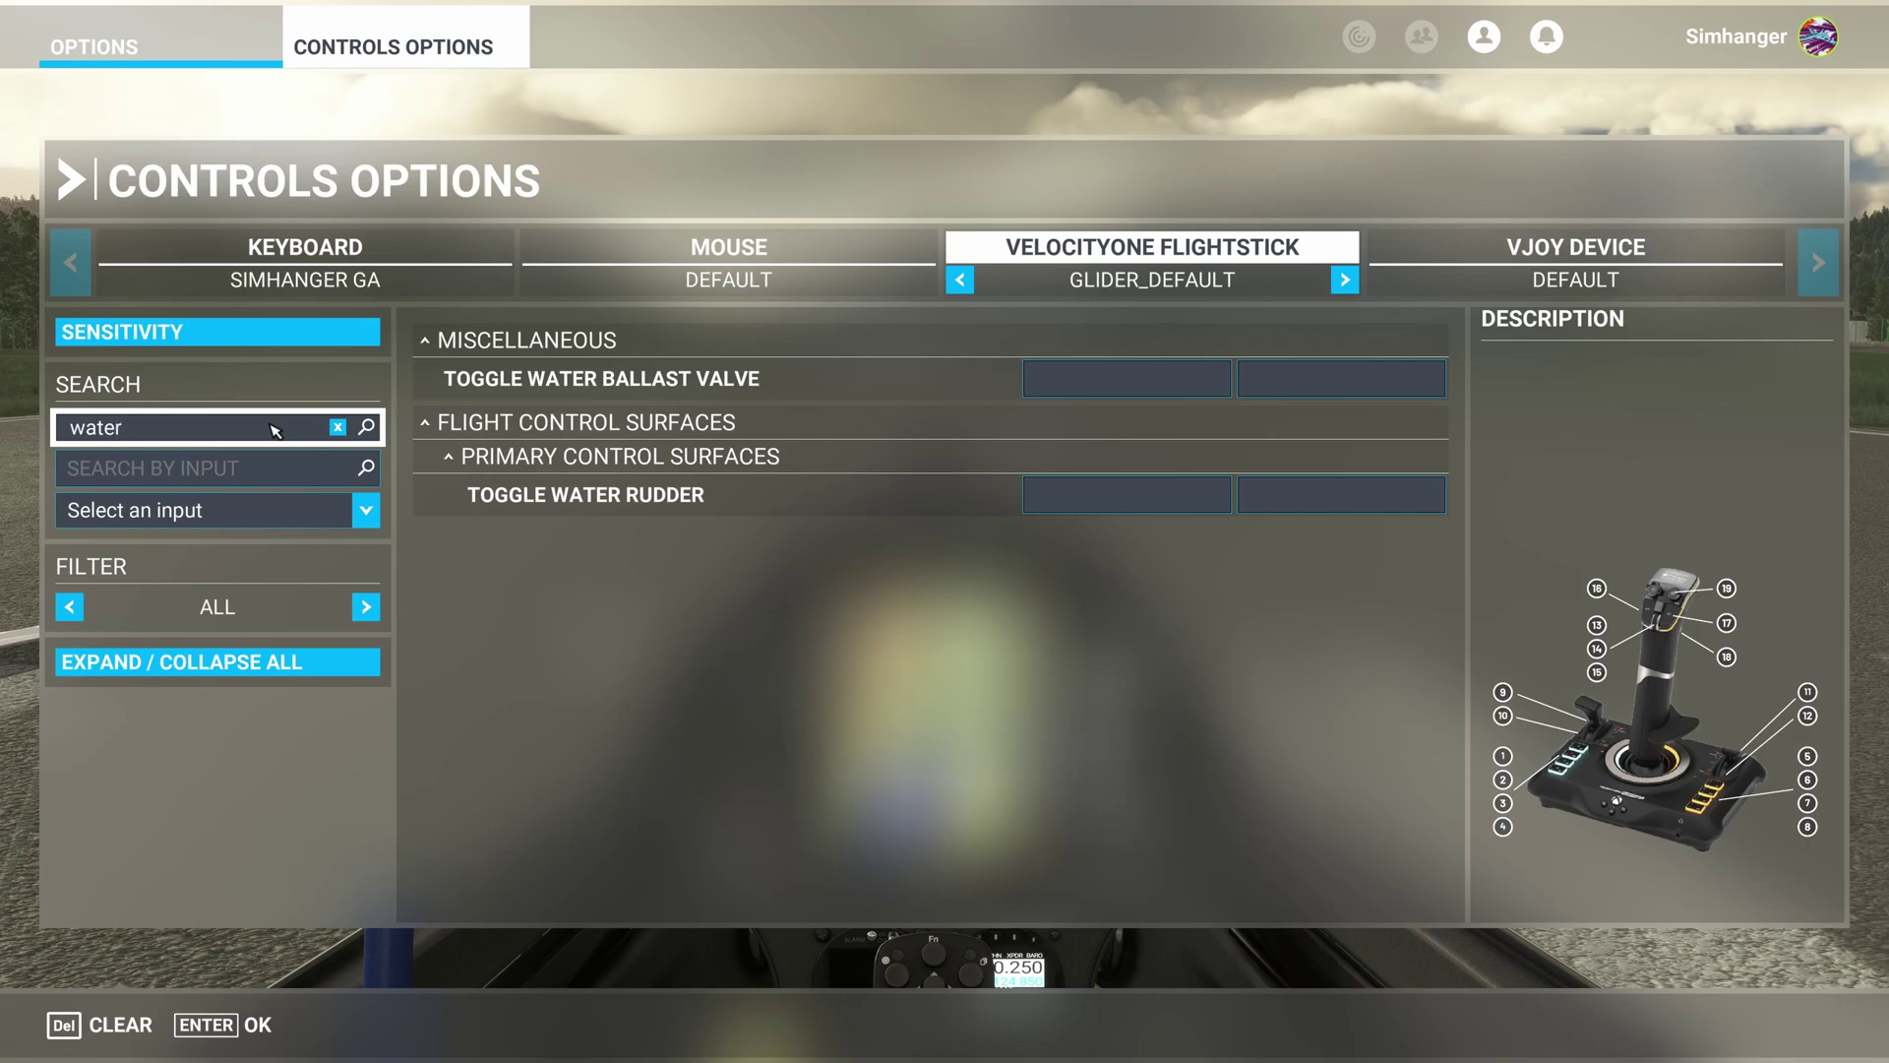
pyautogui.press('Return')
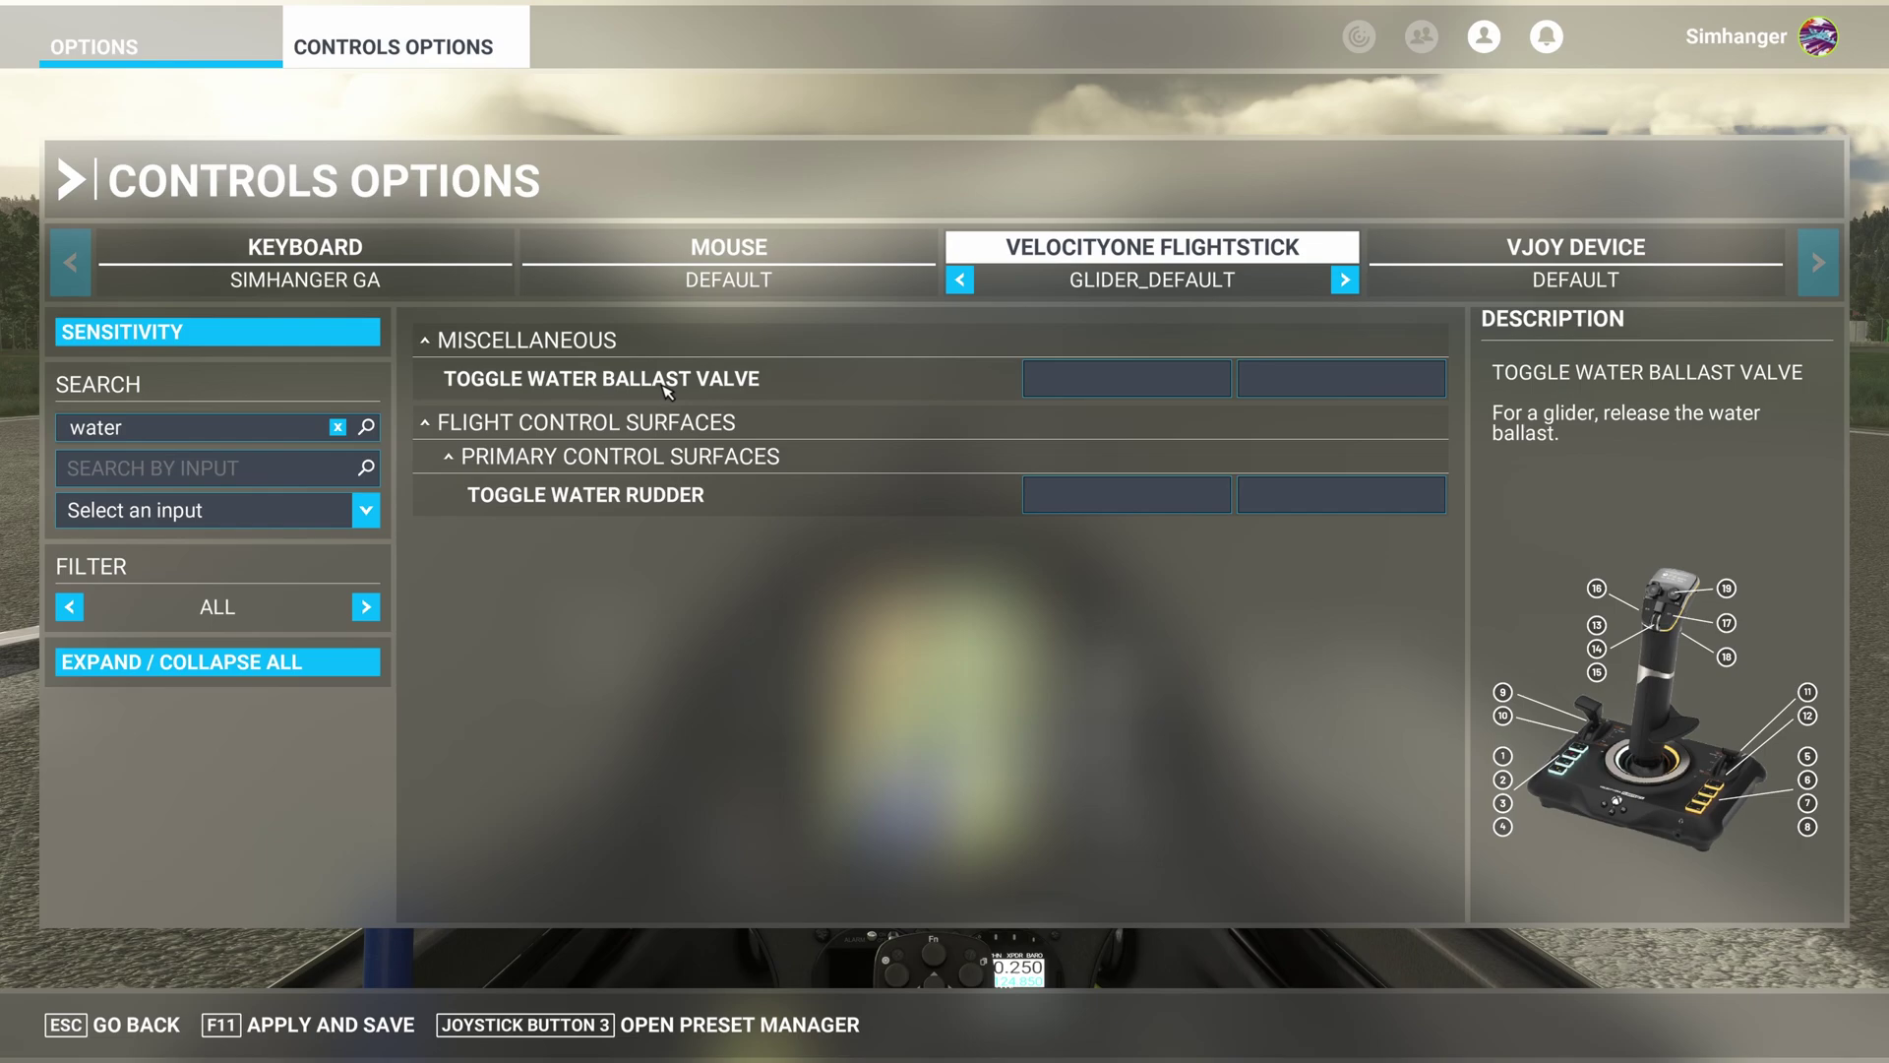
pyautogui.click(1100, 388)
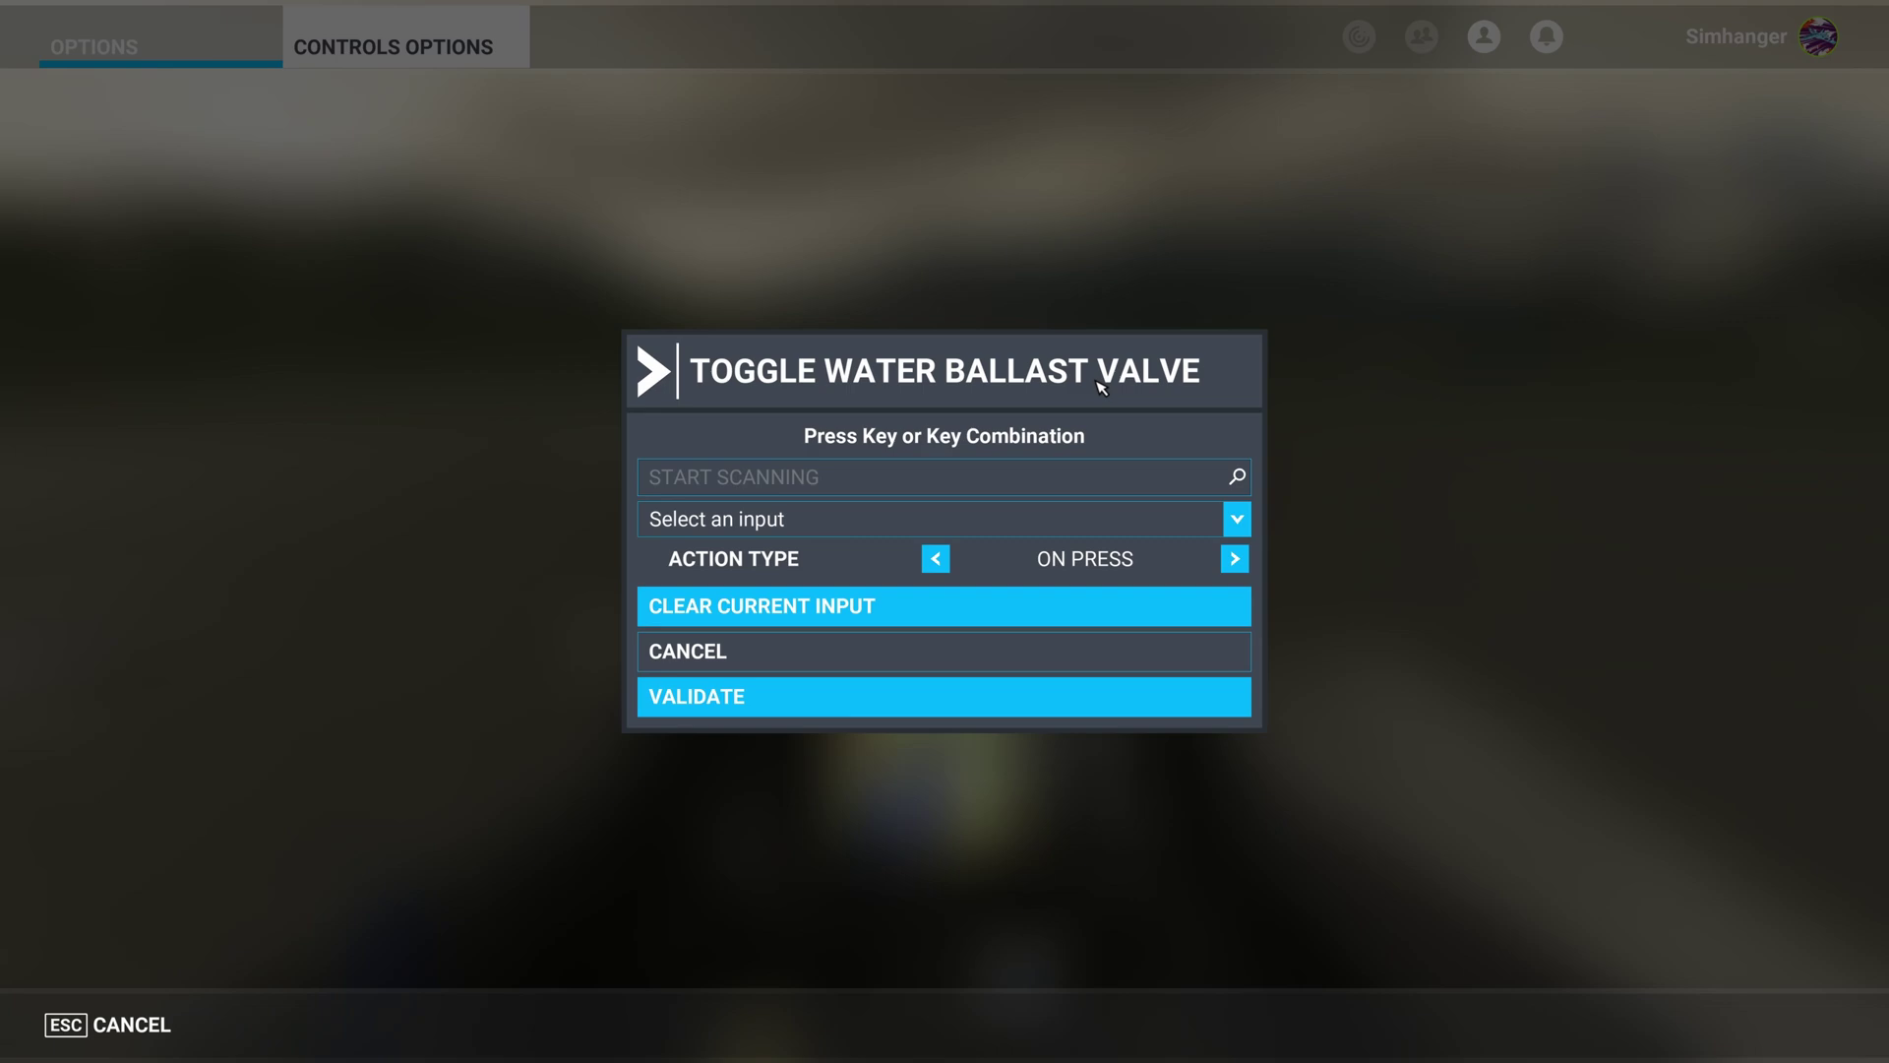
pyautogui.click(984, 484)
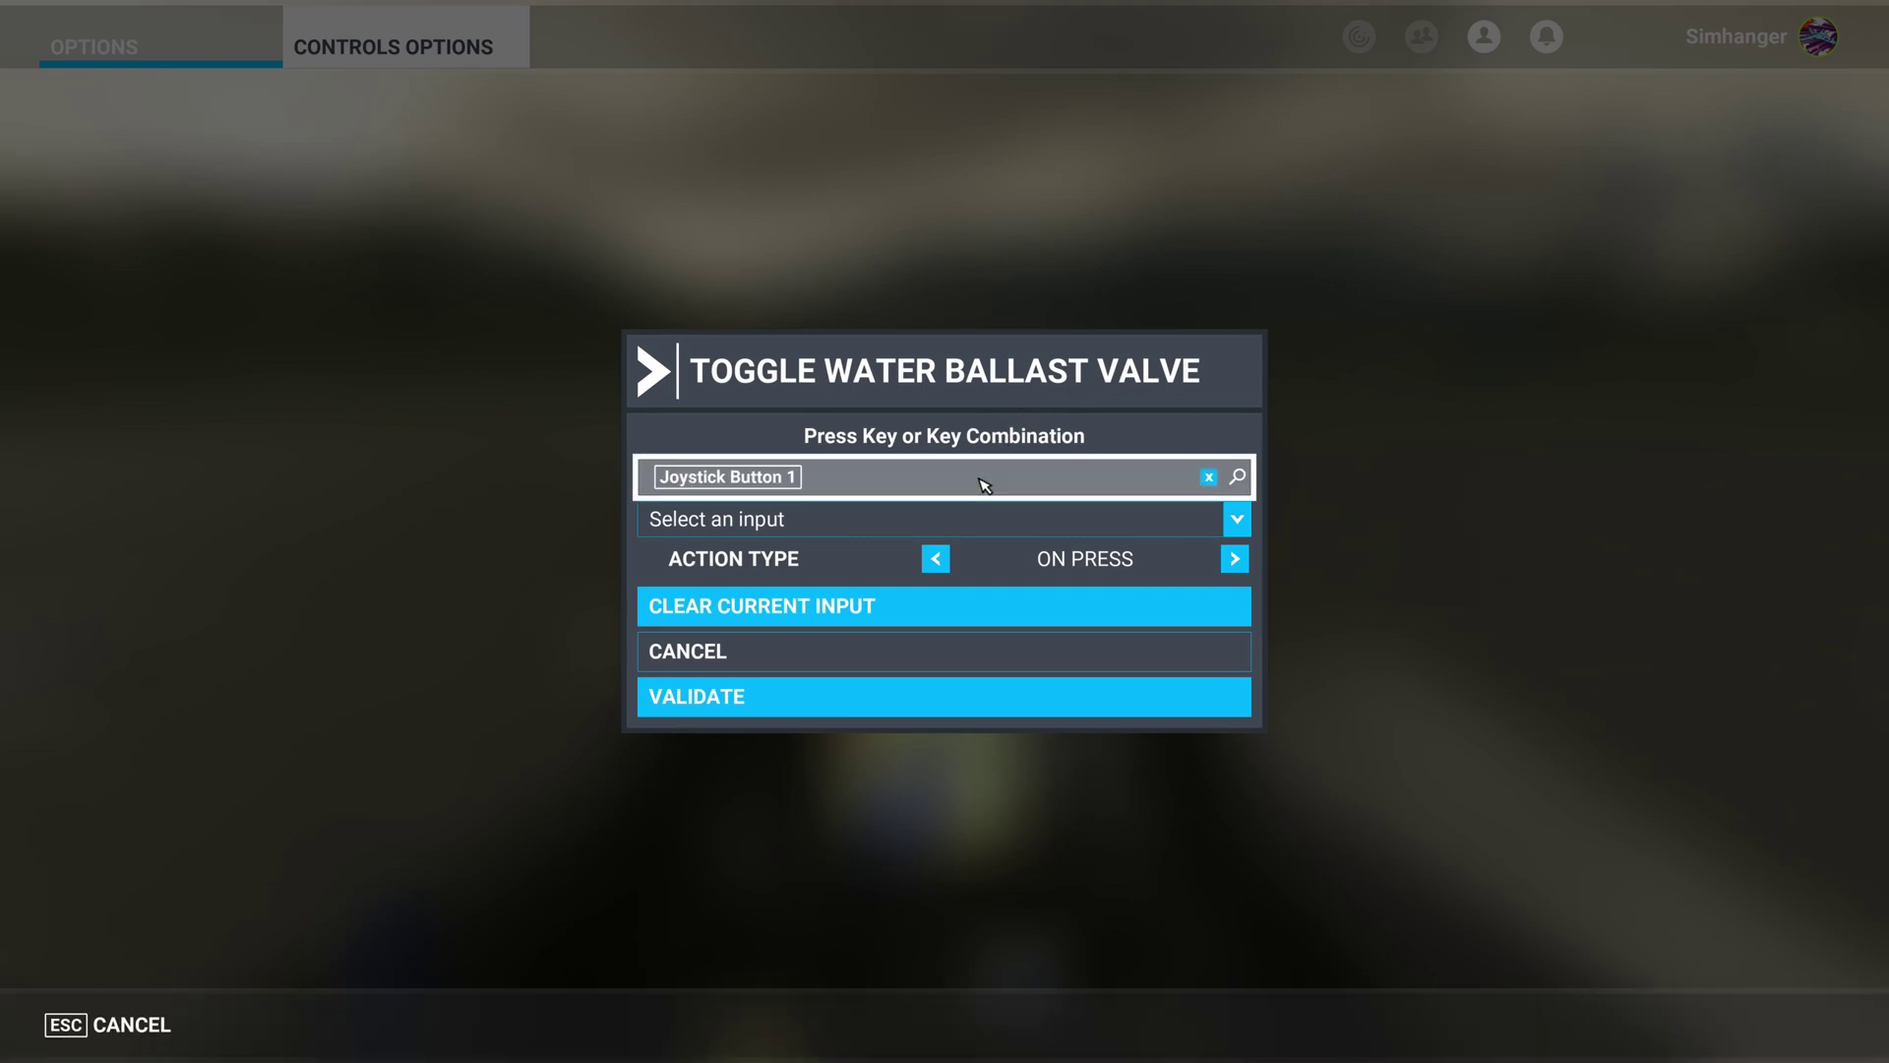
pyautogui.click(927, 703)
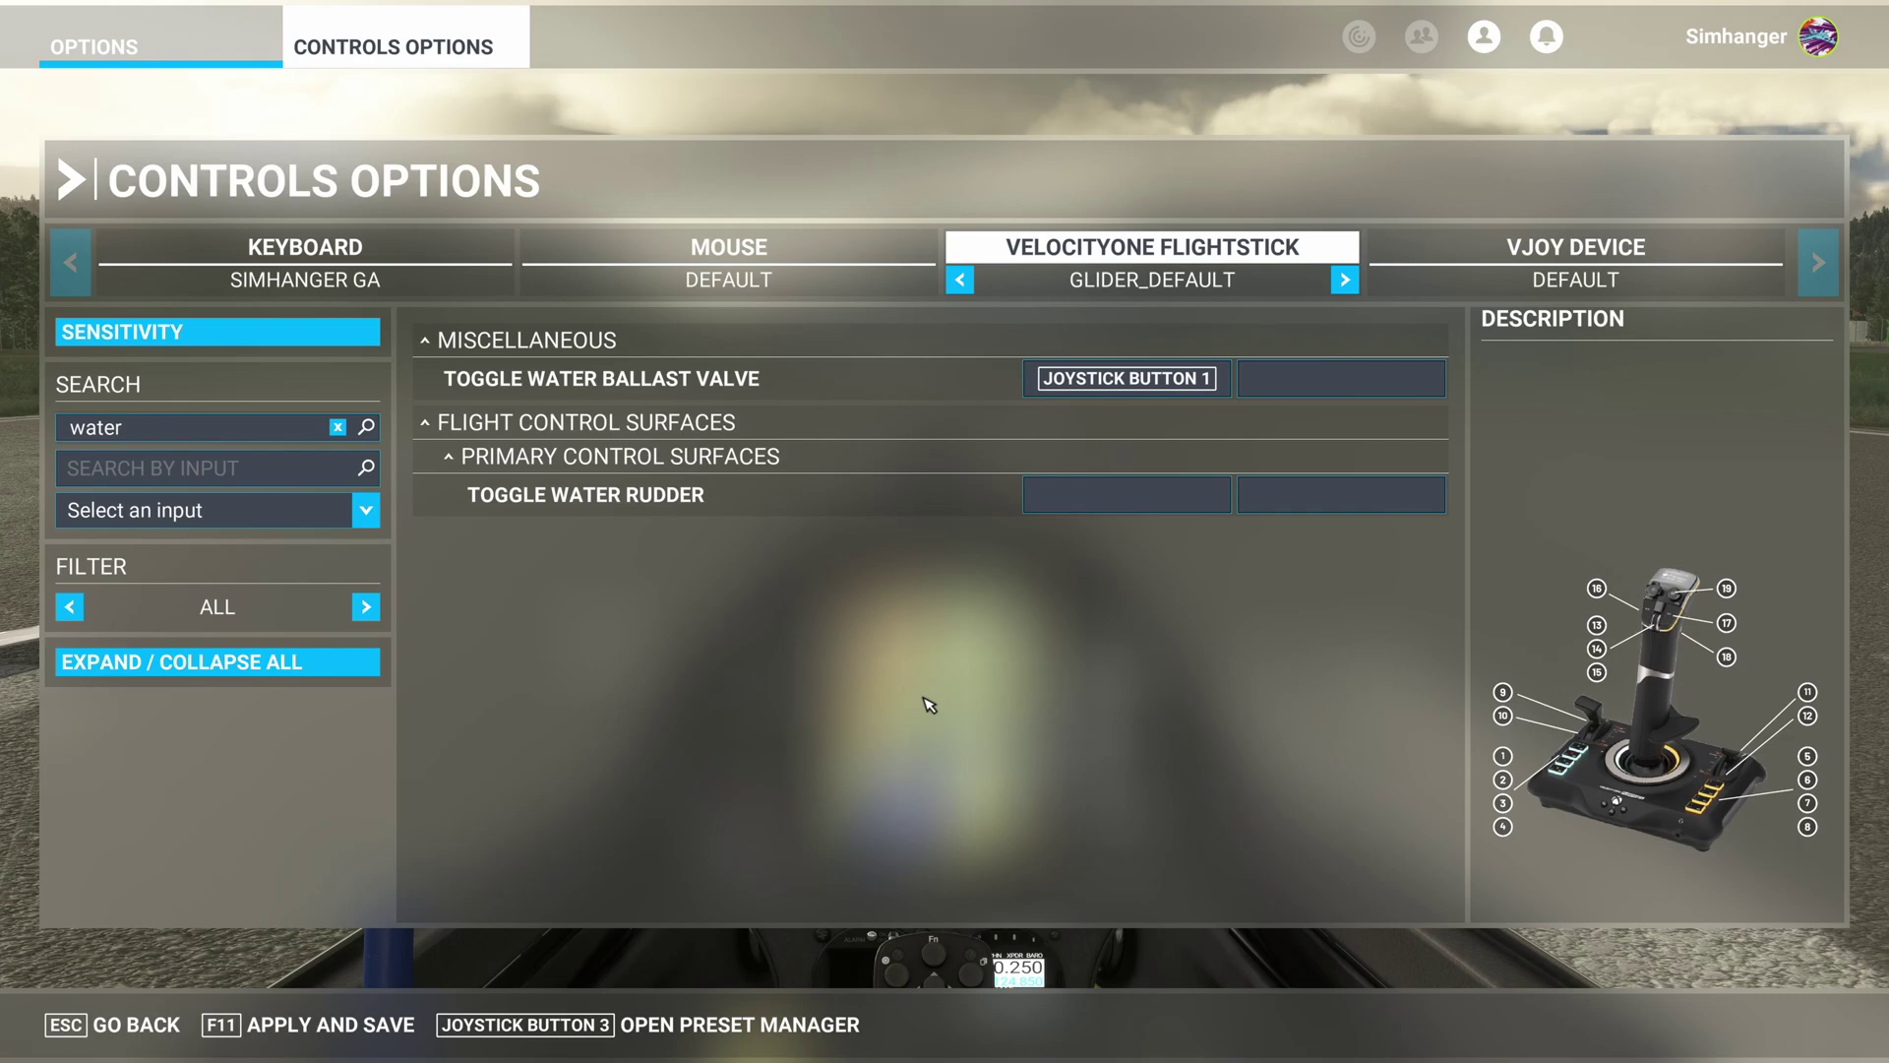
# Replace the name search with "spoil" and assign Joystick Slider Y to Spoilers Axis
pyautogui.click(278, 429)
pyautogui.press('Delete')
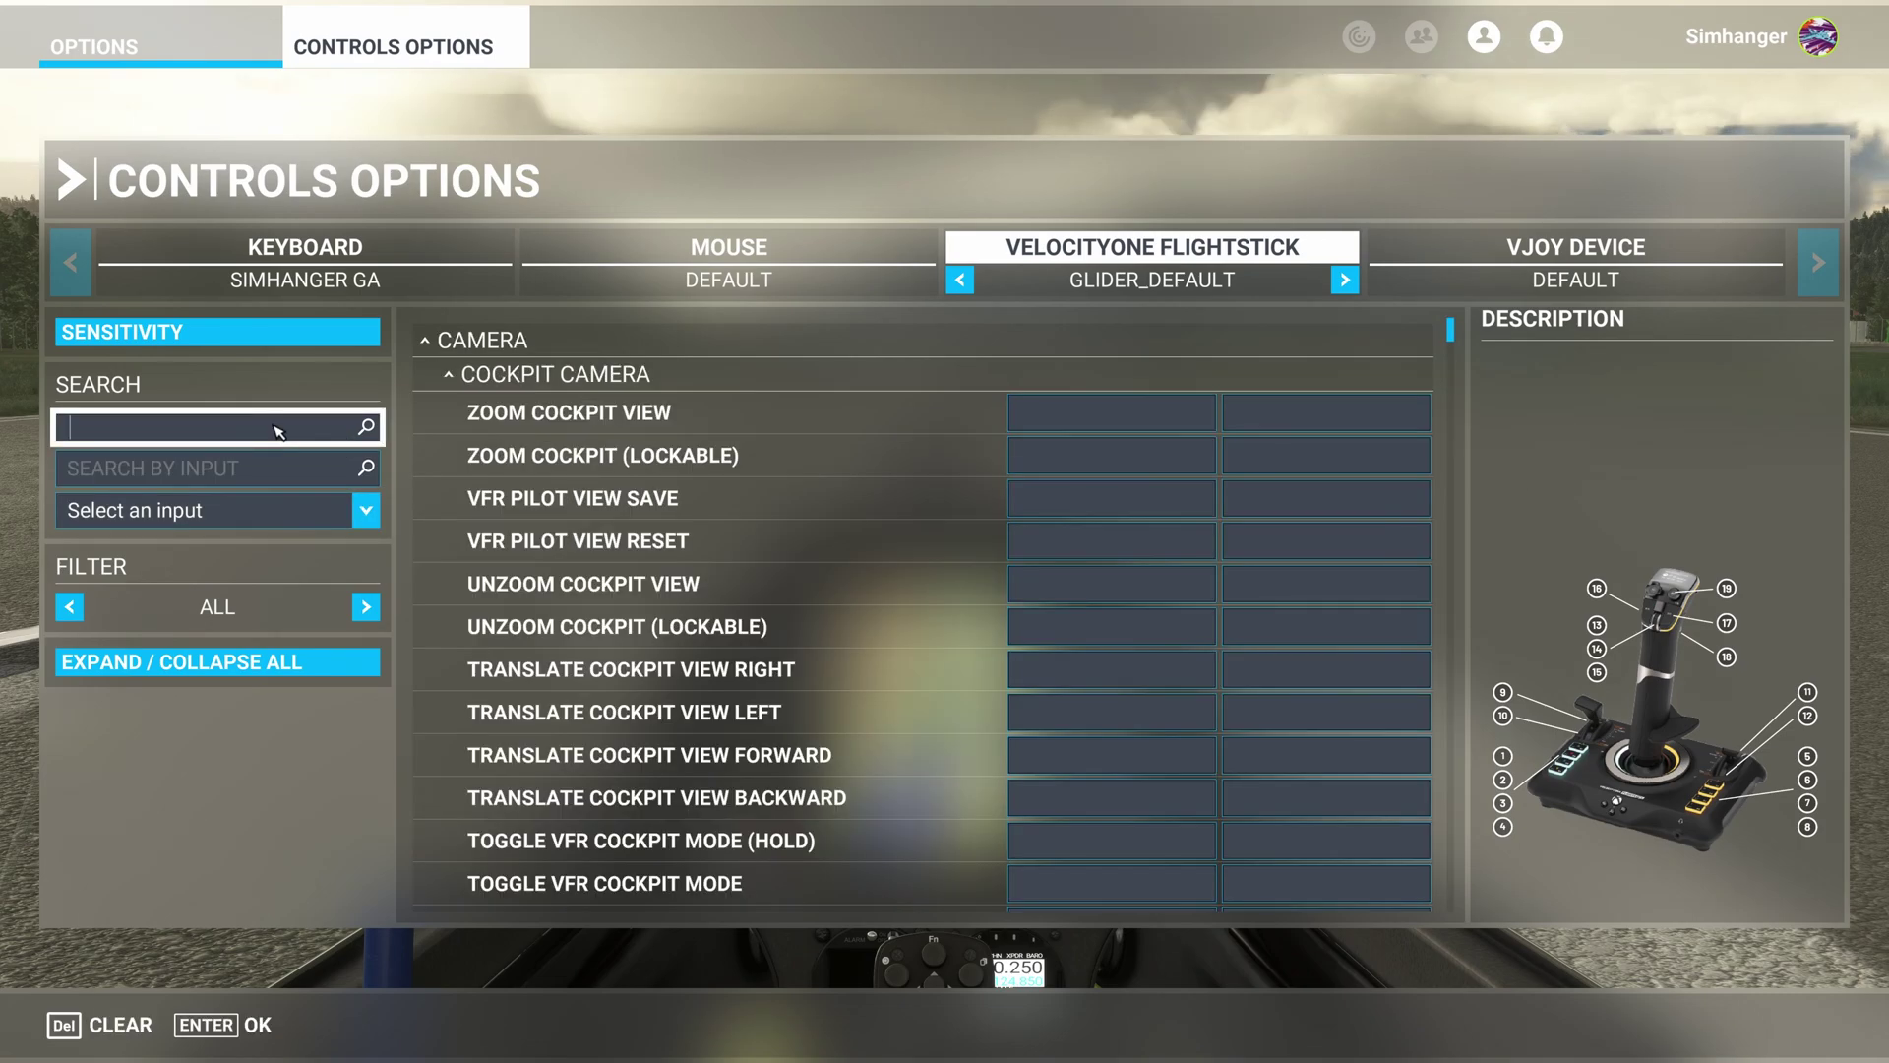
pyautogui.write('spoil')
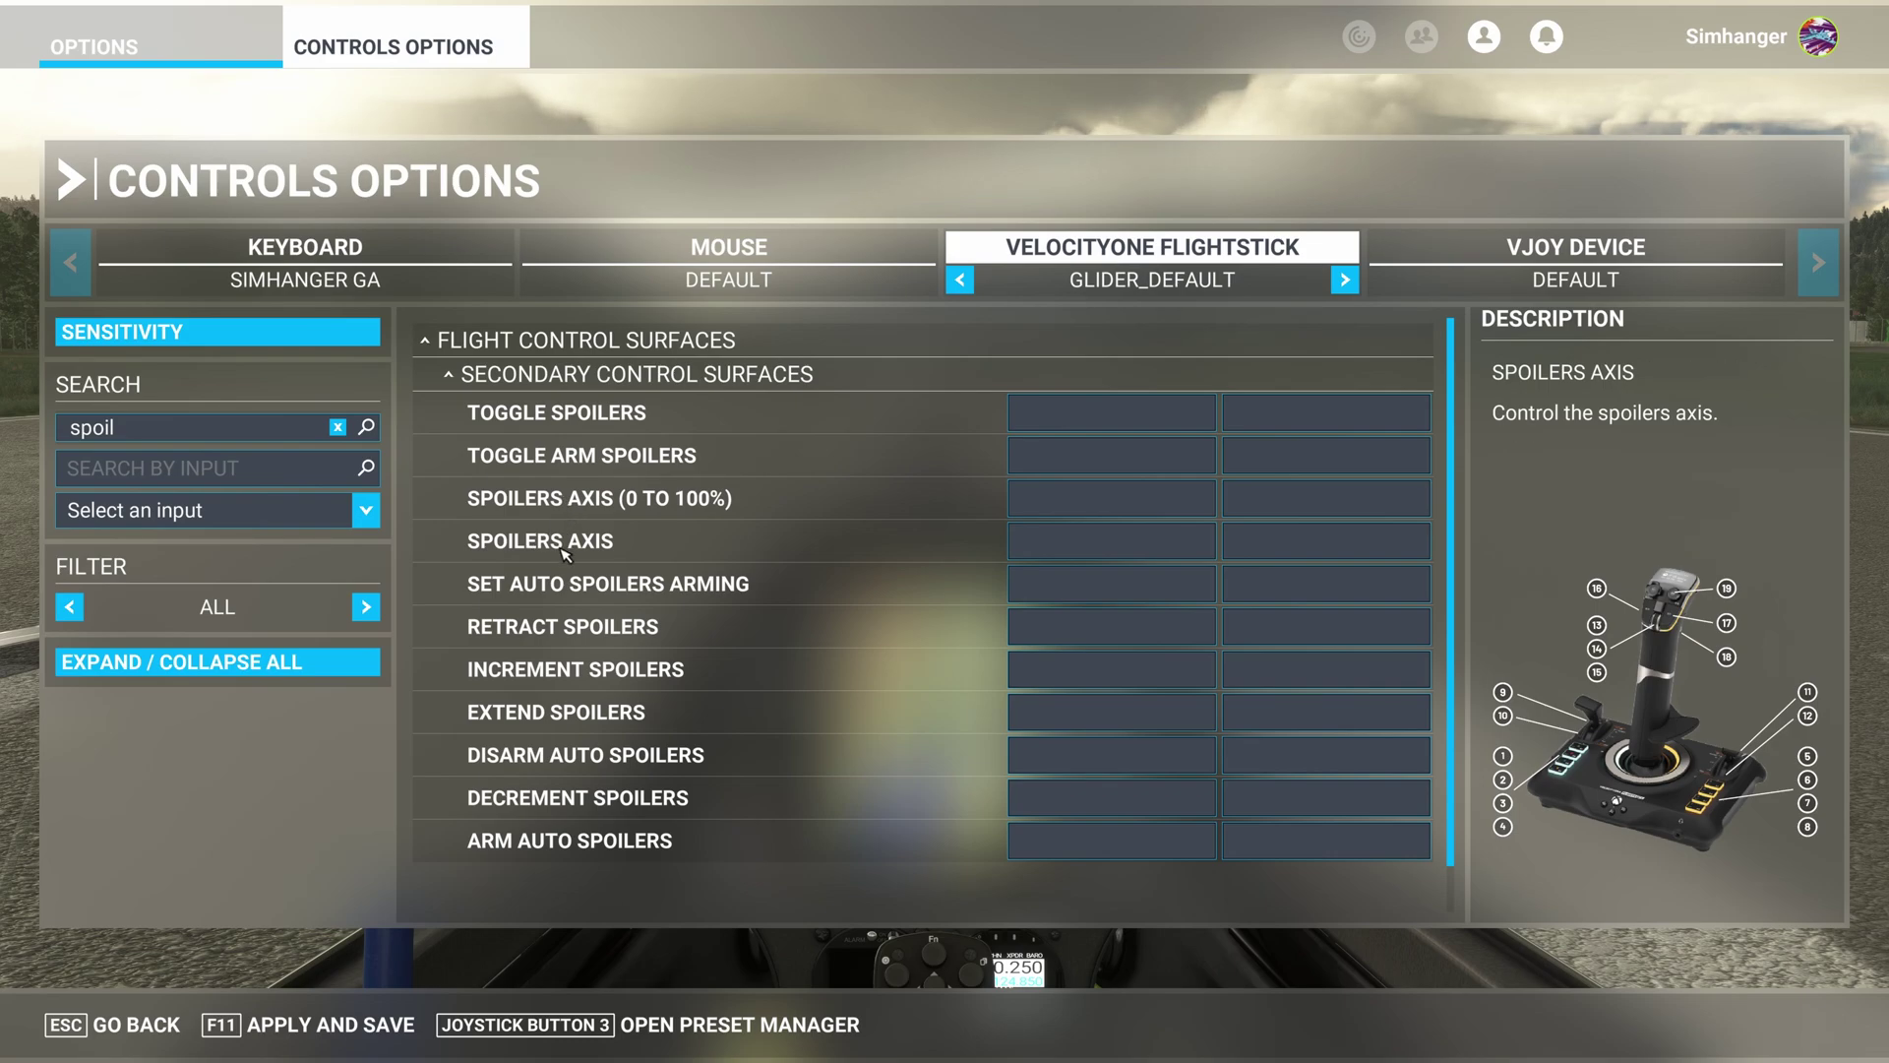
pyautogui.click(1088, 553)
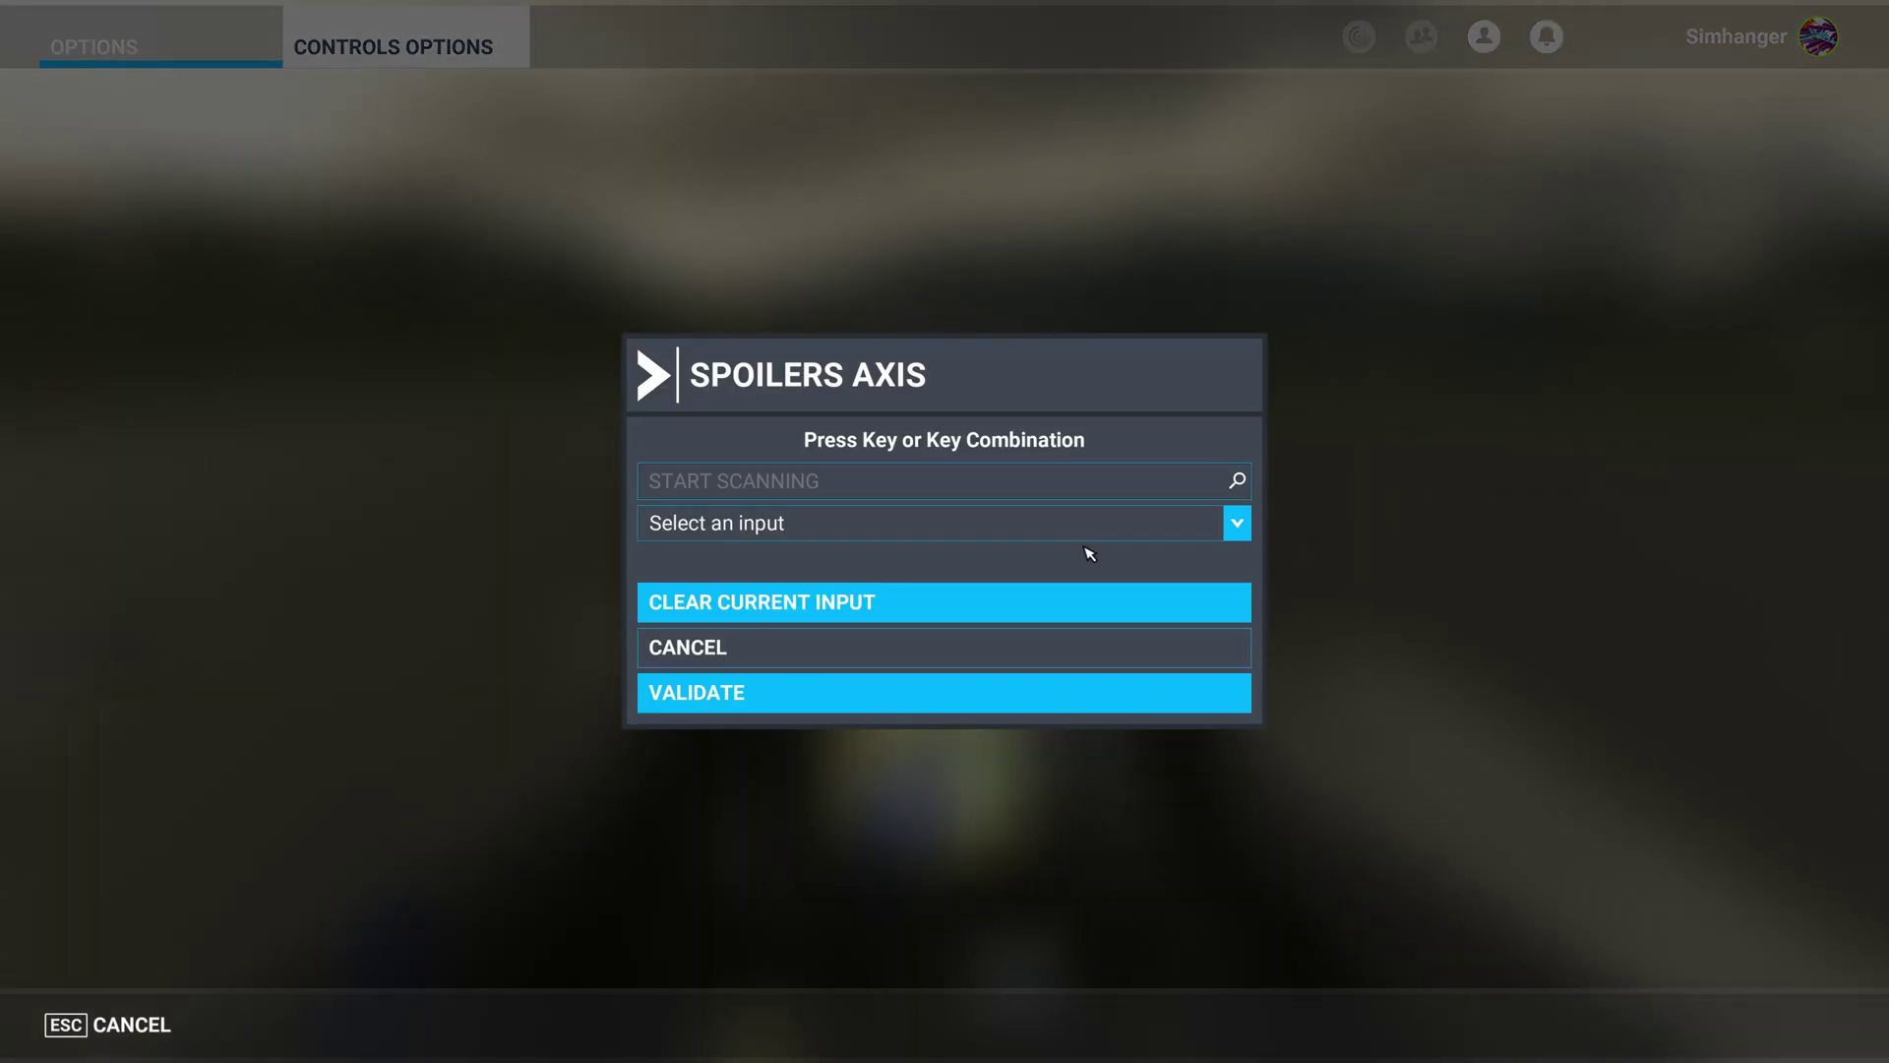
pyautogui.click(1030, 483)
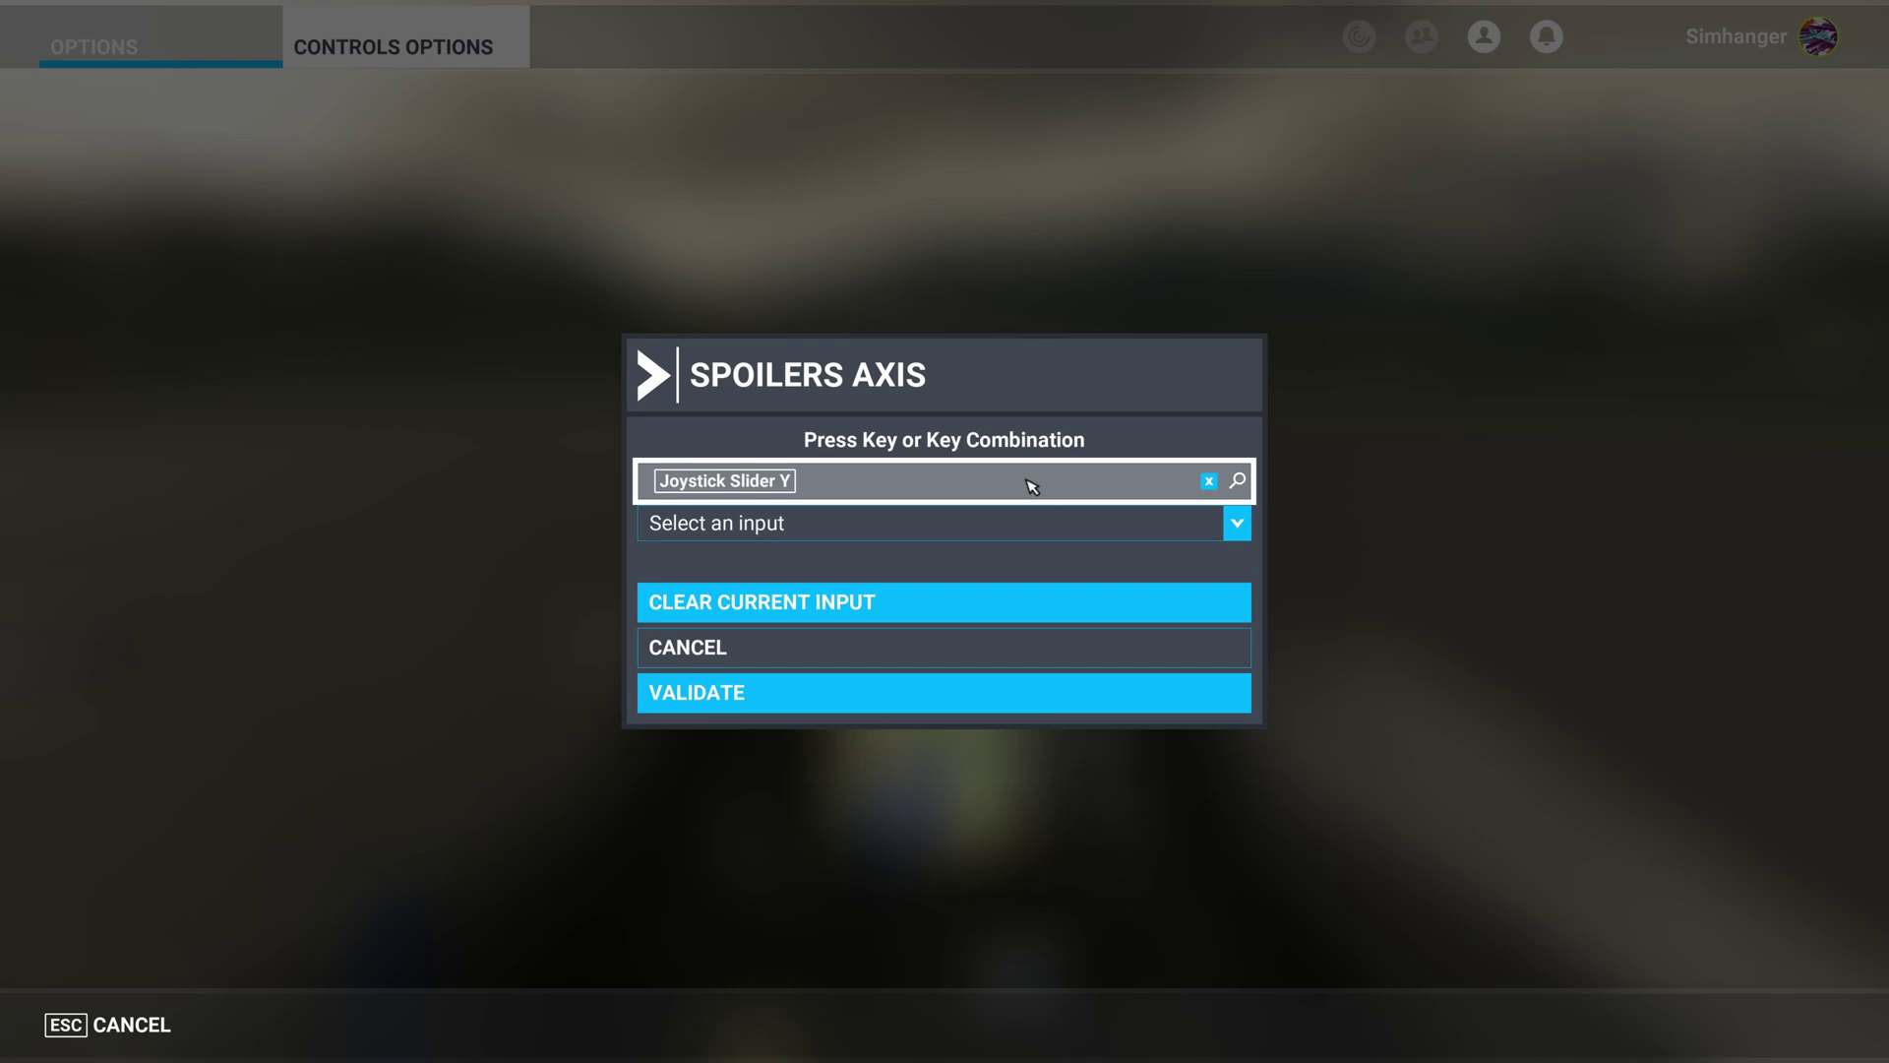
pyautogui.click(890, 695)
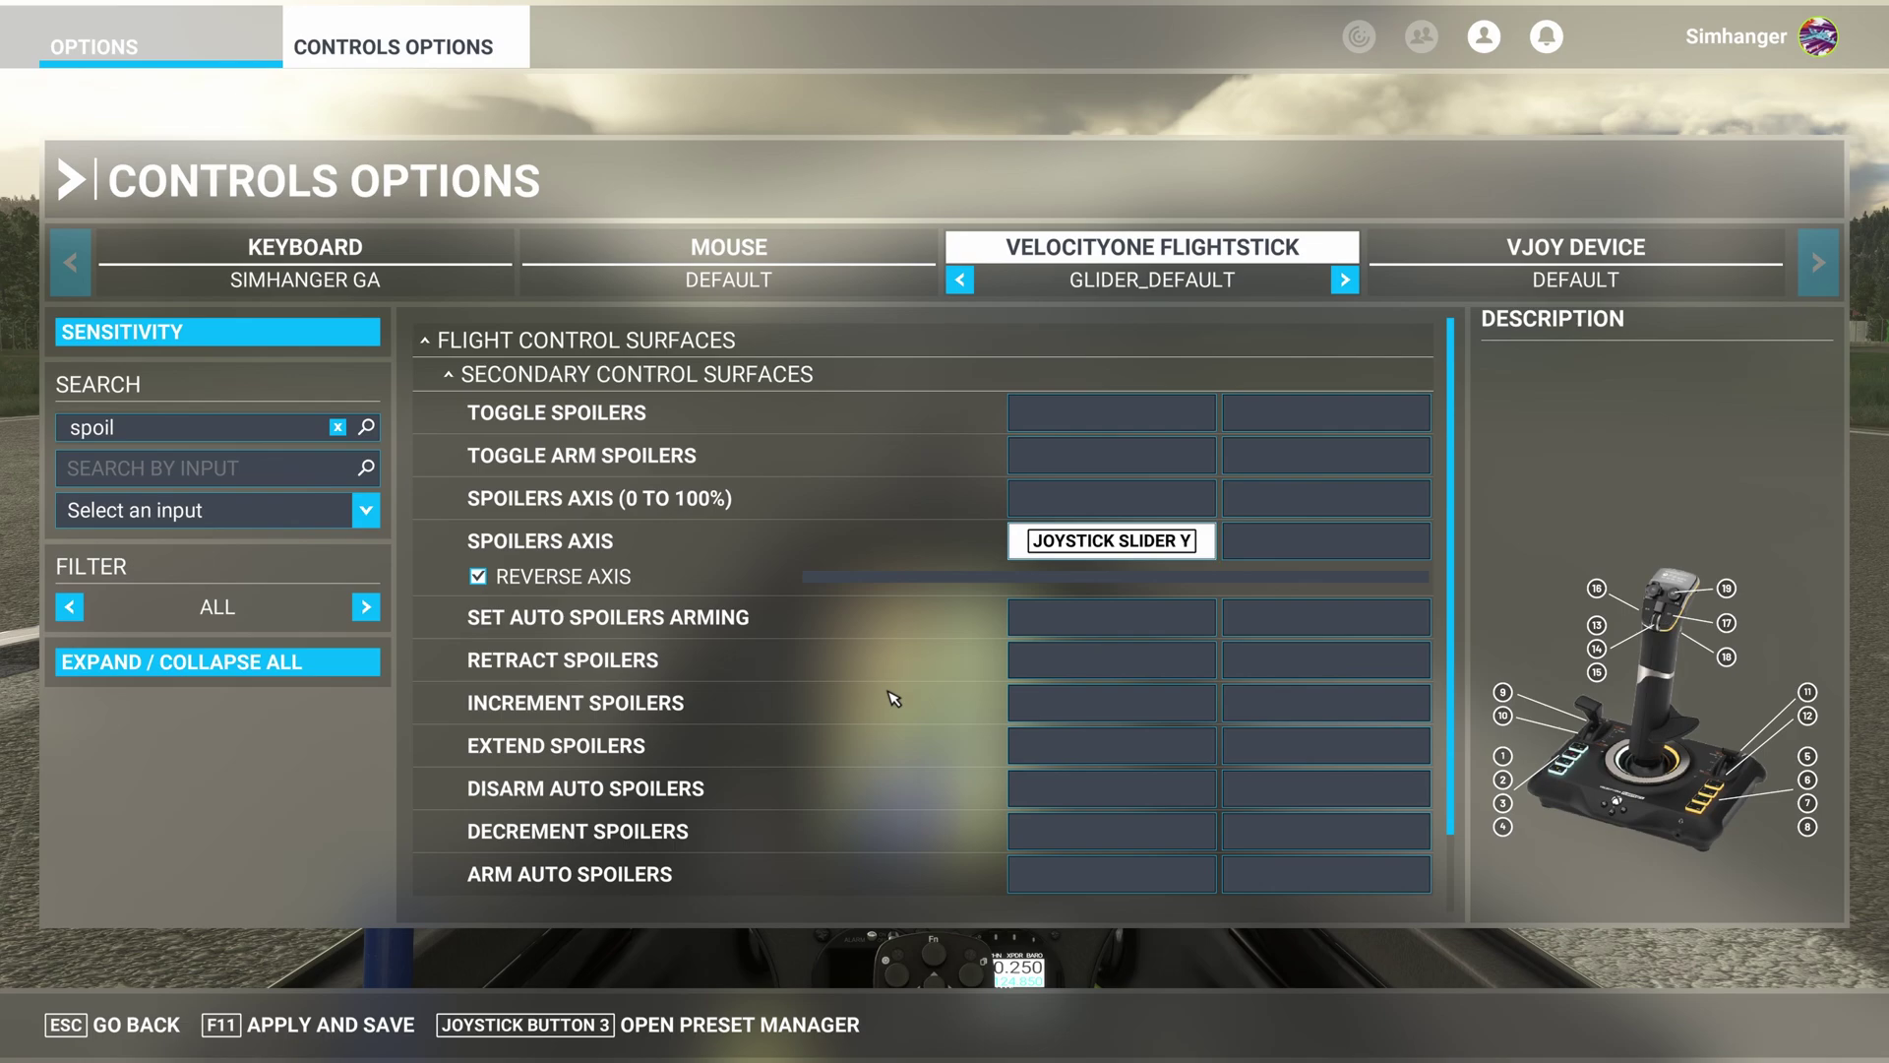
# Clear the name search, collapse all categories, and assign Joystick Button 7 to Toggle Strobes under Exterior Lights
pyautogui.click(336, 428)
pyautogui.click(328, 431)
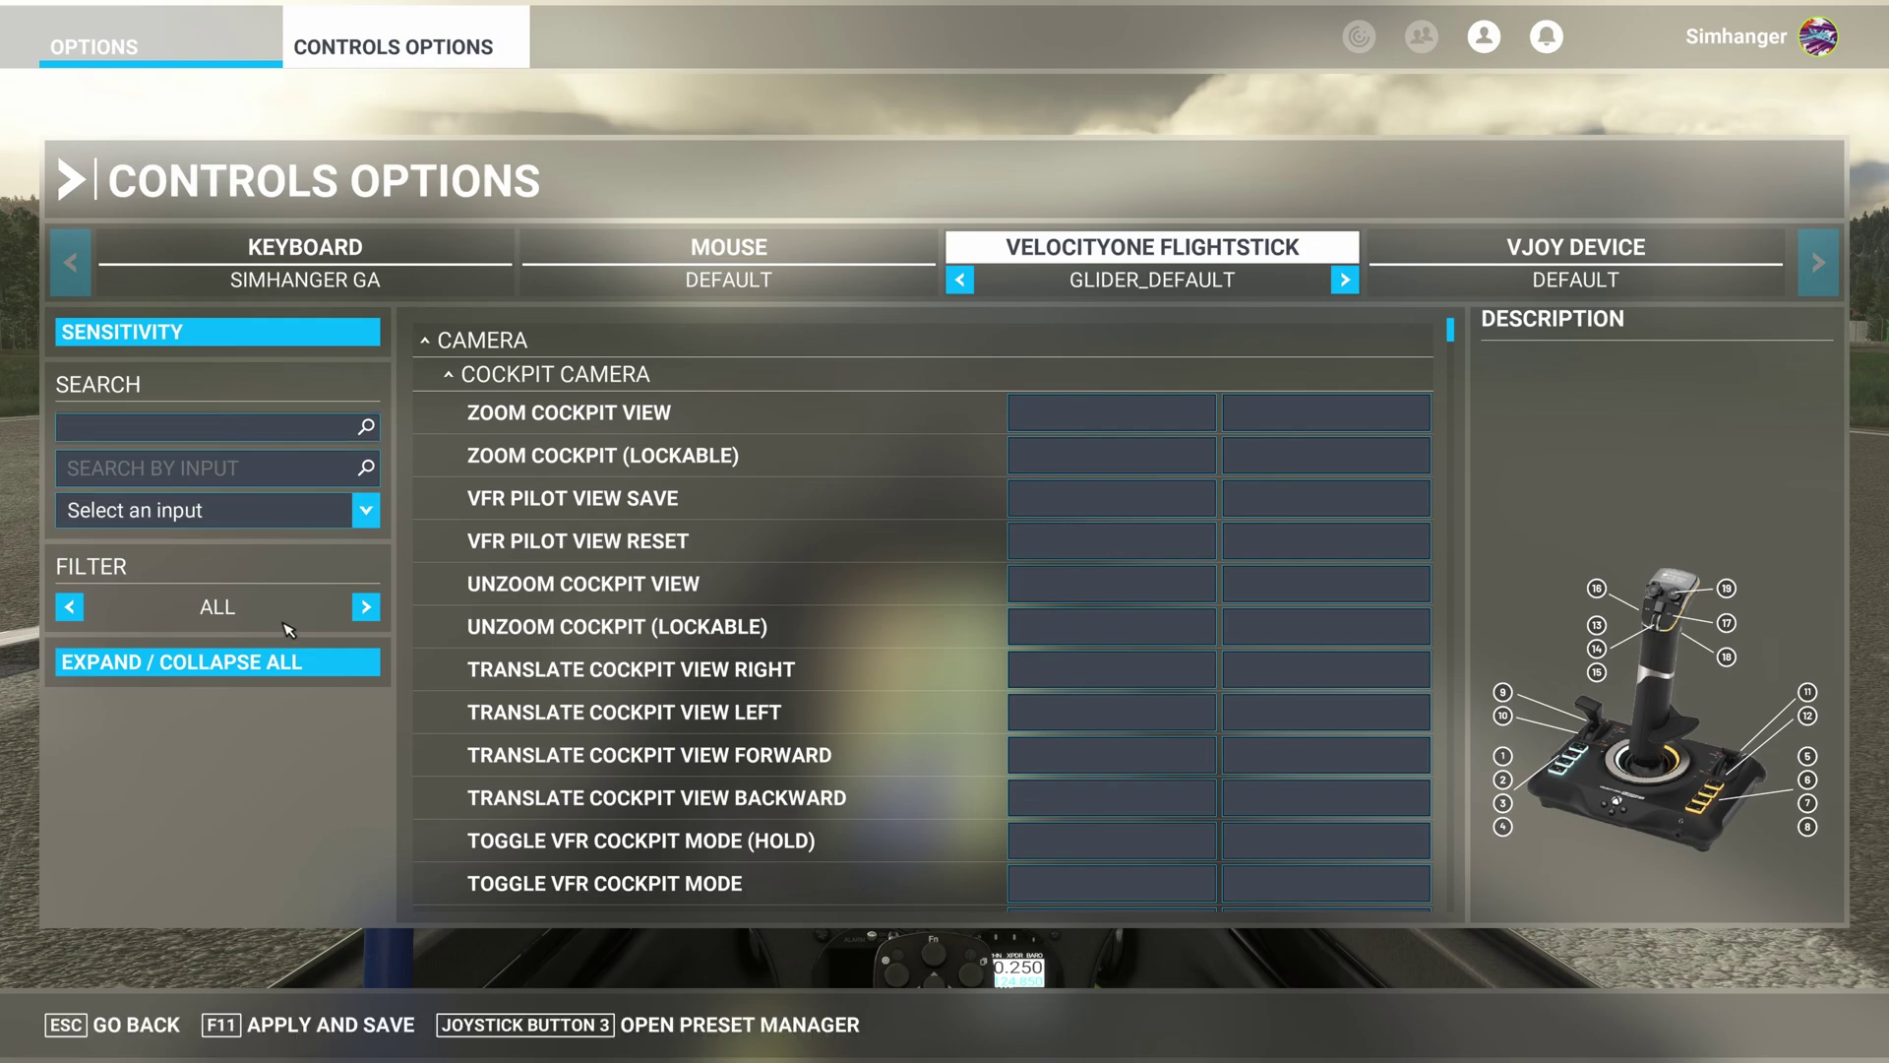
pyautogui.click(287, 663)
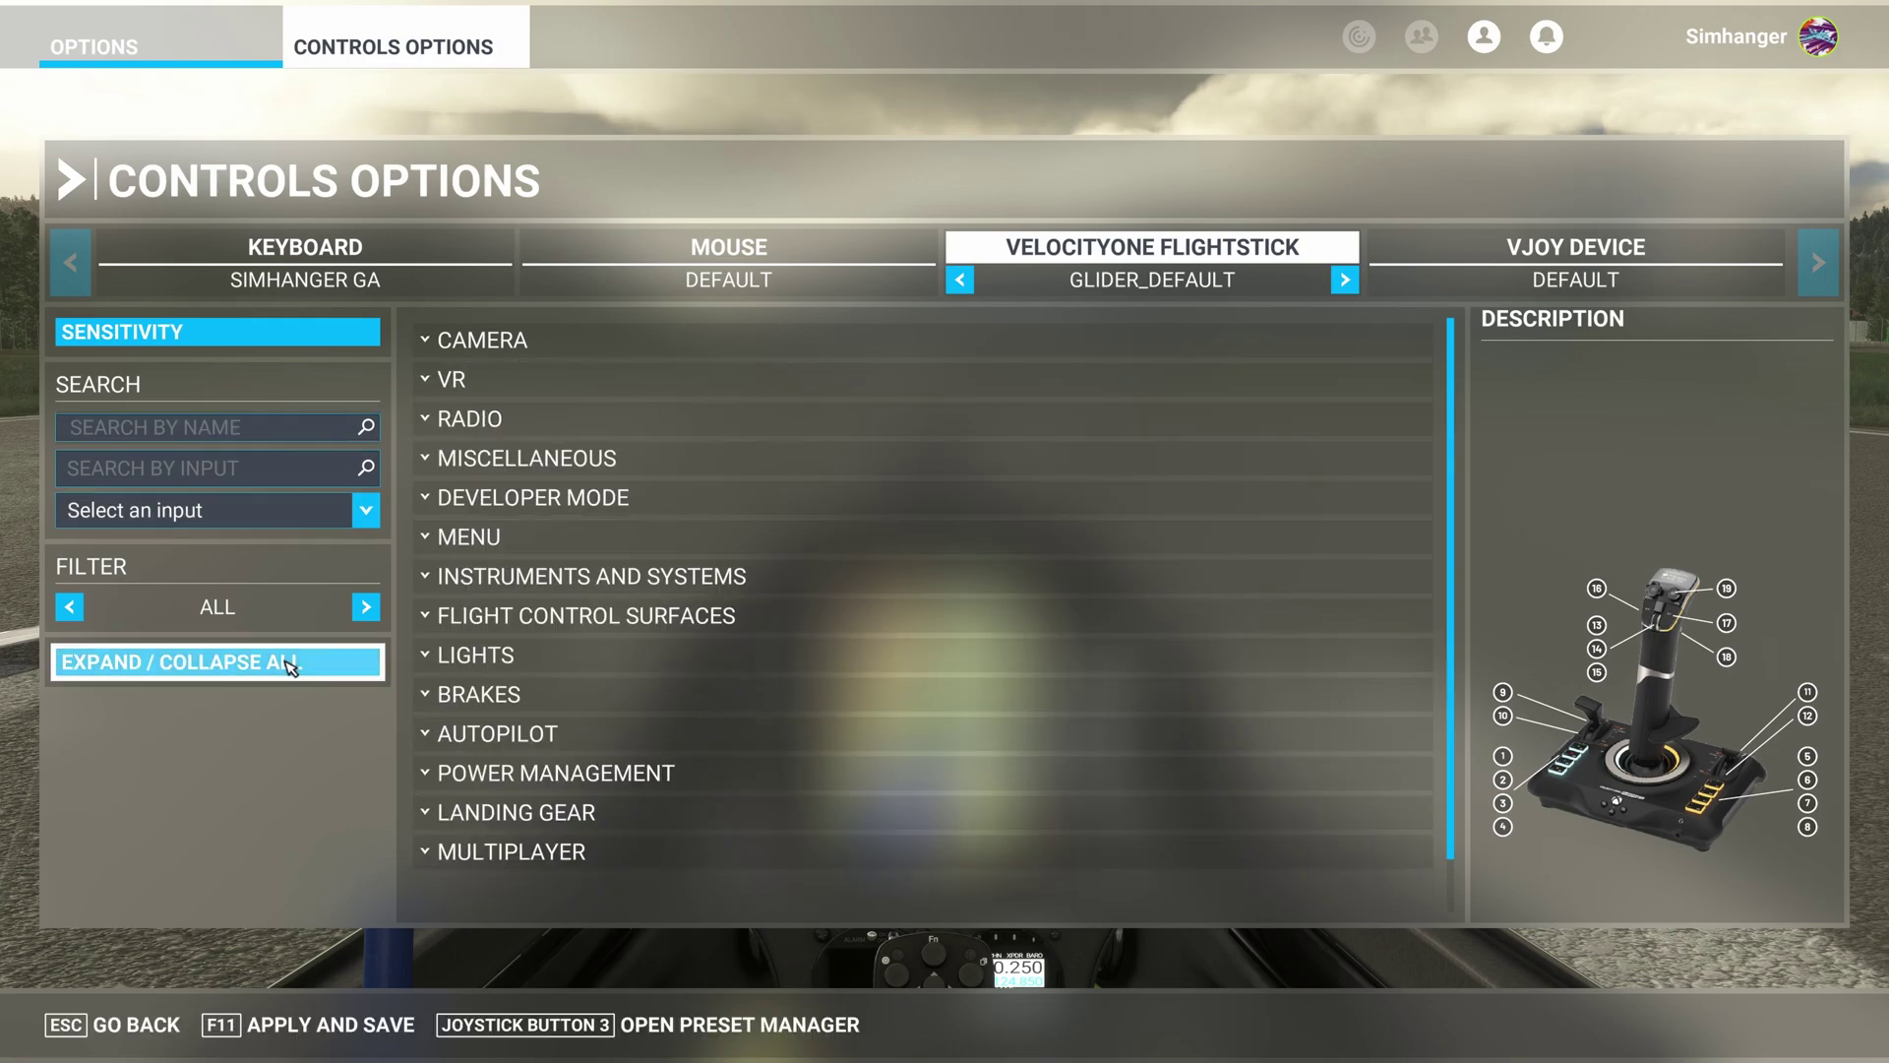
pyautogui.click(501, 657)
pyautogui.click(618, 569)
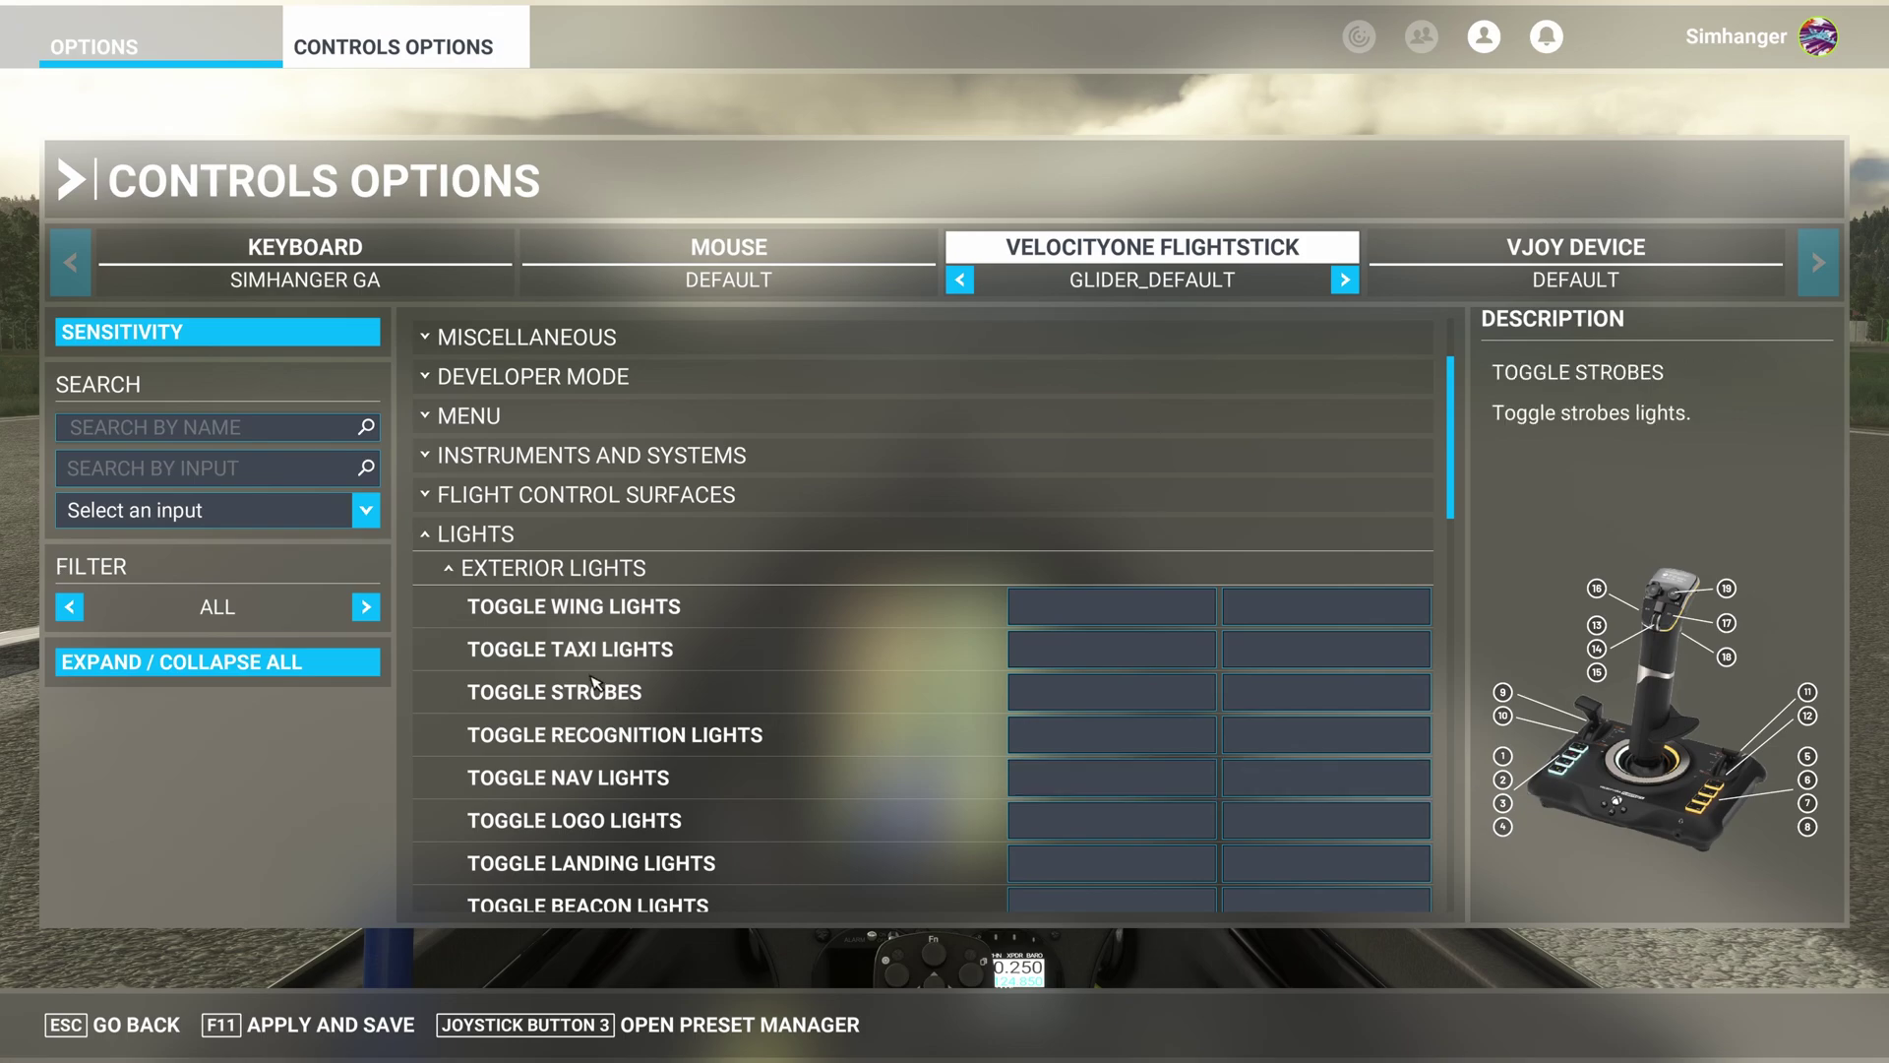
pyautogui.click(1142, 699)
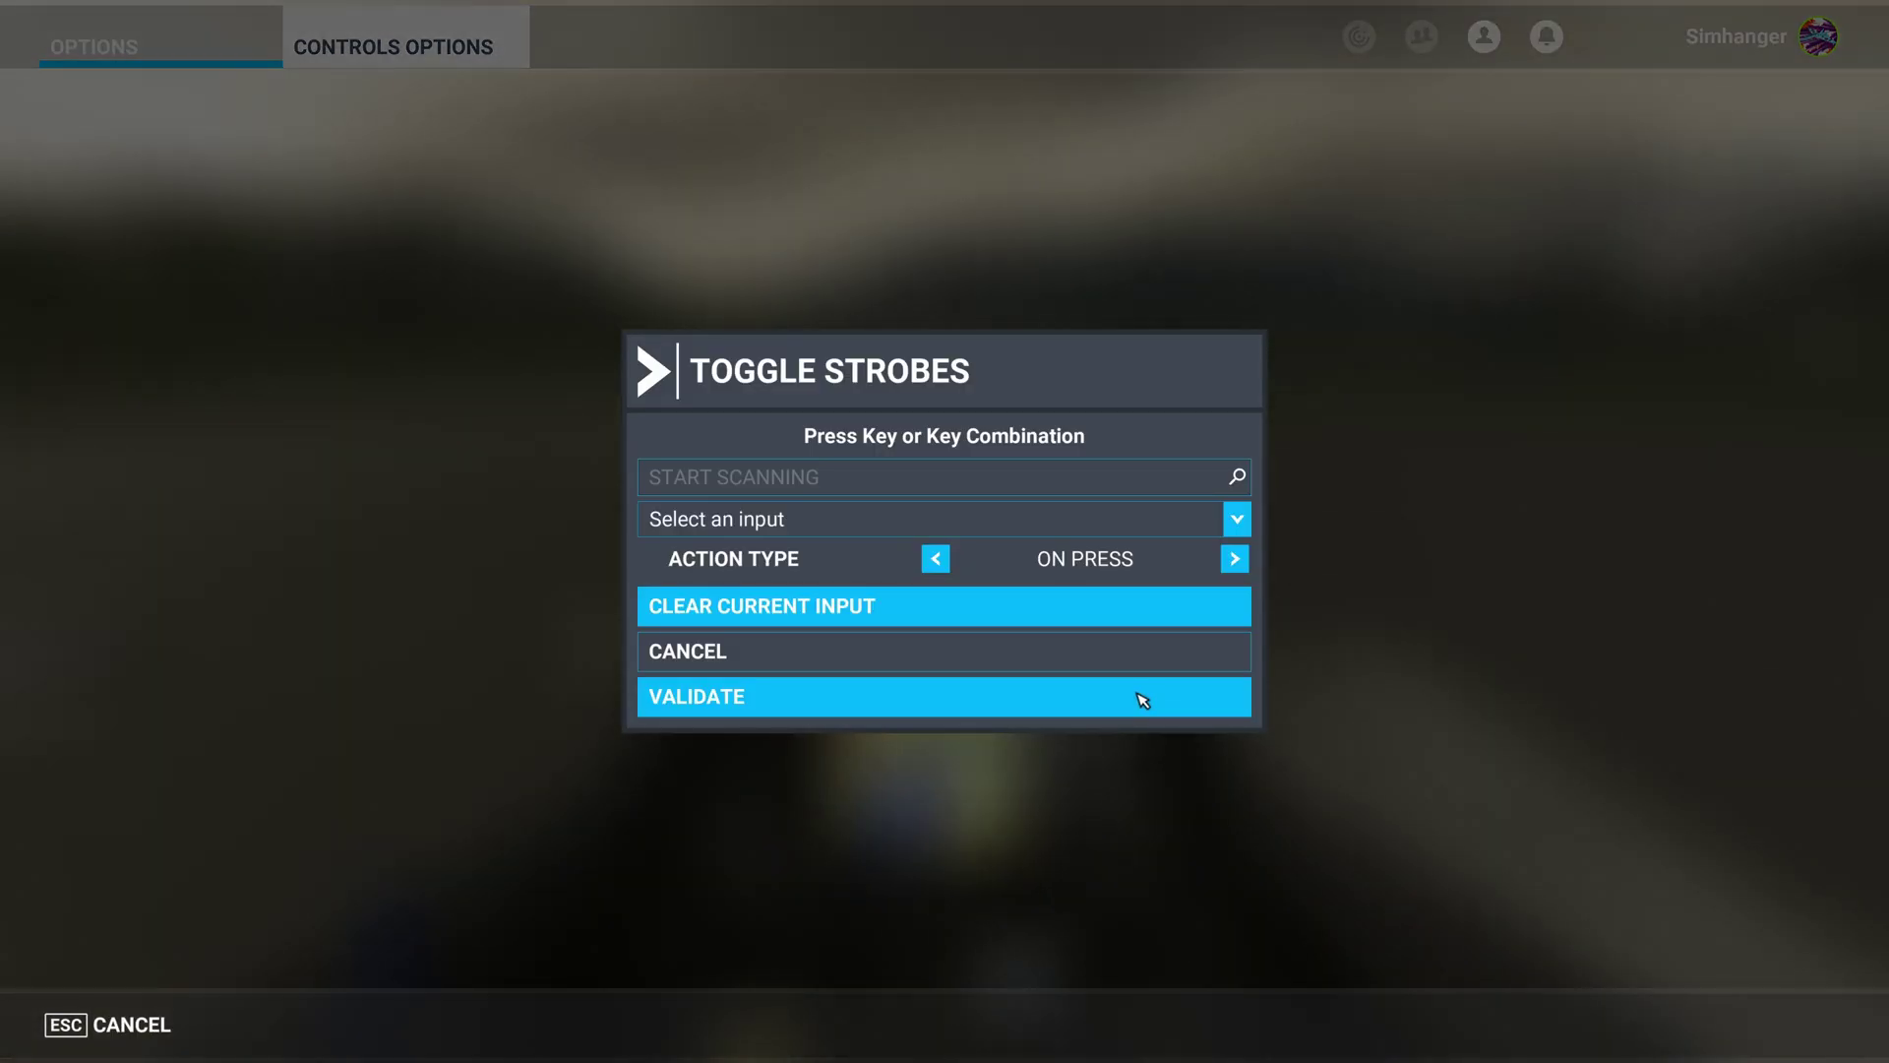
pyautogui.click(820, 479)
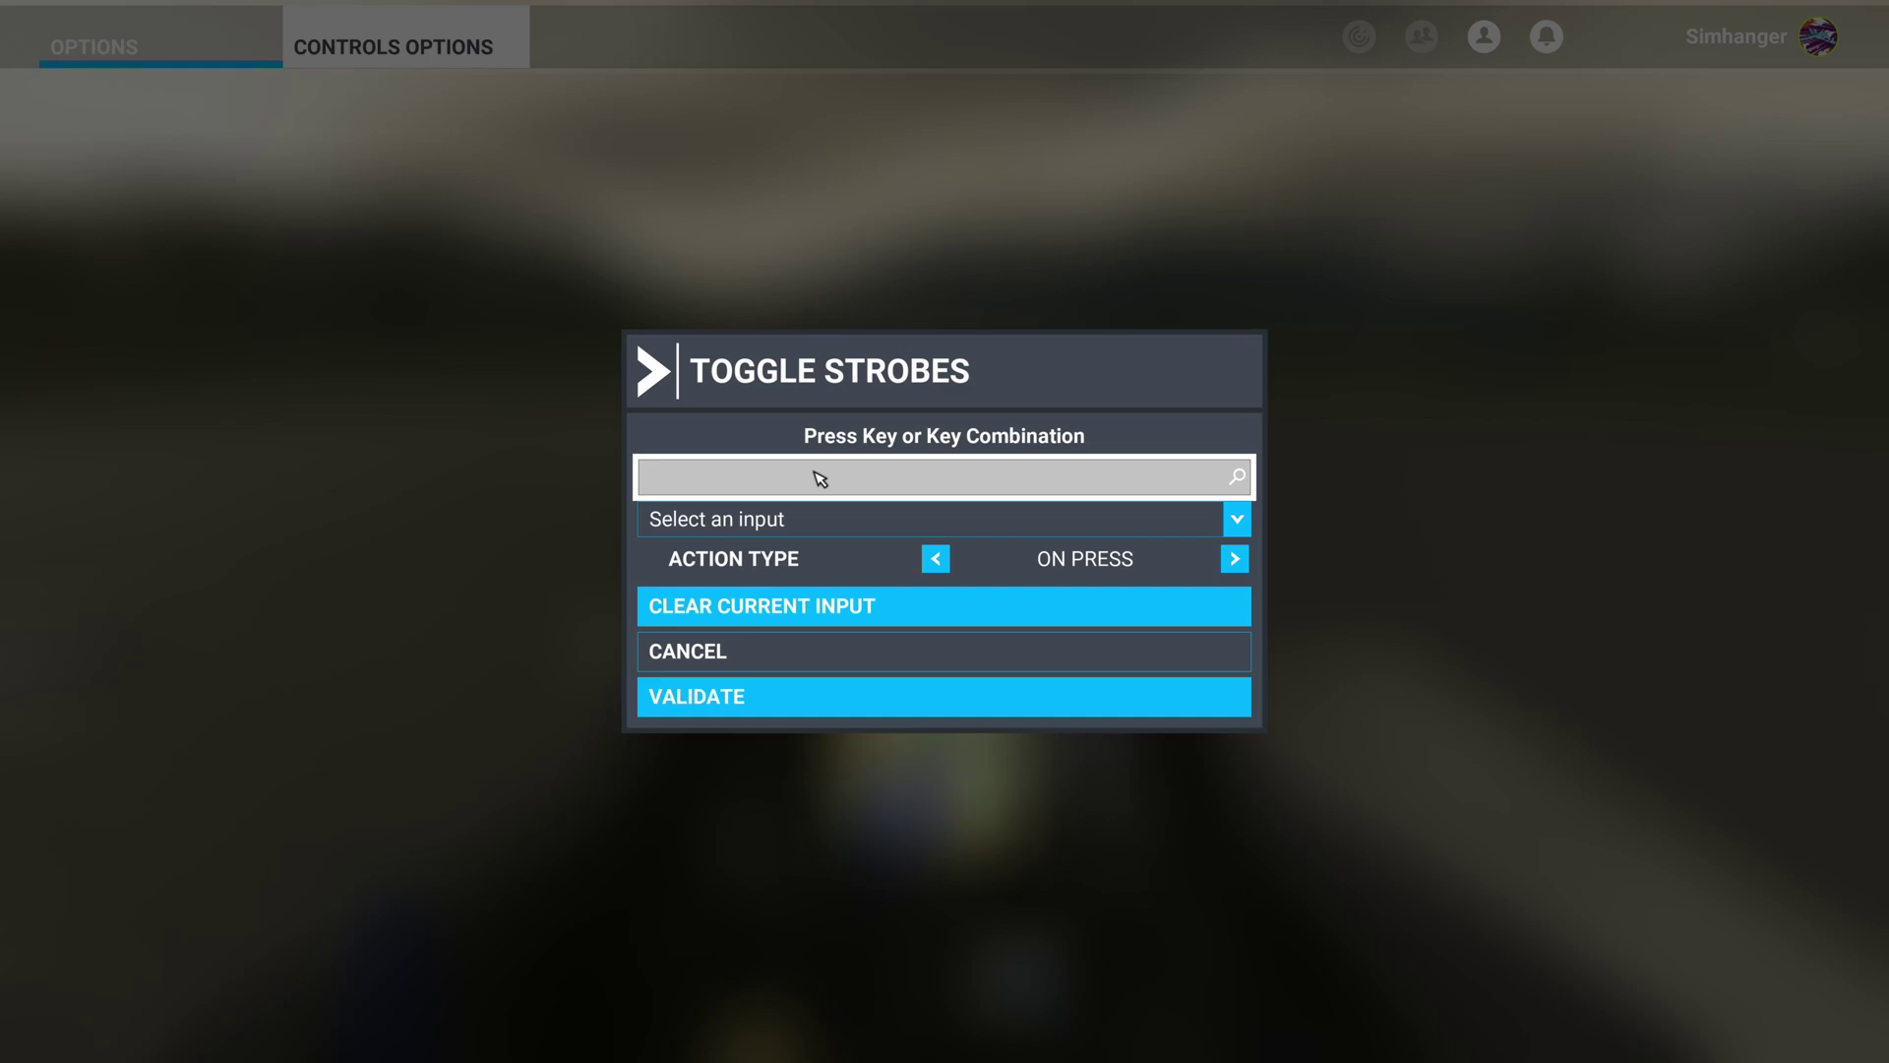
pyautogui.click(792, 706)
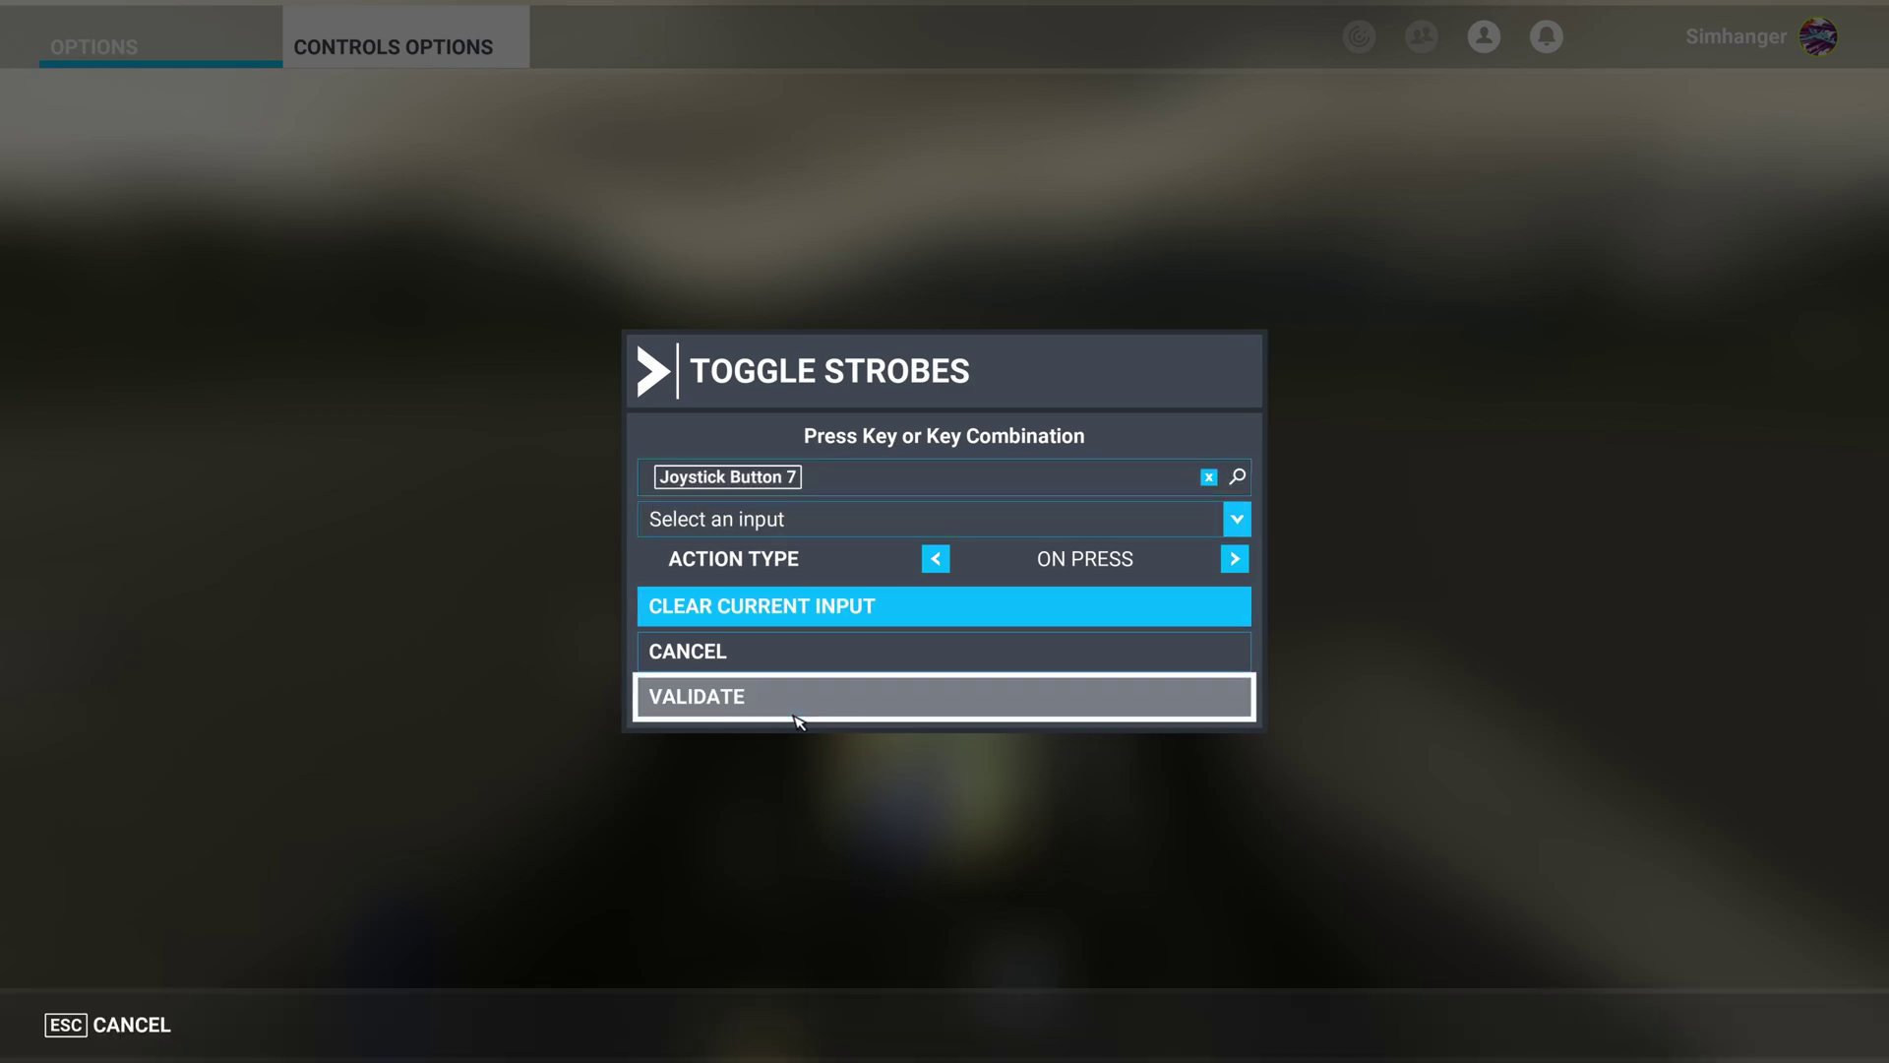
# Assign Joystick Button 8 to Toggle Cabin Lights under Interior Lights with the On Press action type
pyautogui.click(593, 426)
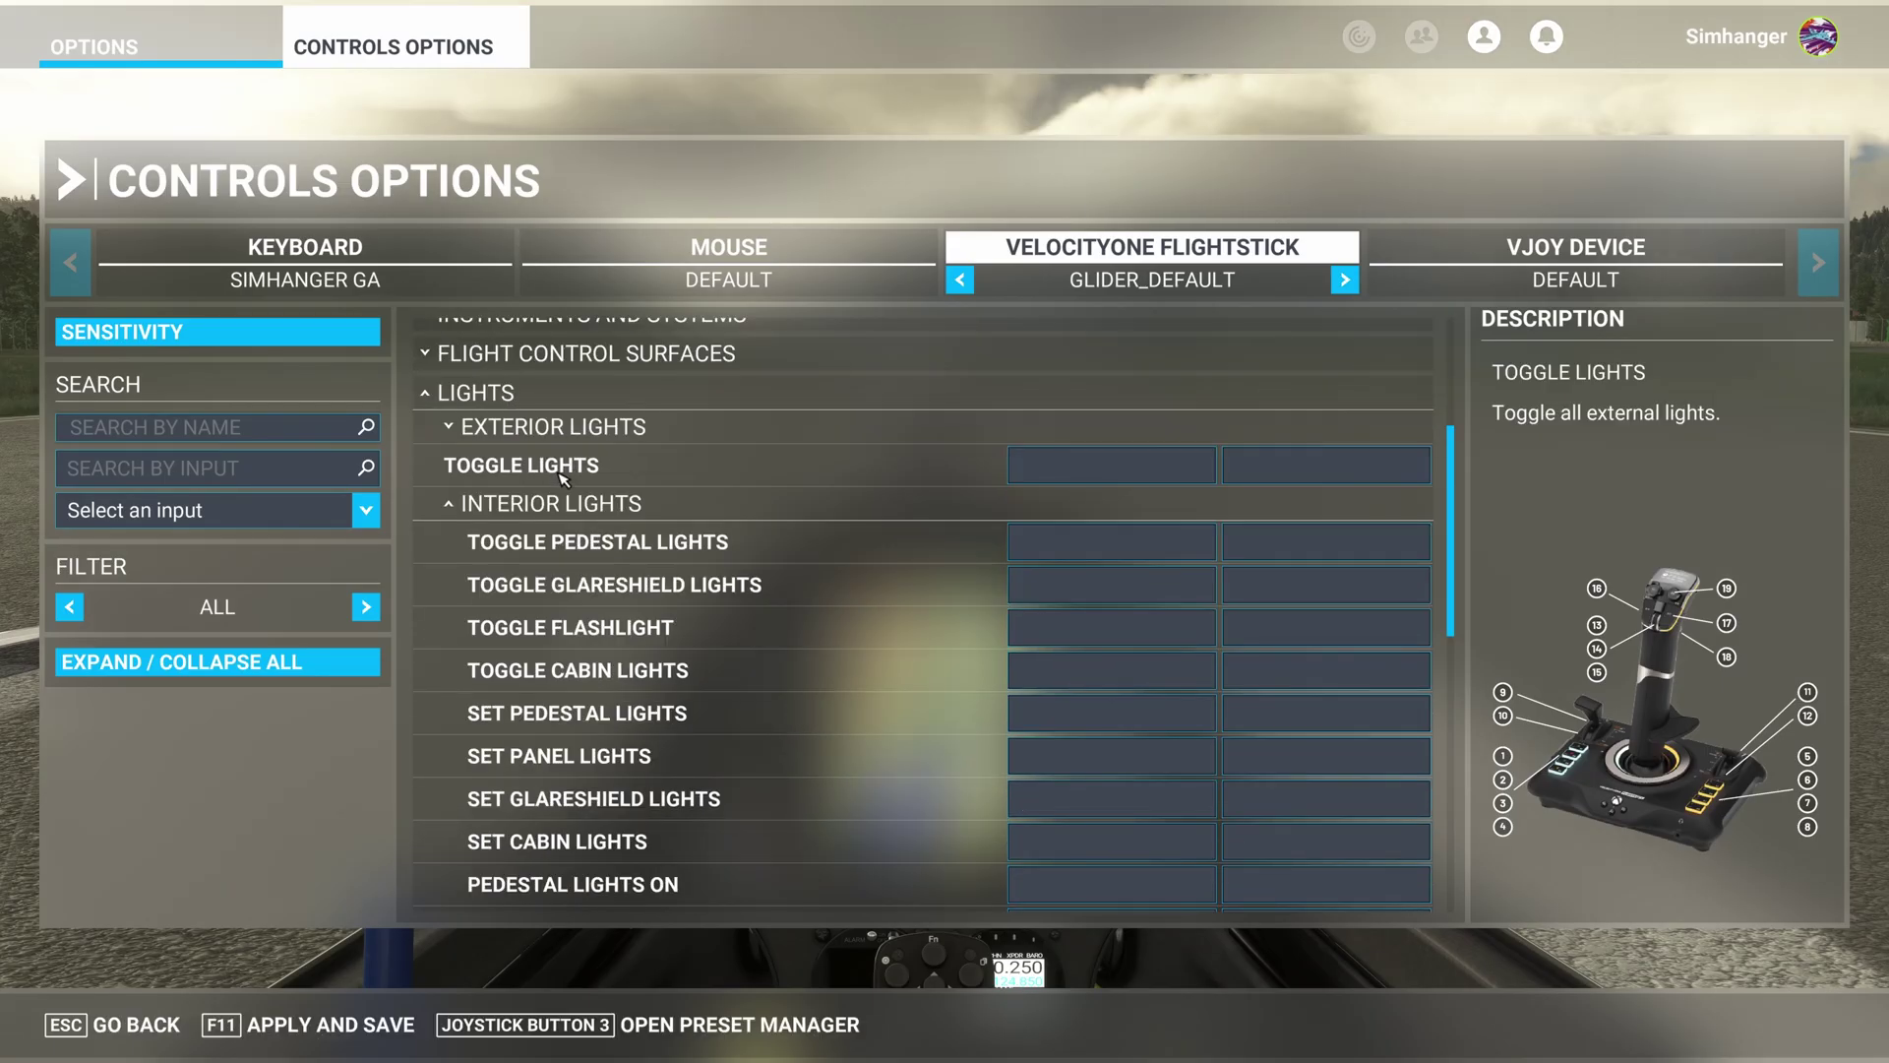
pyautogui.scroll(-1, 795, 601)
pyautogui.scroll(1, 795, 600)
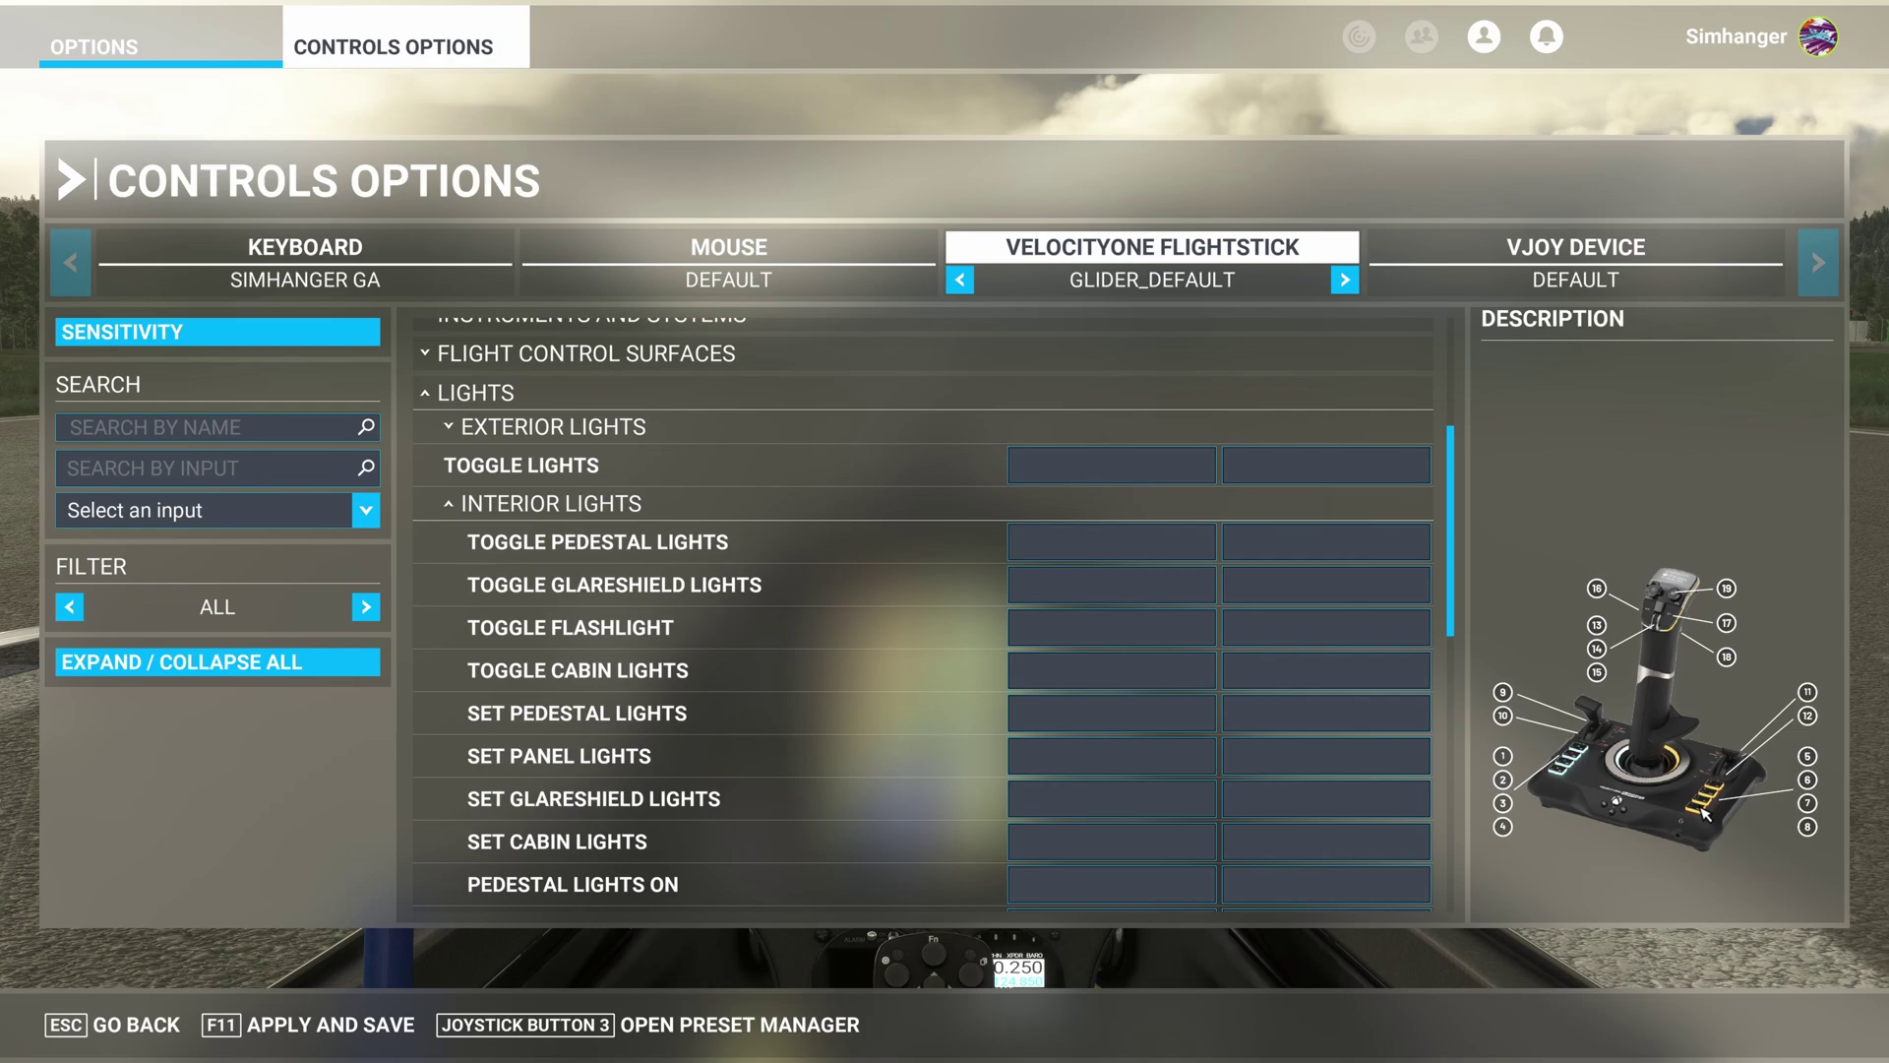
pyautogui.click(1075, 670)
pyautogui.click(913, 484)
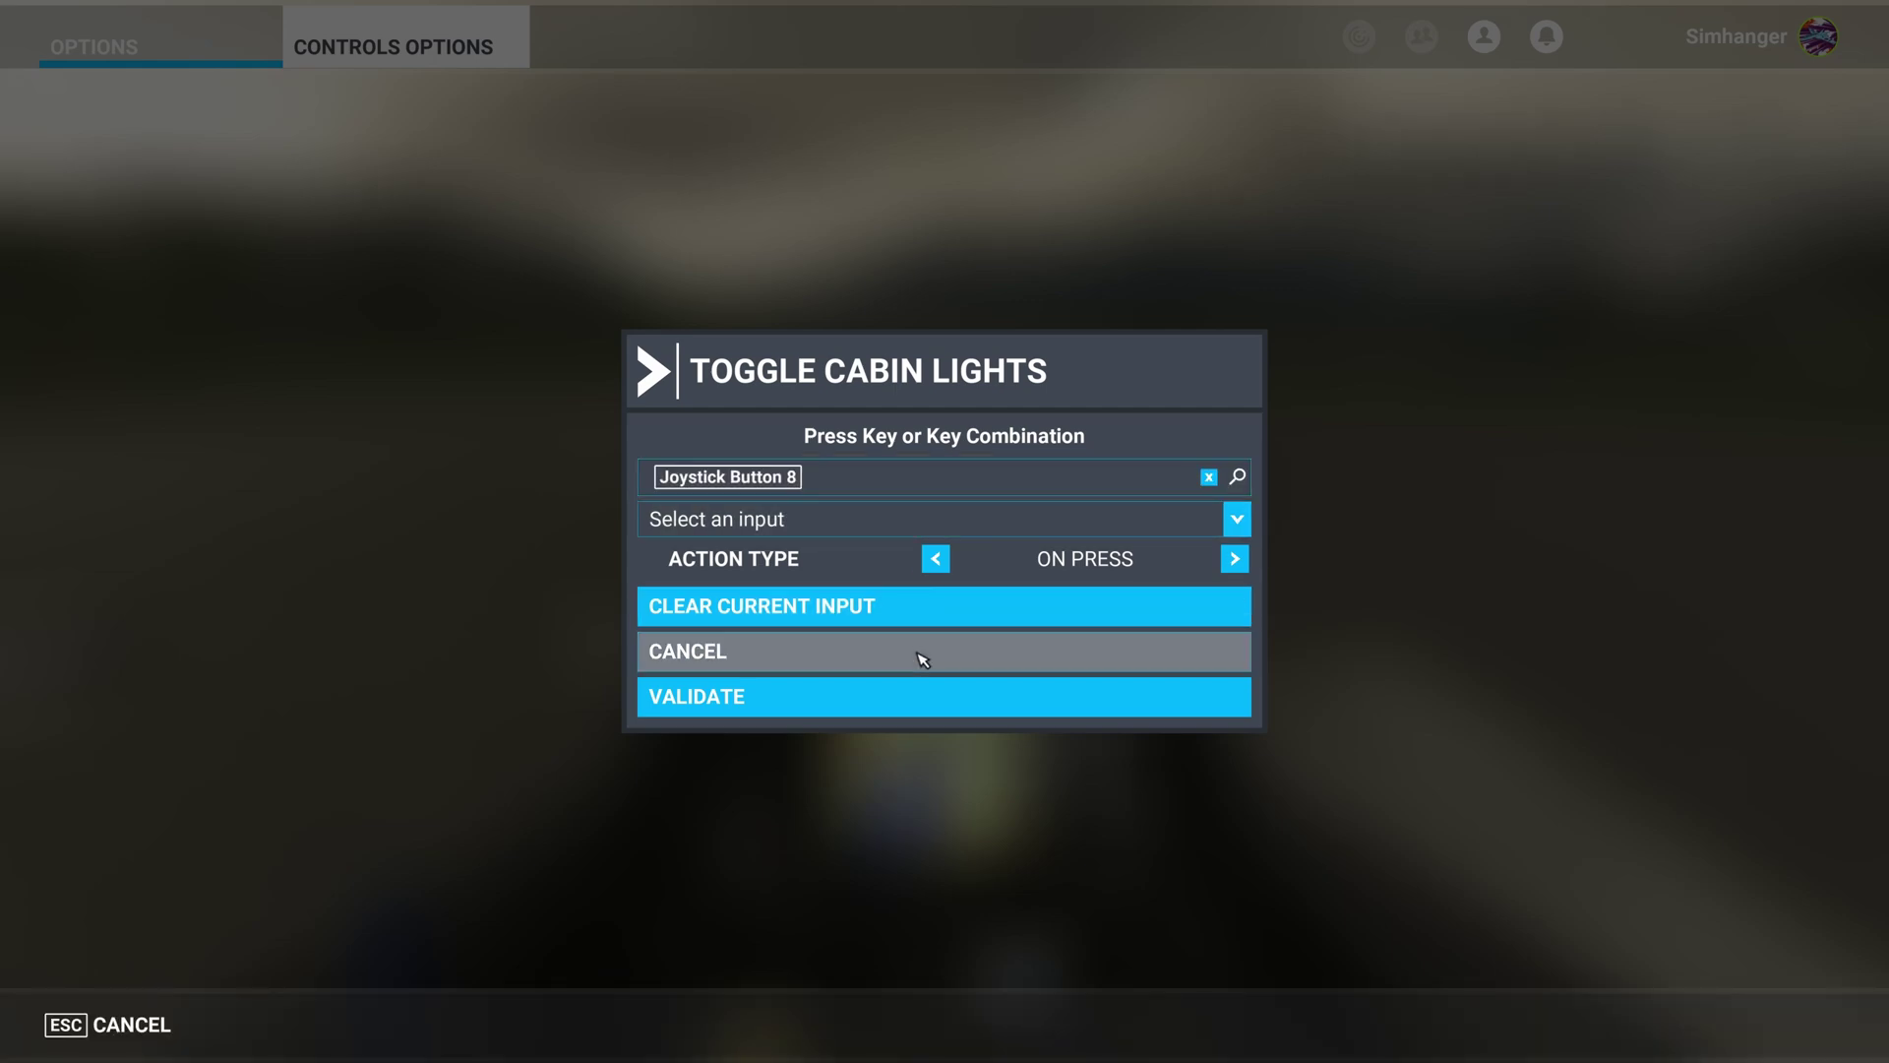
pyautogui.click(922, 698)
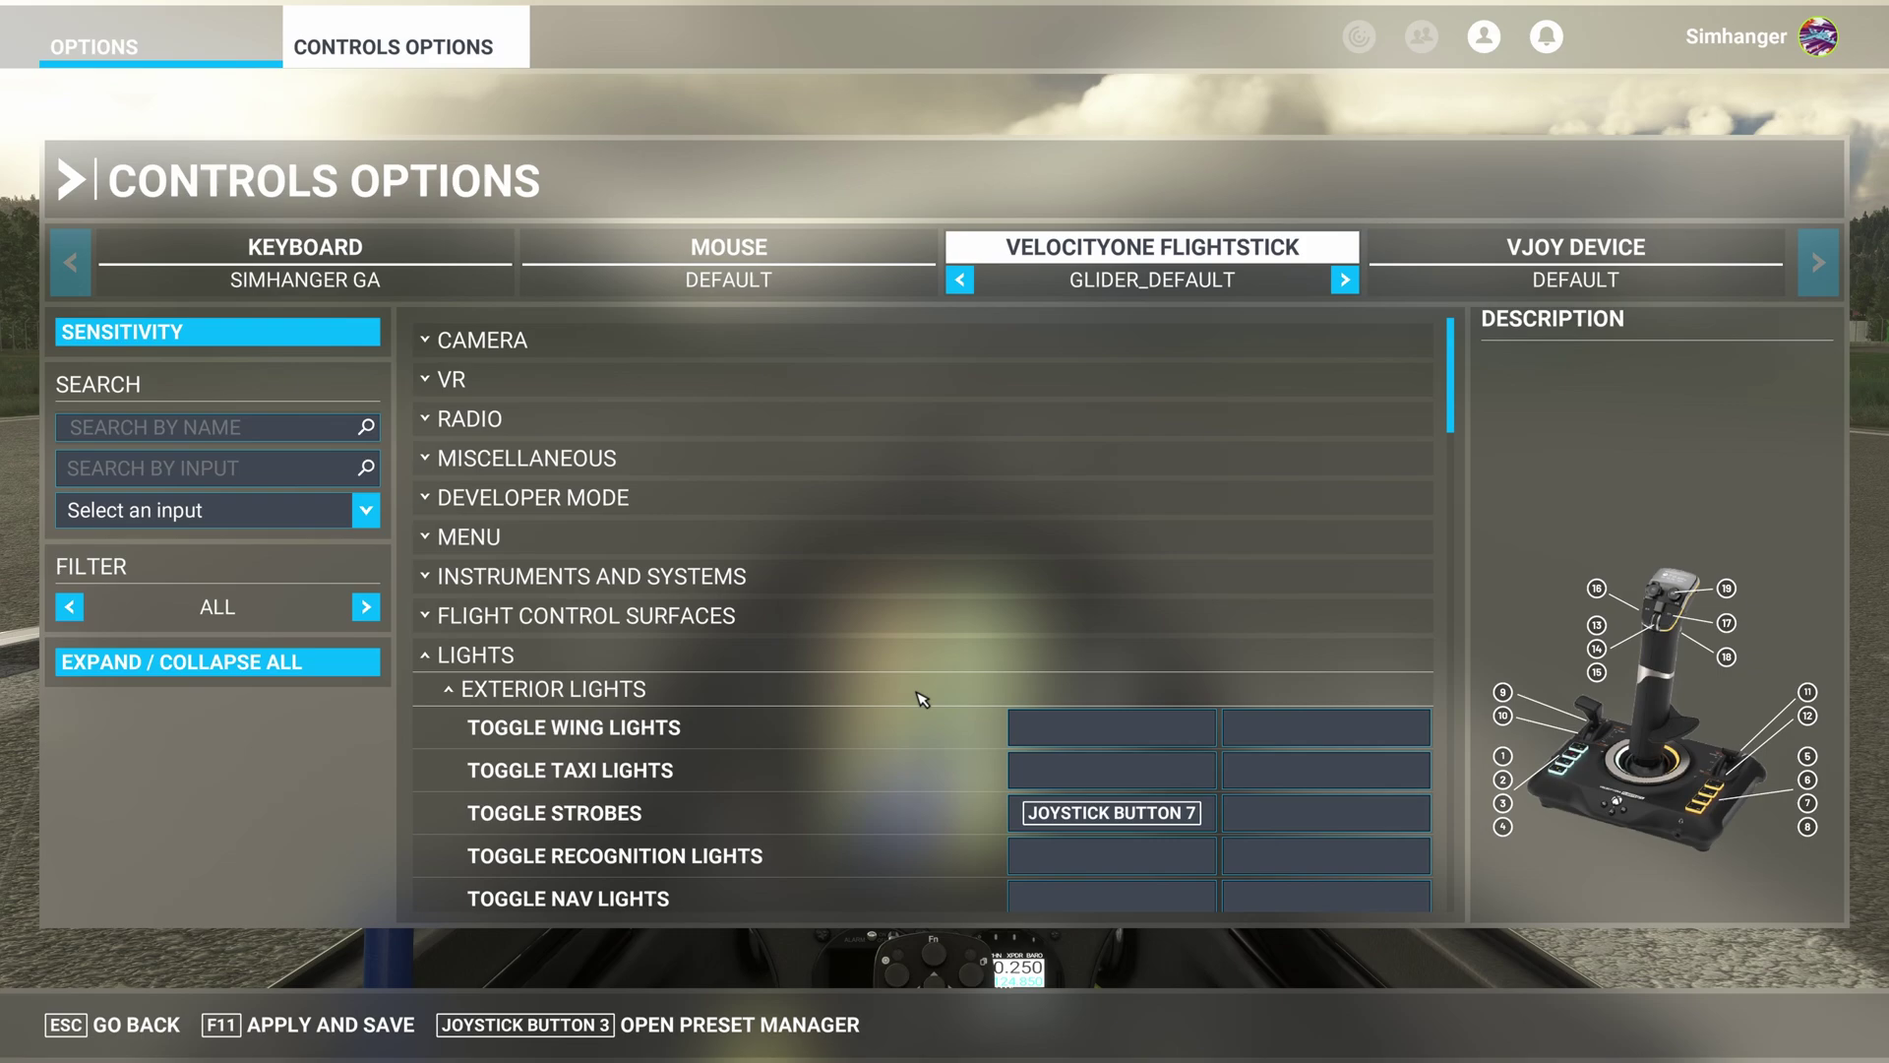
# Collapse the Lights category and assign Joystick Button 5 to Toggle Variometer Sound under Miscellaneous
pyautogui.click(495, 657)
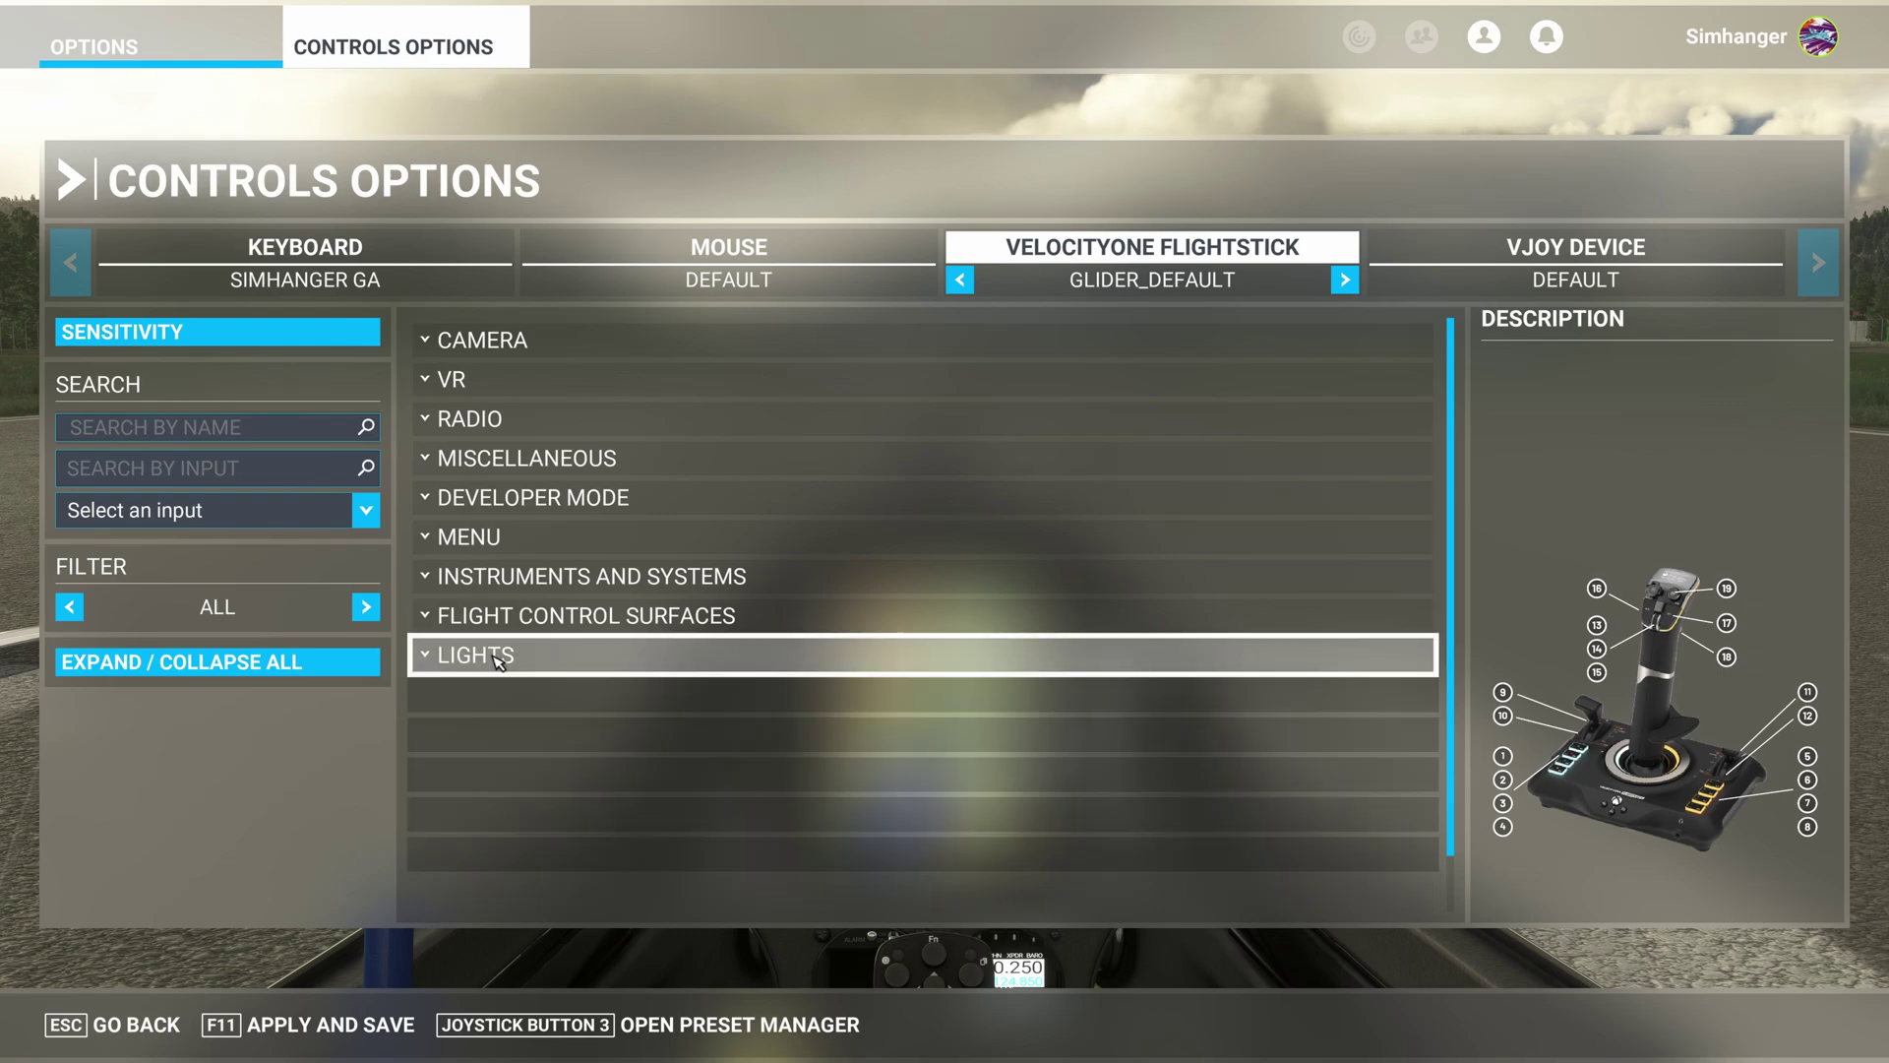
pyautogui.click(283, 663)
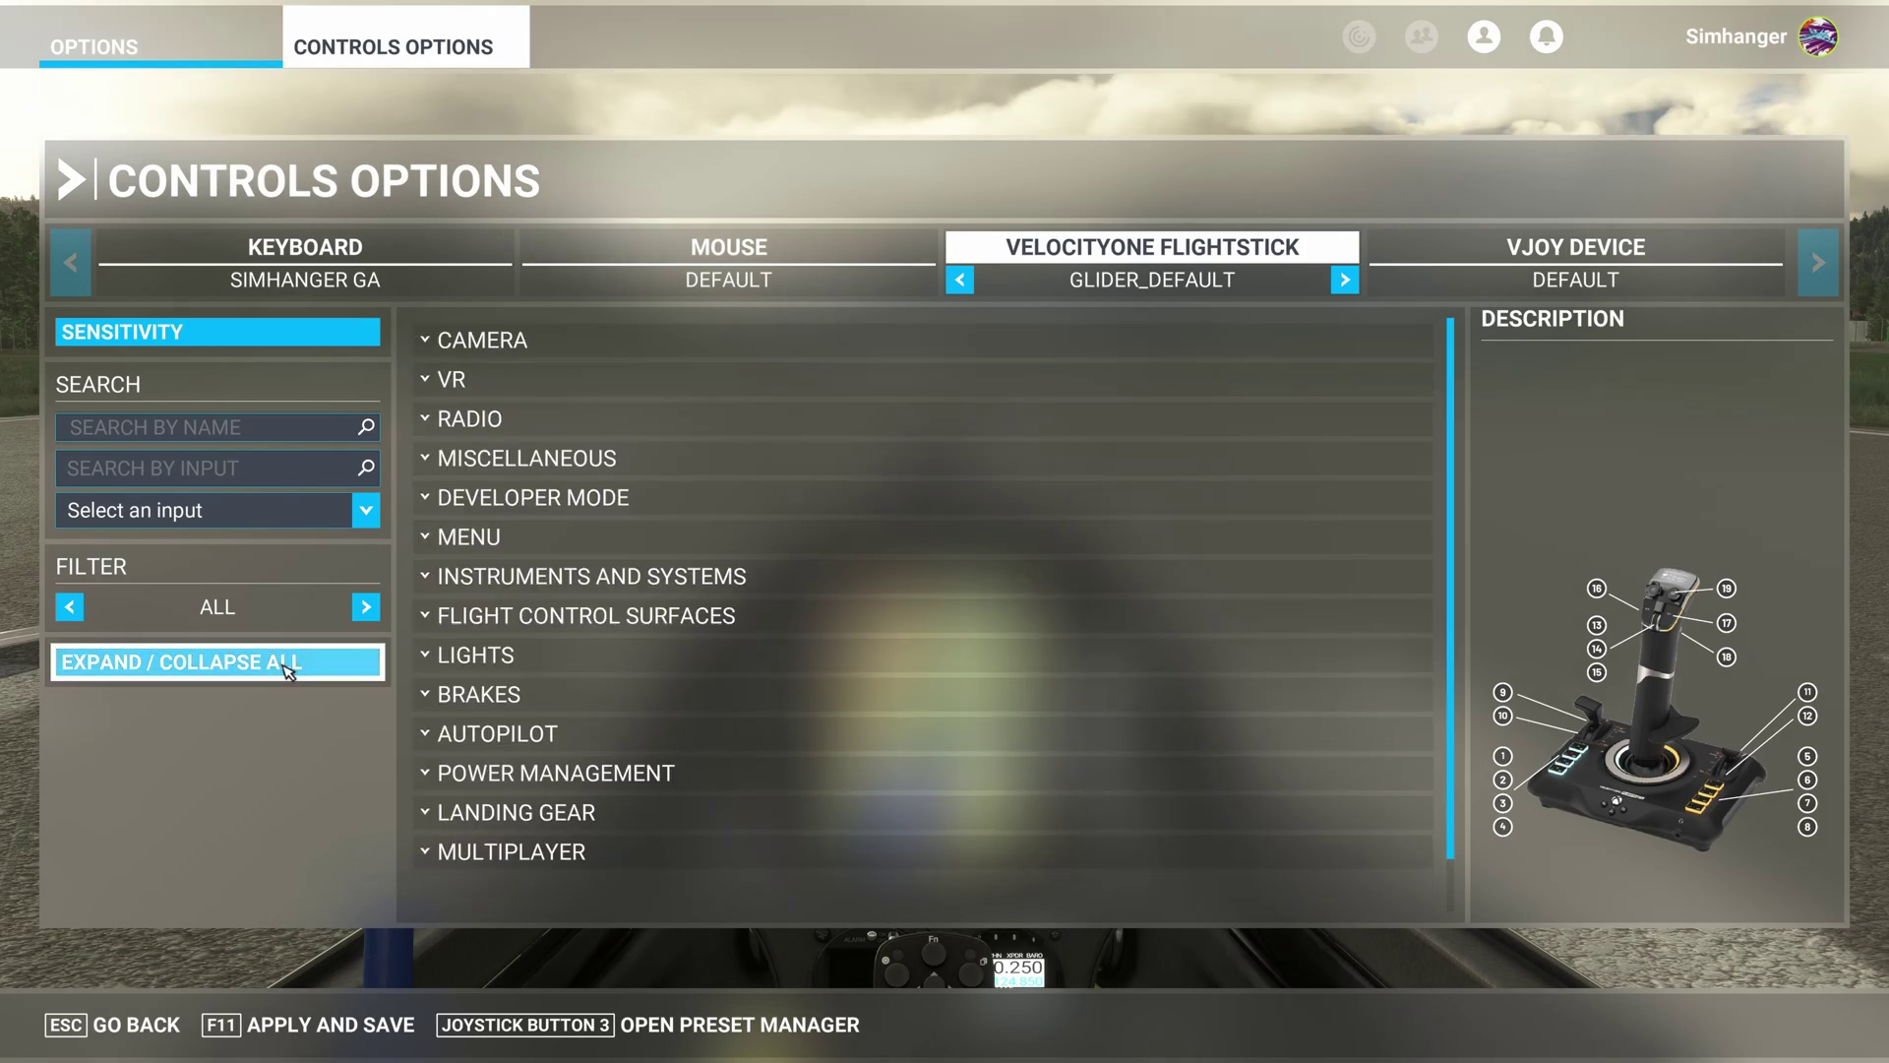
pyautogui.click(536, 464)
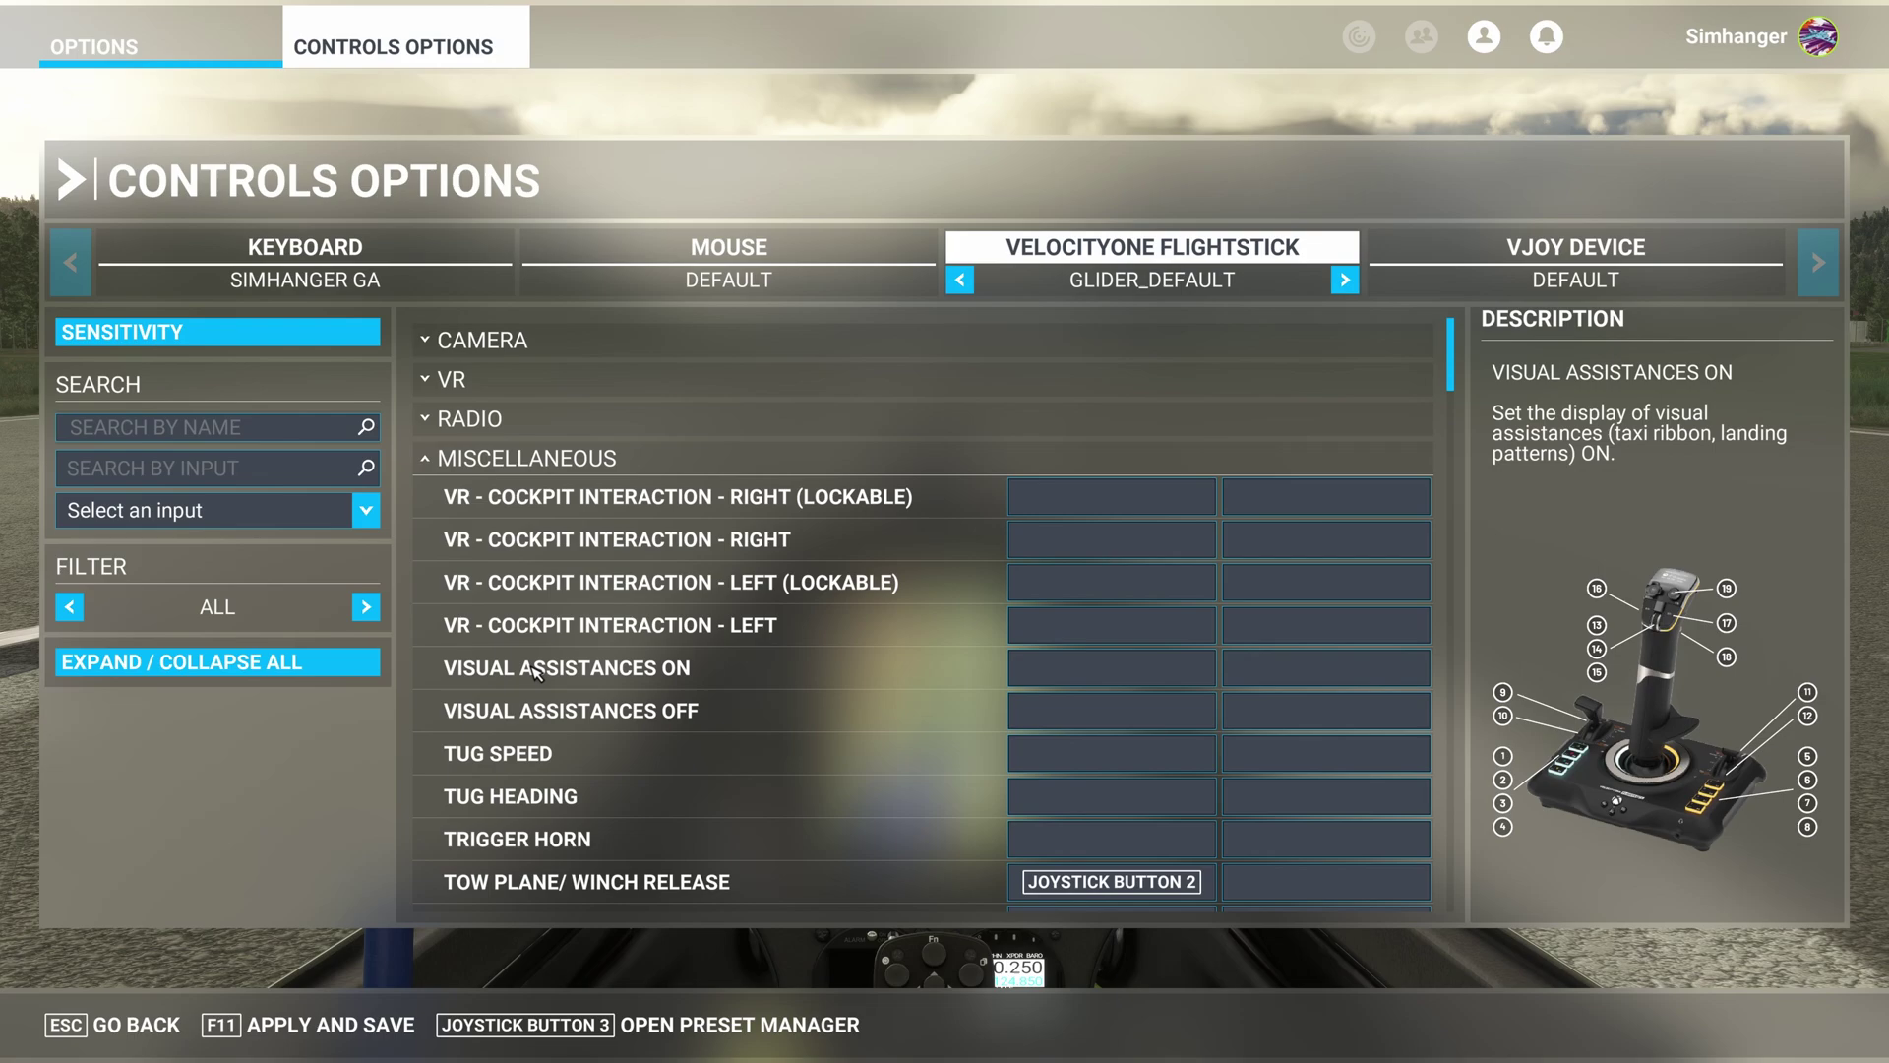
pyautogui.scroll(-1, 534, 673)
pyautogui.scroll(-1, 534, 673)
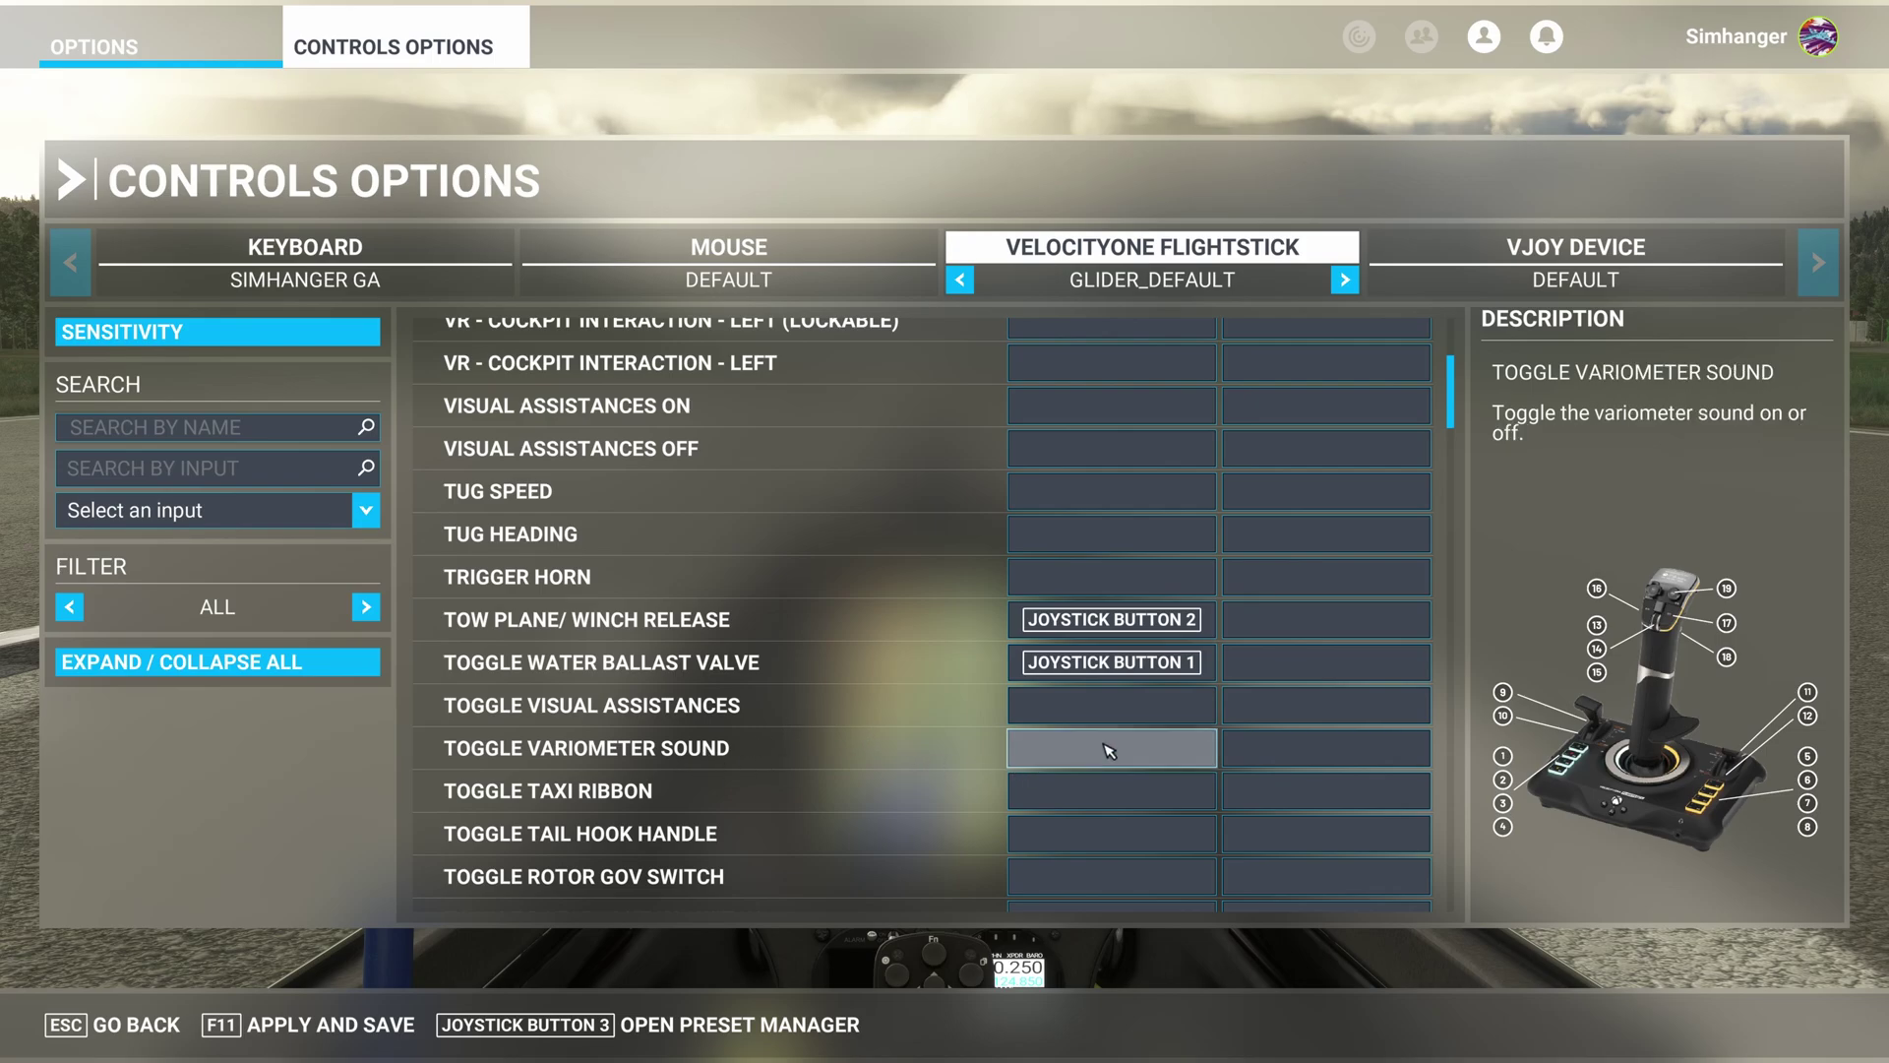
pyautogui.click(1136, 750)
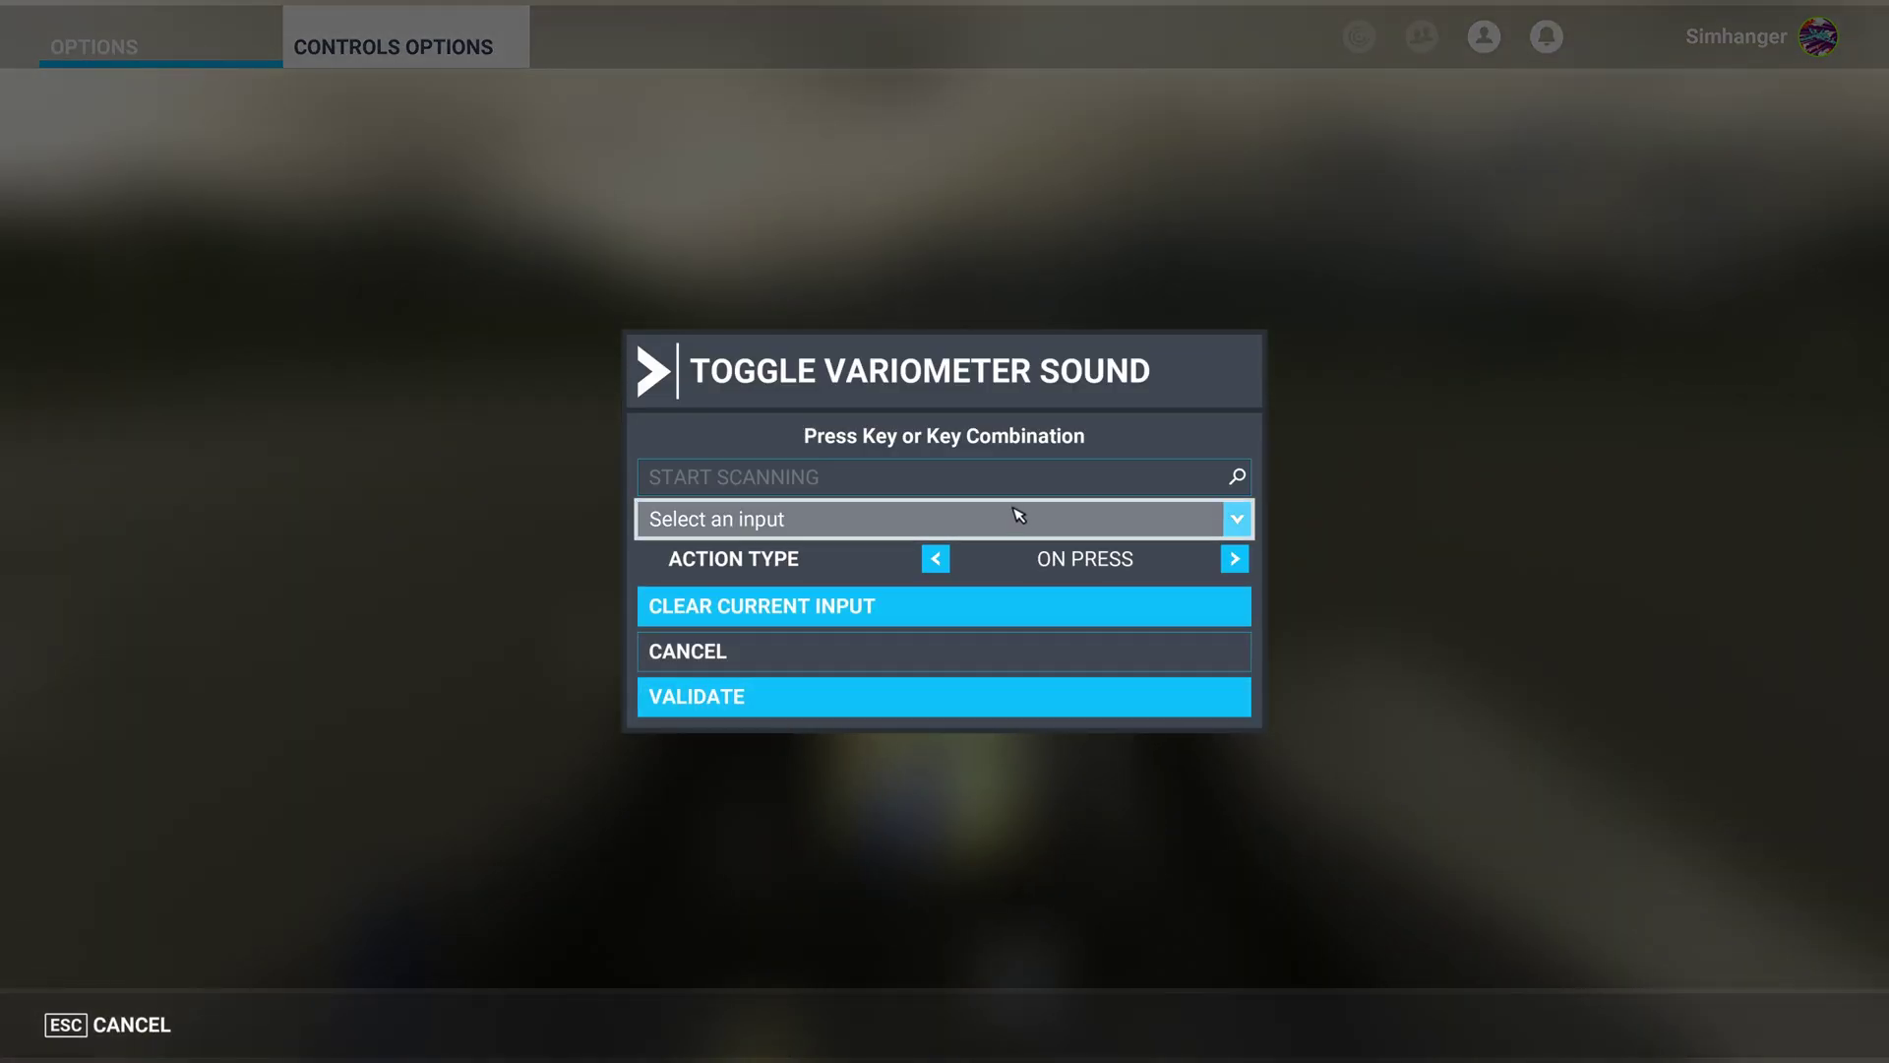
pyautogui.click(1013, 484)
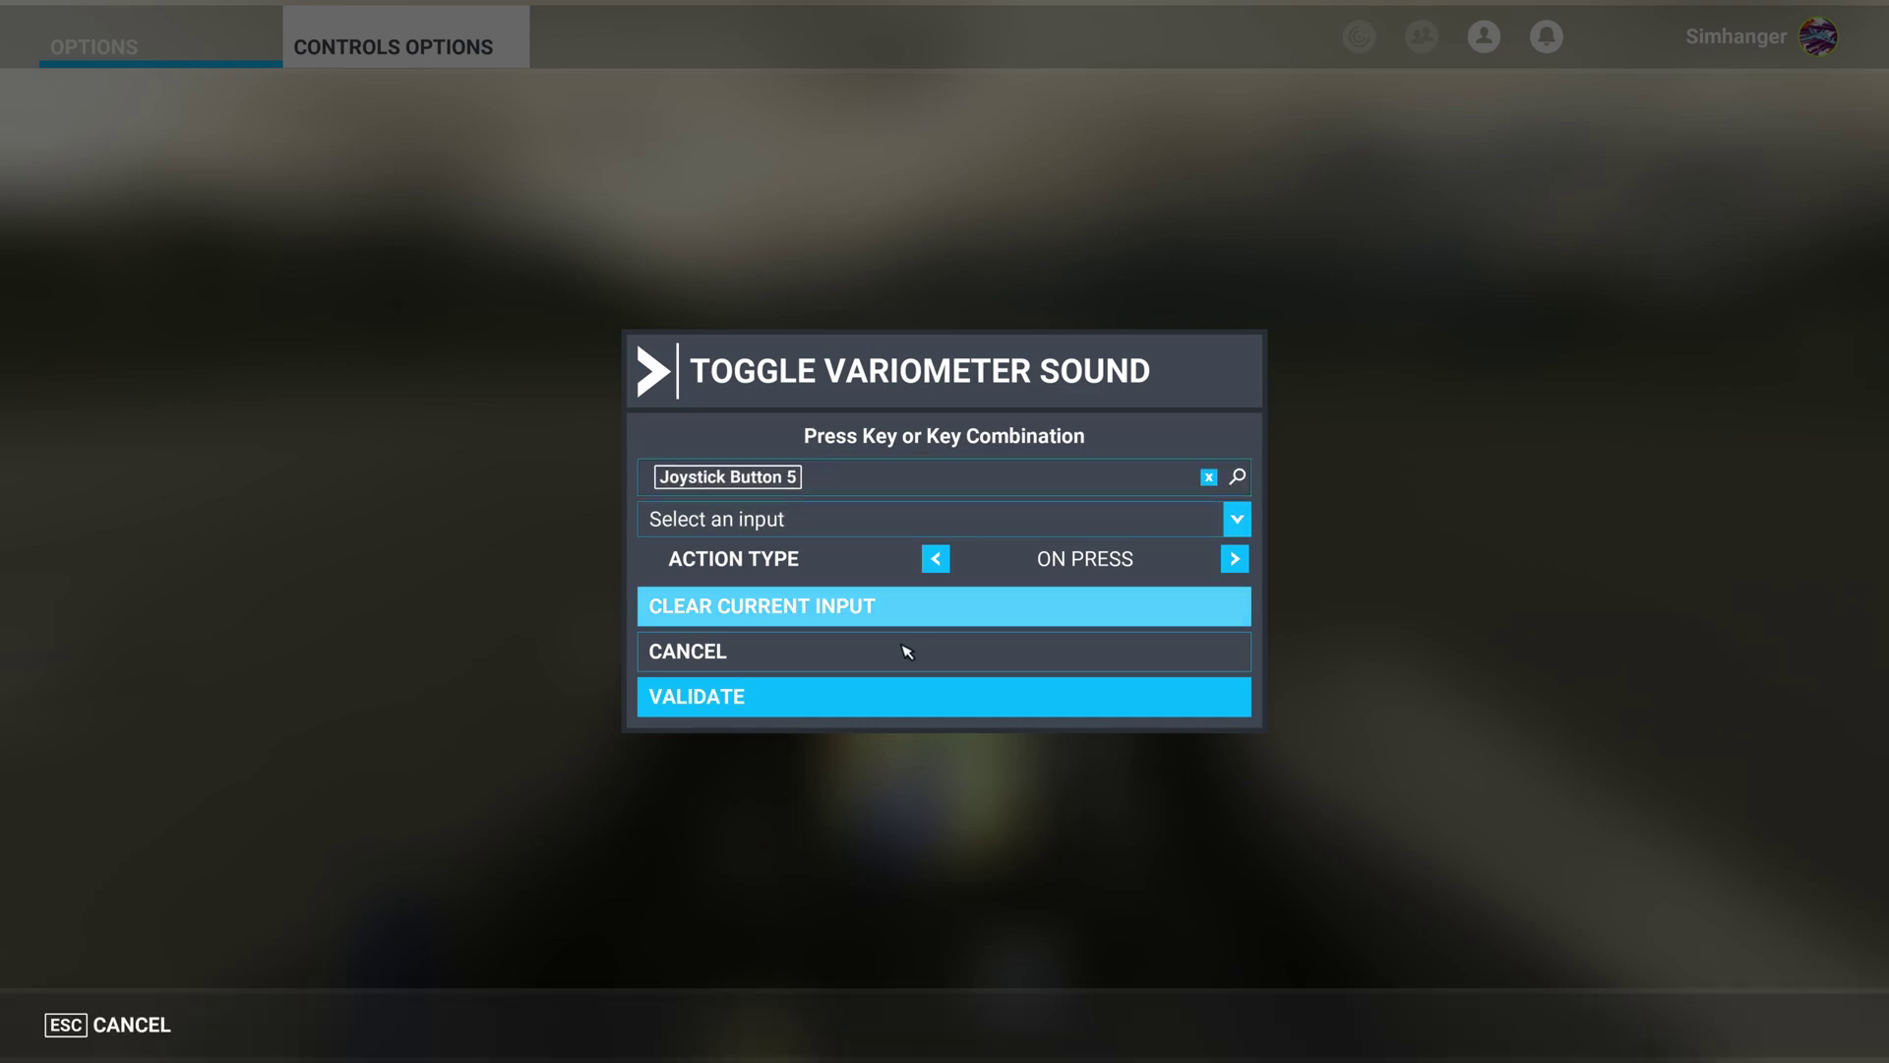
pyautogui.click(901, 710)
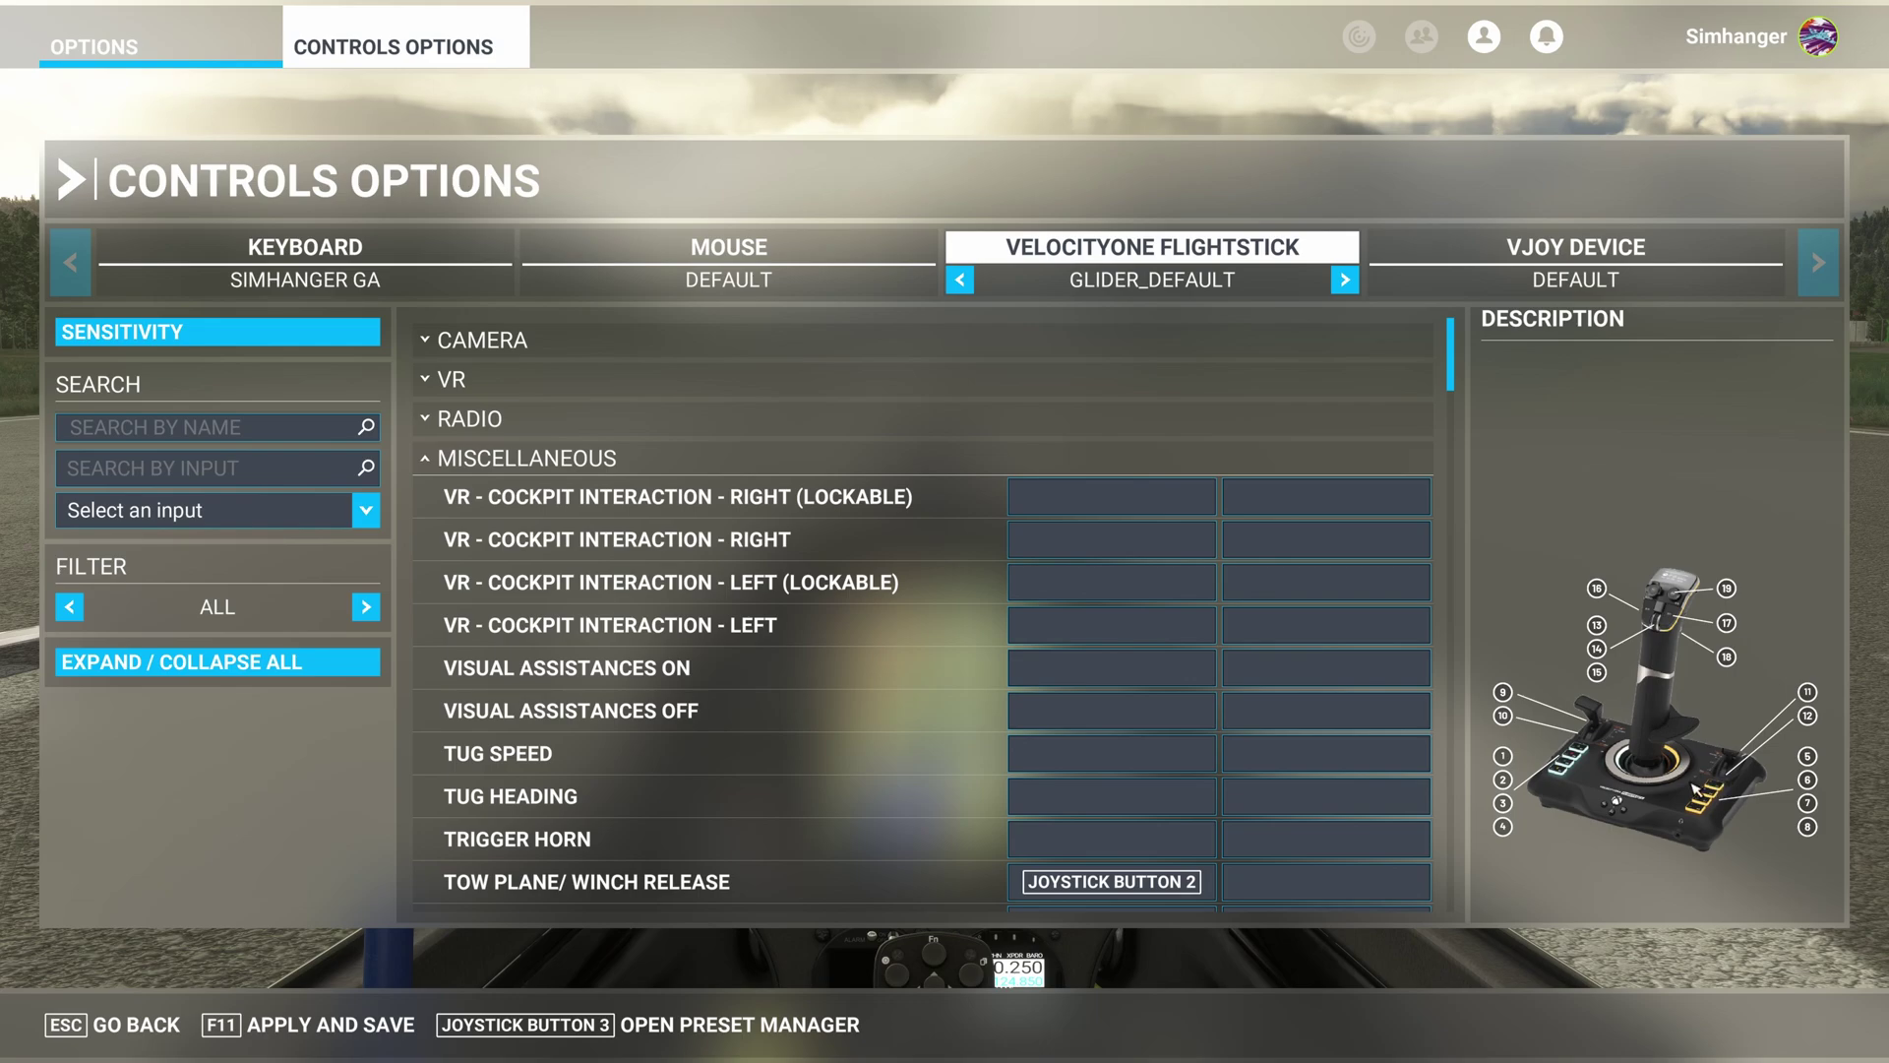
# Assign Joystick Button 17 to Toggle 3D Thermals Display under Miscellaneous, and apply and save the profile
pyautogui.scroll(-5, 874, 728)
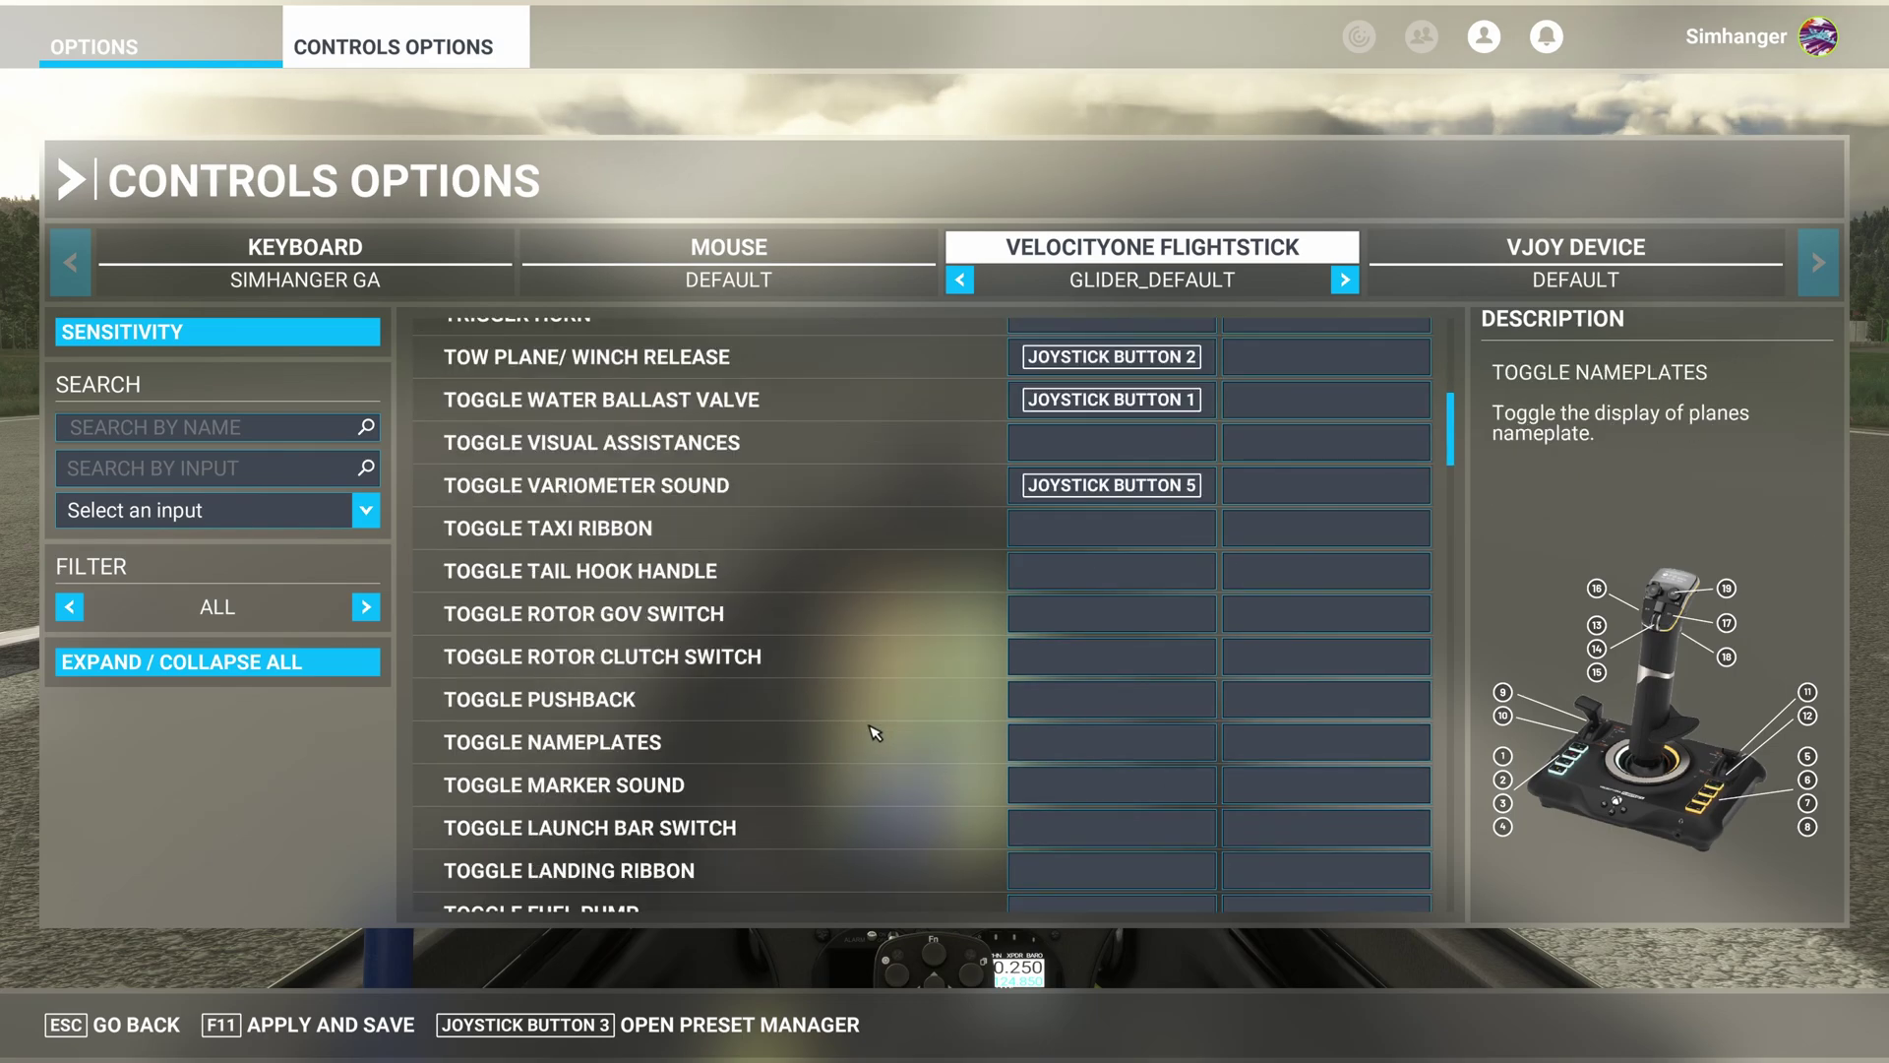
pyautogui.scroll(-1, 874, 733)
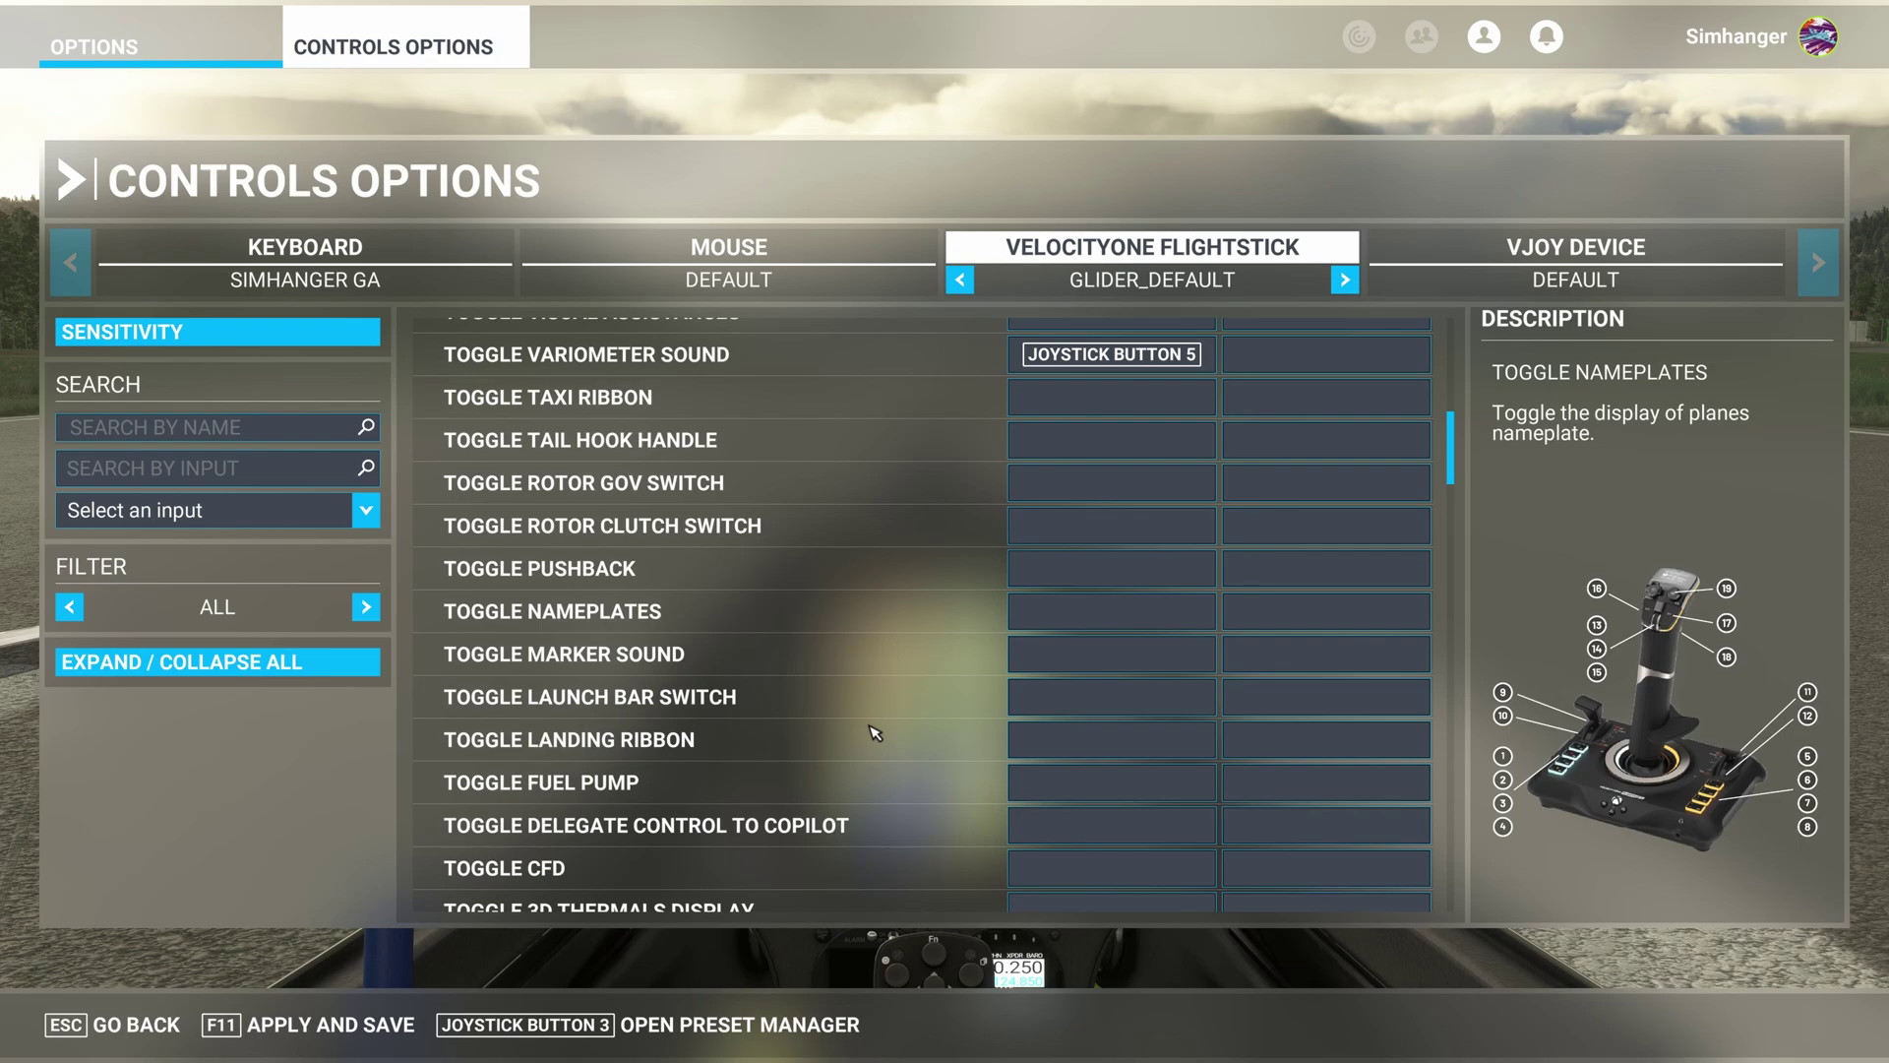
pyautogui.scroll(-1, 873, 733)
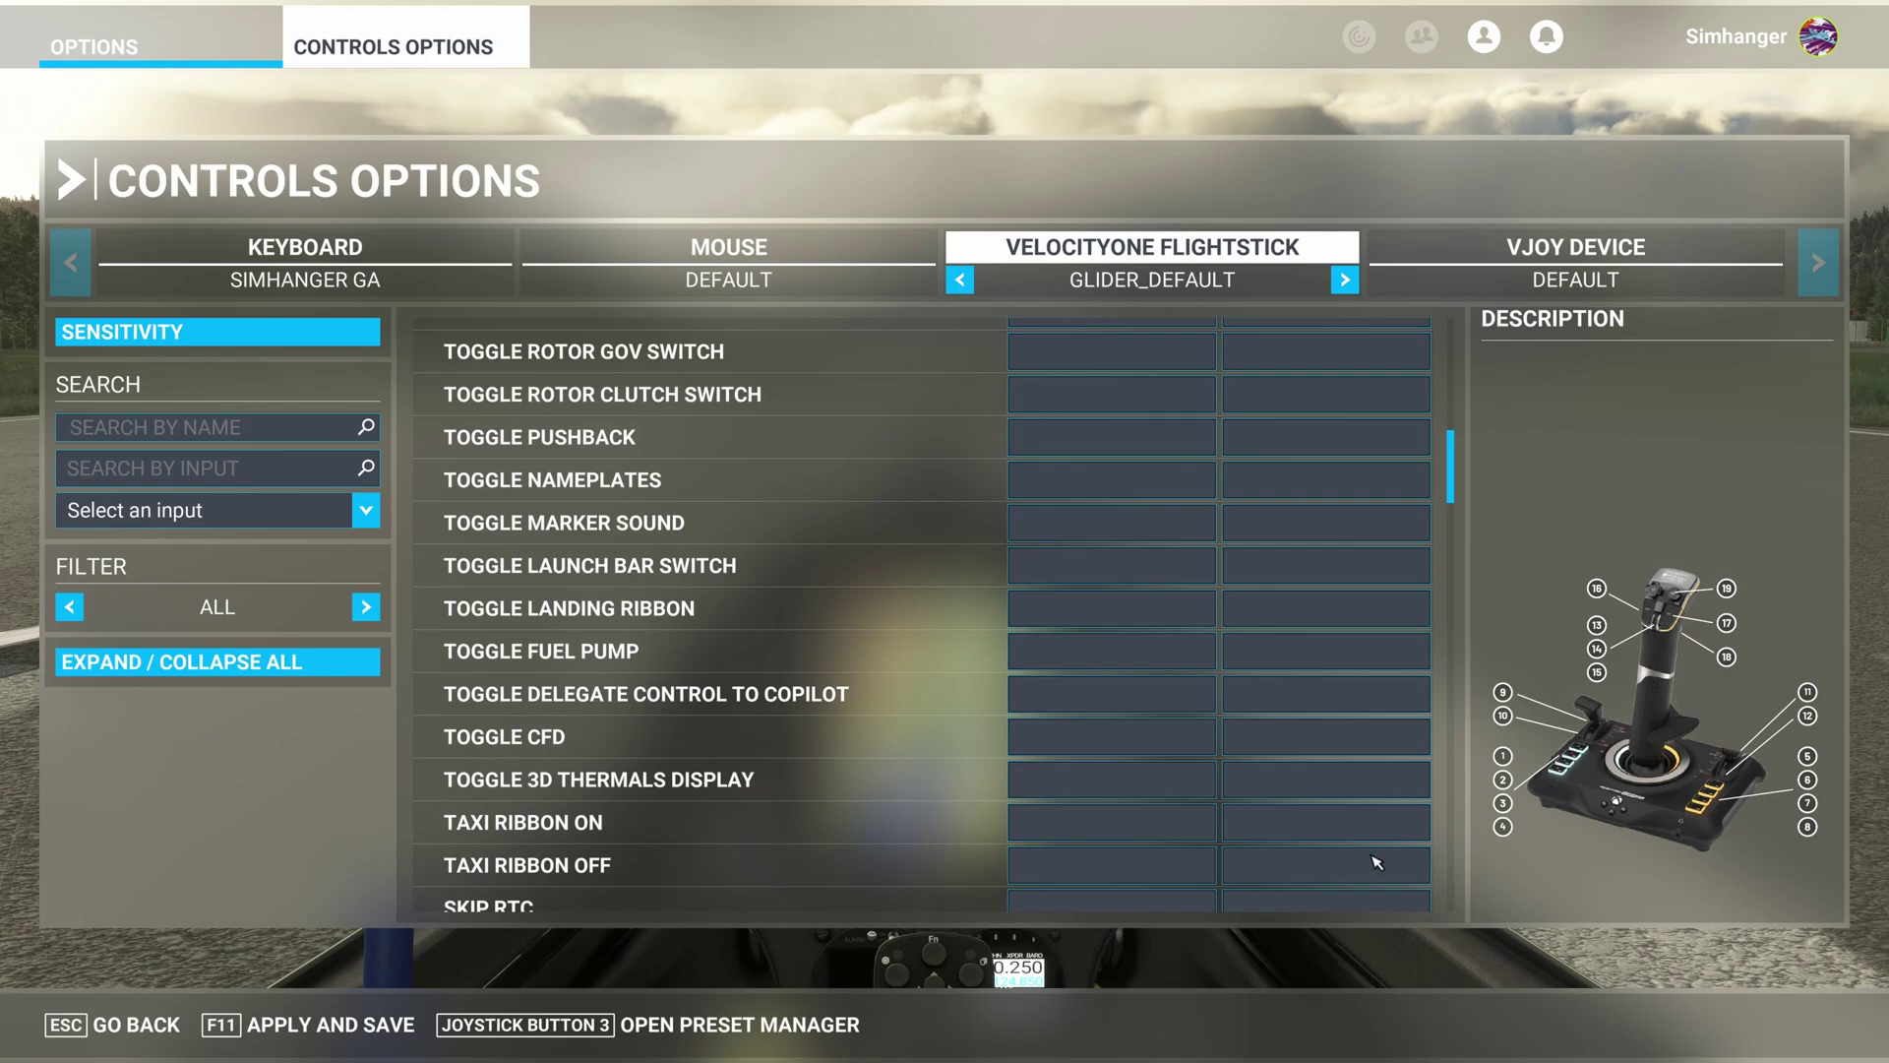
pyautogui.click(1105, 778)
pyautogui.click(901, 489)
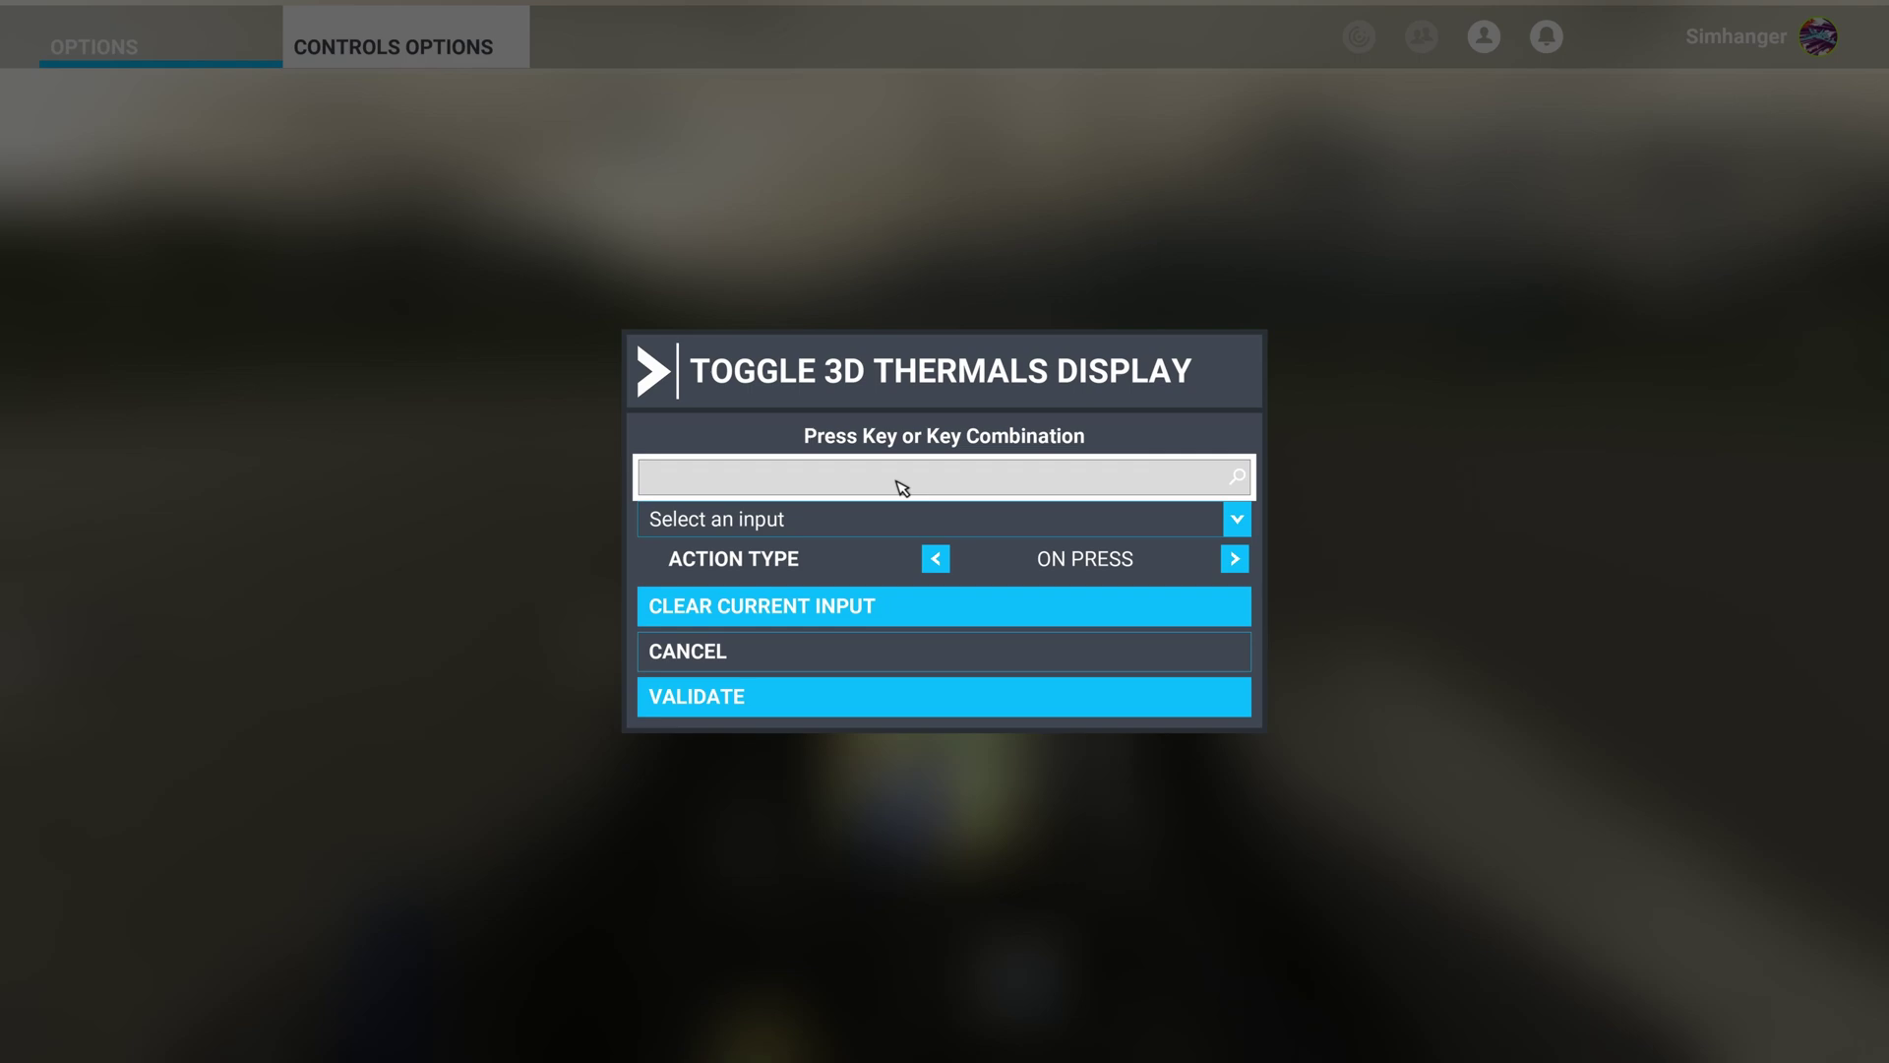
pyautogui.click(886, 716)
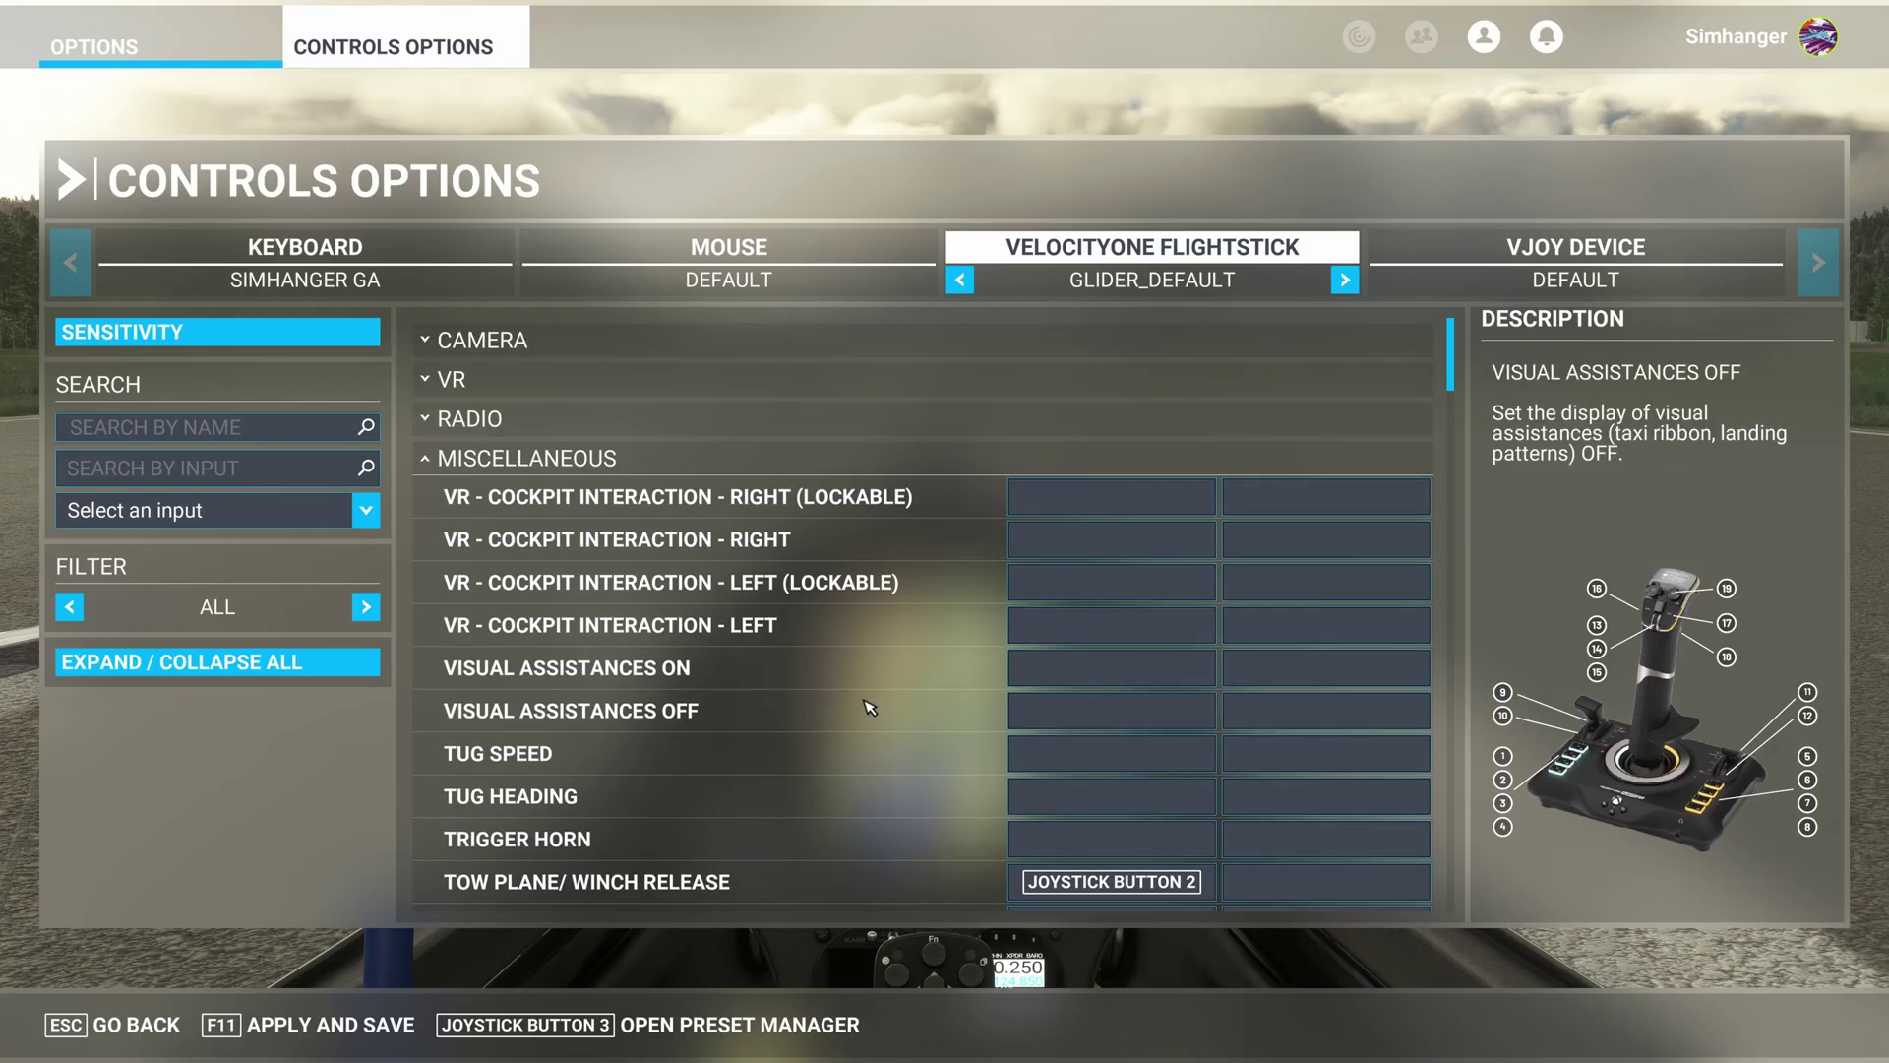
pyautogui.scroll(-3, 866, 767)
pyautogui.press('F11')
# Filter the flightstick bindings to assigned ones only and review those under Miscellaneous
pyautogui.click(365, 606)
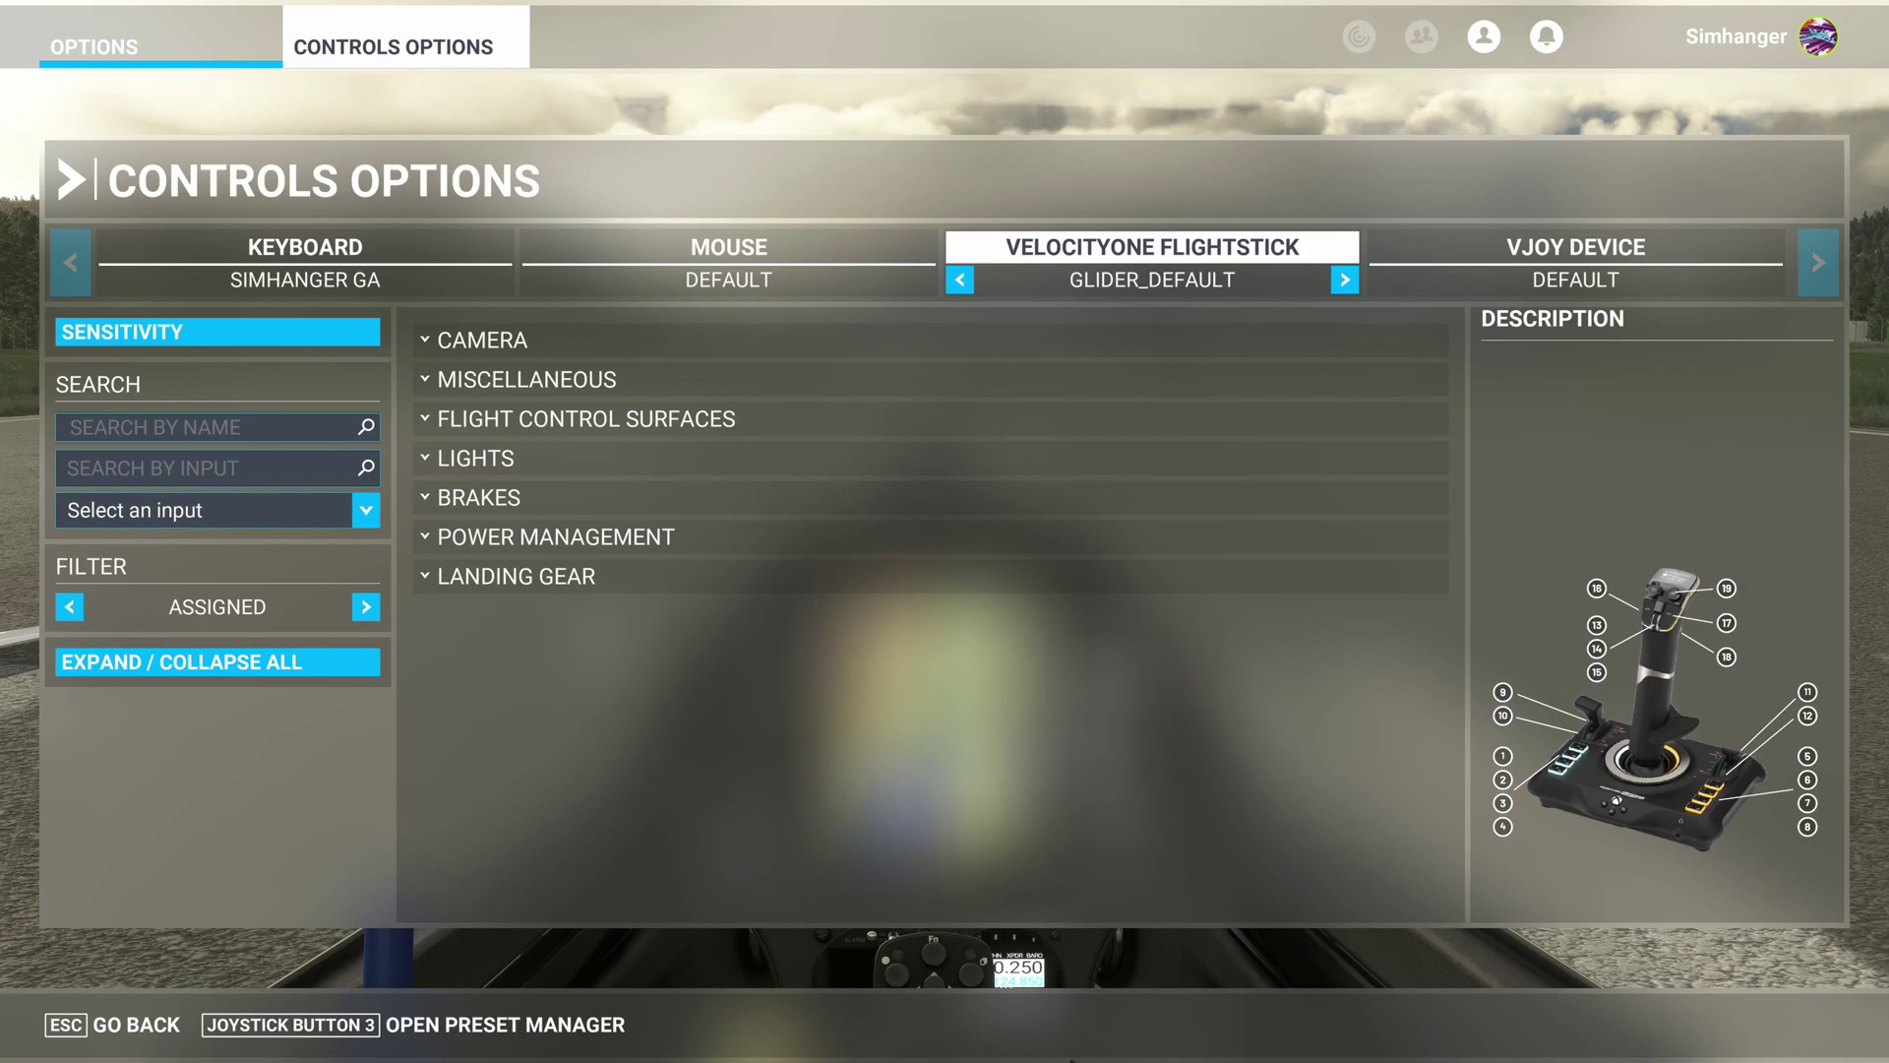
pyautogui.click(552, 382)
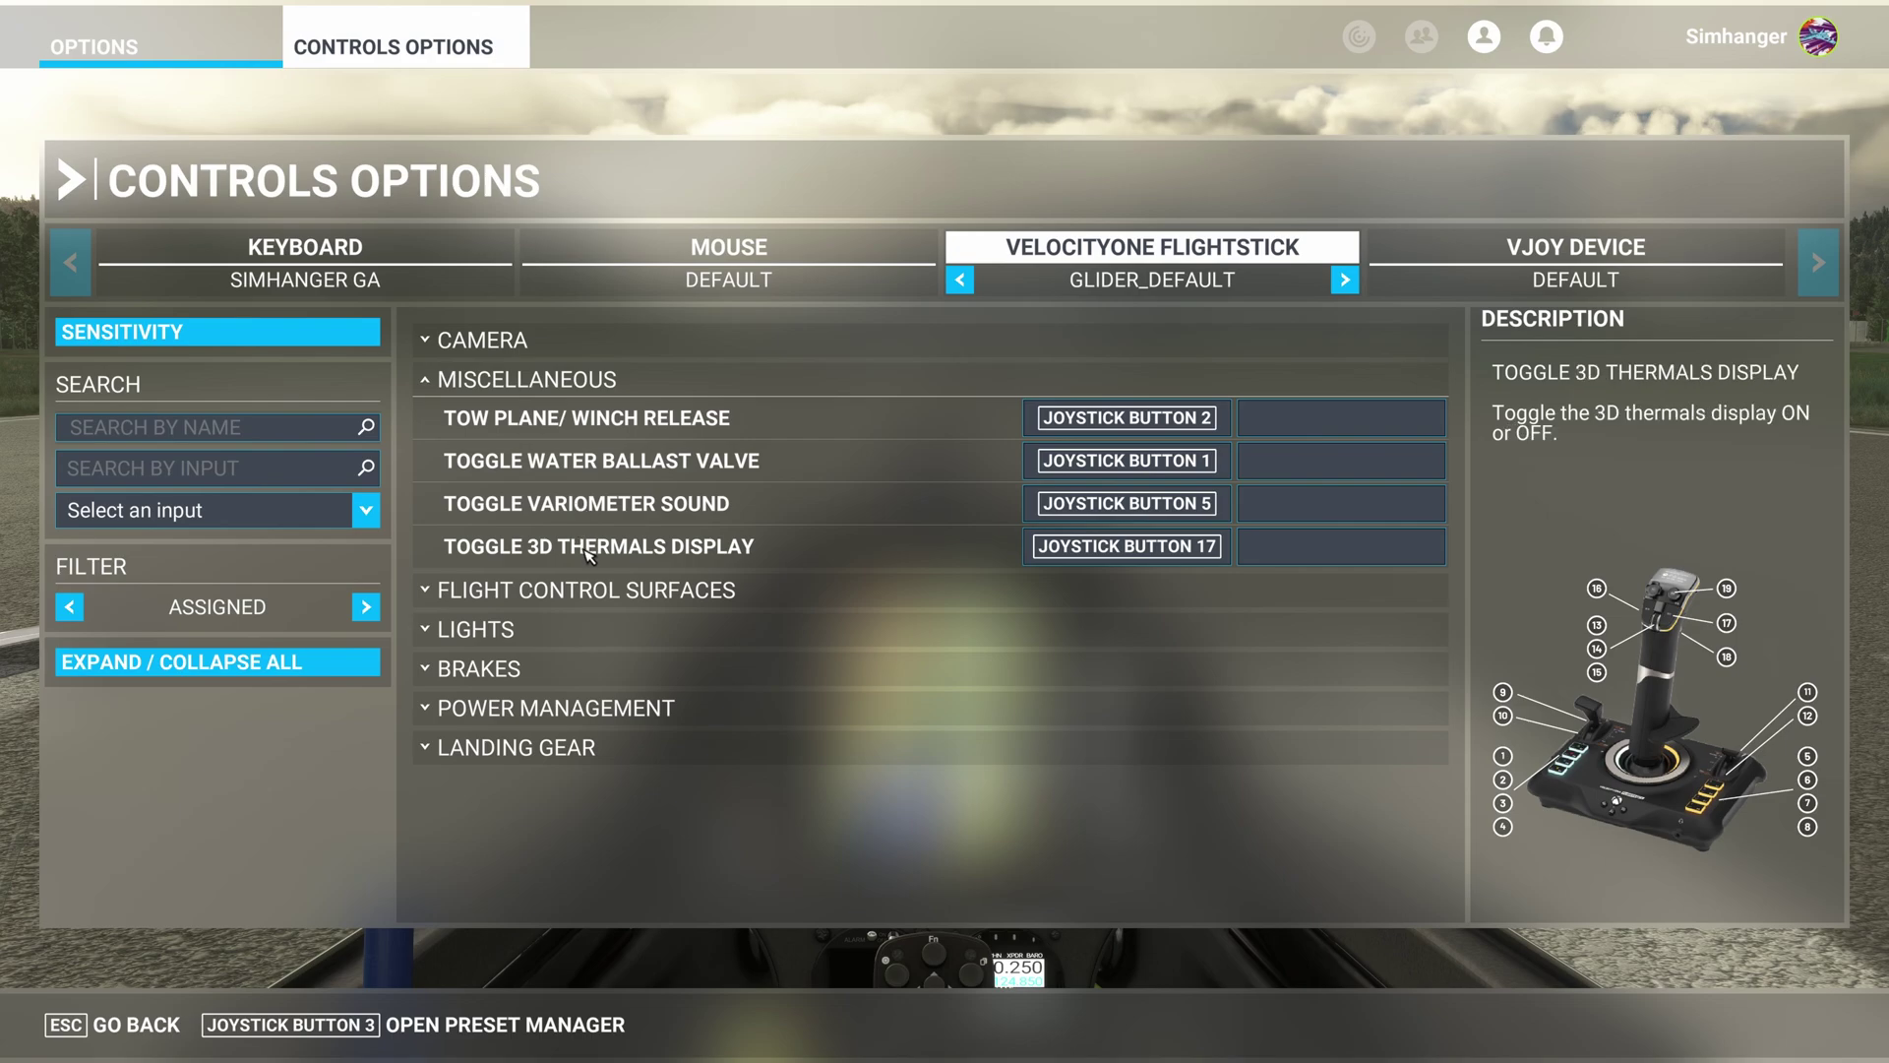
pyautogui.click(566, 385)
# Review the assigned primary, trimming and secondary control surface bindings under Flight Control Surfaces
pyautogui.click(567, 423)
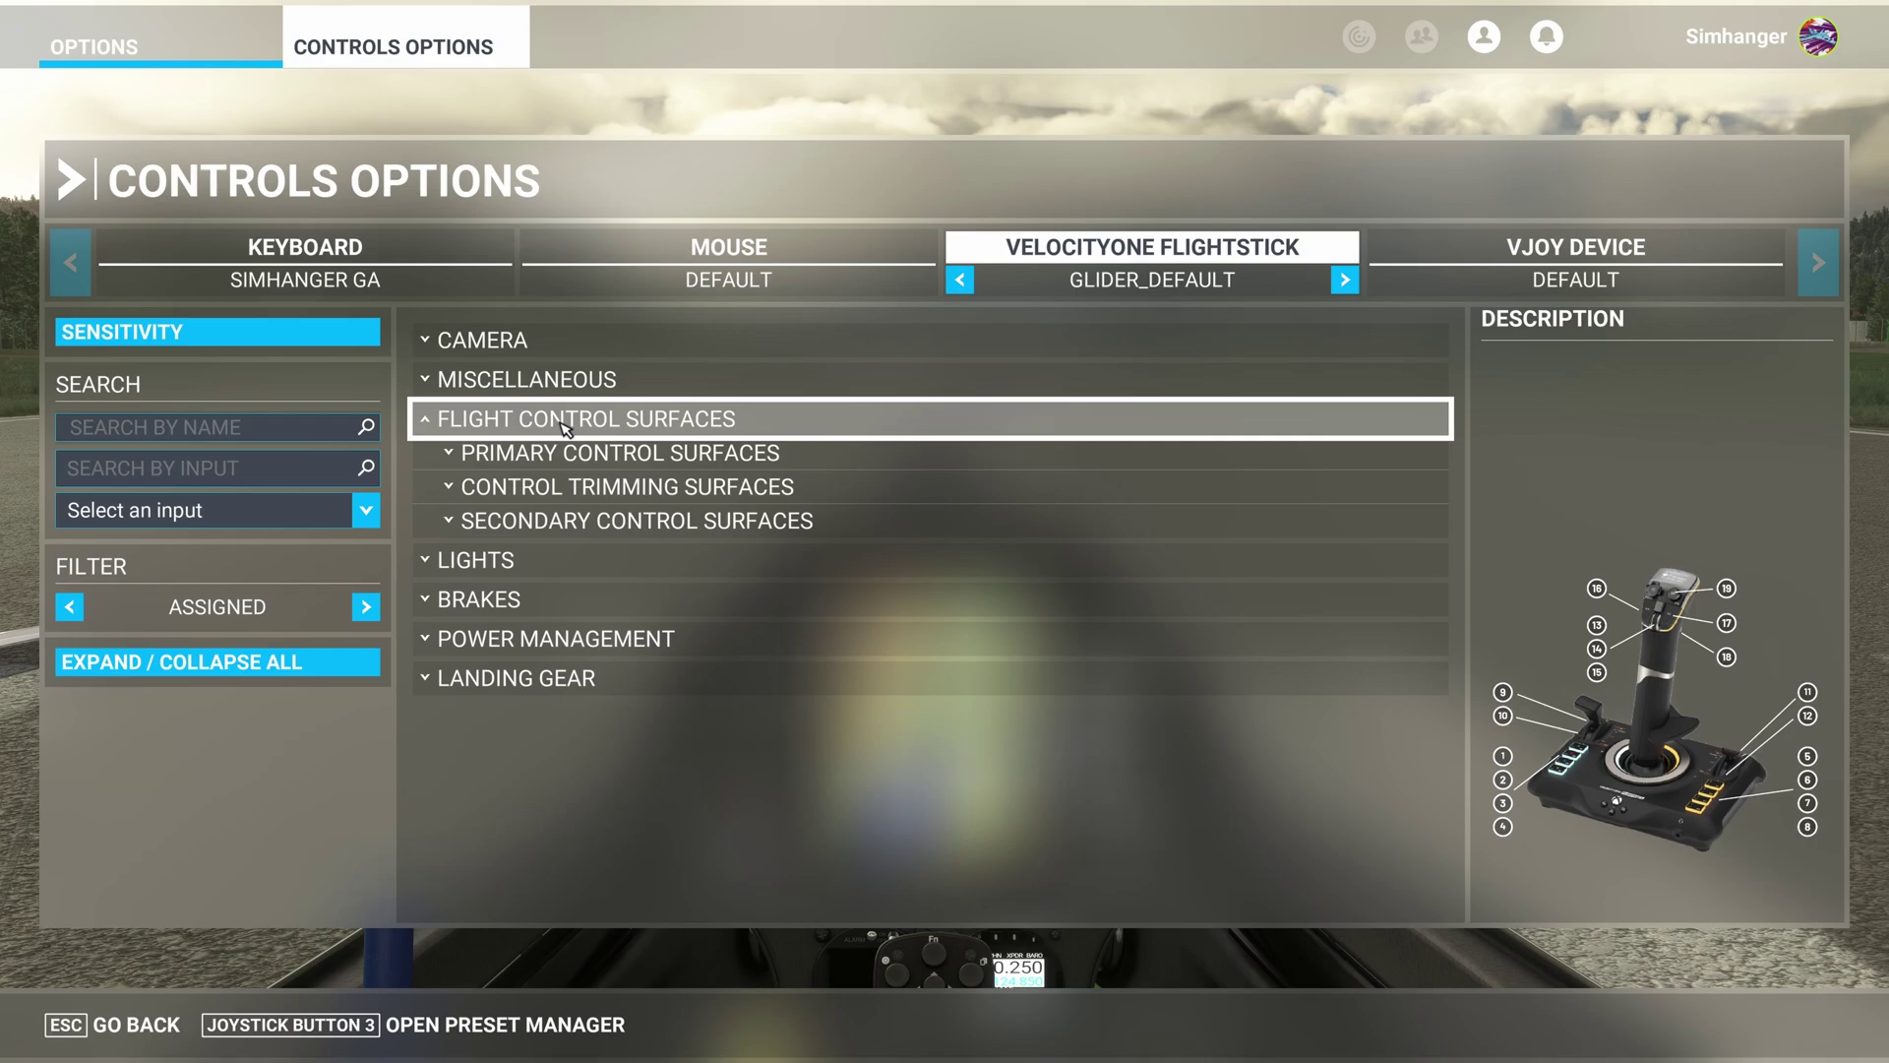
pyautogui.click(569, 454)
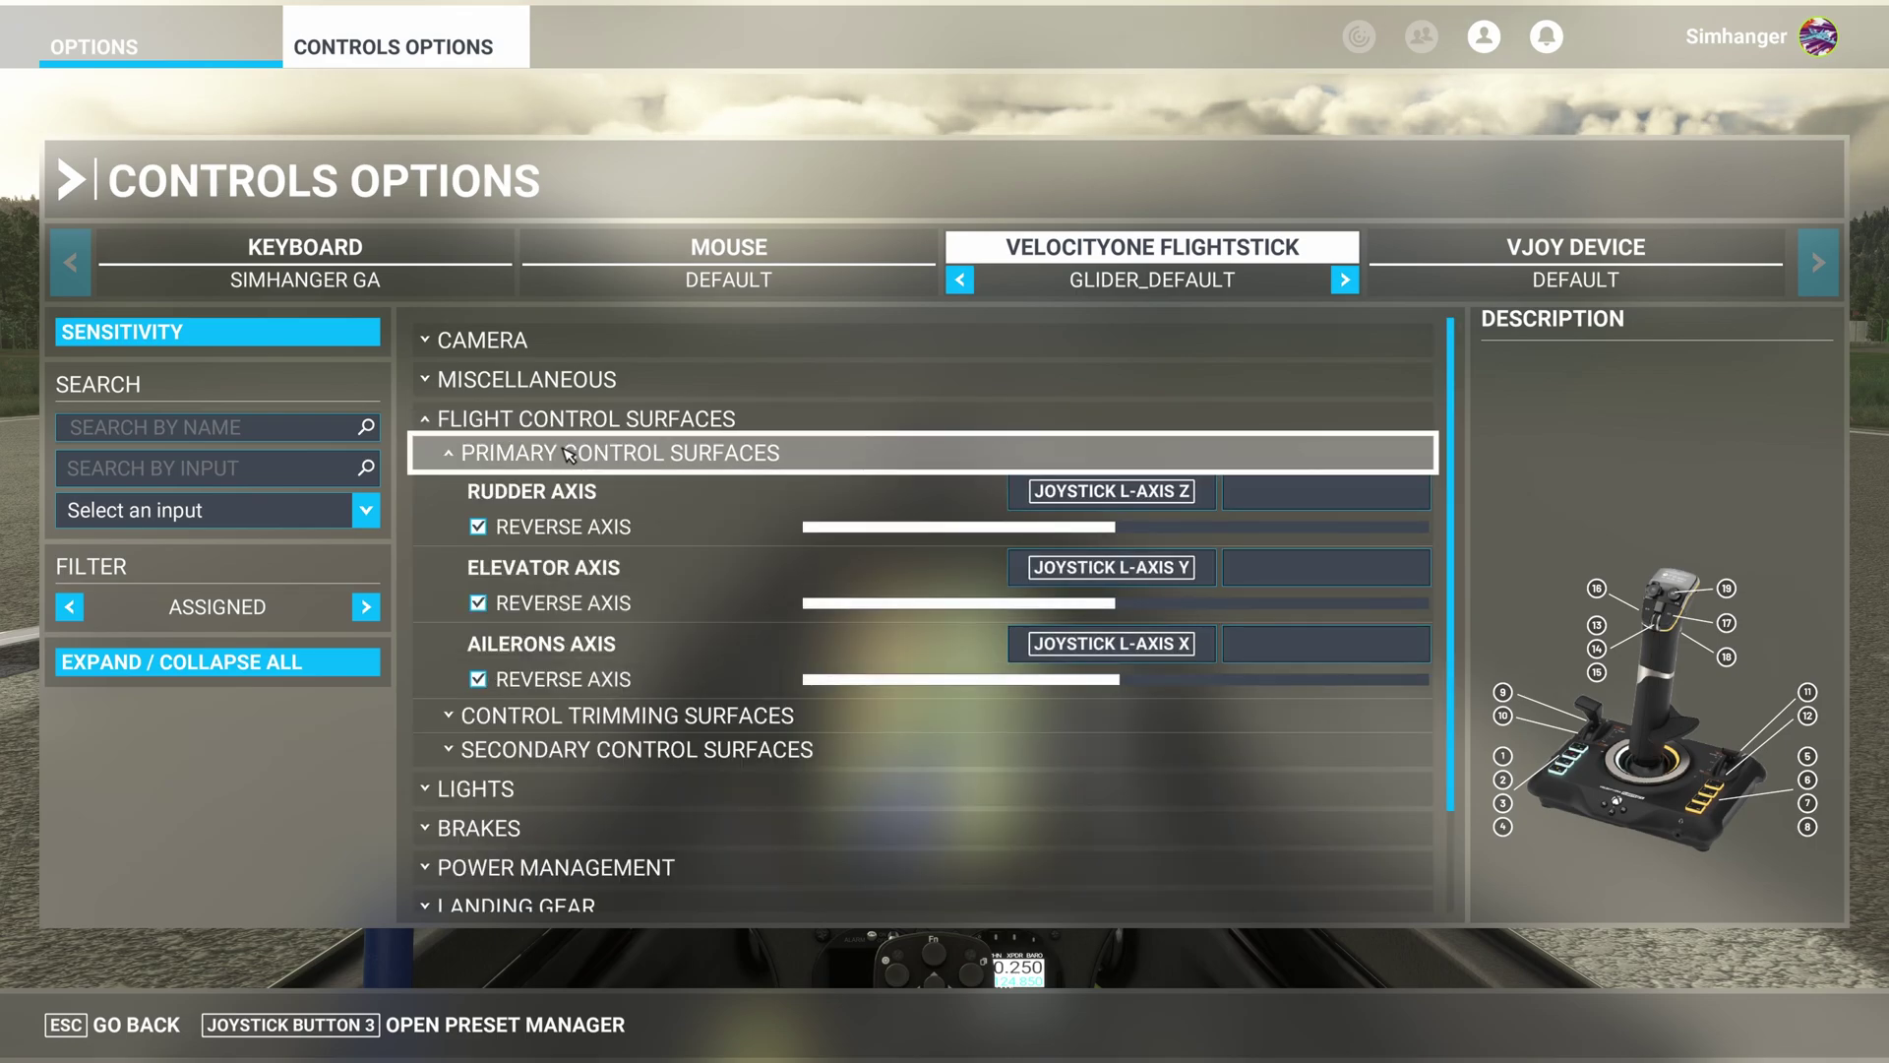
pyautogui.click(568, 454)
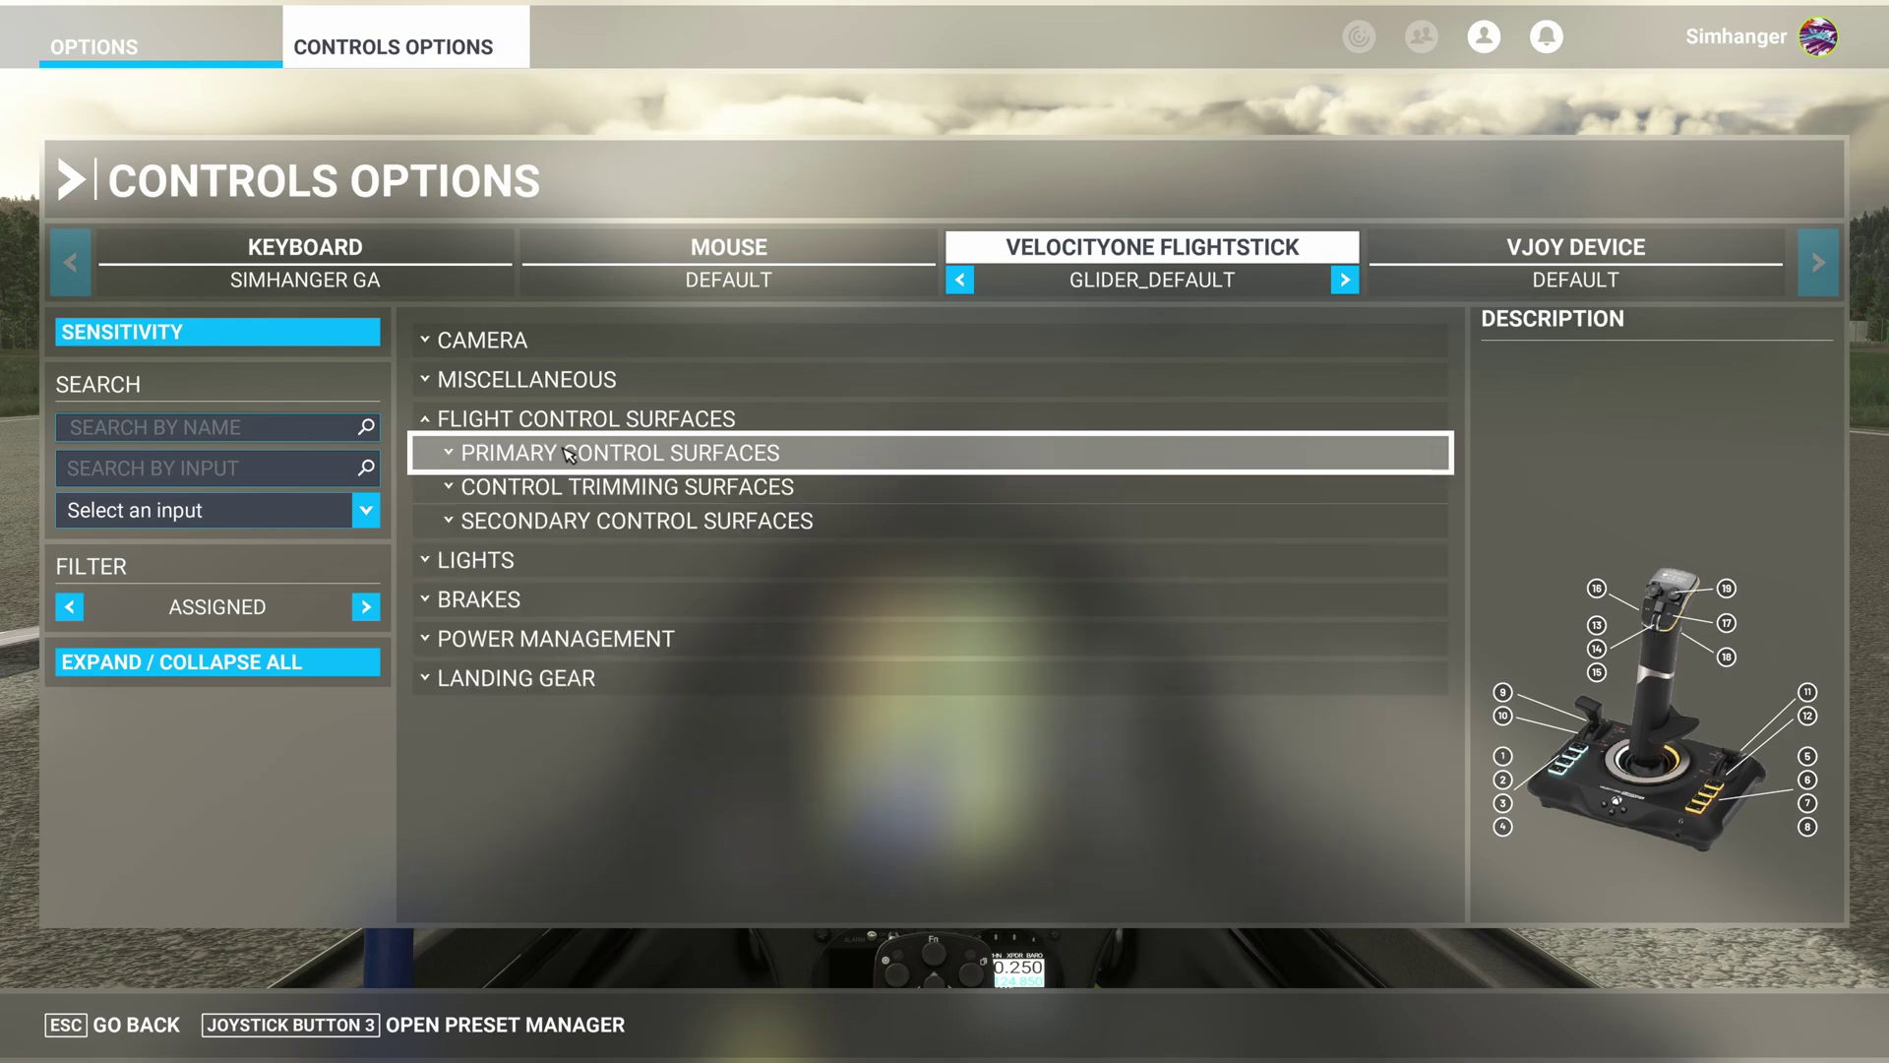
pyautogui.click(573, 487)
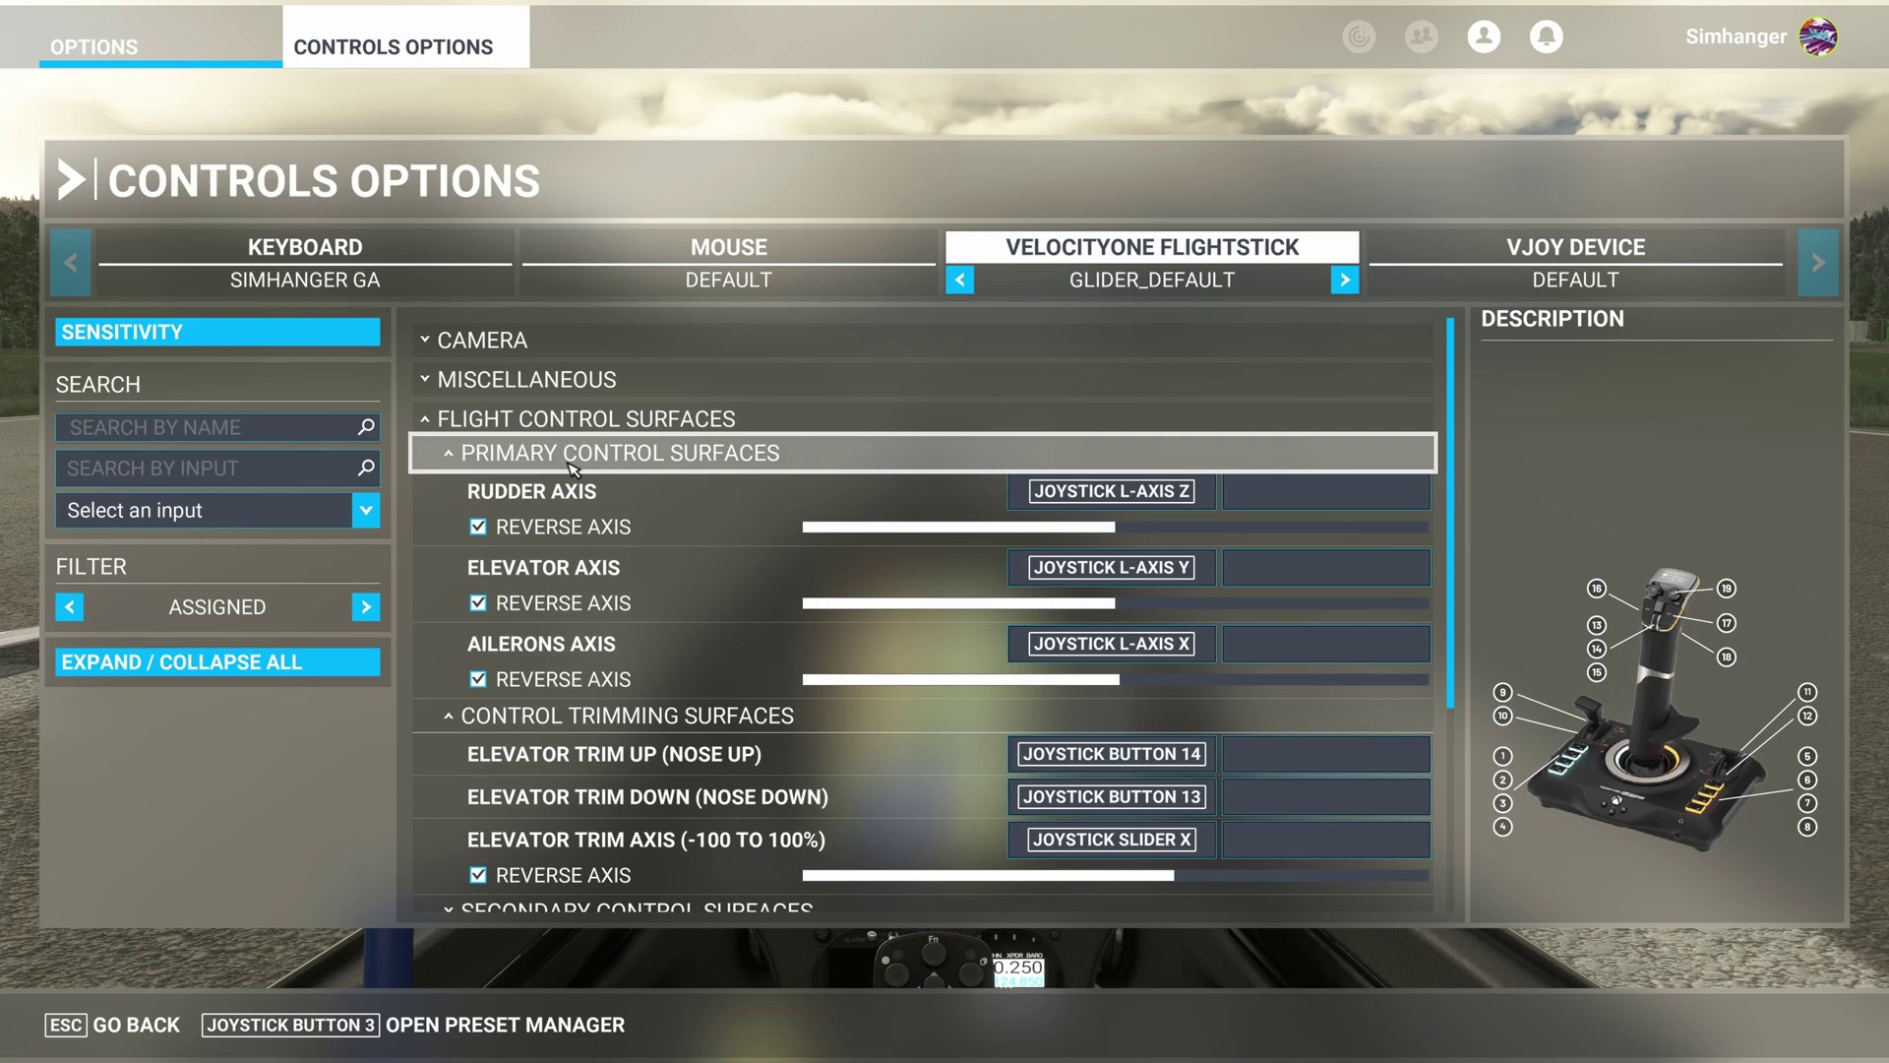
pyautogui.click(575, 459)
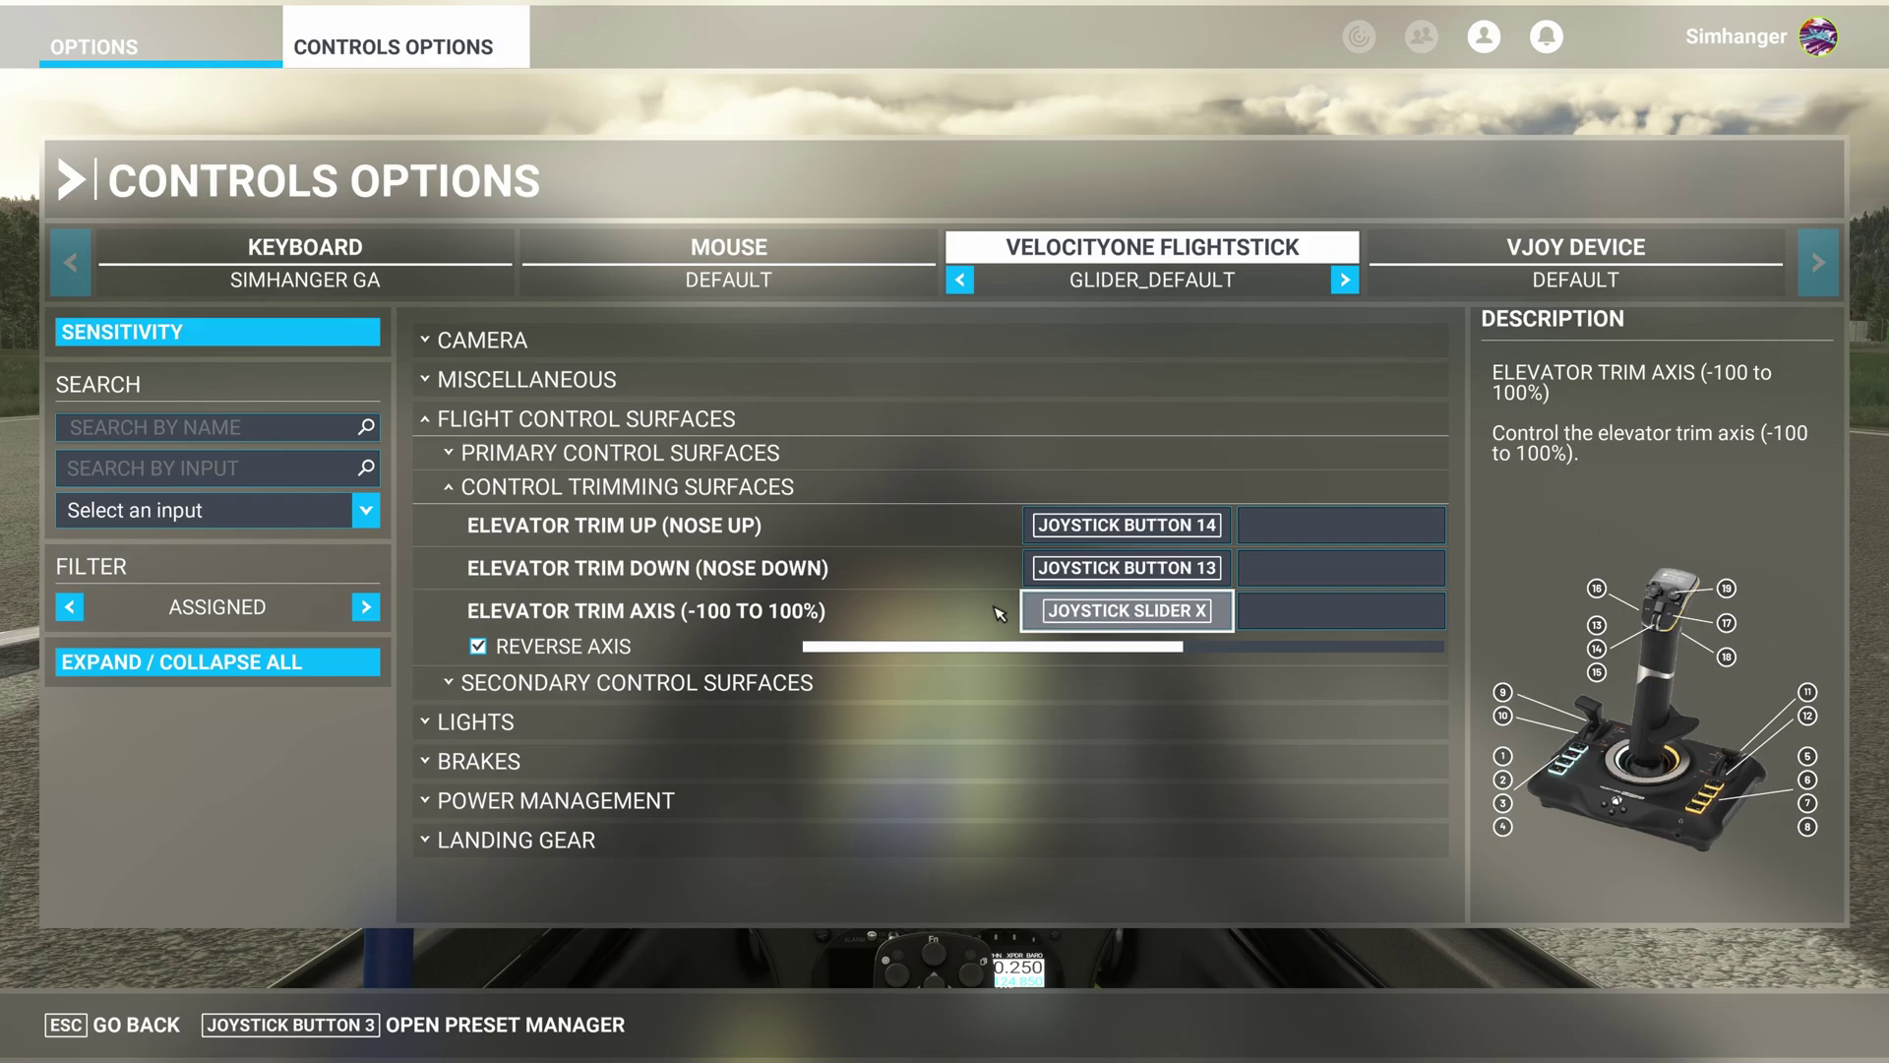
pyautogui.click(577, 489)
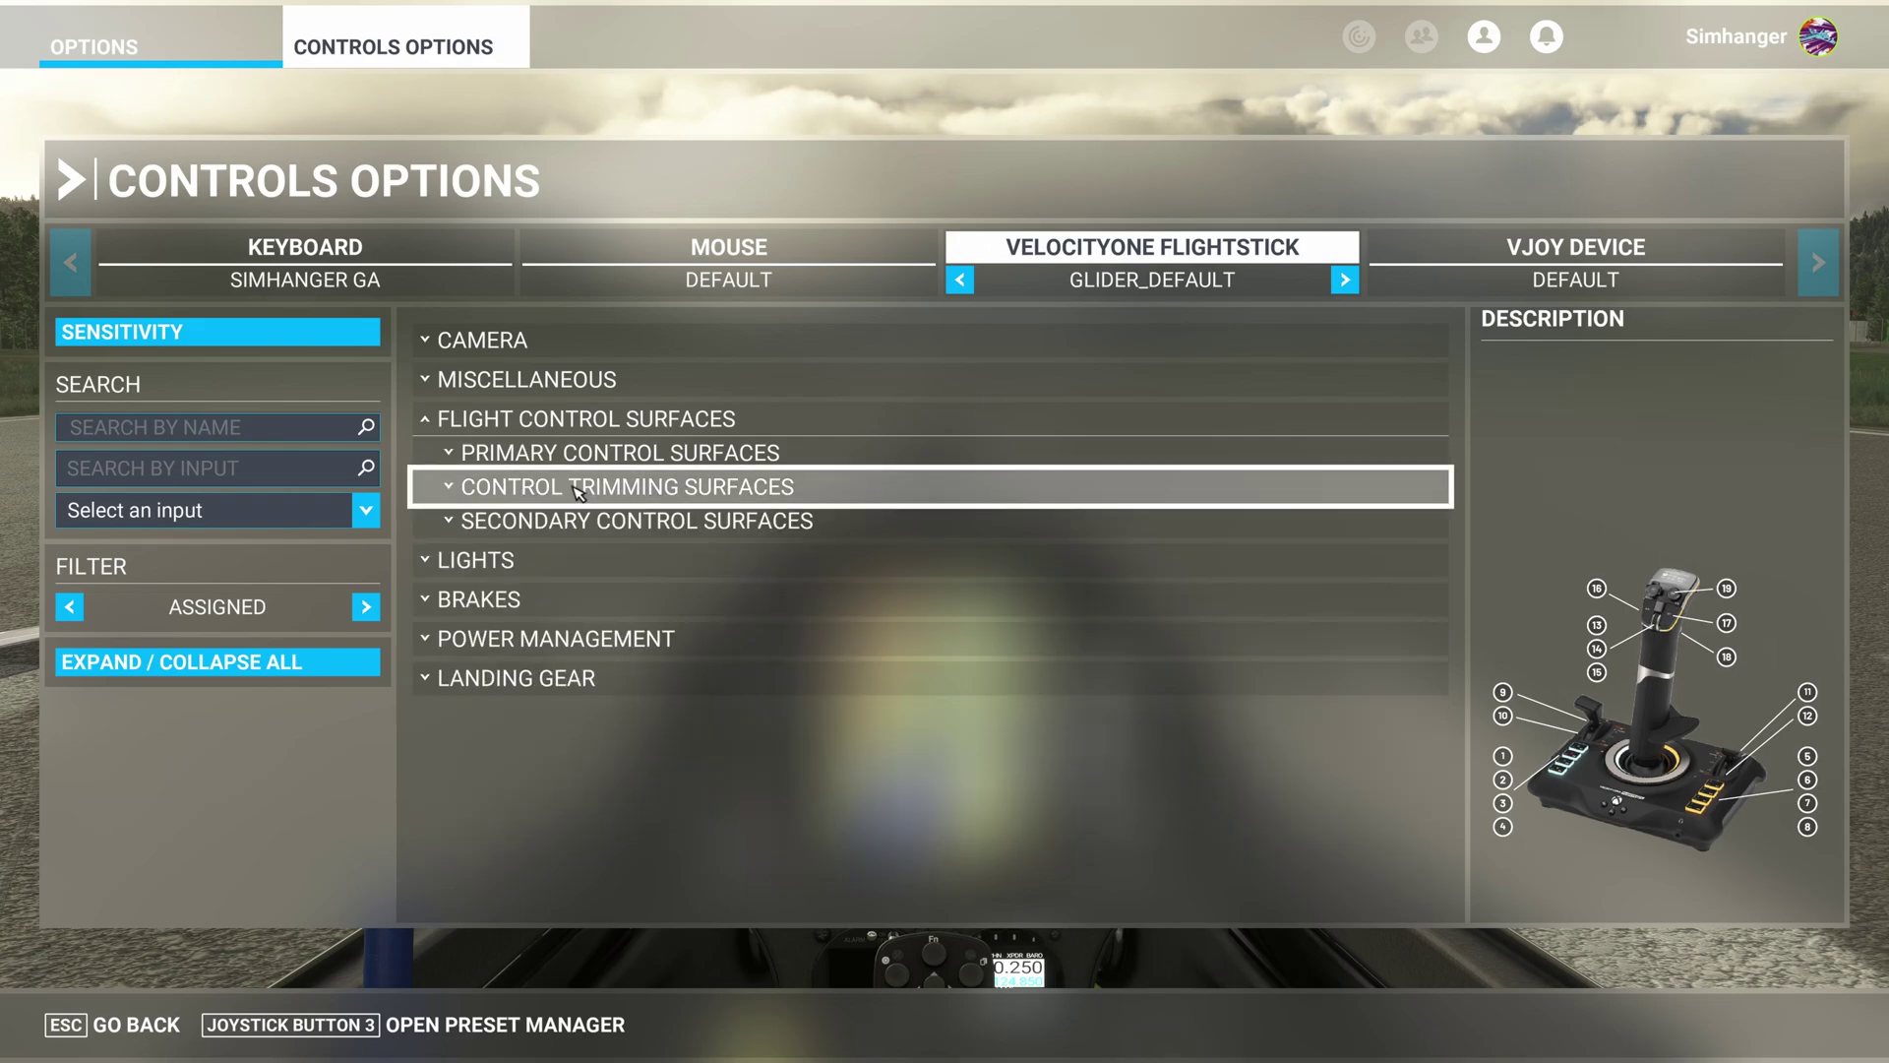
pyautogui.click(580, 533)
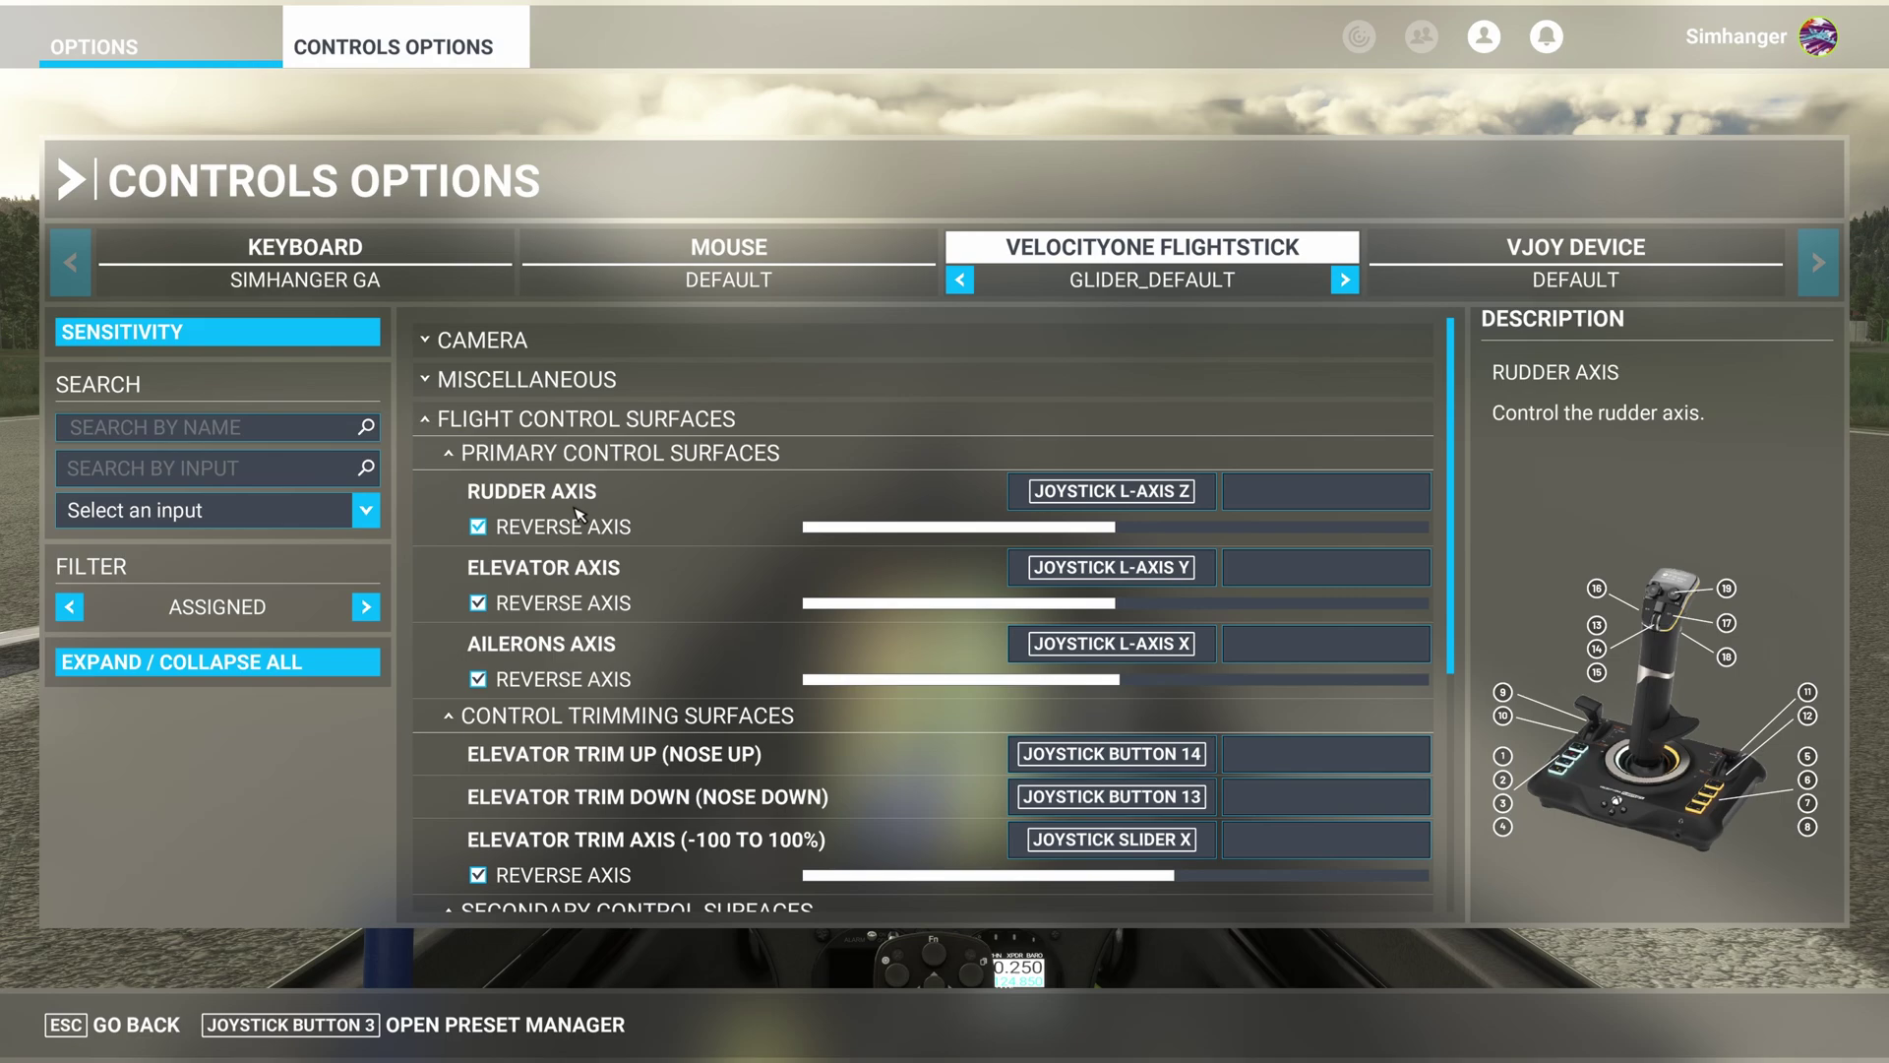
pyautogui.click(578, 460)
pyautogui.click(580, 489)
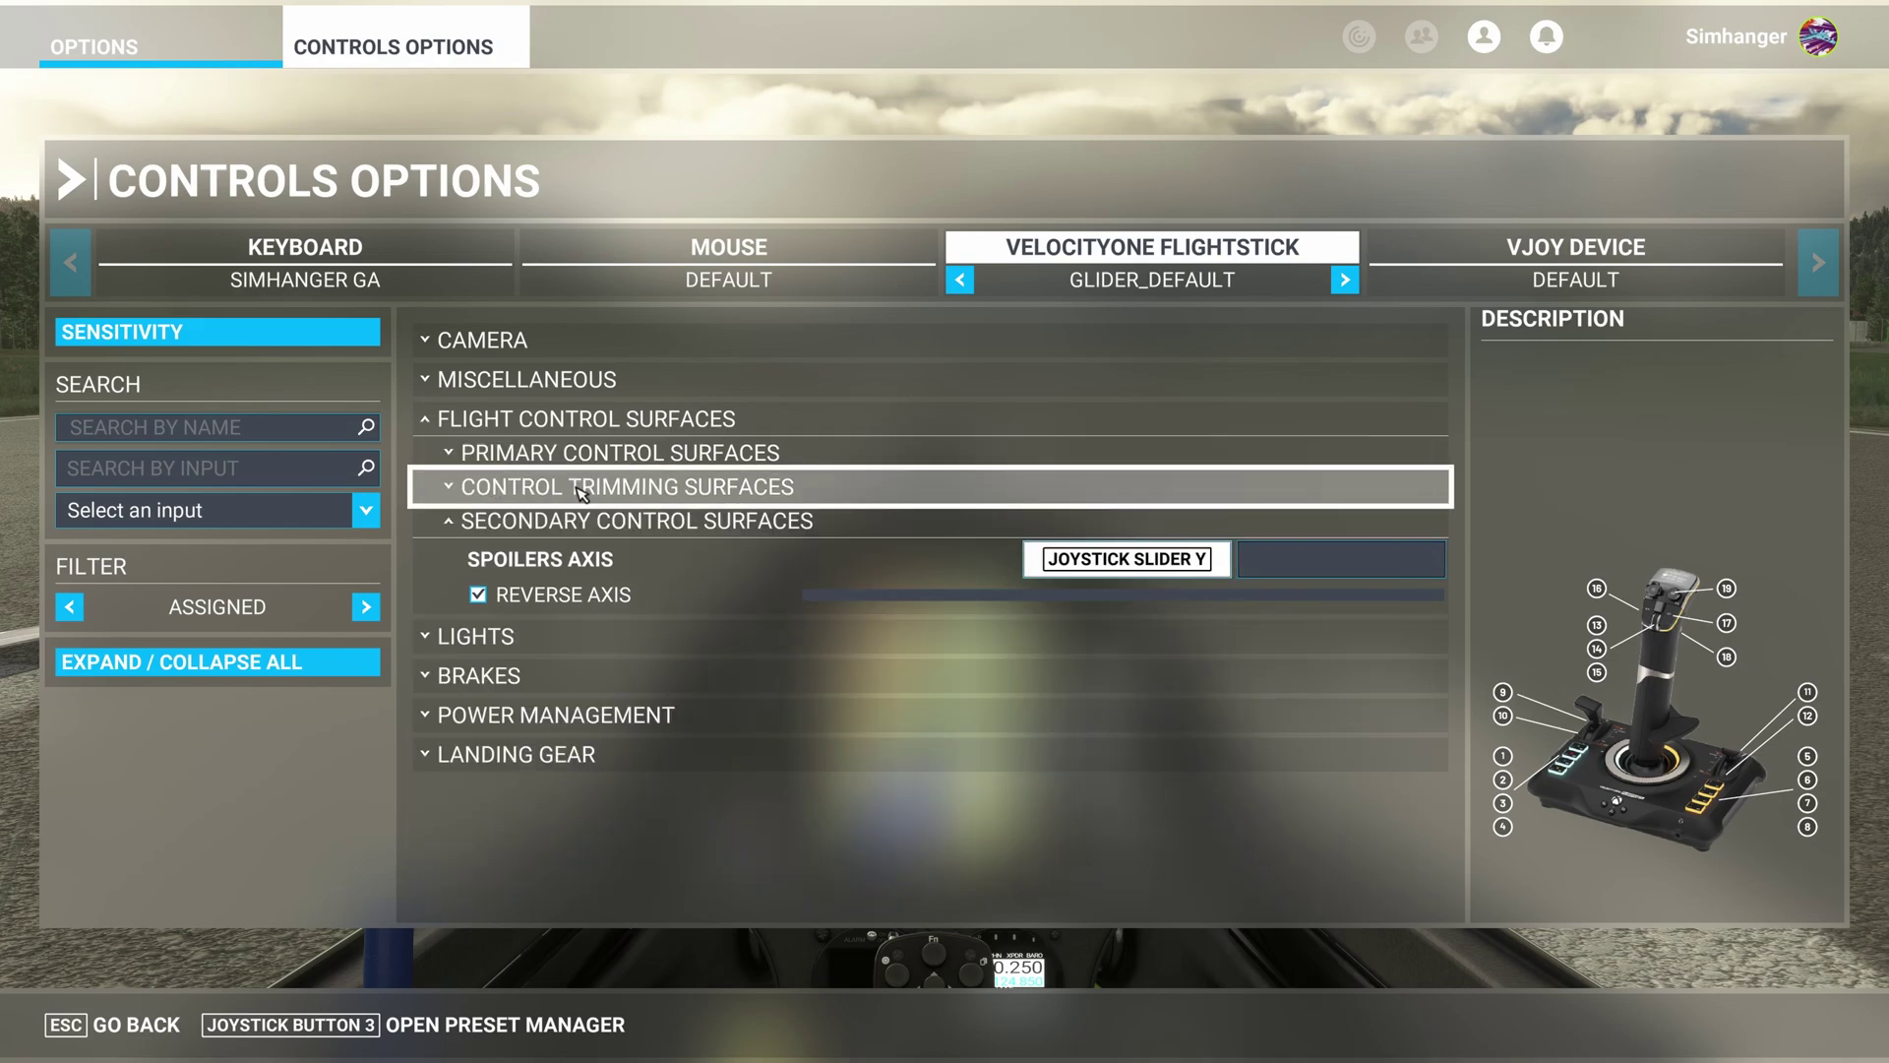
pyautogui.click(638, 523)
# Review the assigned exterior and interior bindings under Lights, and collapse the category
pyautogui.click(475, 566)
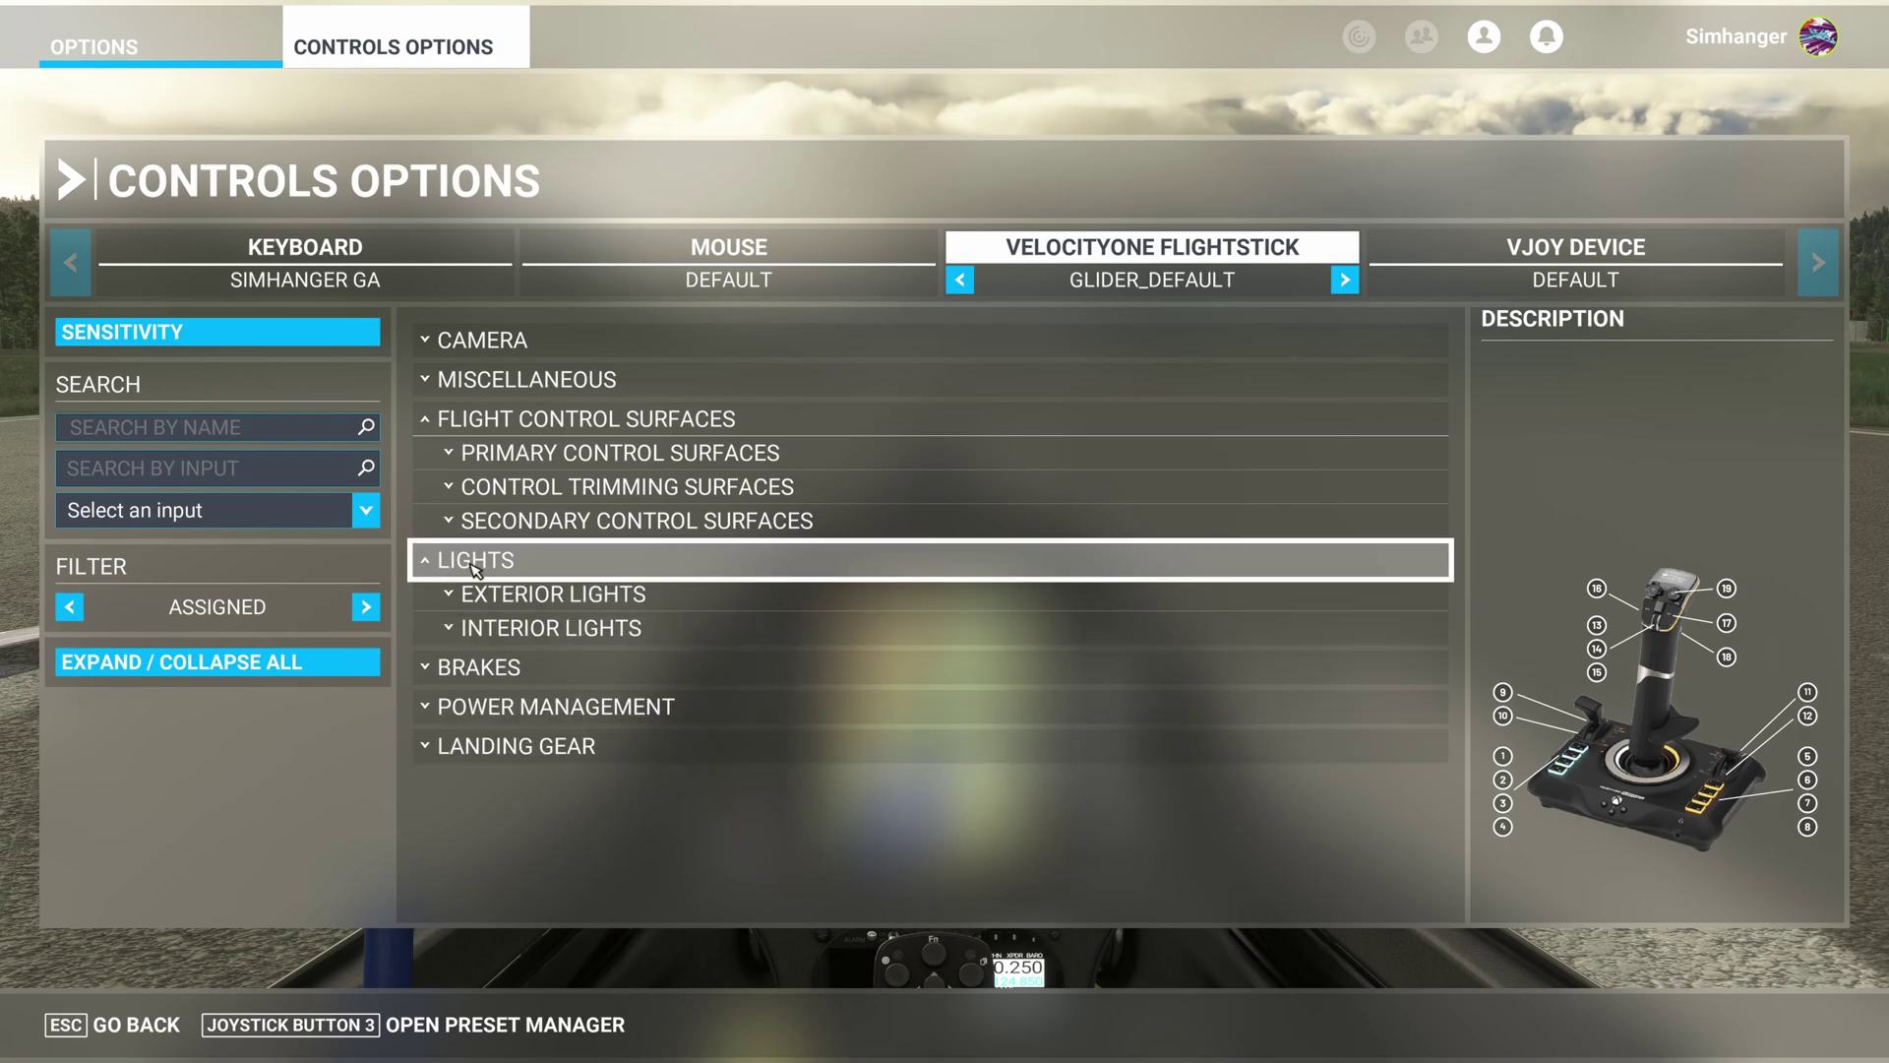
pyautogui.click(499, 596)
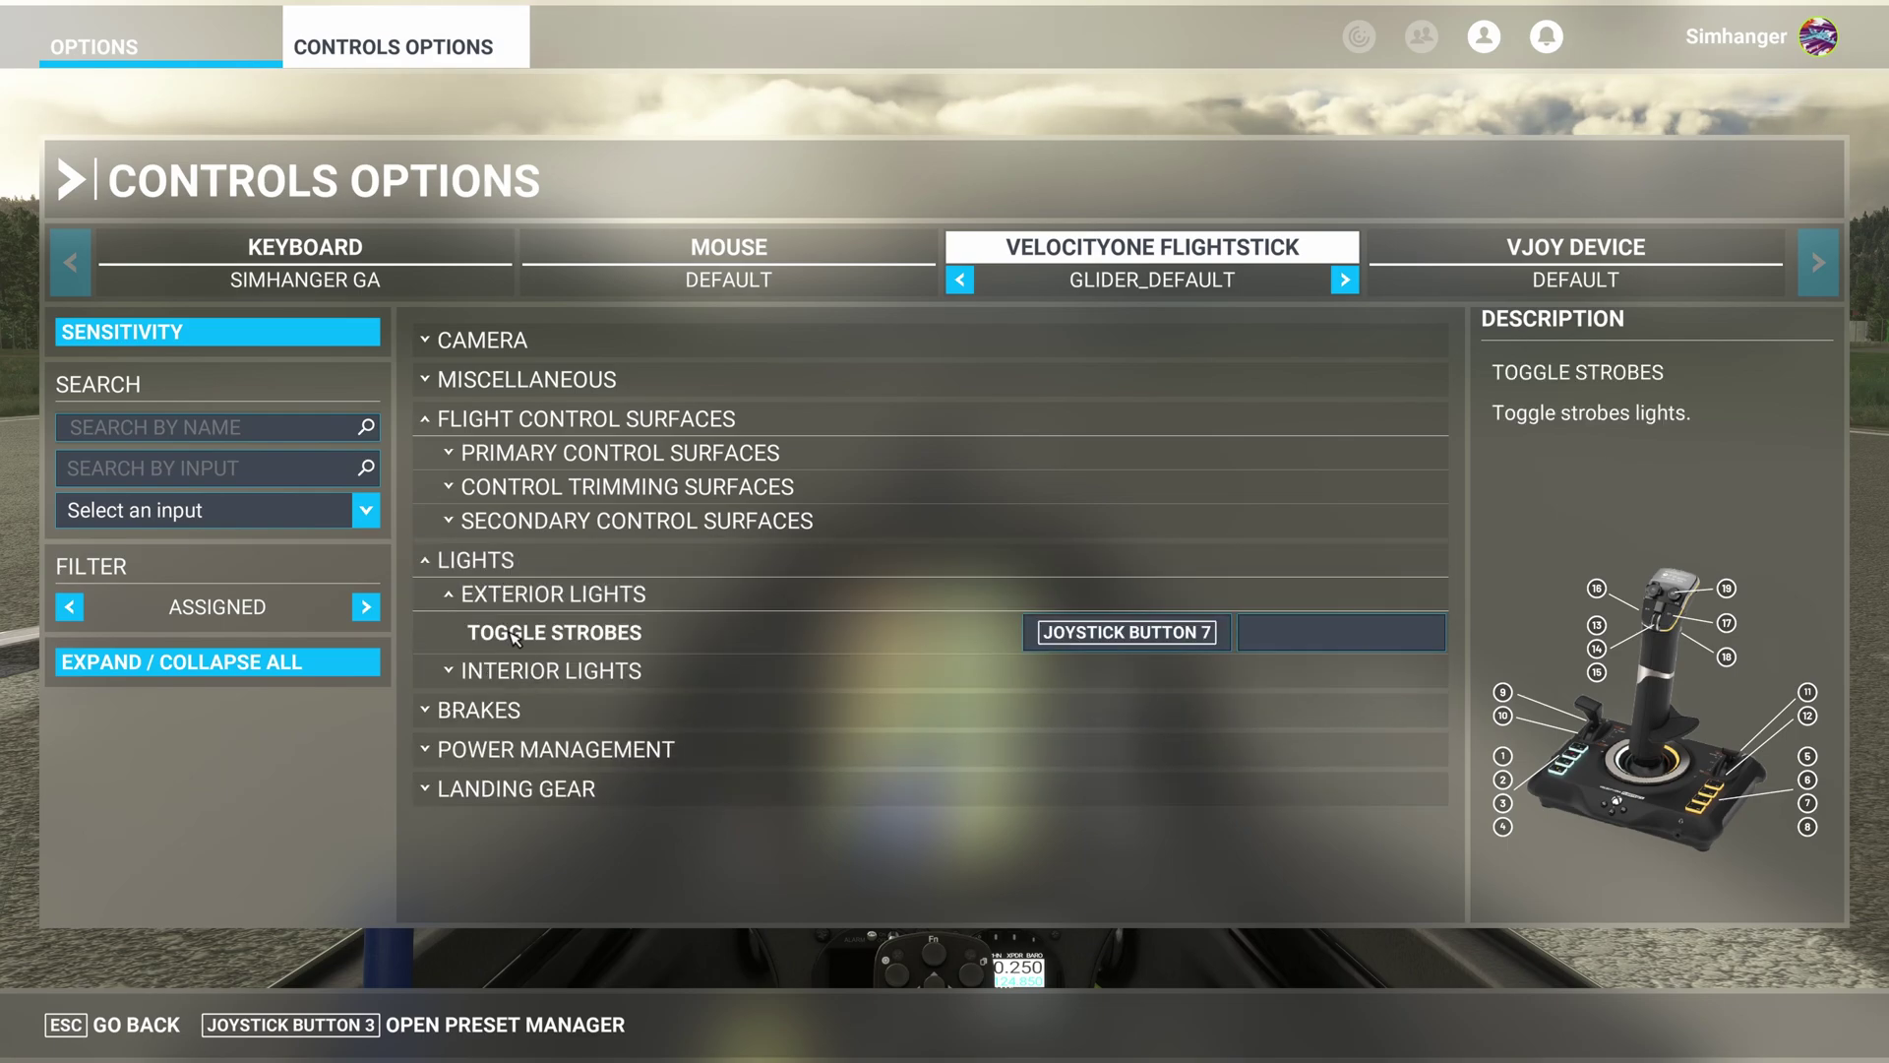
pyautogui.click(529, 673)
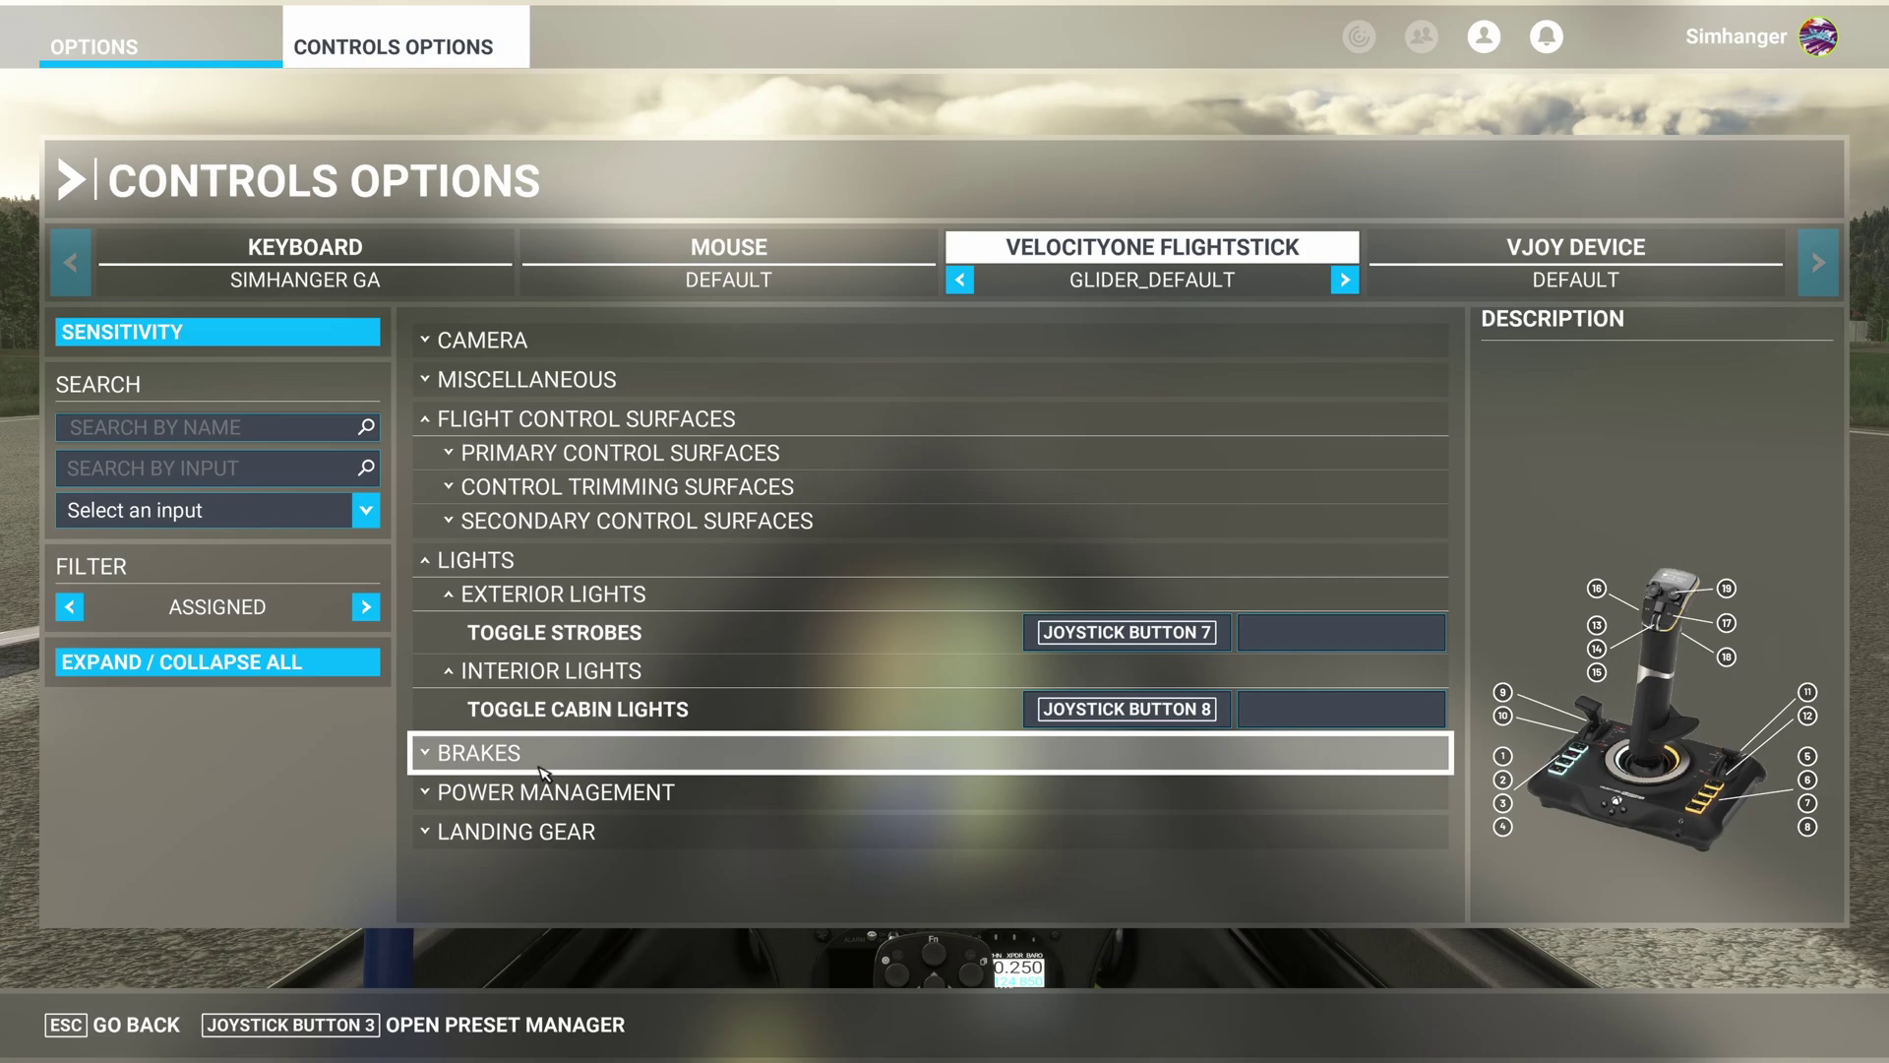
pyautogui.click(482, 563)
# Check the assigned bindings under Brakes, the Throttle group of Power Management, and Landing Gear
pyautogui.click(485, 602)
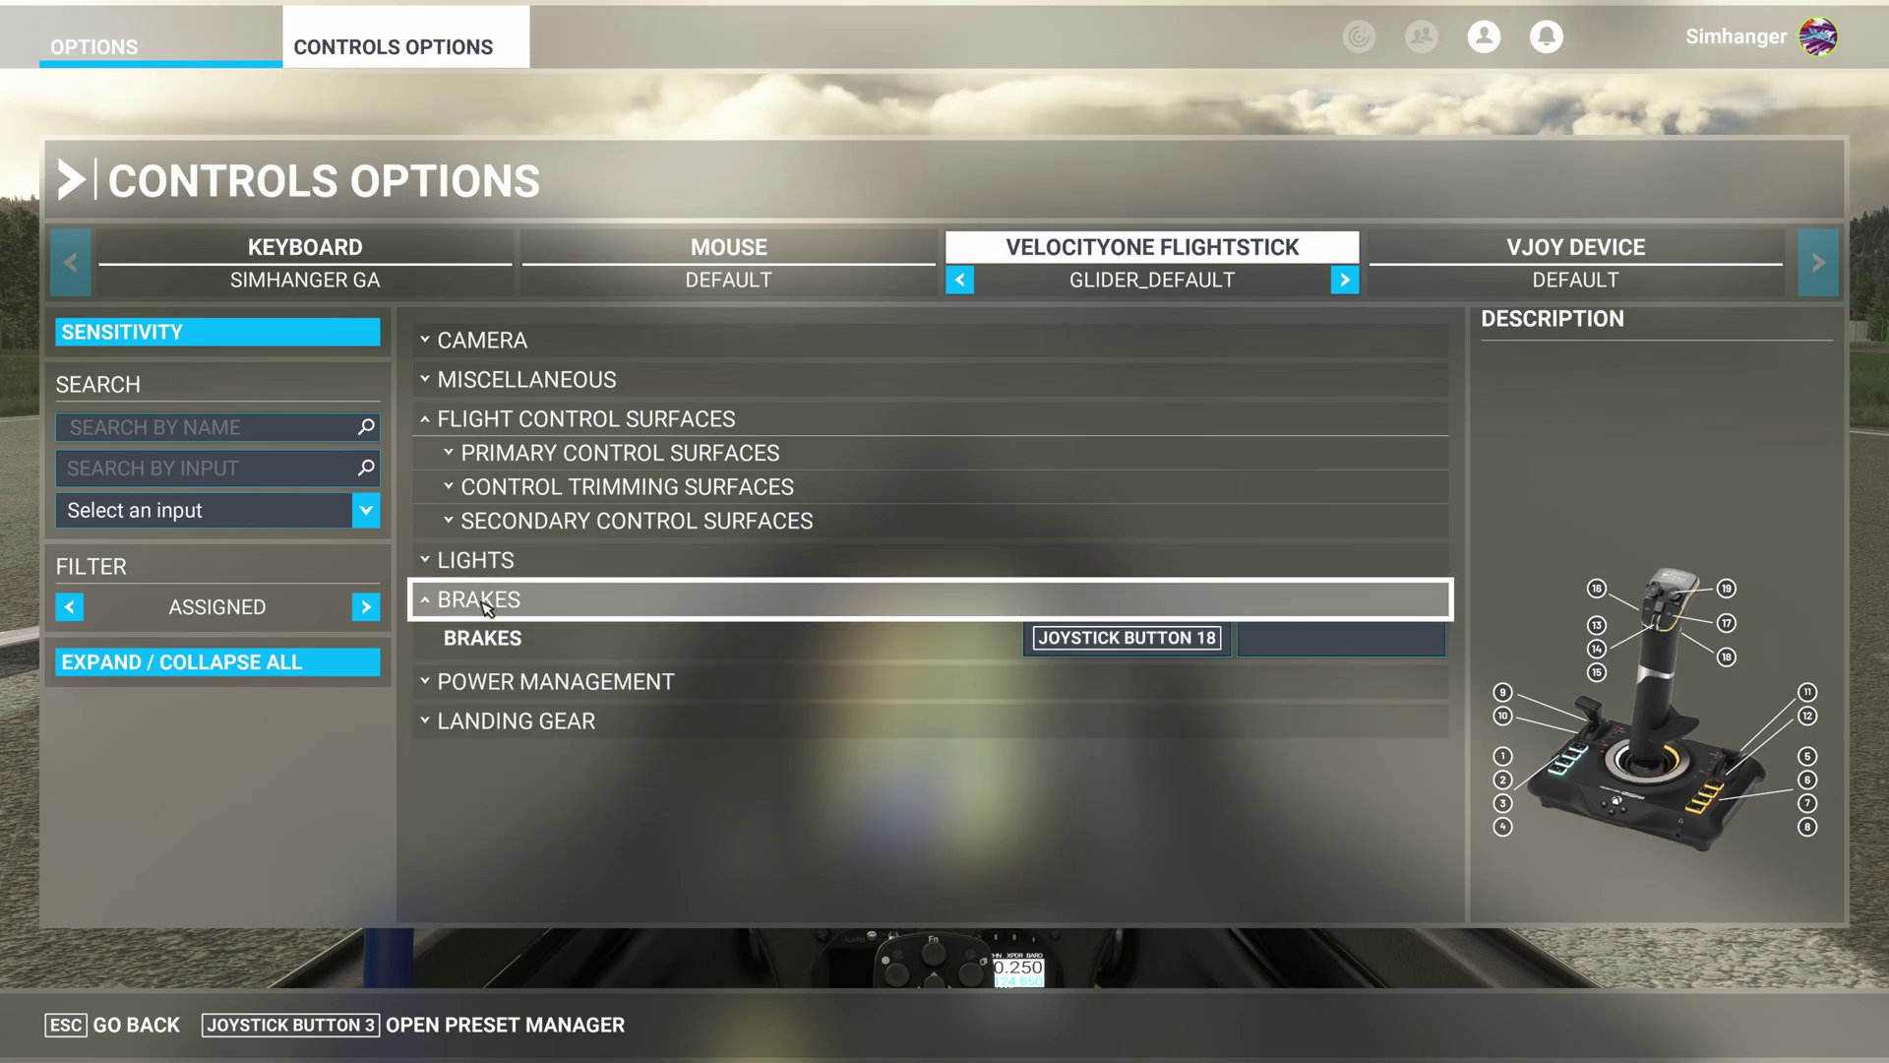
pyautogui.click(485, 602)
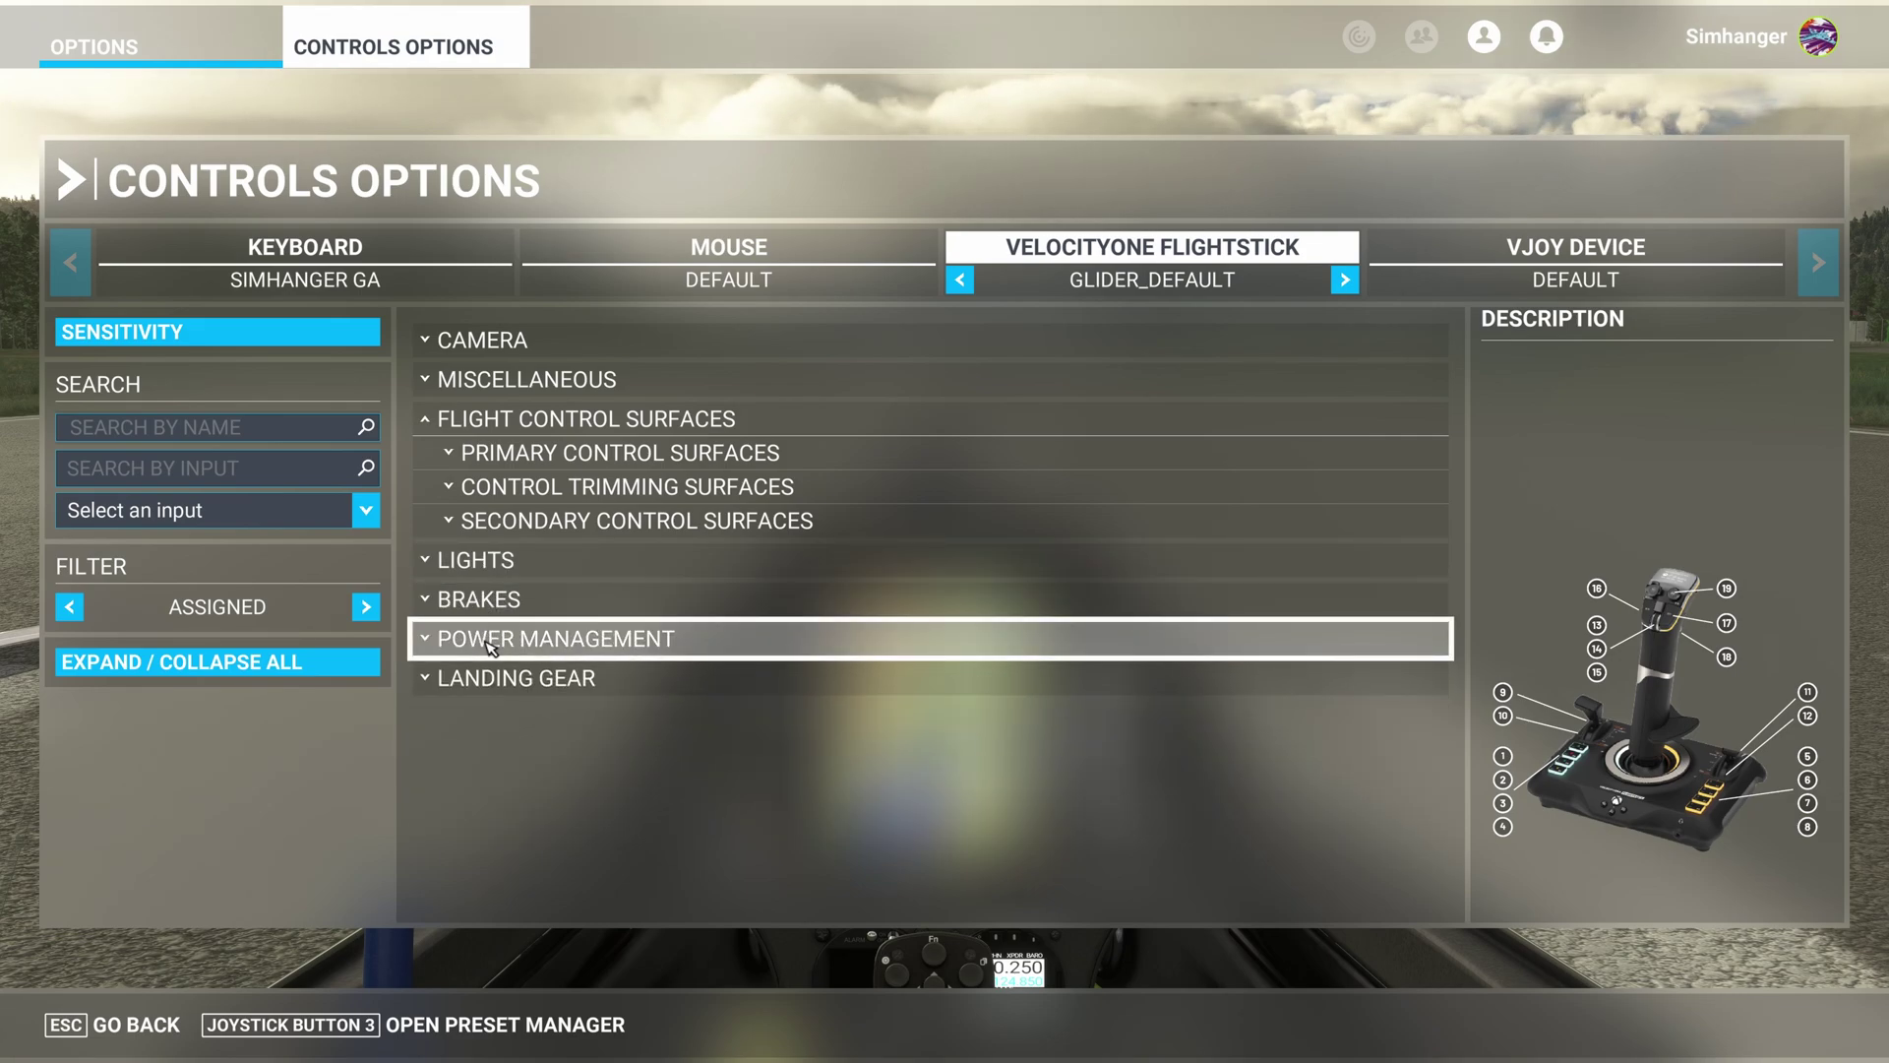
pyautogui.click(489, 641)
pyautogui.click(509, 679)
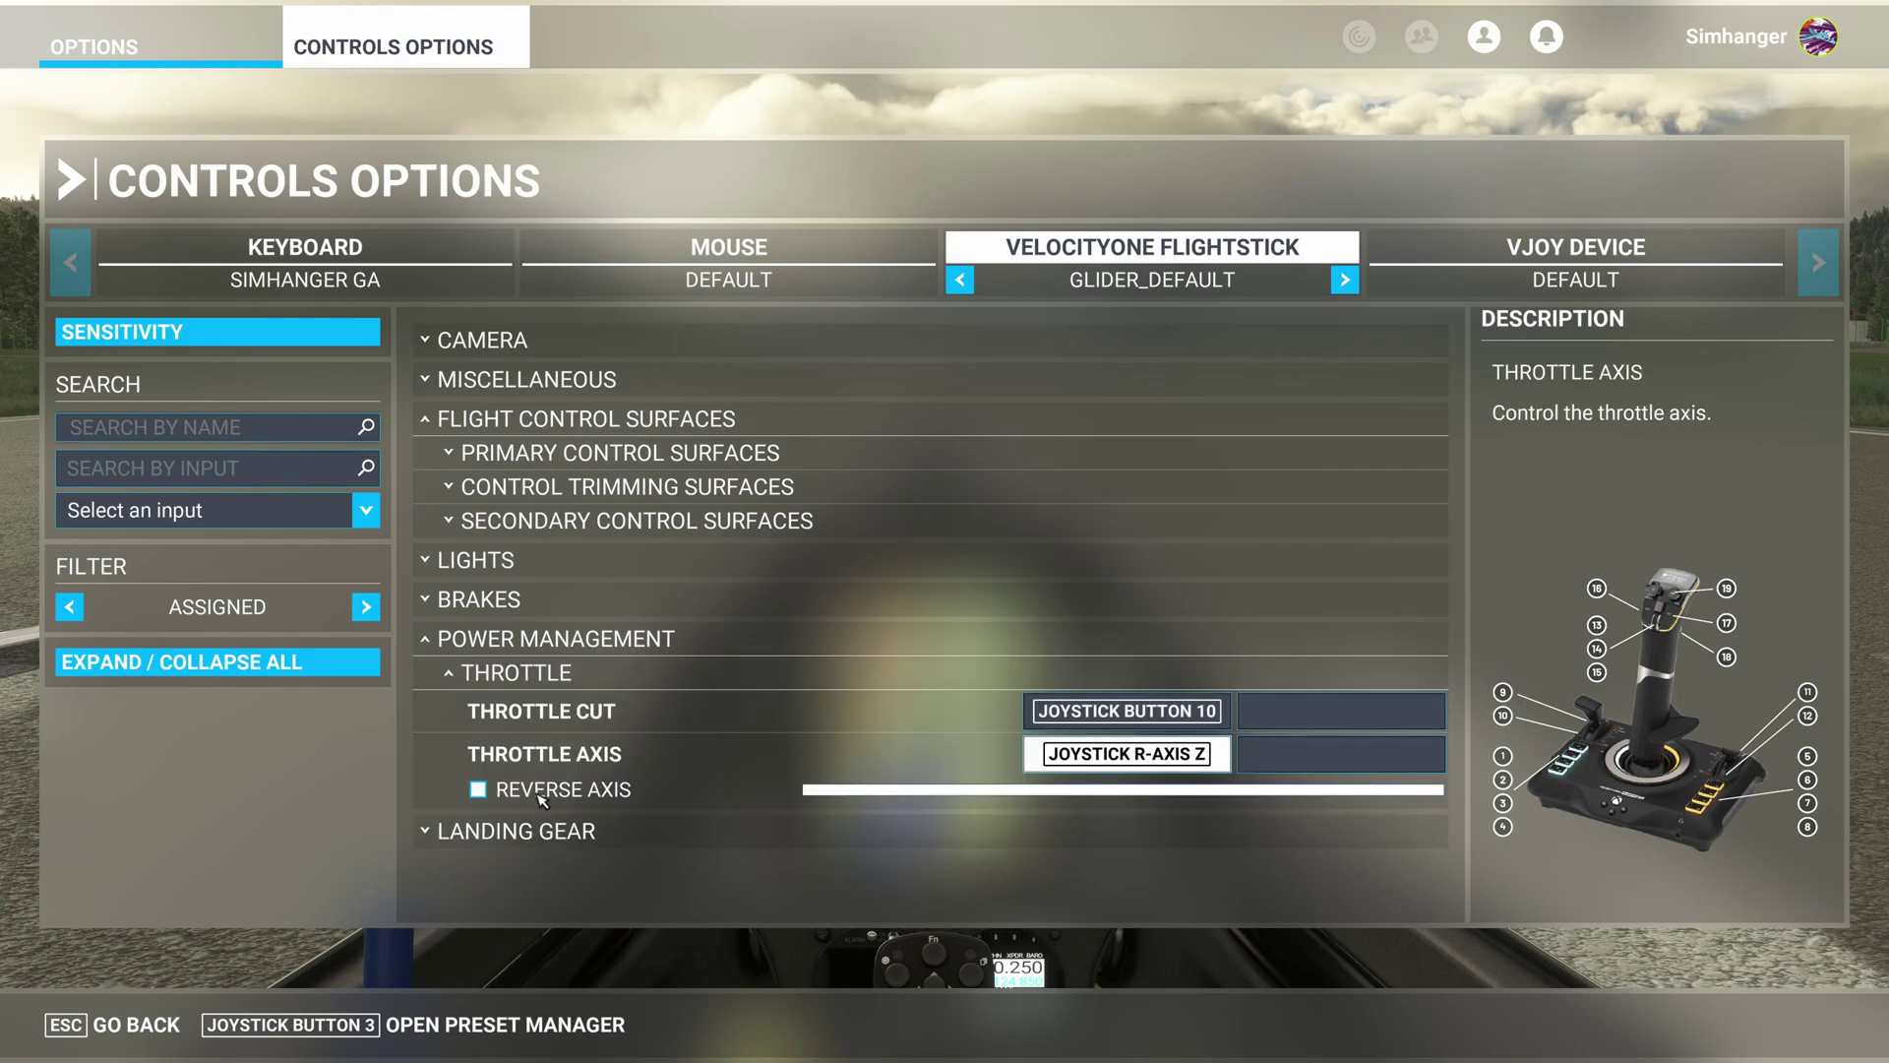
pyautogui.click(510, 677)
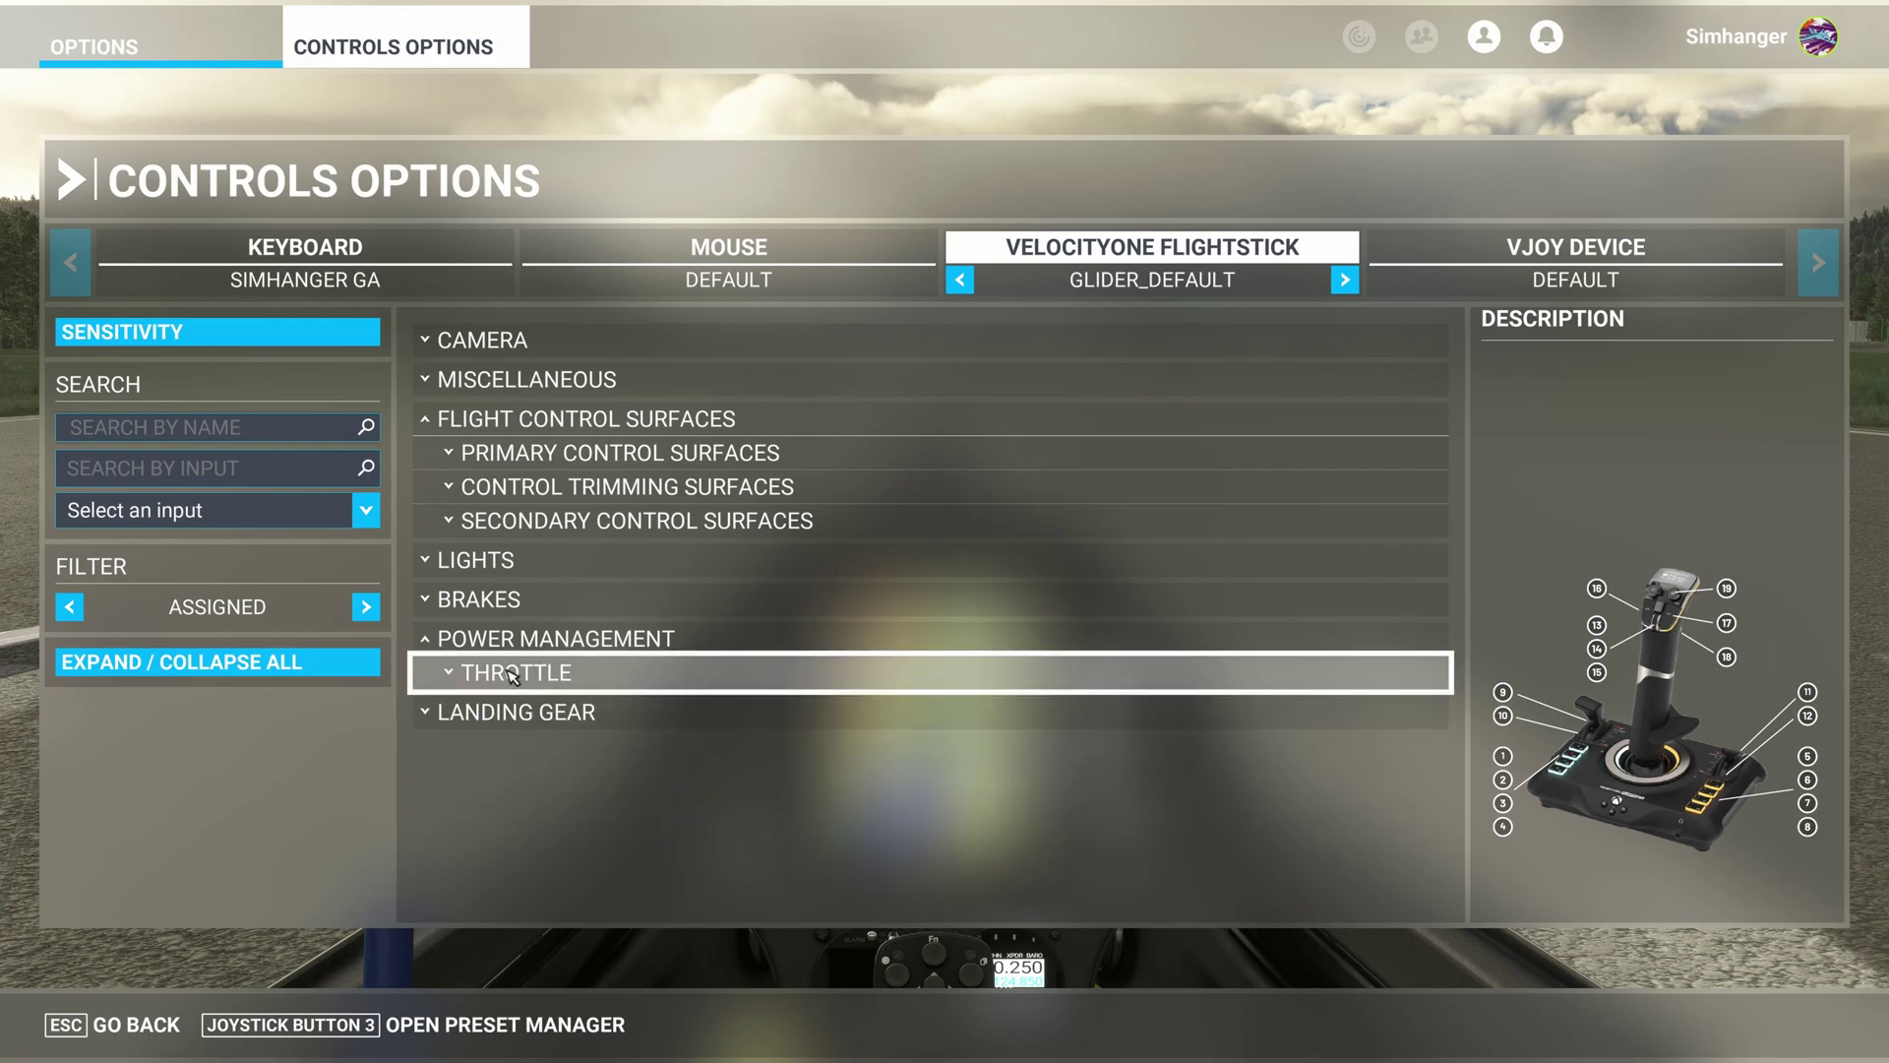
pyautogui.click(514, 716)
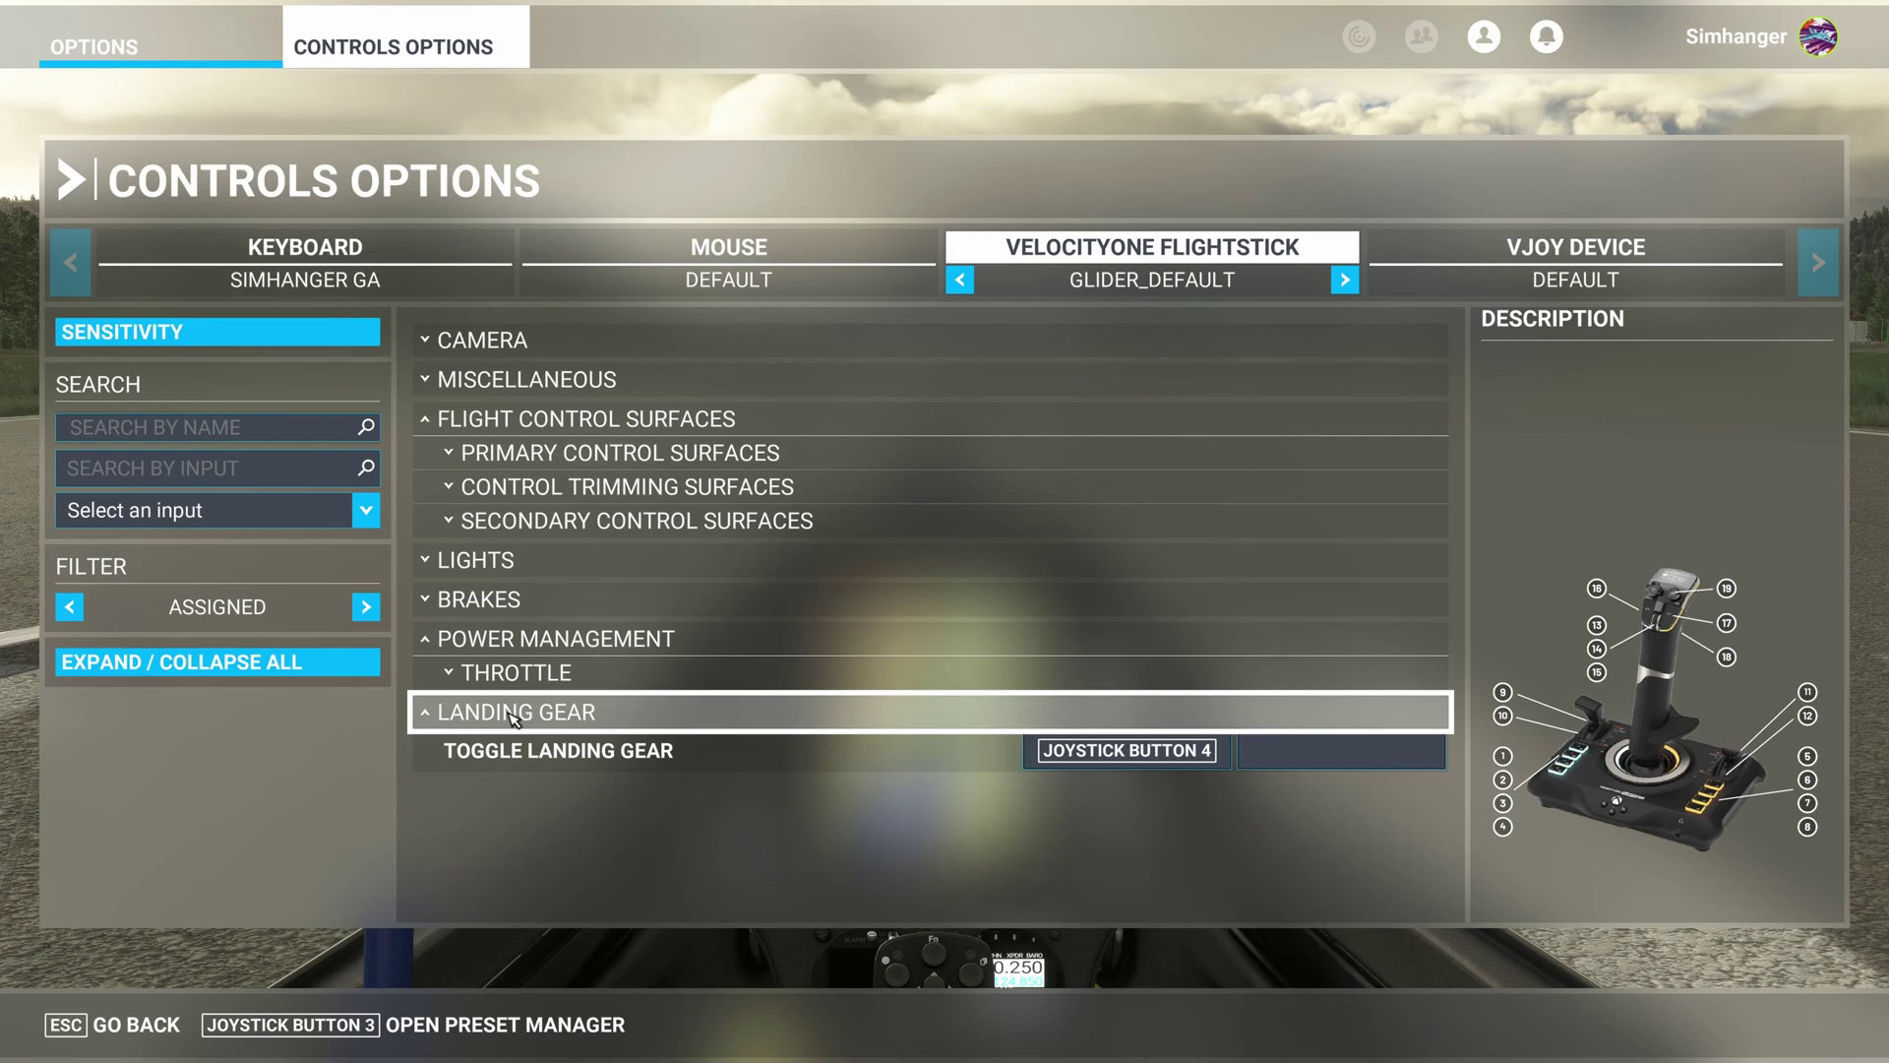
pyautogui.click(514, 716)
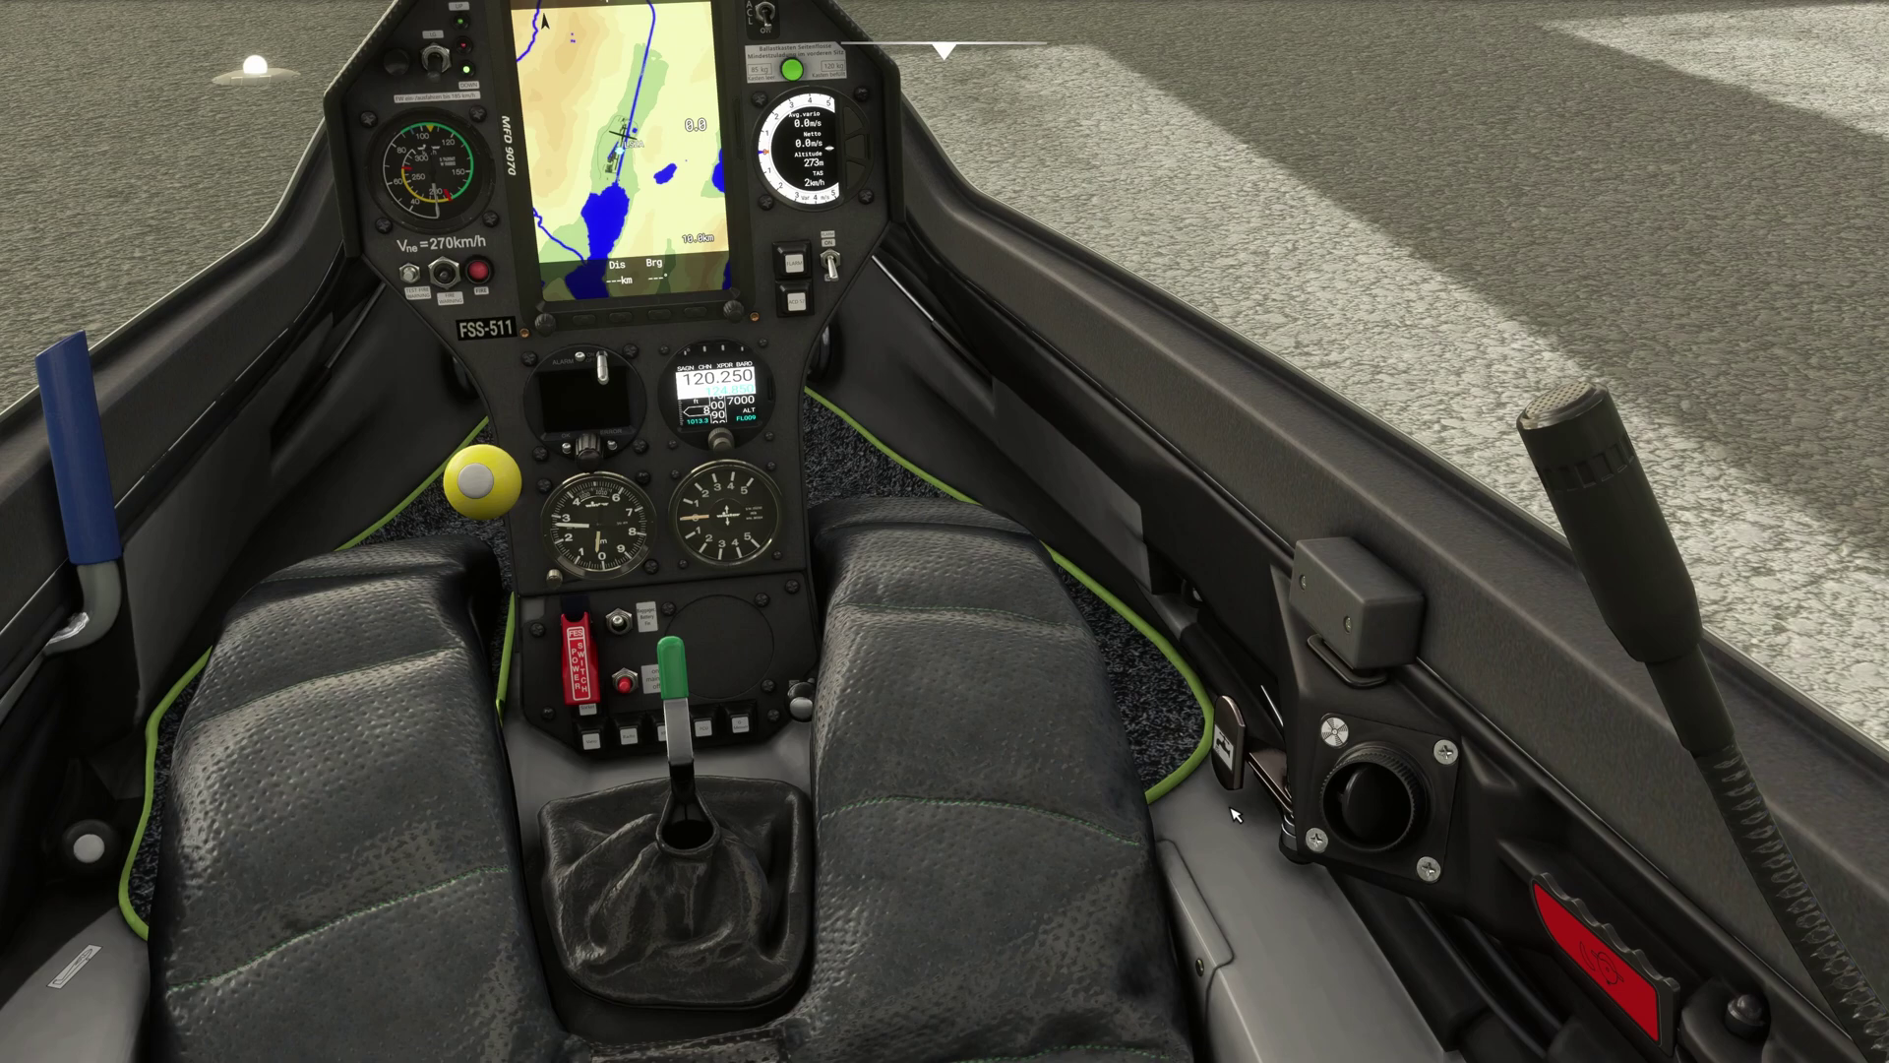
# Pull the Water Ballast Lever back on the right side of the glider cockpit
pyautogui.click(1275, 755)
pyautogui.click(1284, 725)
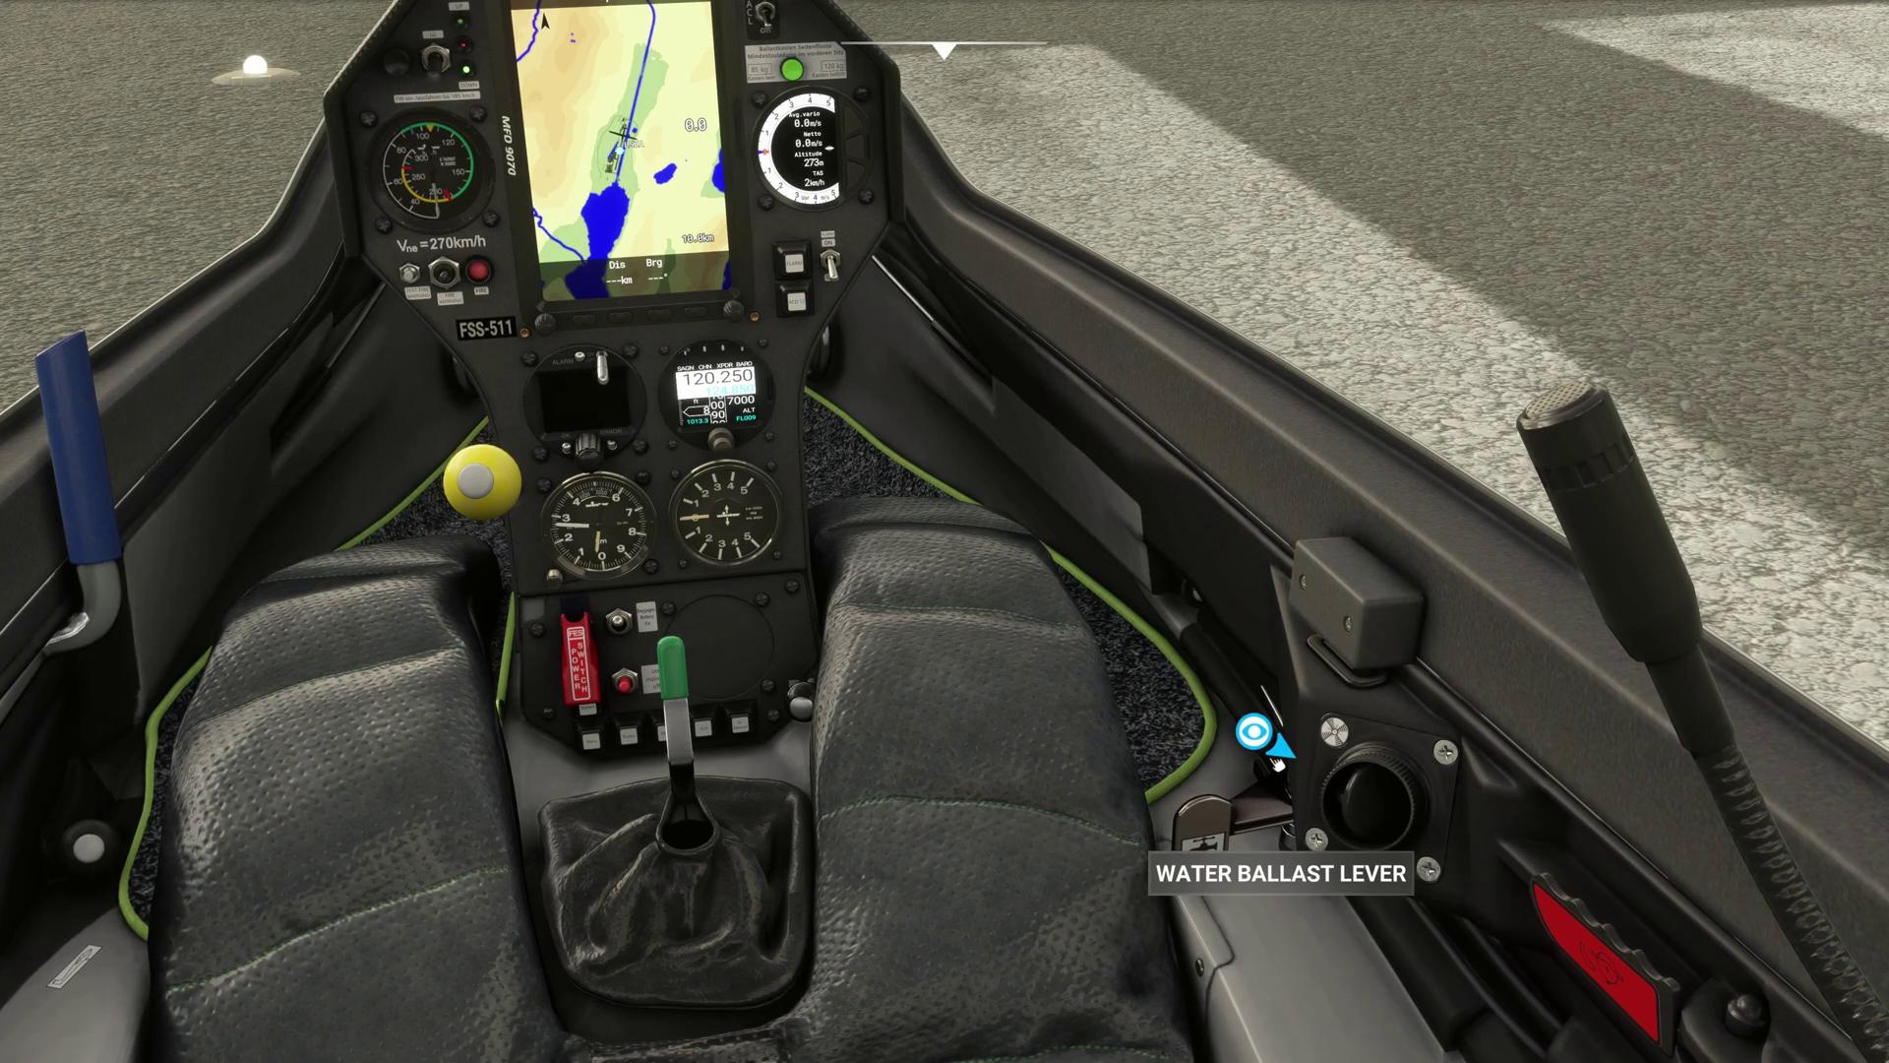
pyautogui.click(1279, 718)
pyautogui.moveTo(1277, 714); pyautogui.dragTo(1265, 961)
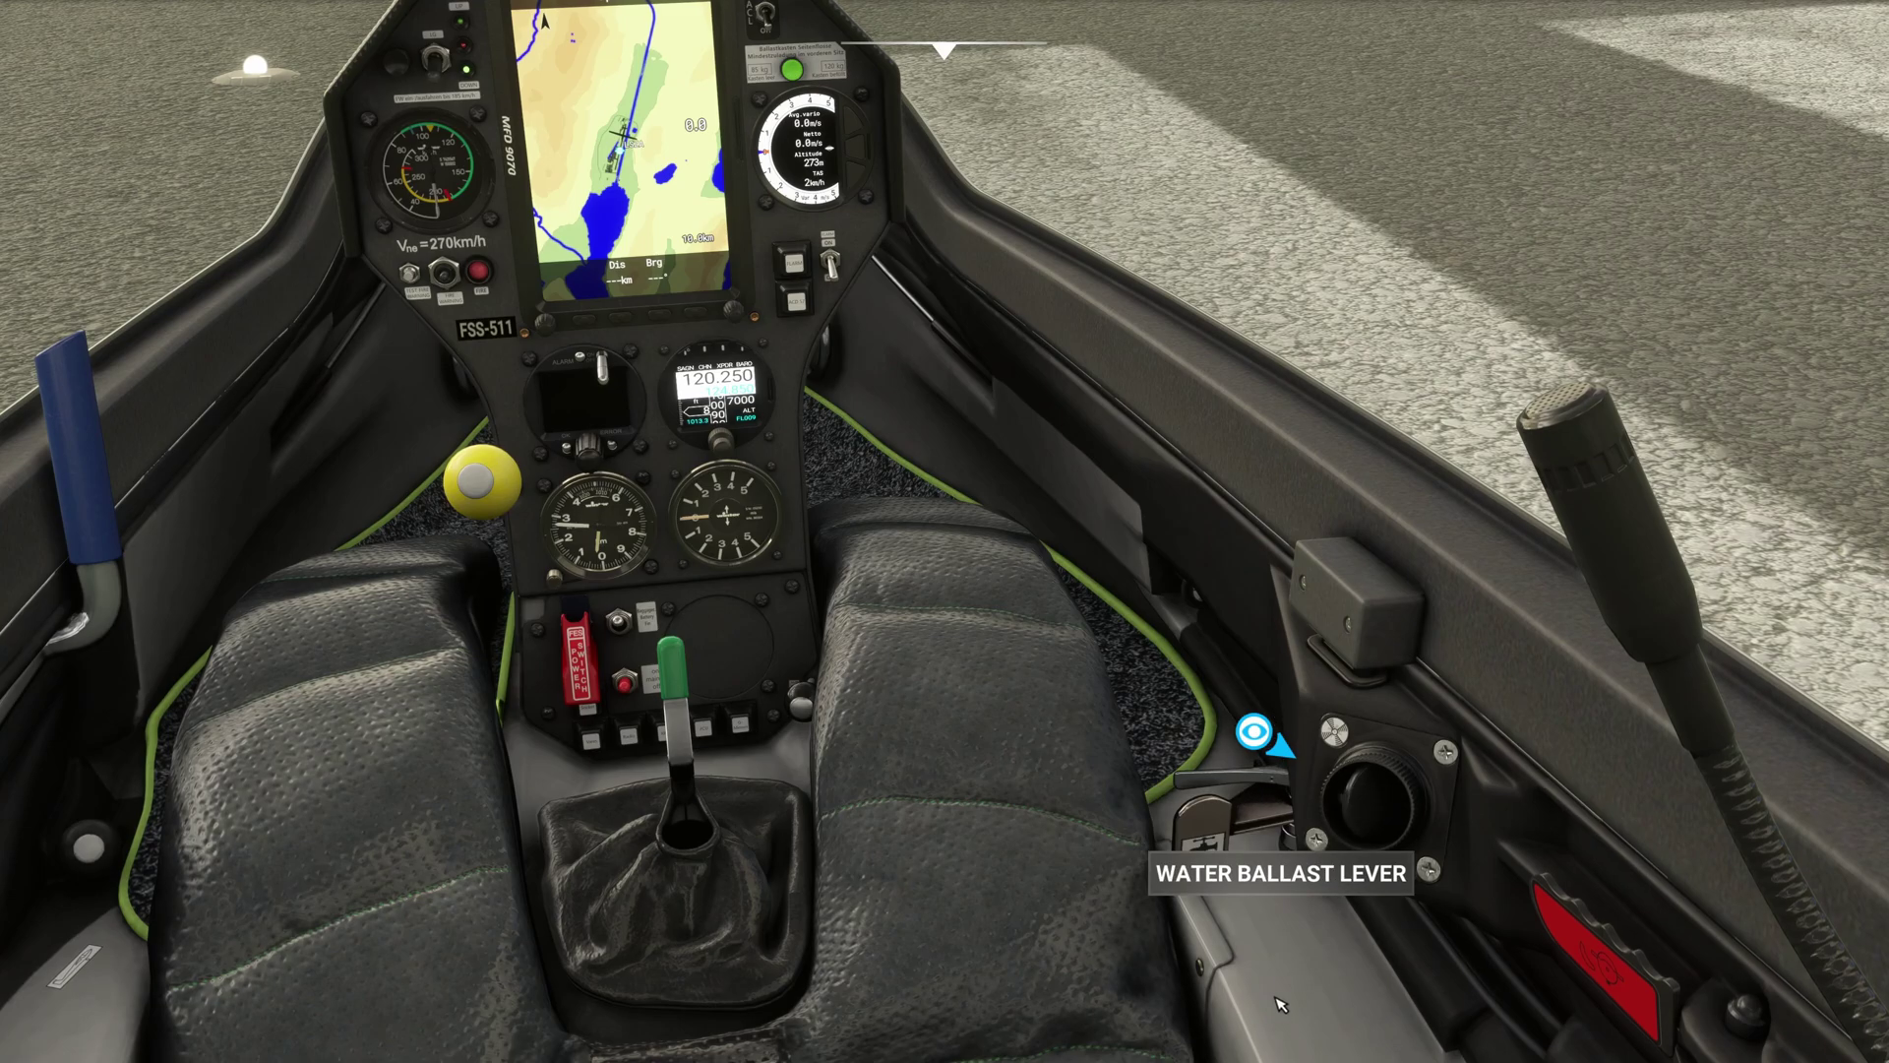